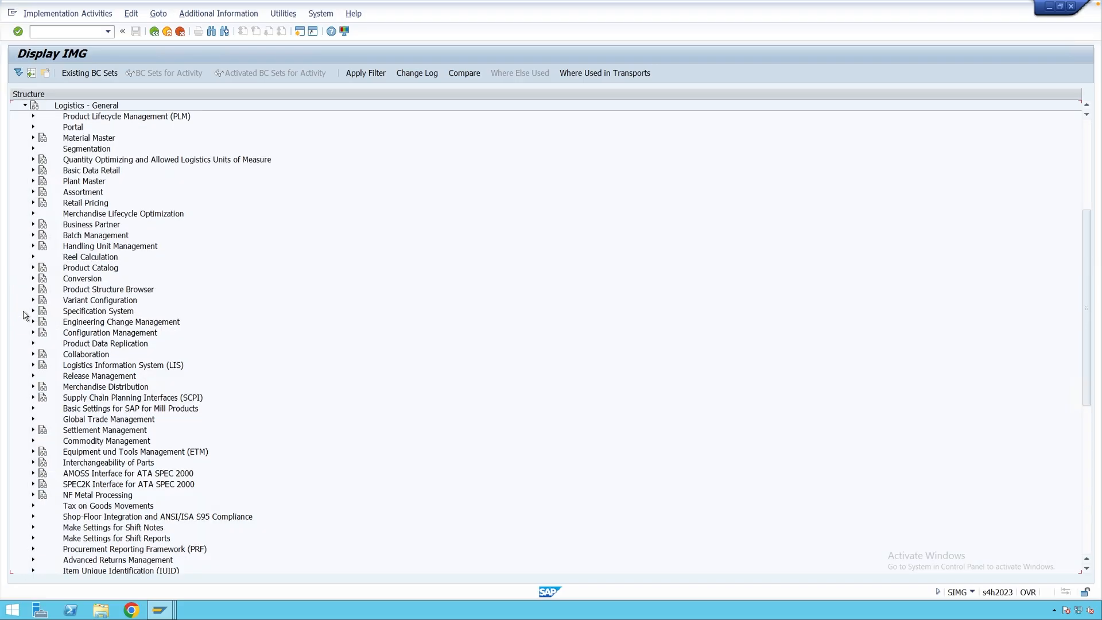
# - Open Define Attributes of Material Types in the Material Master basic settings of Logistics - General
pyautogui.click(33, 138)
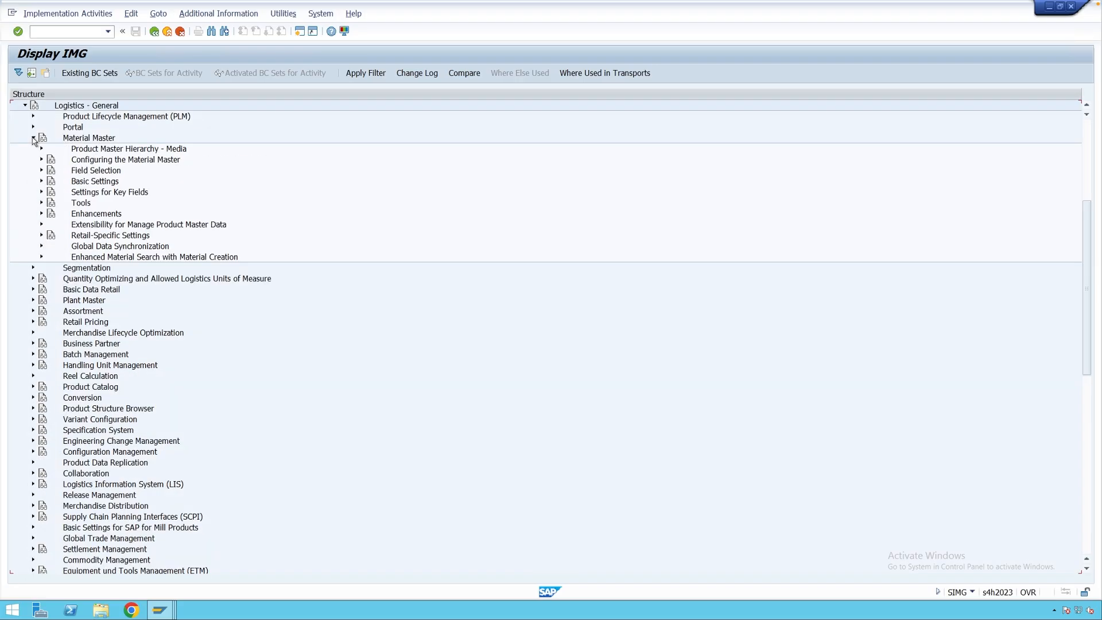
pyautogui.click(42, 181)
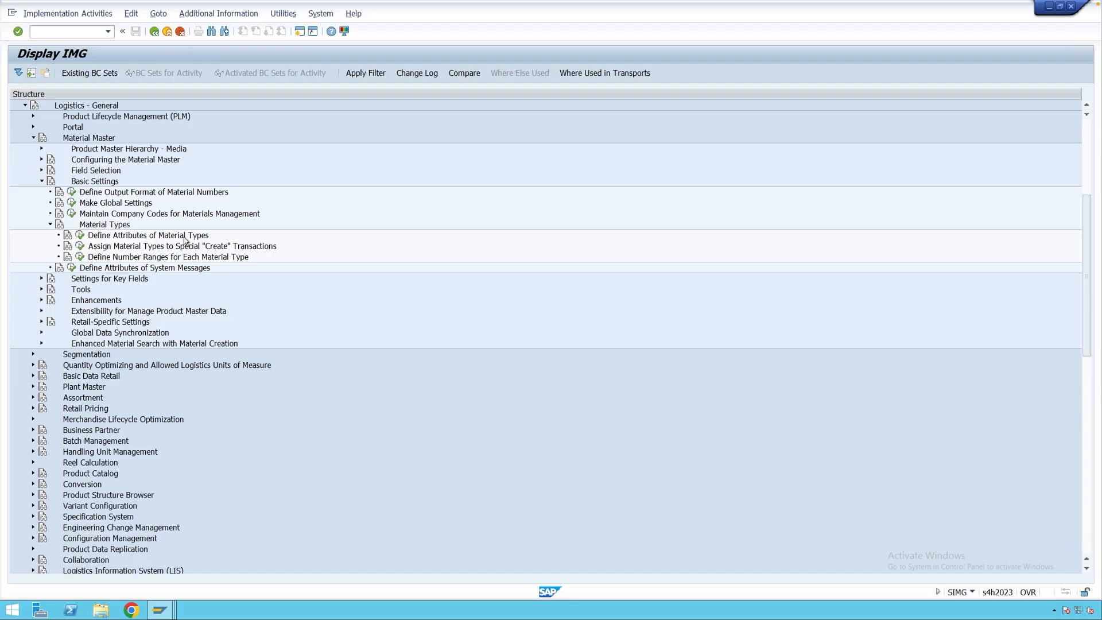
pyautogui.click(80, 238)
pyautogui.click(80, 238)
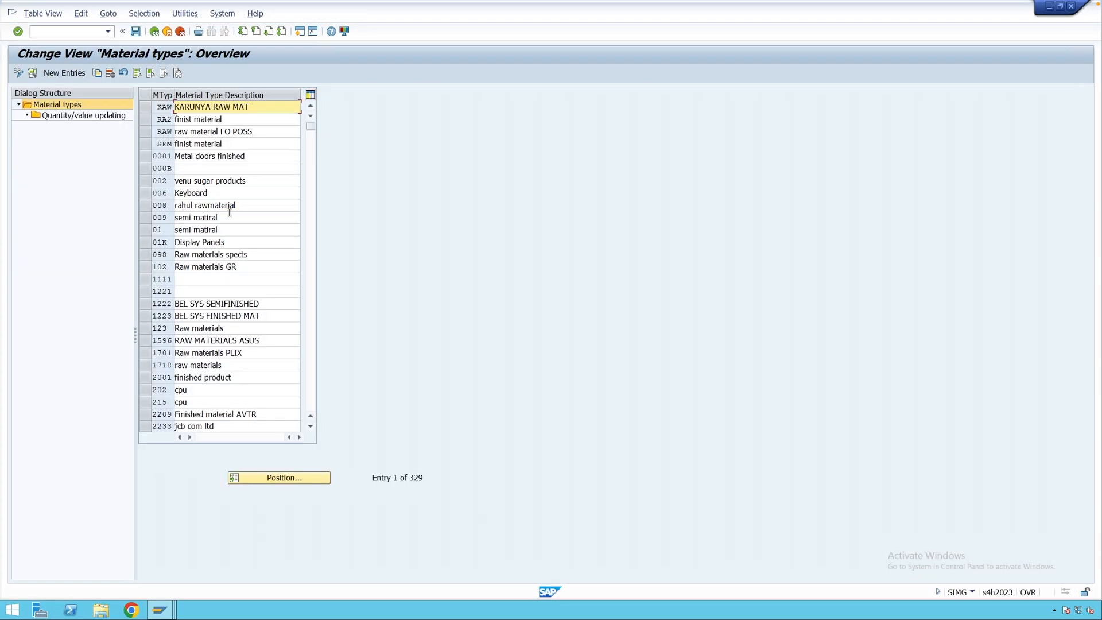
# - Position the material types list on ROH and open the details of Raw Materials SAP Std
pyautogui.scroll(-5, 229, 213)
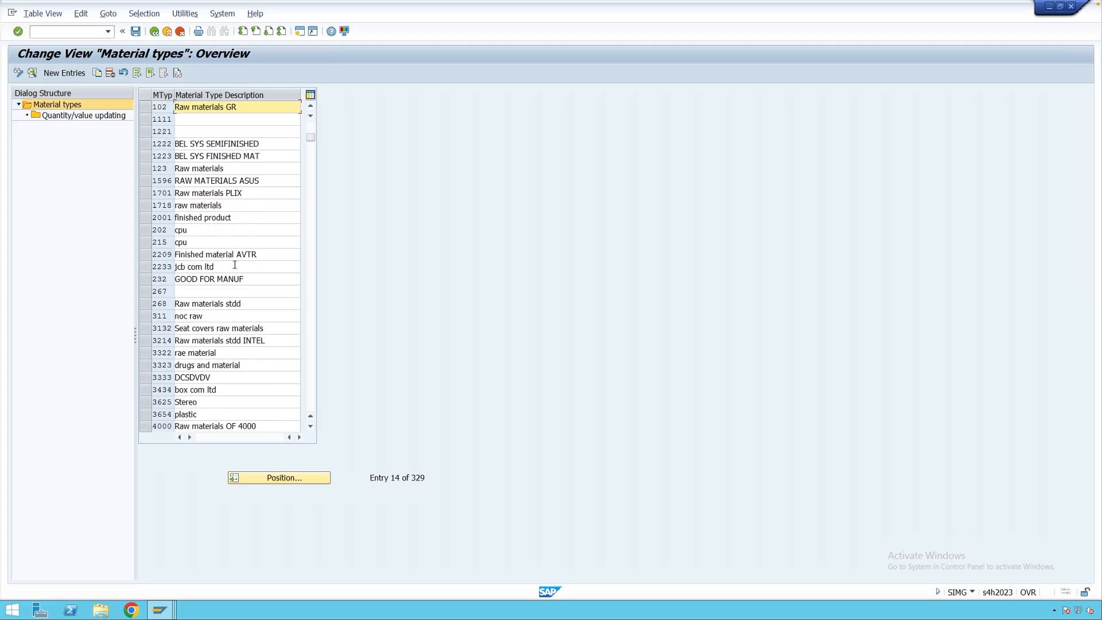
pyautogui.click(294, 477)
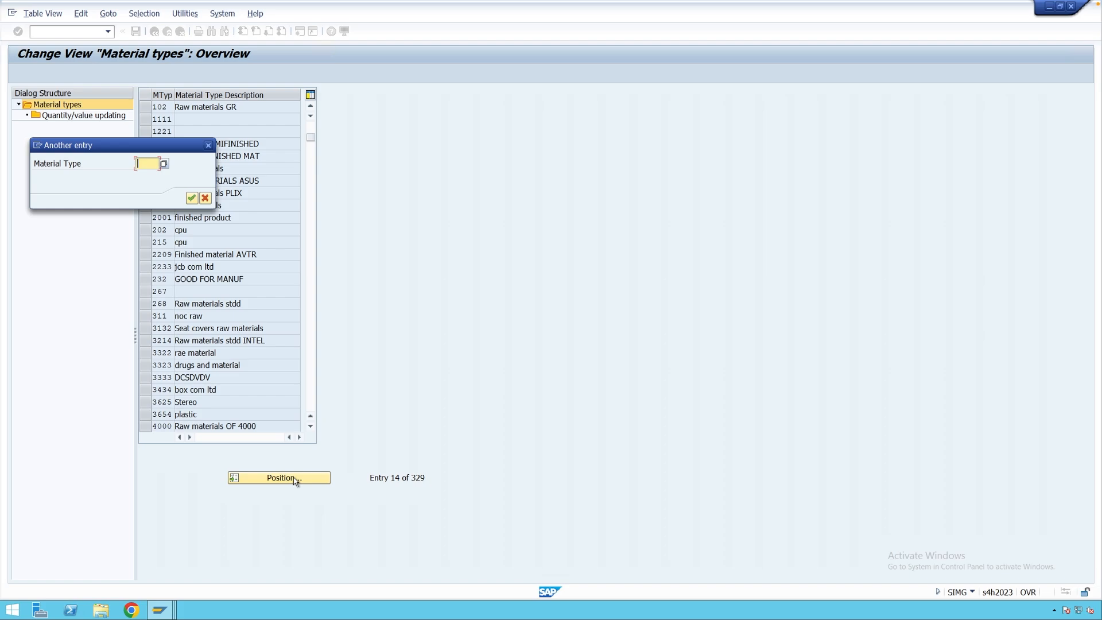
pyautogui.write('ROH')
pyautogui.press('Return')
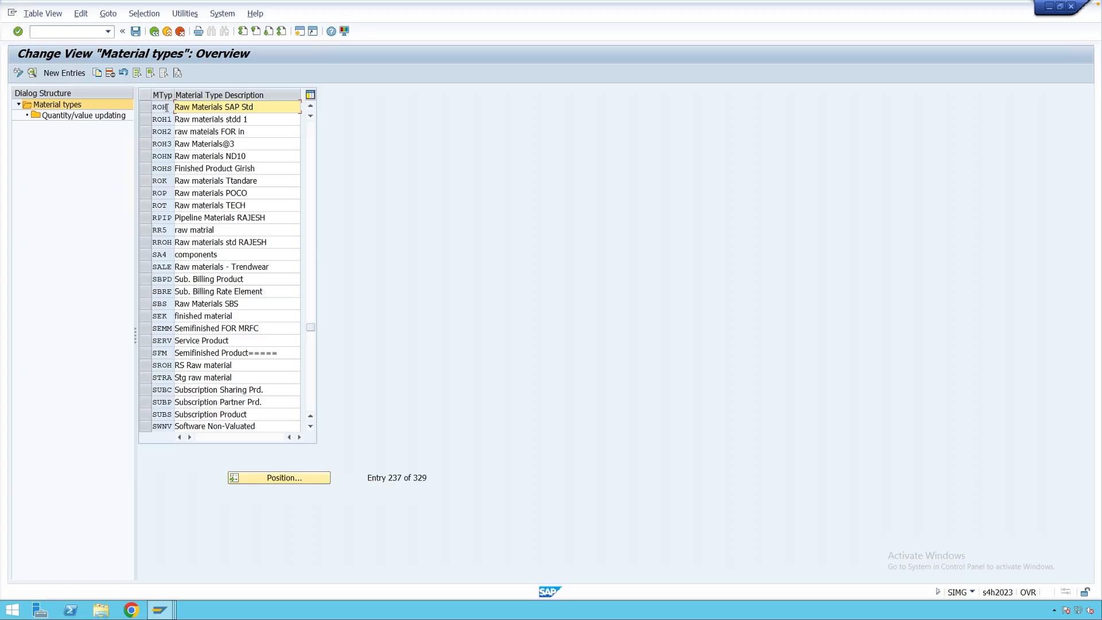
pyautogui.click(145, 107)
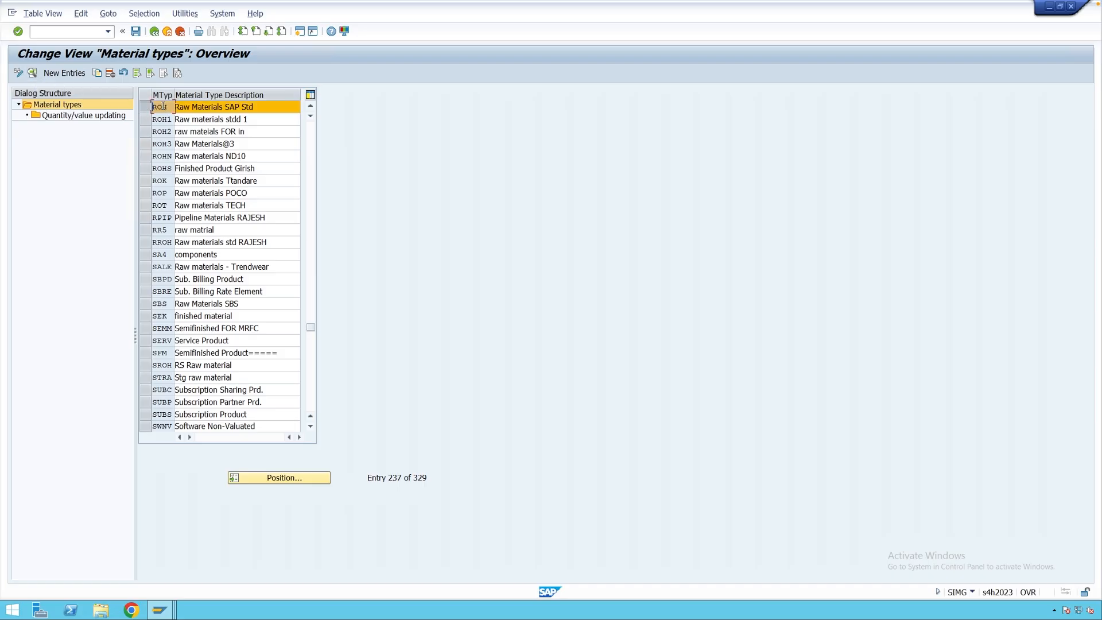
pyautogui.click(32, 72)
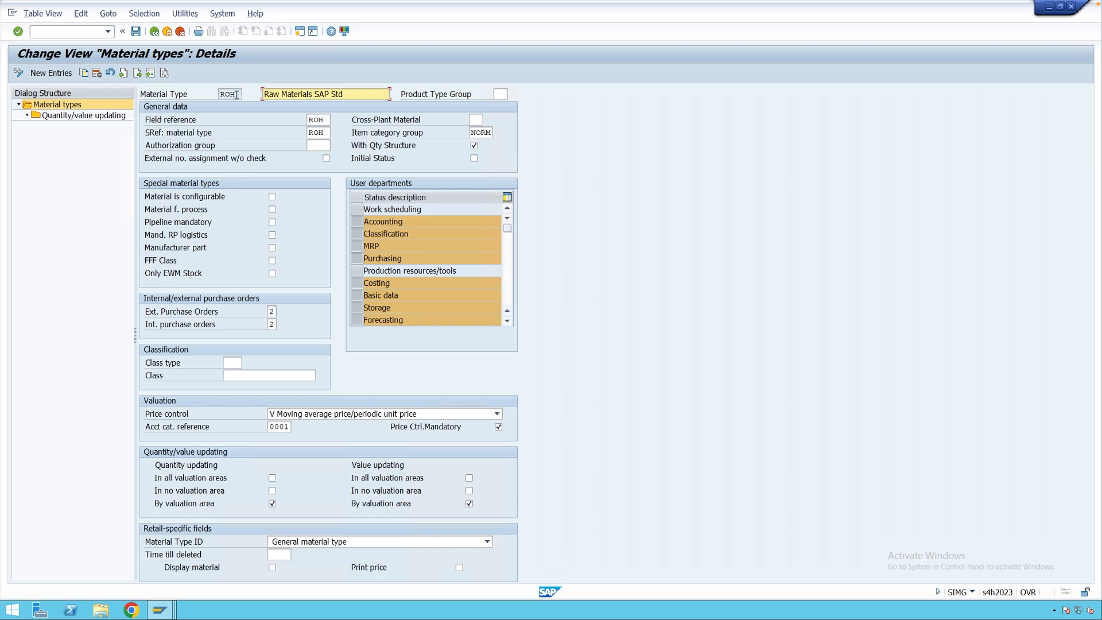
# - Review ROH's material type code, description and available product type groups, and return to the material types overview
pyautogui.moveTo(237, 95); pyautogui.dragTo(222, 95)
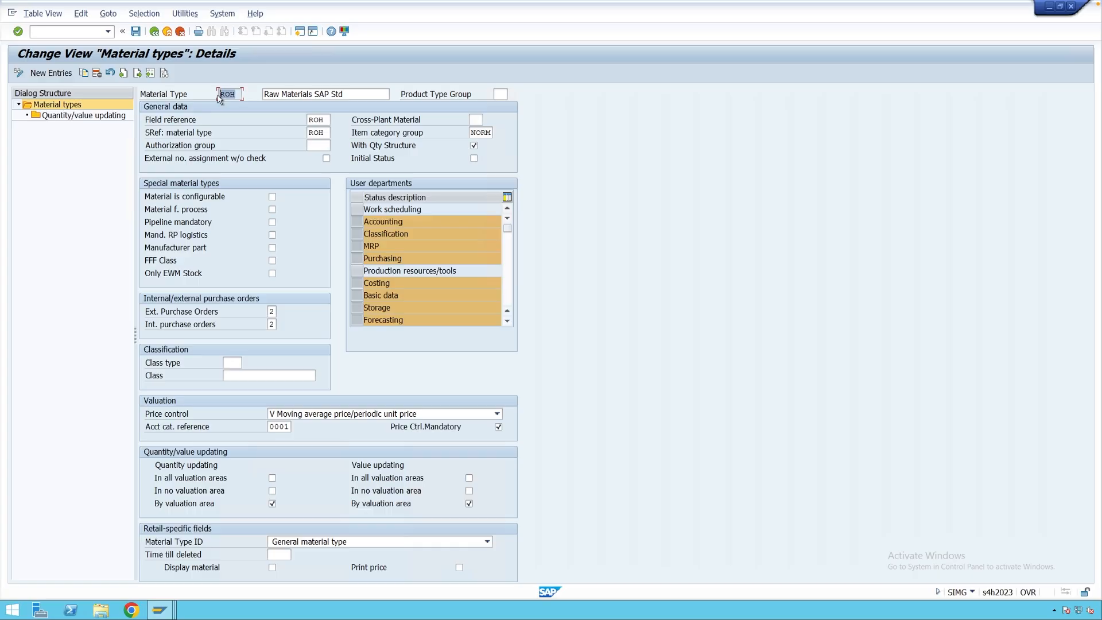
pyautogui.moveTo(345, 94); pyautogui.dragTo(263, 94)
pyautogui.click(358, 93)
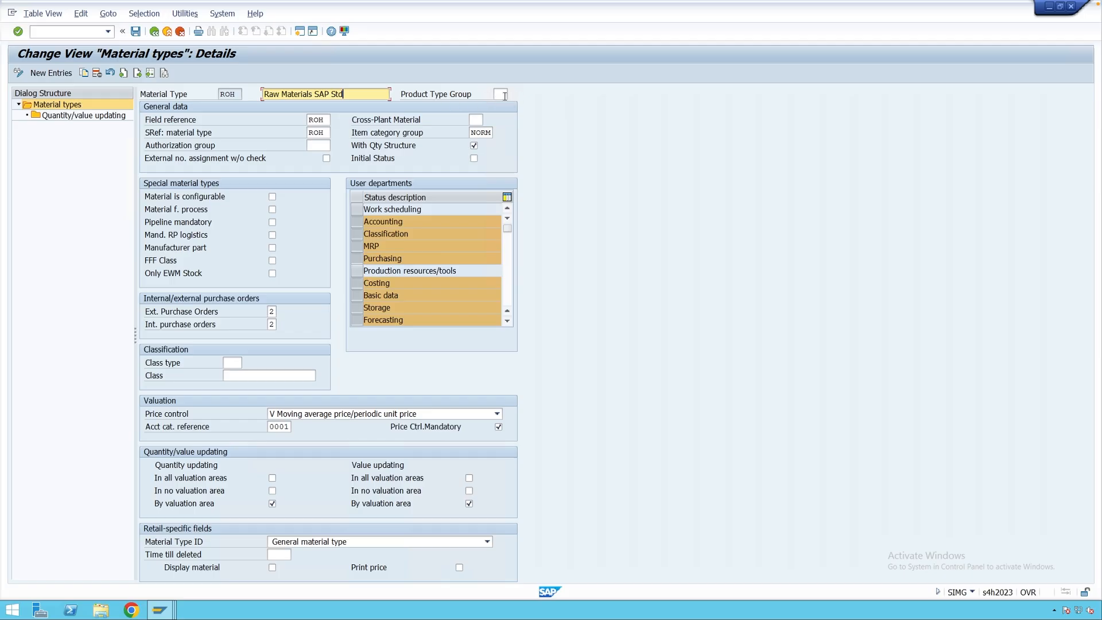
pyautogui.click(500, 94)
pyautogui.click(514, 94)
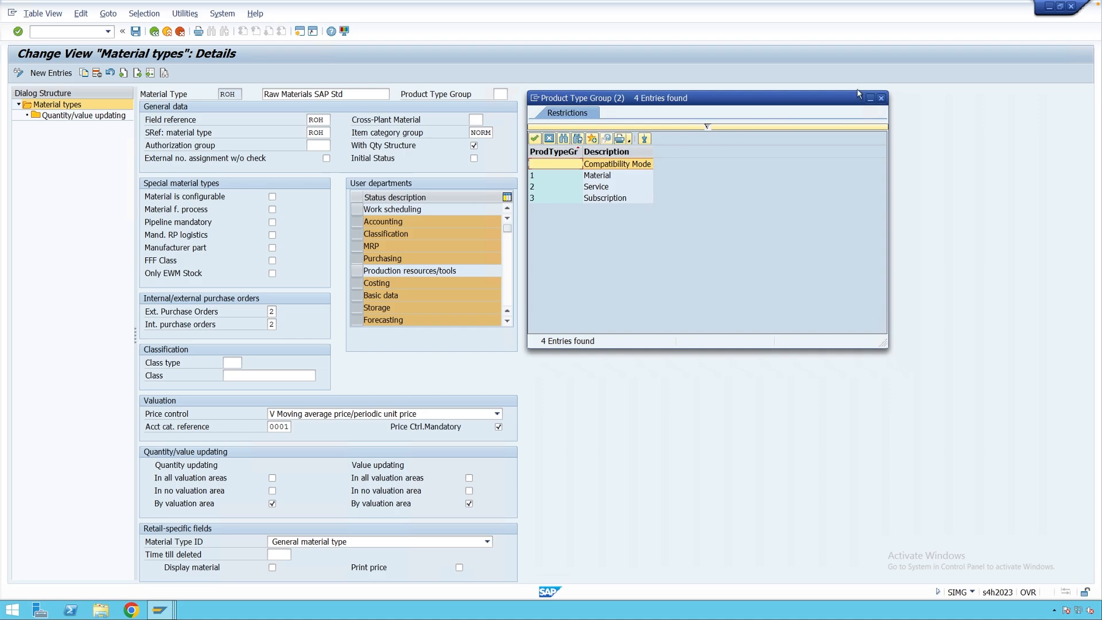
pyautogui.click(882, 98)
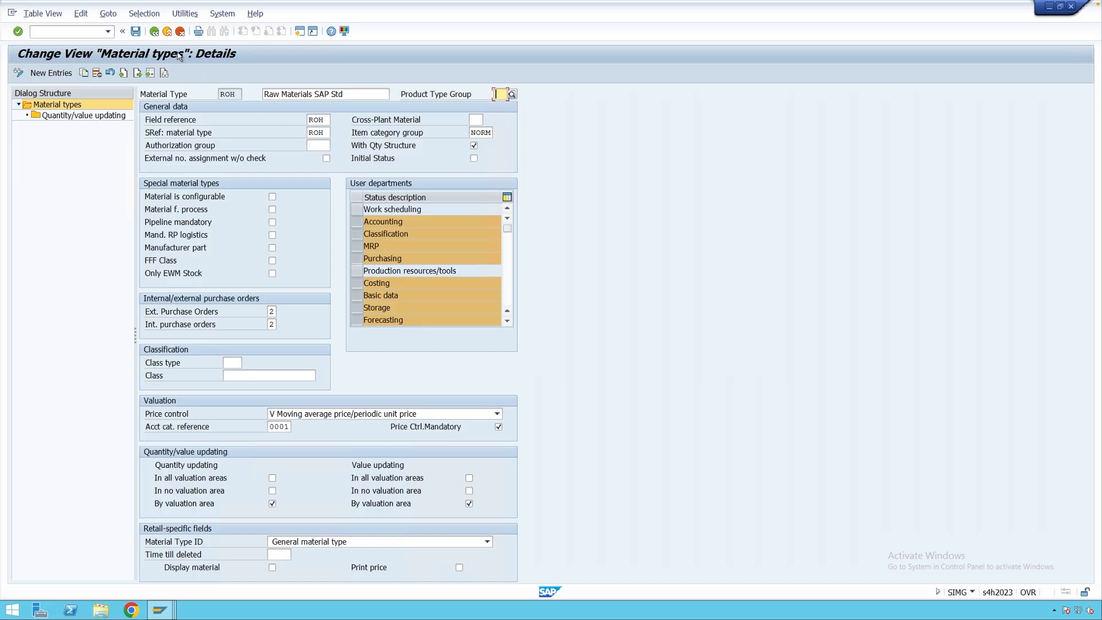
pyautogui.click(154, 31)
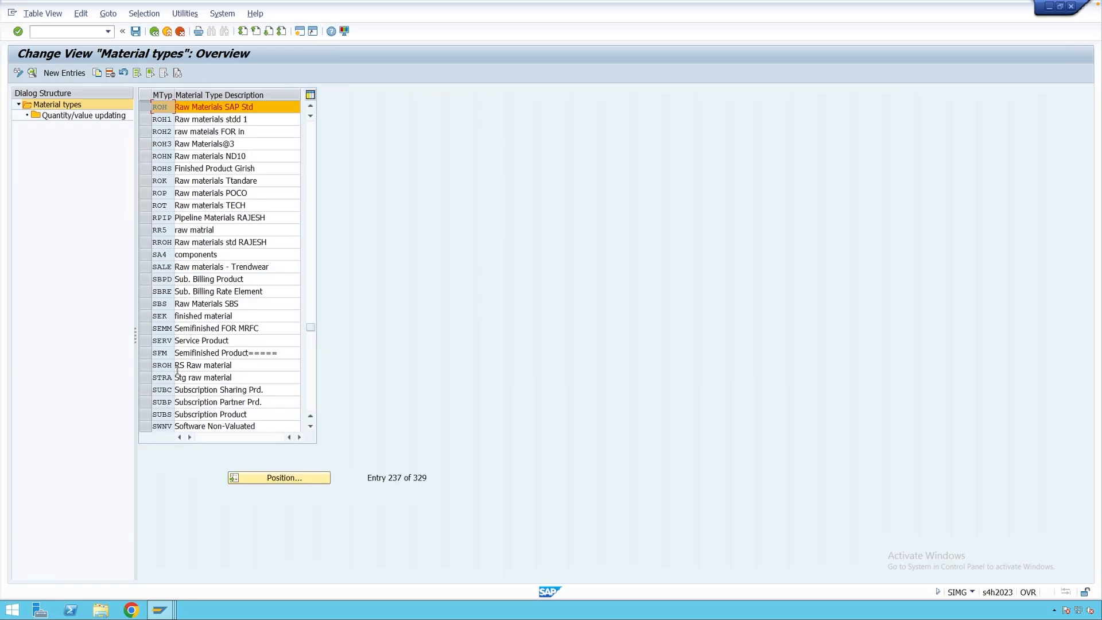
# - Find the Service Product material type by positioning on "ser", check its product type group, and return to the overview
pyautogui.click(270, 479)
pyautogui.write('ser')
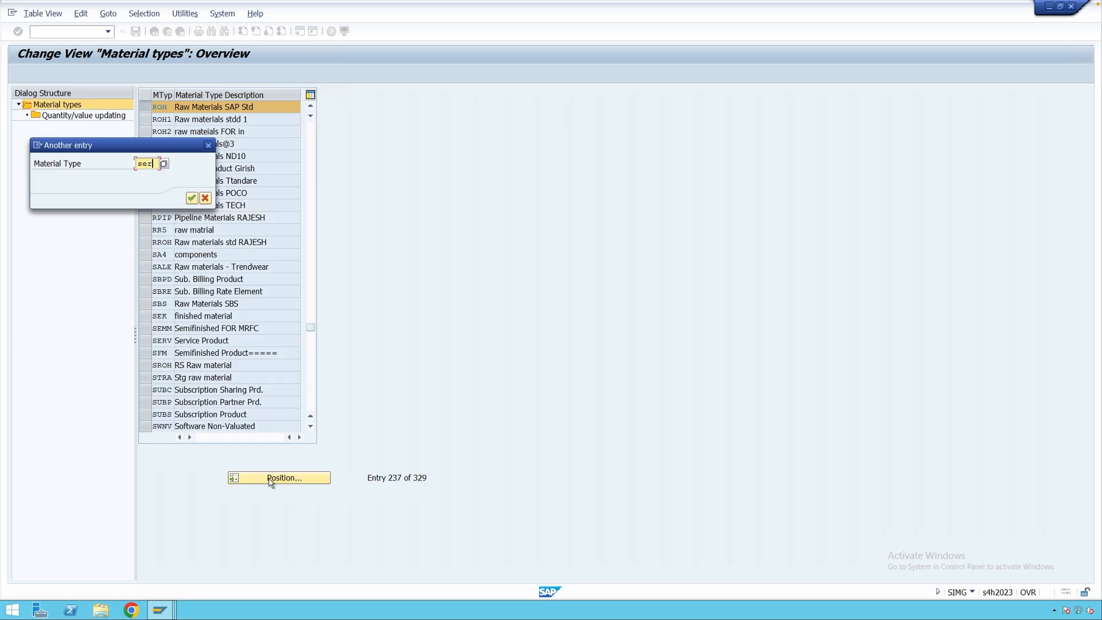
pyautogui.press('Return')
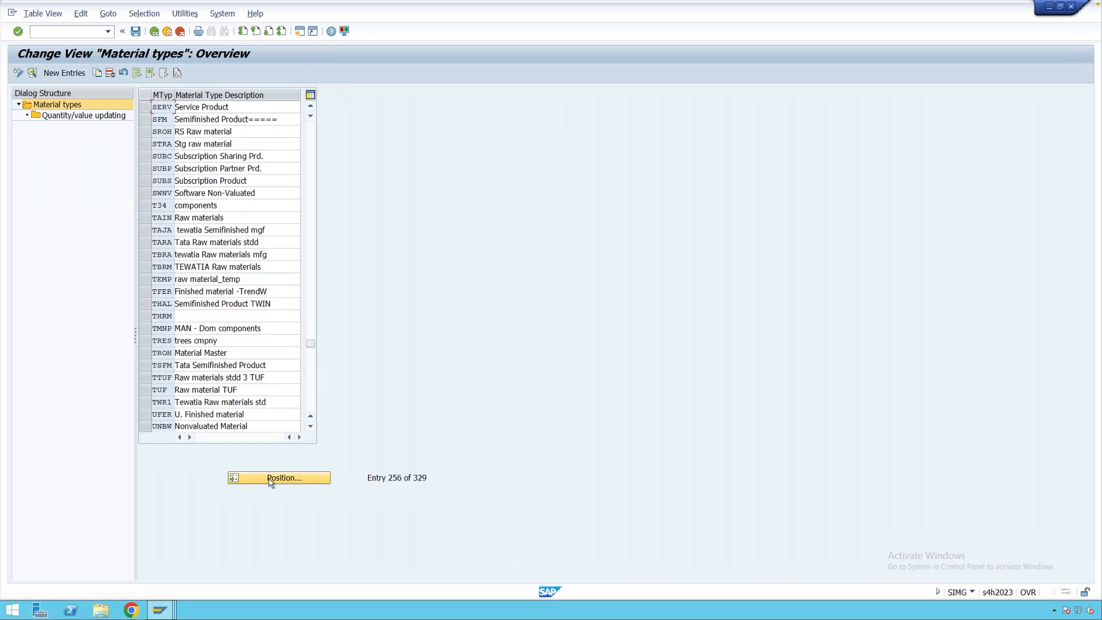
pyautogui.doubleClick(167, 109)
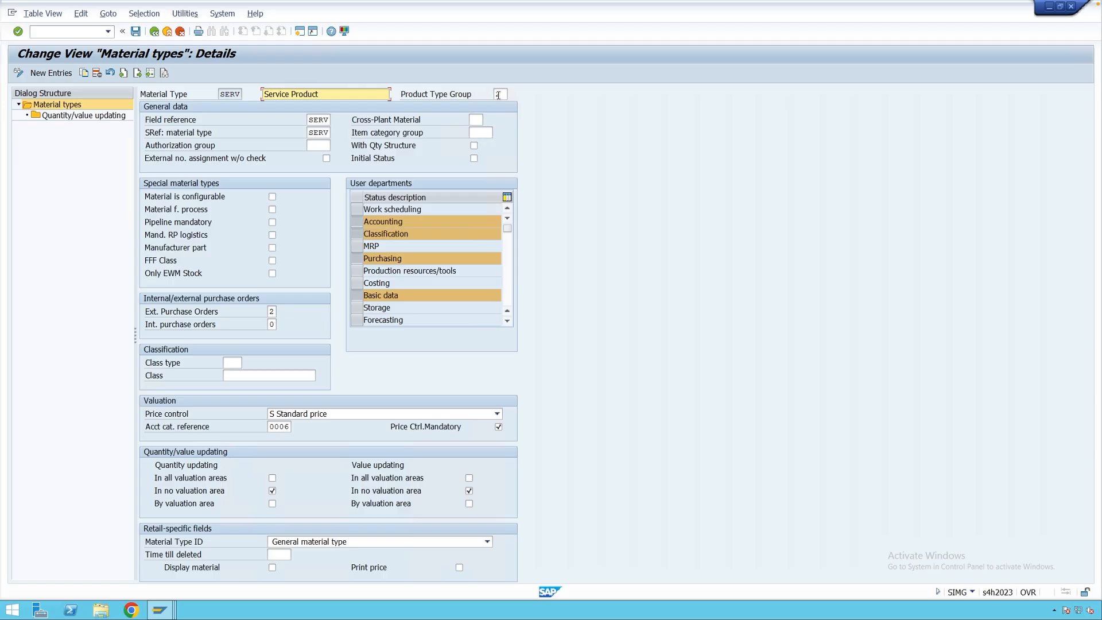
pyautogui.write('2')
pyautogui.click(154, 32)
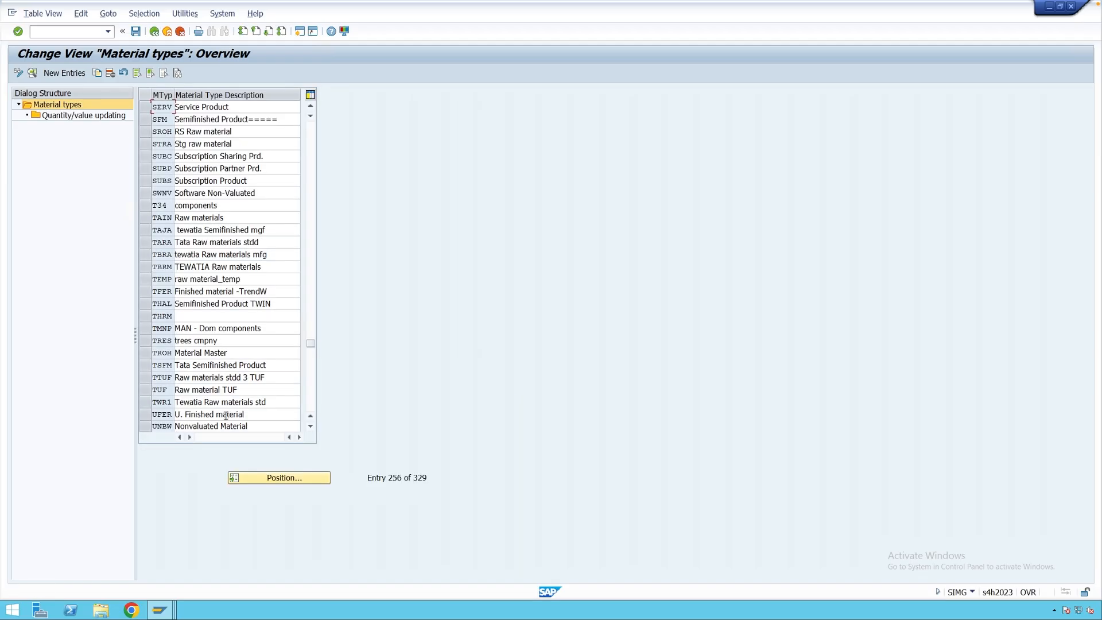
# - Position the list on material type ROH again and reopen its details
pyautogui.click(262, 478)
pyautogui.write('ROH')
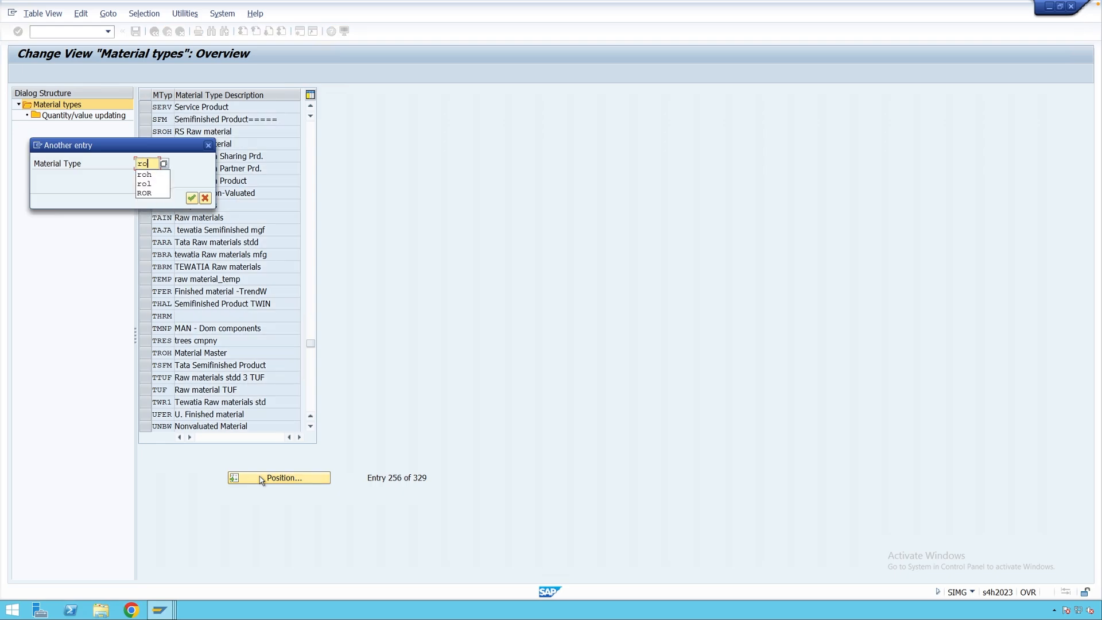
pyautogui.press('Return')
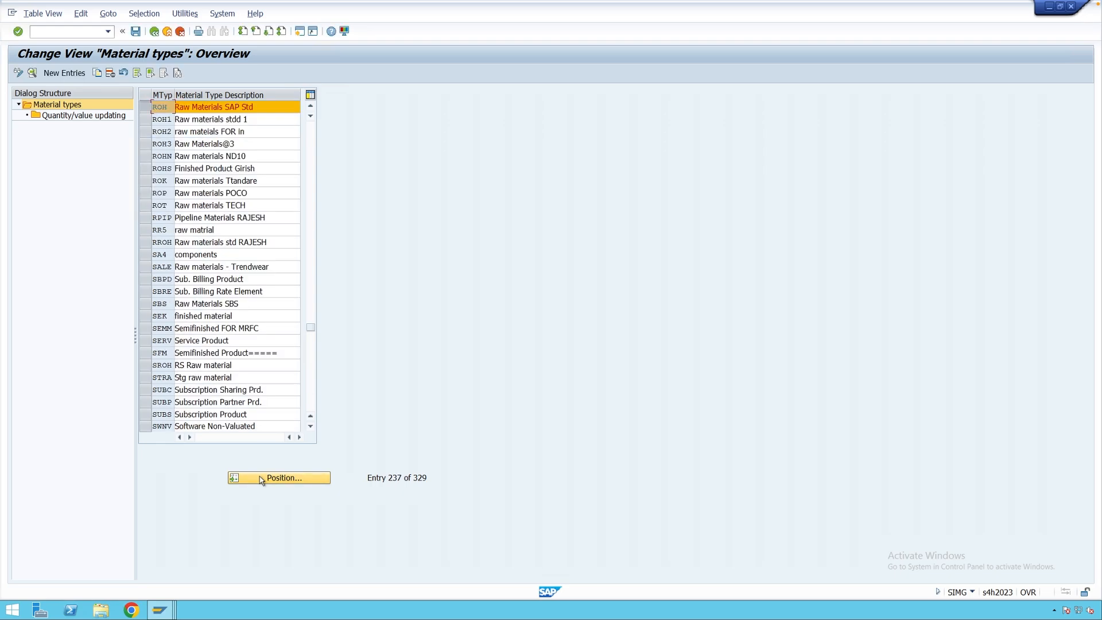
pyautogui.doubleClick(218, 107)
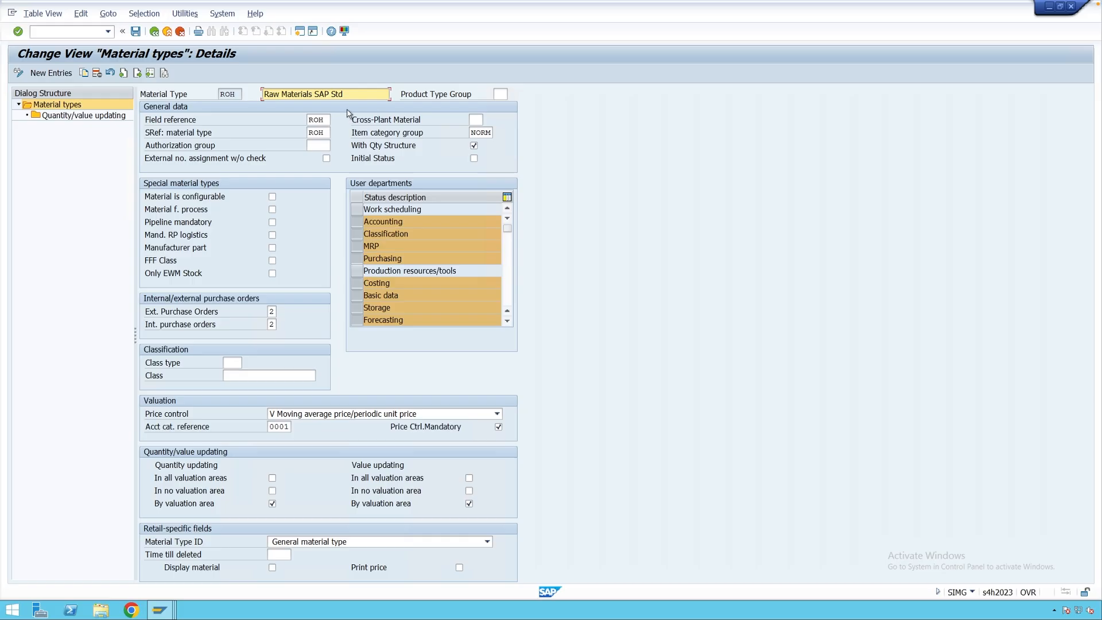
# - Examine ROH's cross-plant material status options, item category group and external number assignment setting, and return to the overview
pyautogui.click(474, 120)
pyautogui.click(487, 119)
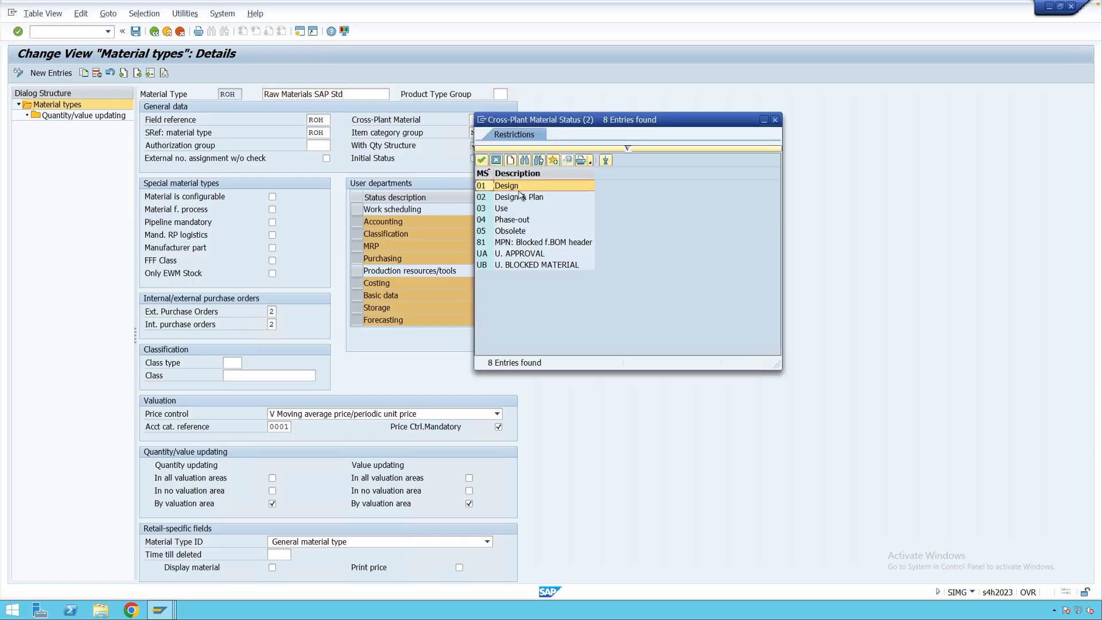
pyautogui.click(775, 119)
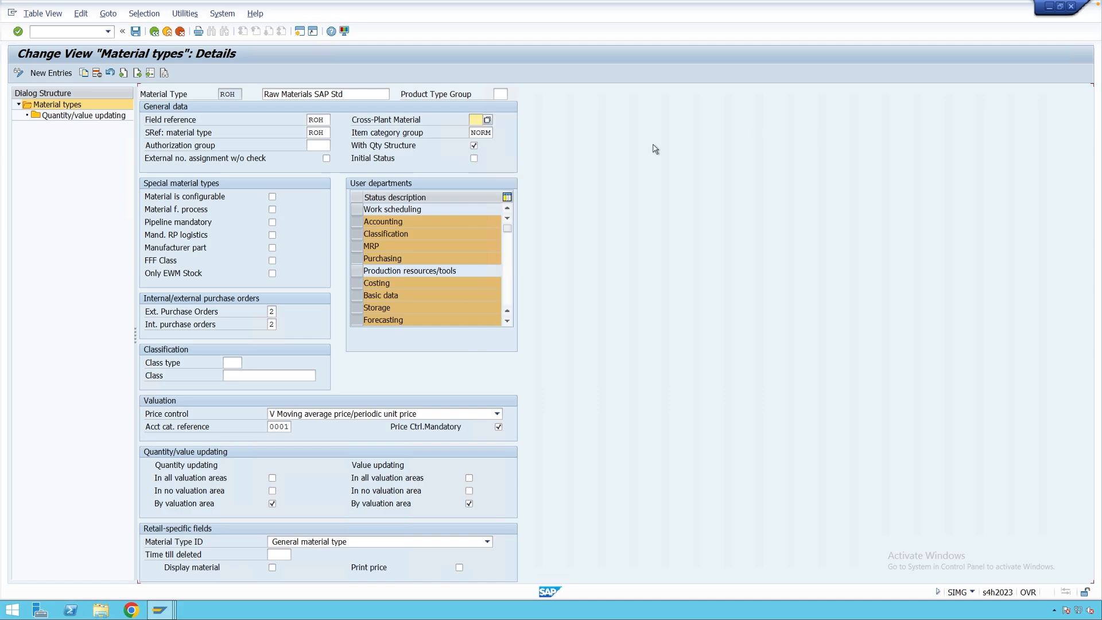
pyautogui.click(486, 133)
pyautogui.click(325, 162)
pyautogui.click(154, 31)
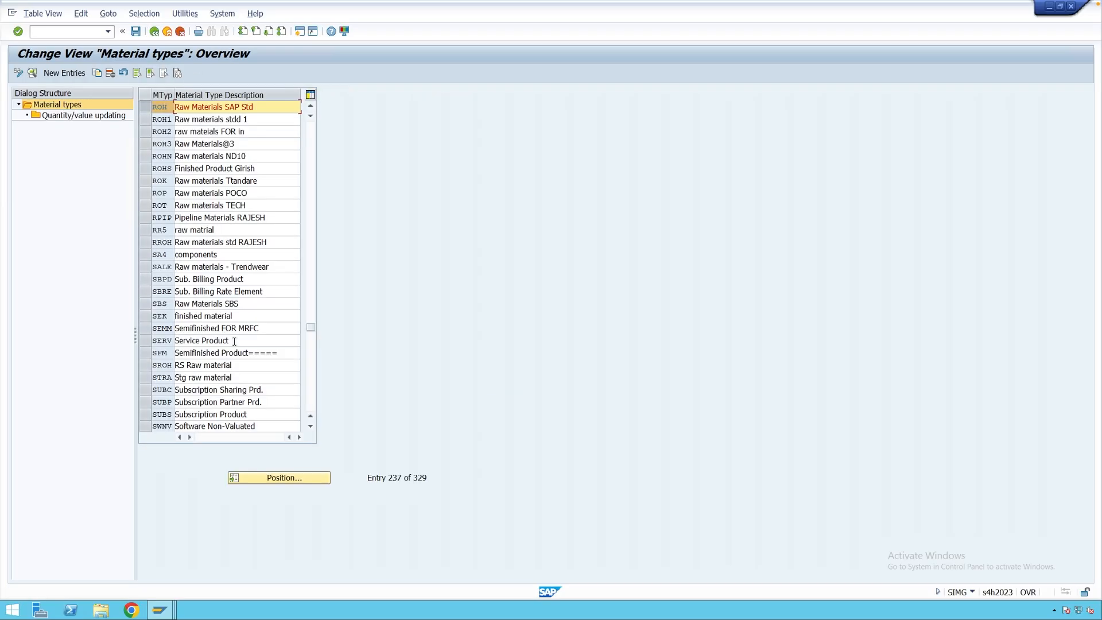
# - Position on material type PIPE, inspect the details of Pipeline Materials, and return to the overview
pyautogui.click(289, 478)
pyautogui.write('p')
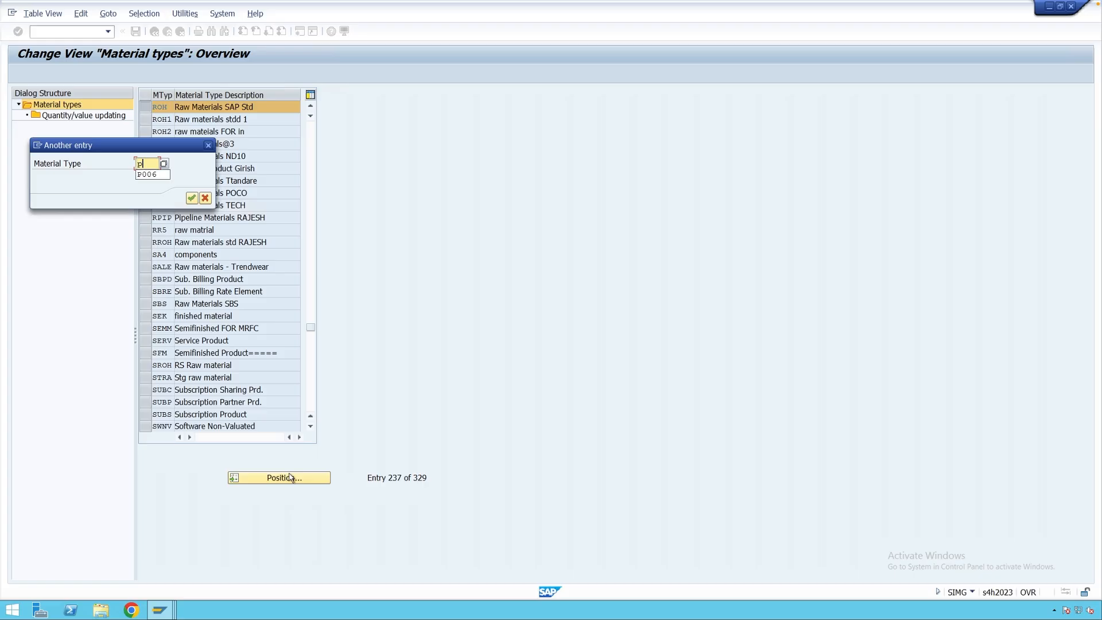
pyautogui.write('ipe')
pyautogui.press('Return')
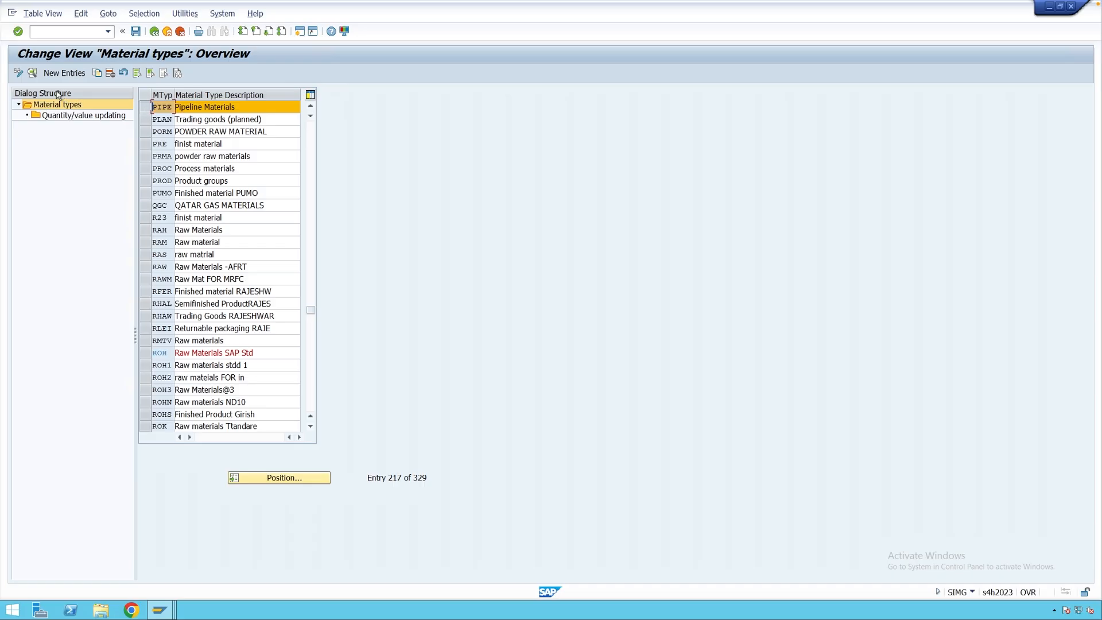
pyautogui.click(32, 73)
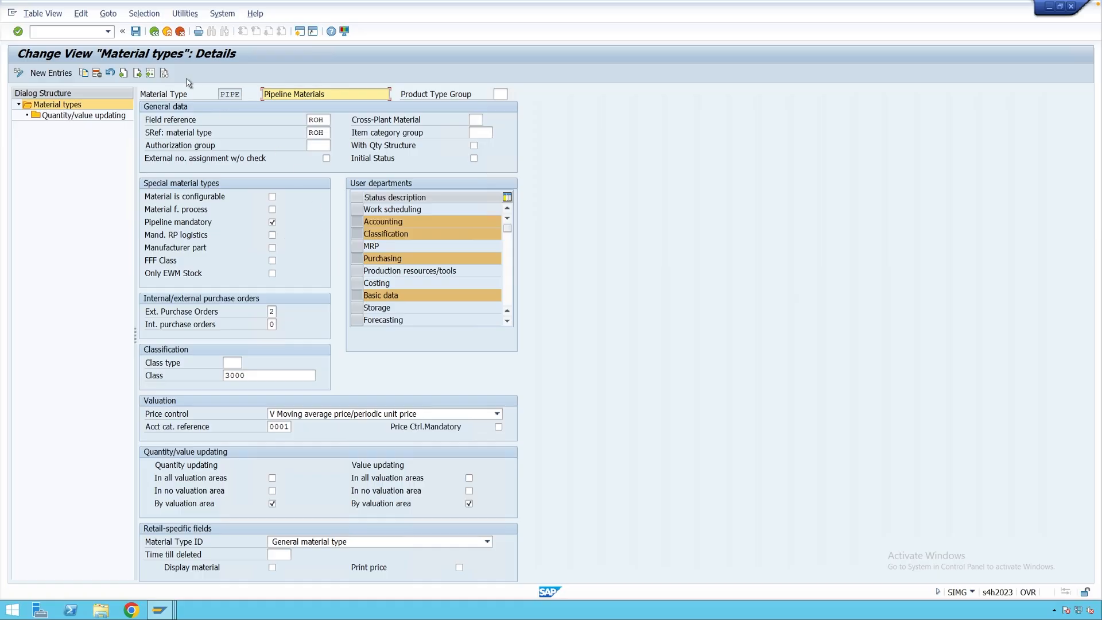
pyautogui.click(154, 31)
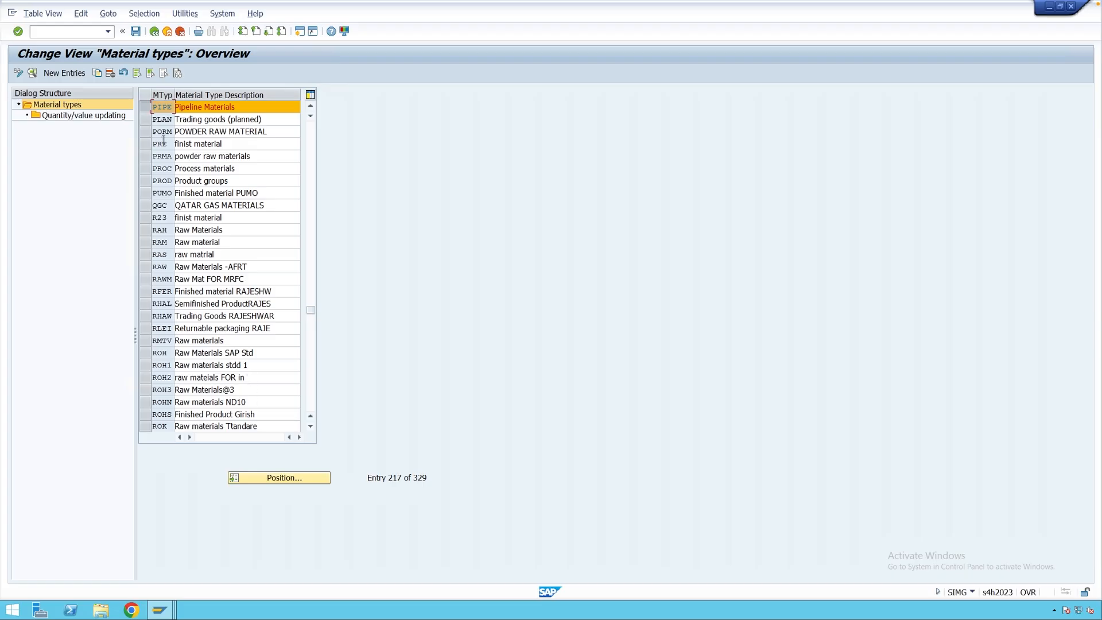
# - Open the ROH material type details and examine which user departments are selected for it
pyautogui.click(276, 478)
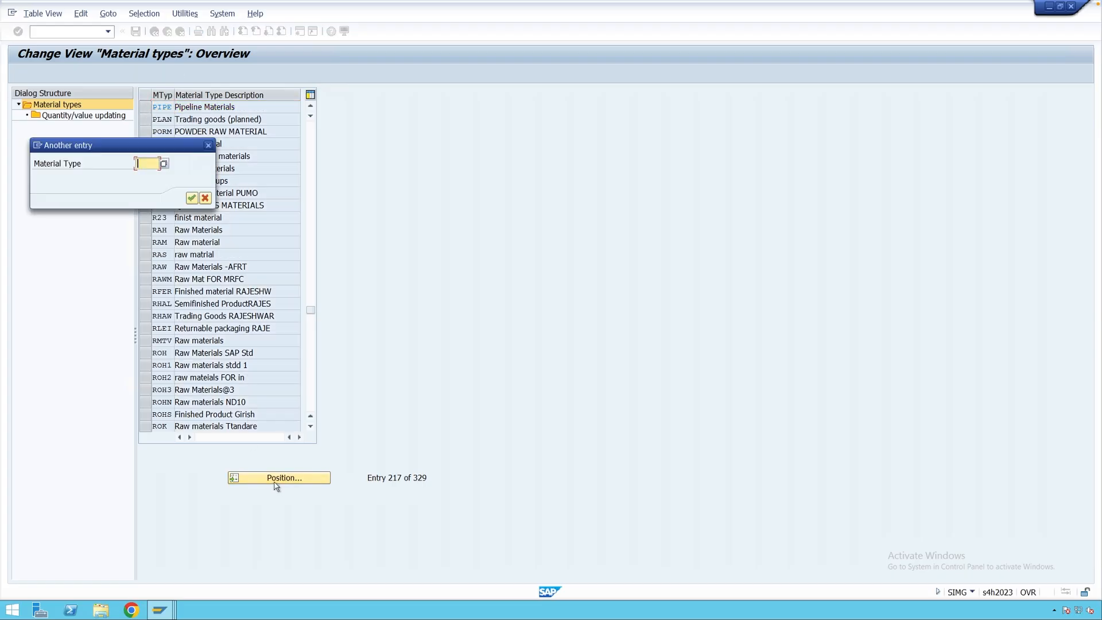
pyautogui.write('roh')
pyautogui.press('Return')
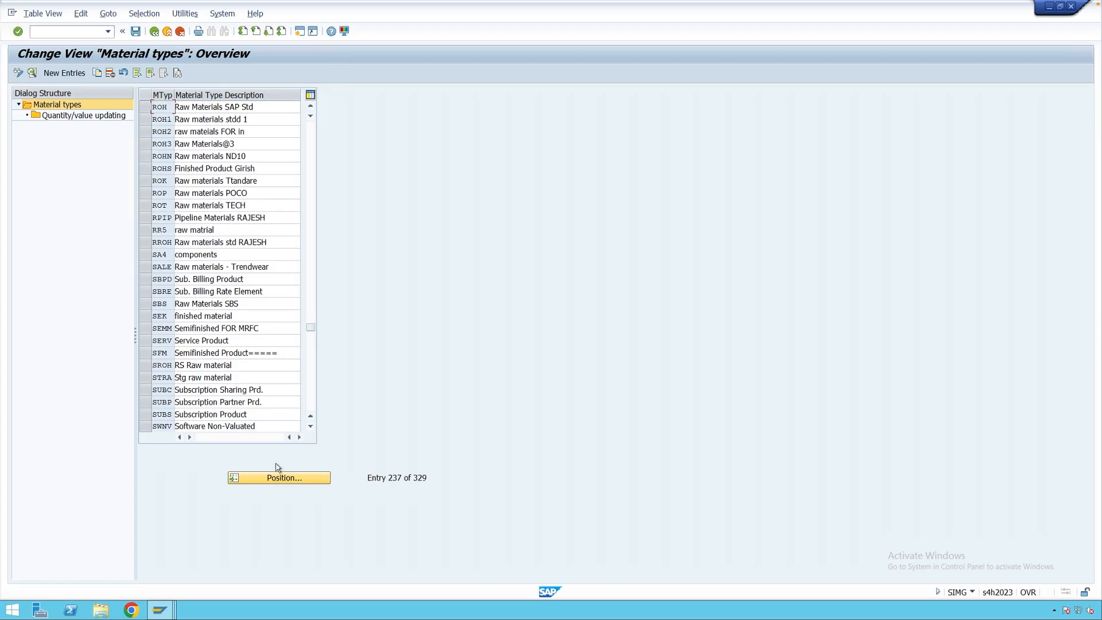
pyautogui.doubleClick(163, 107)
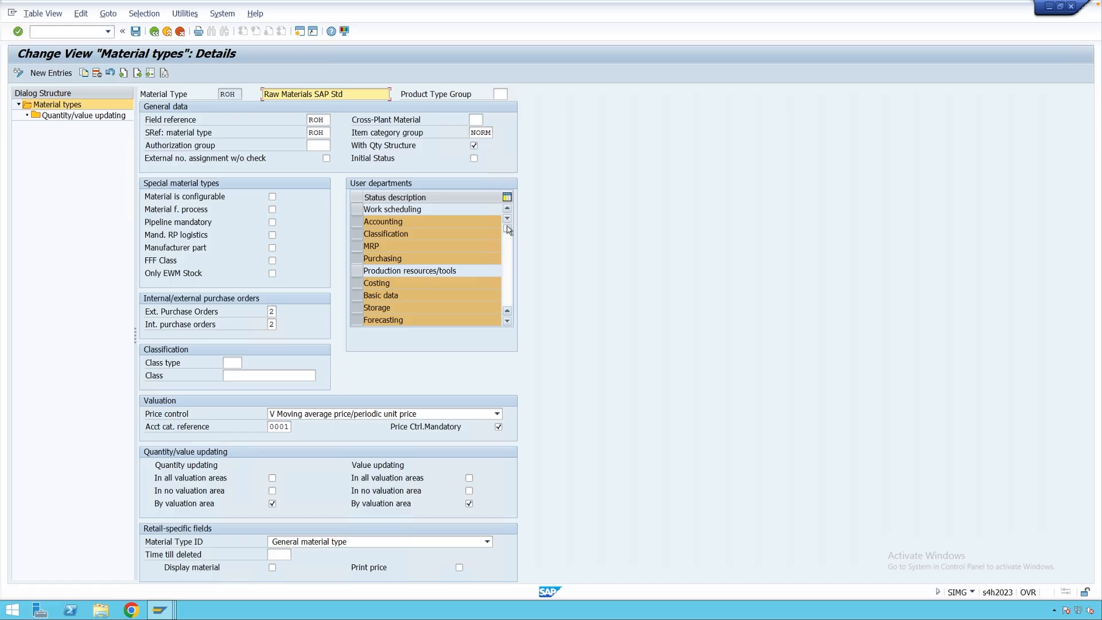
pyautogui.click(507, 322)
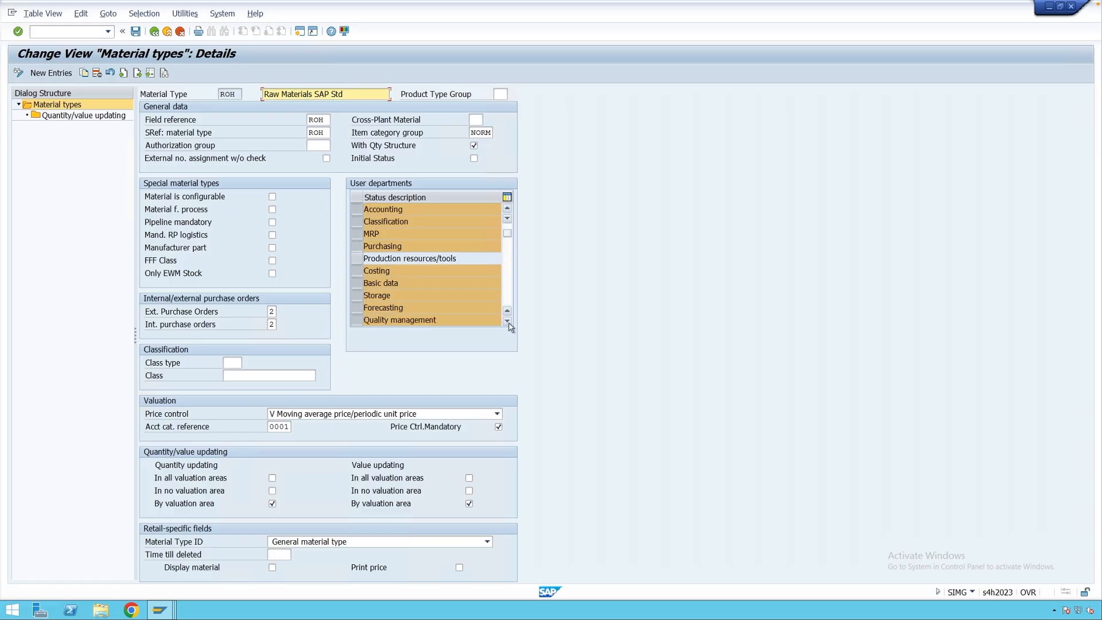
pyautogui.click(508, 323)
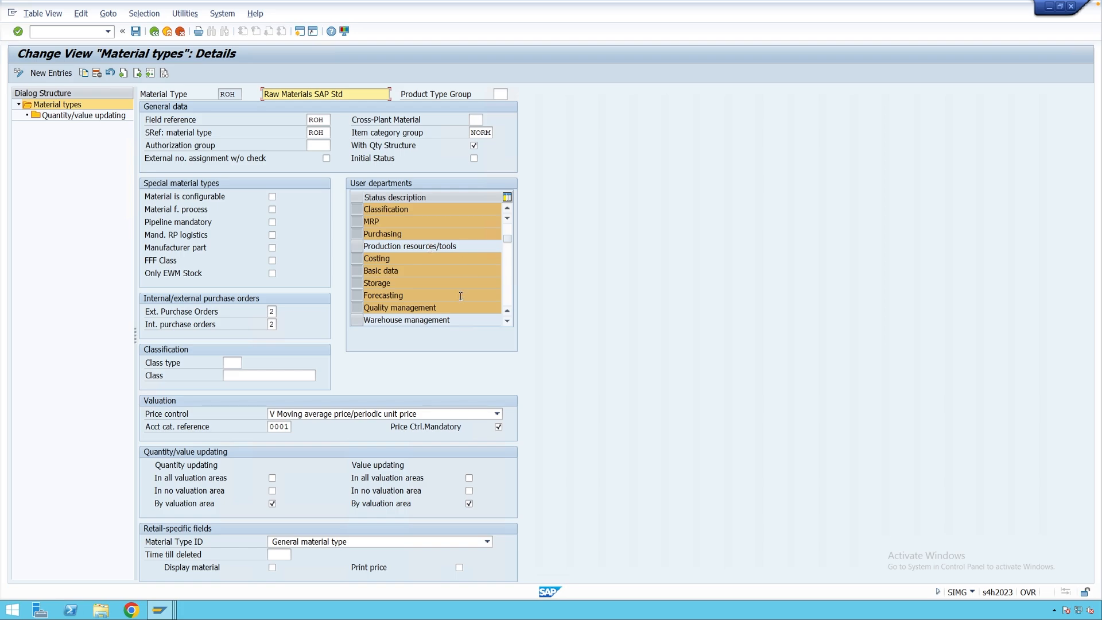
pyautogui.click(508, 322)
pyautogui.click(508, 323)
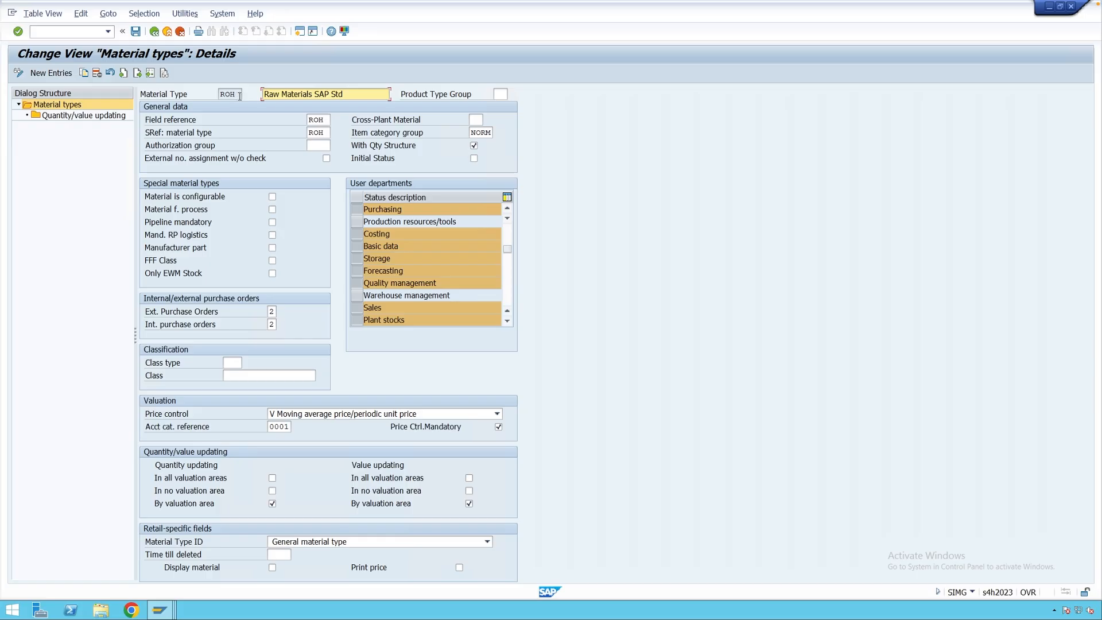
# - Open a new session and start the material creation transaction MM01
pyautogui.click(299, 31)
pyautogui.write('mm01')
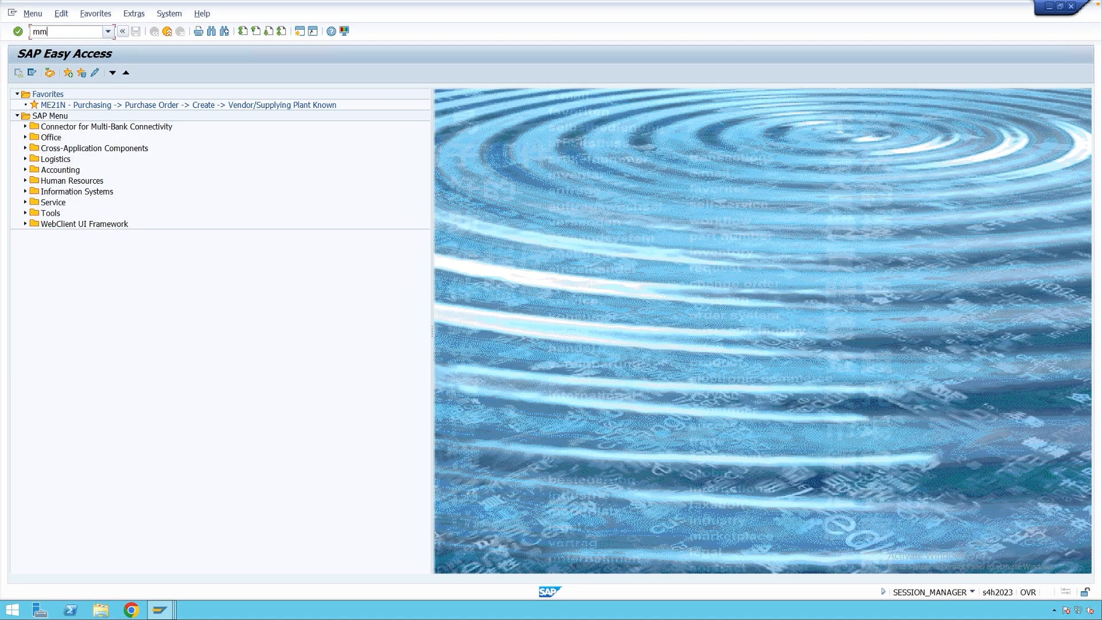
pyautogui.press('Return')
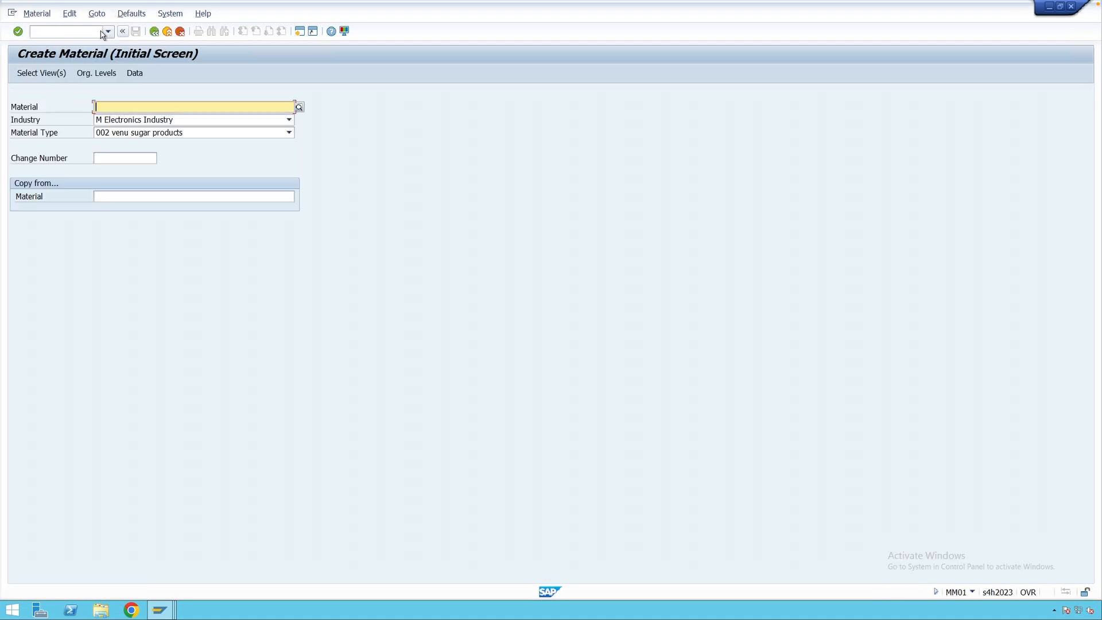
# - Choose material type ROH Raw Materials SAP Std for the new material and bring up its view selection
pyautogui.click(143, 133)
pyautogui.write('ro')
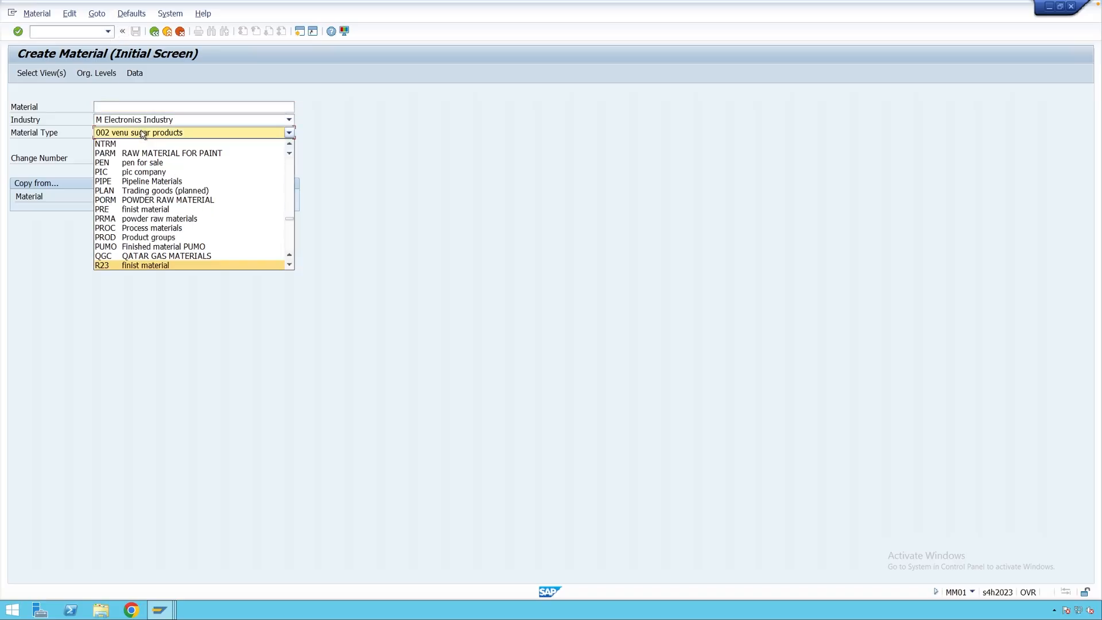
pyautogui.press('Return')
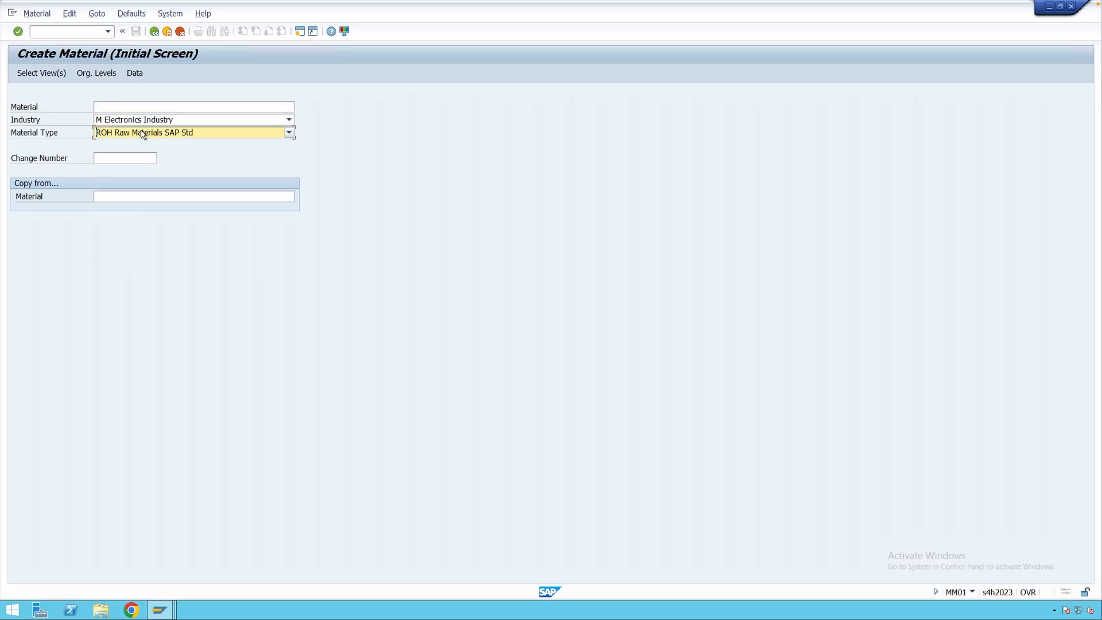
pyautogui.press('Return')
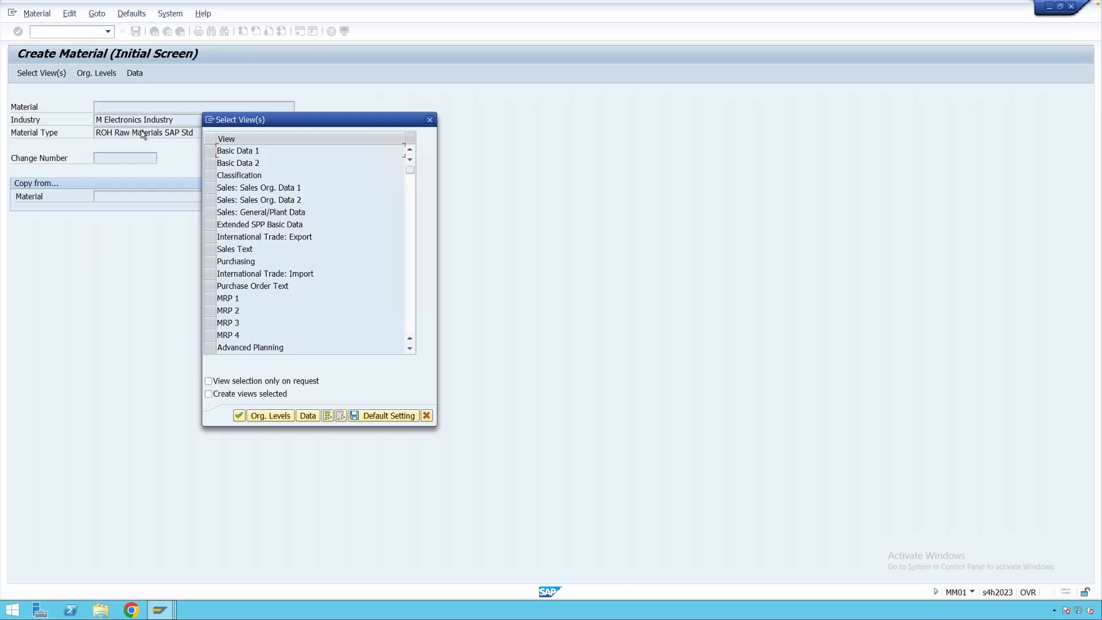
# - Look through the complete list of views offered for the ROH material, from Basic Data 1 to Segment Valuation Data
pyautogui.click(410, 350)
pyautogui.click(410, 350)
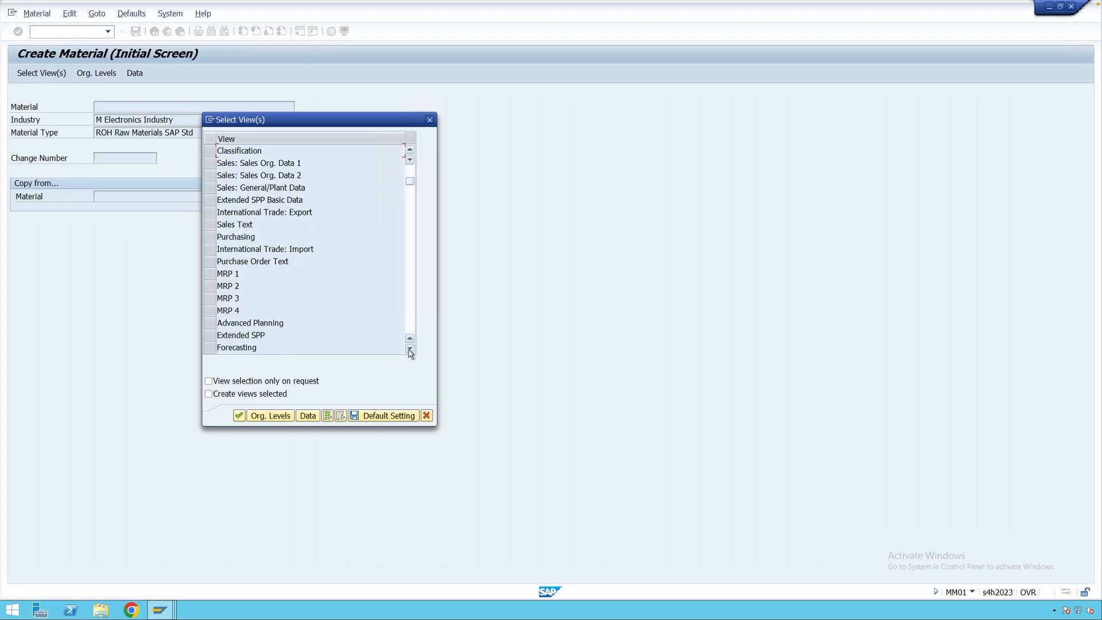
pyautogui.click(410, 350)
pyautogui.click(410, 350)
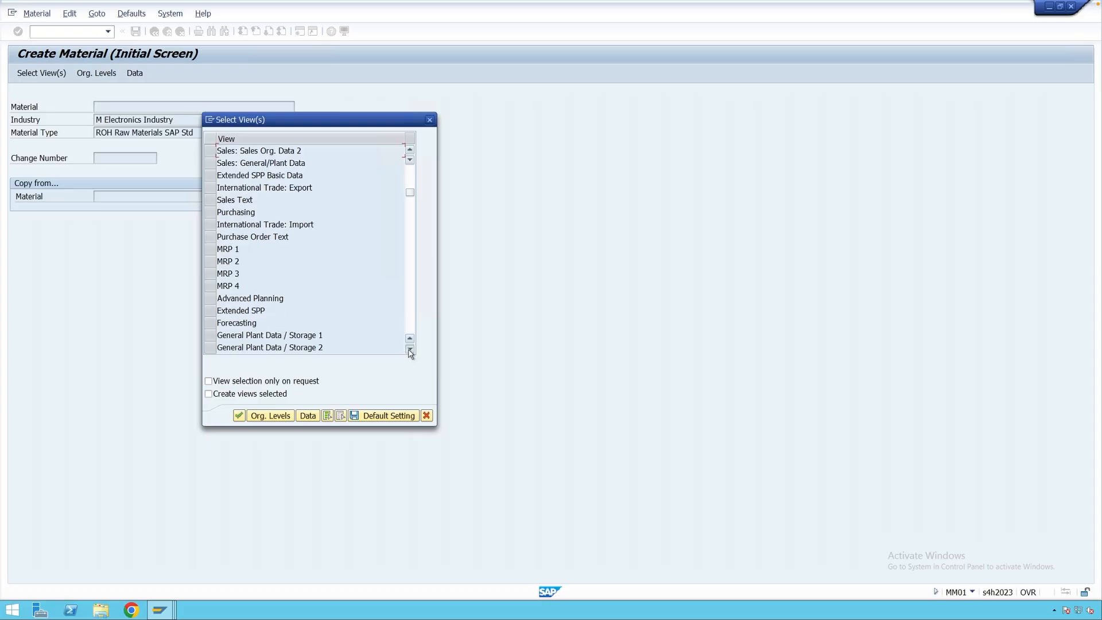
pyautogui.click(410, 351)
pyautogui.click(410, 350)
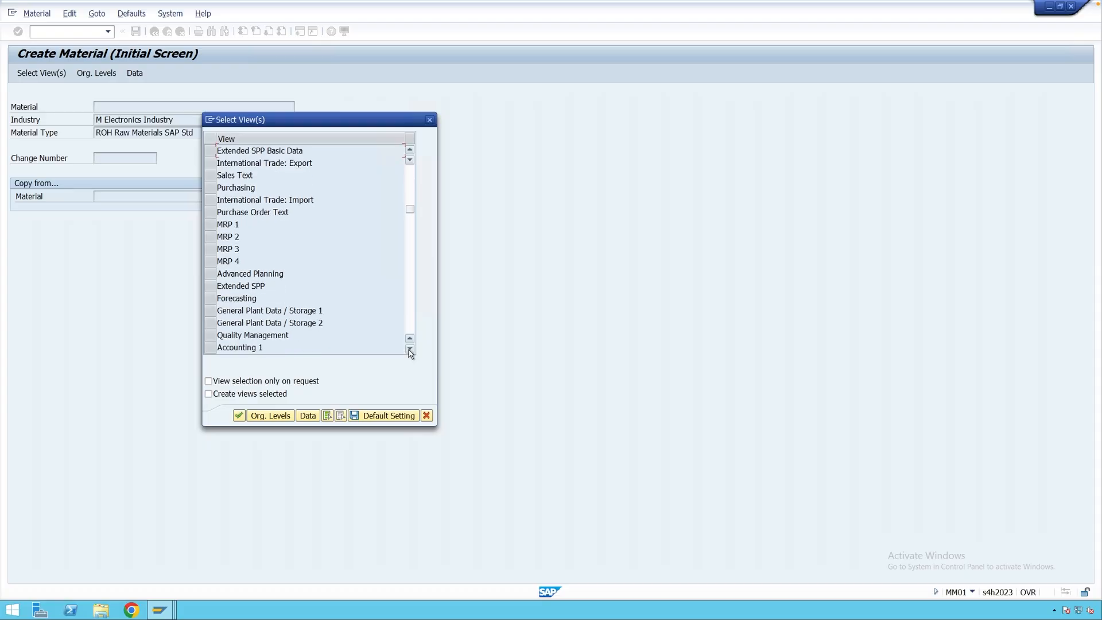
pyautogui.click(410, 350)
pyautogui.click(410, 350)
pyautogui.click(409, 350)
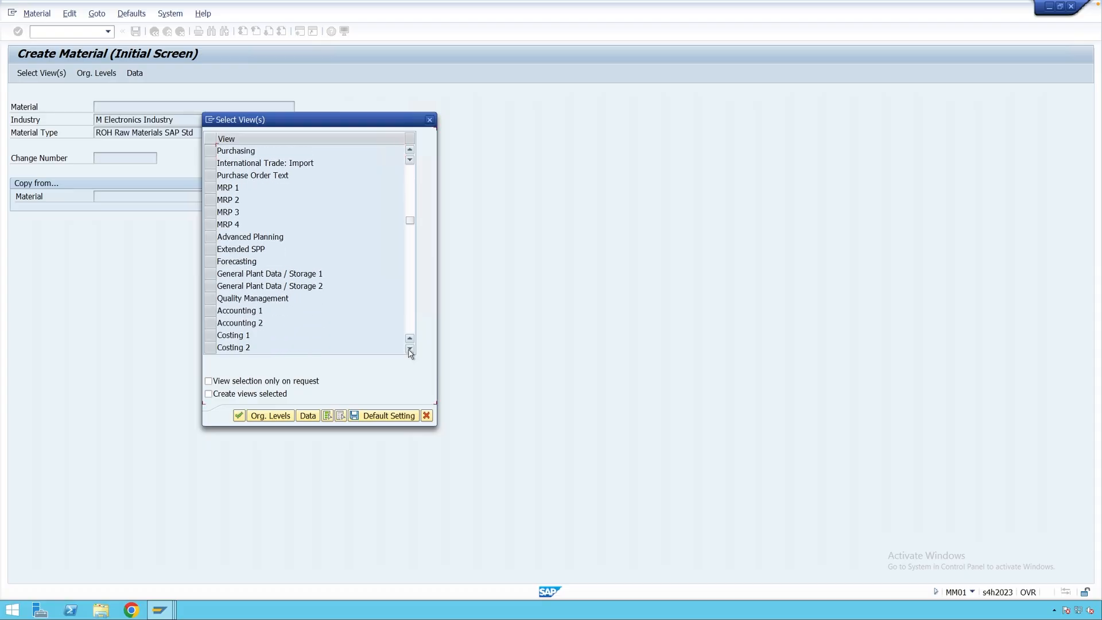
pyautogui.click(410, 350)
pyautogui.click(410, 350)
pyautogui.click(410, 351)
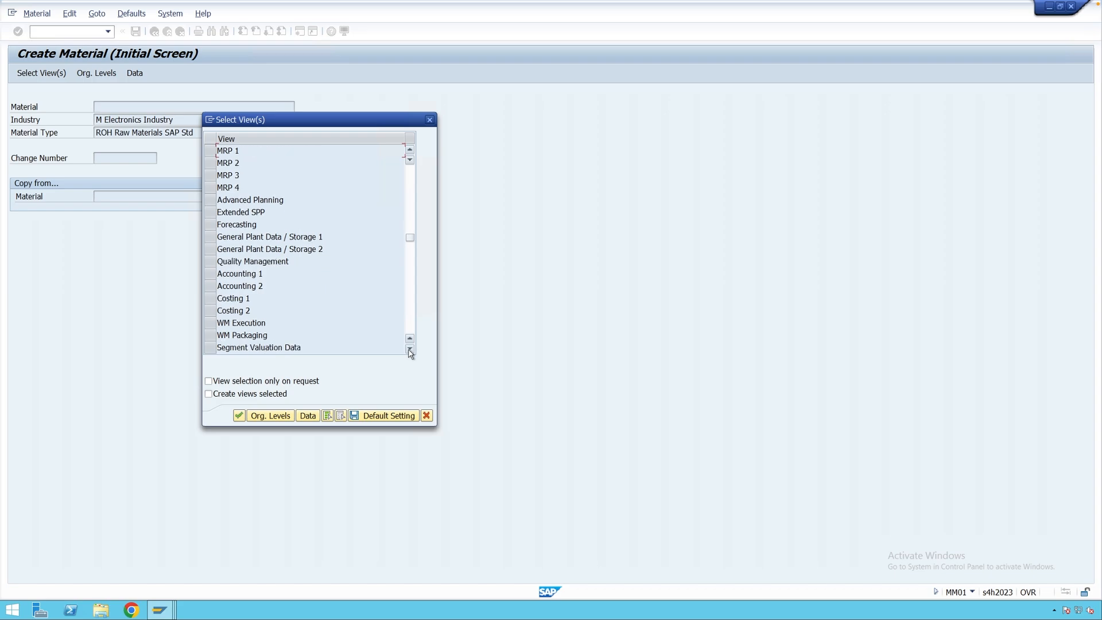
pyautogui.click(410, 350)
pyautogui.click(410, 350)
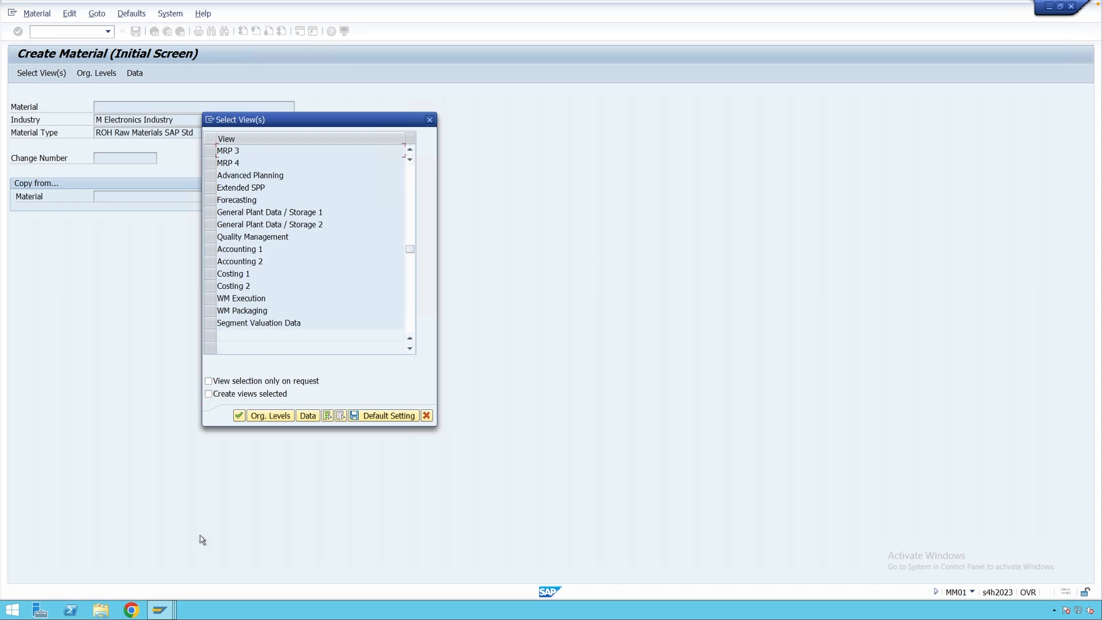
# - Compare the user departments in ROH's material type details with the views offered in the material creation session
pyautogui.moveTo(159, 608)
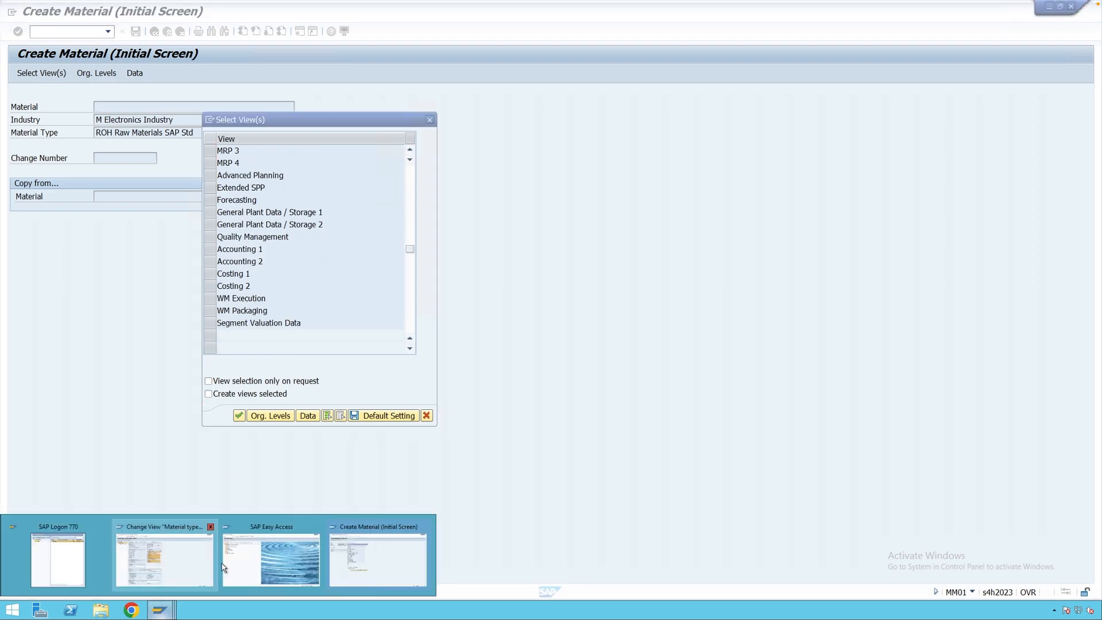
pyautogui.click(185, 561)
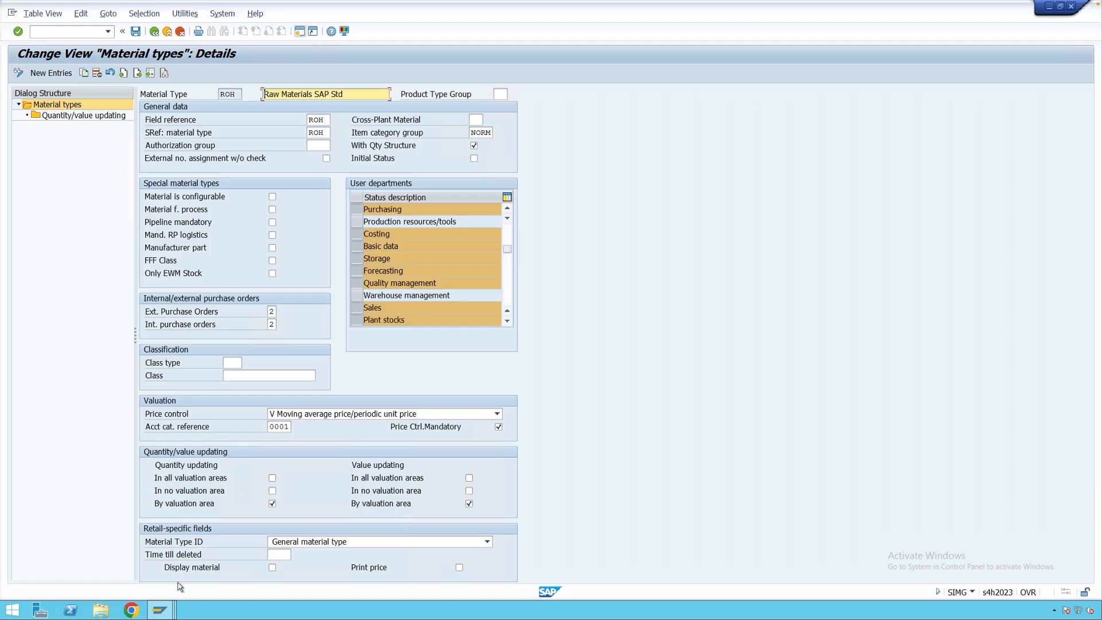
pyautogui.moveTo(162, 609)
pyautogui.click(362, 554)
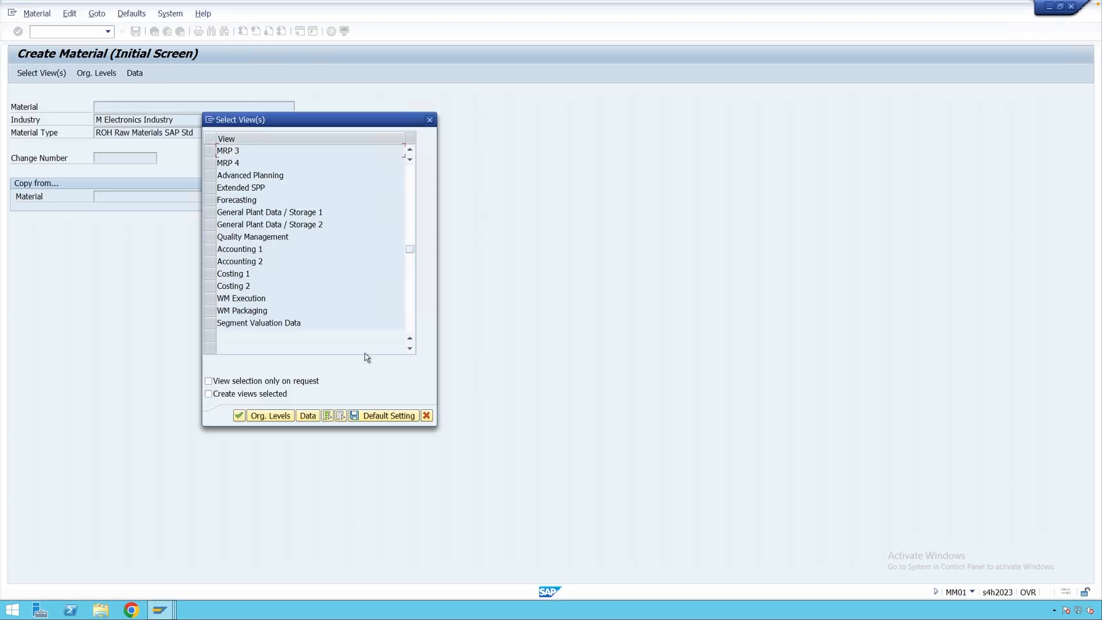
pyautogui.click(410, 152)
pyautogui.click(410, 151)
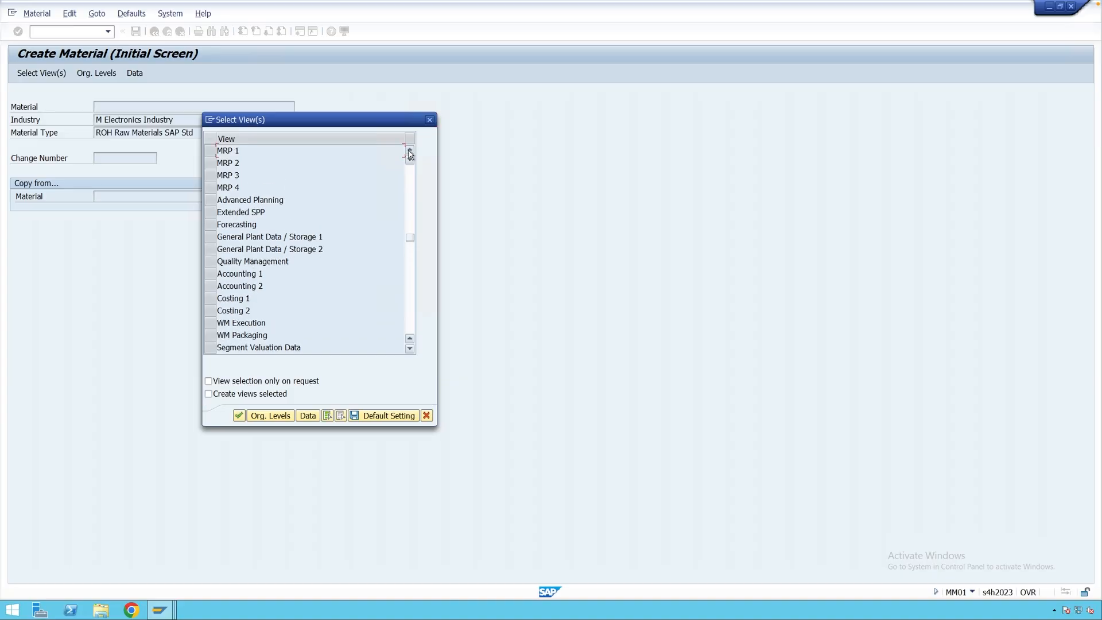
pyautogui.click(410, 151)
pyautogui.click(410, 152)
pyautogui.click(410, 152)
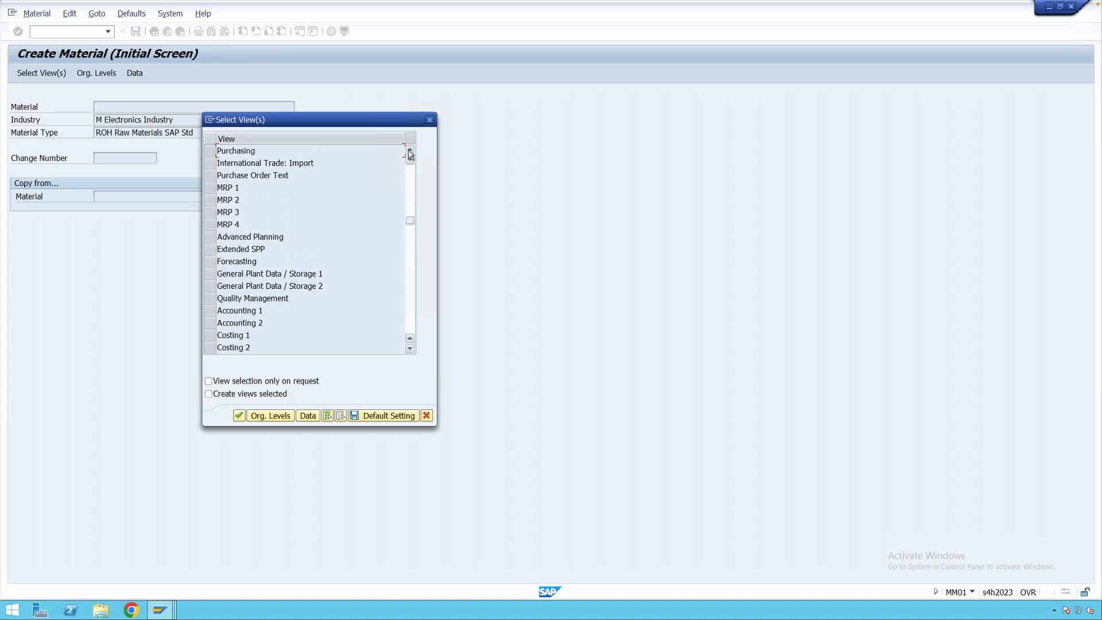
pyautogui.click(410, 152)
pyautogui.click(410, 151)
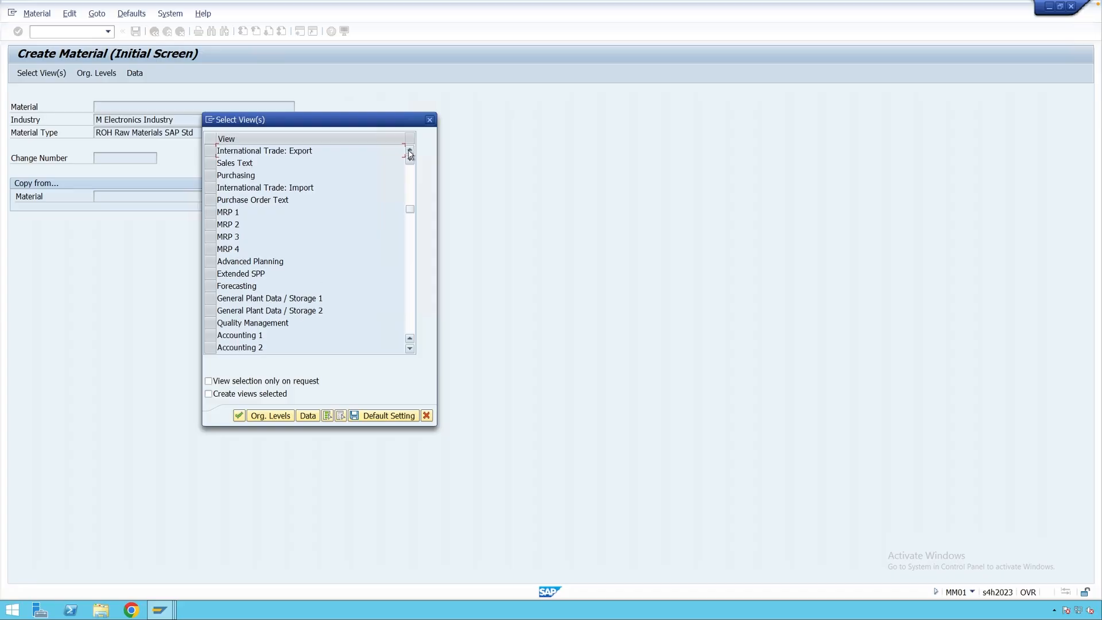
pyautogui.click(410, 152)
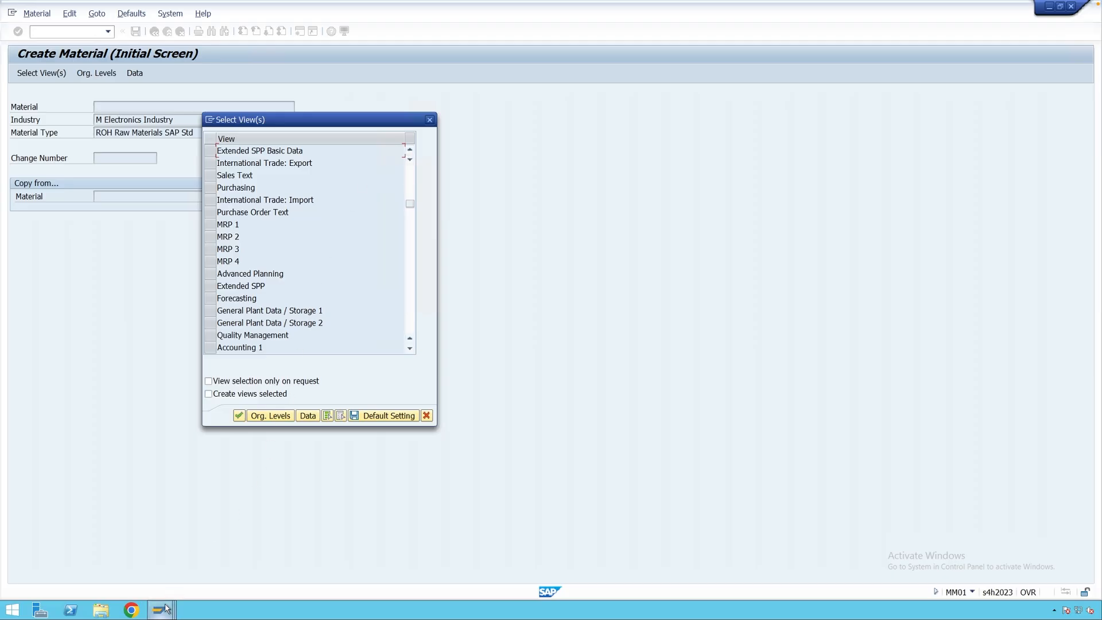
# - Return to ROH's material type details and examine the possible settings for external and internal purchase orders
pyautogui.click(173, 566)
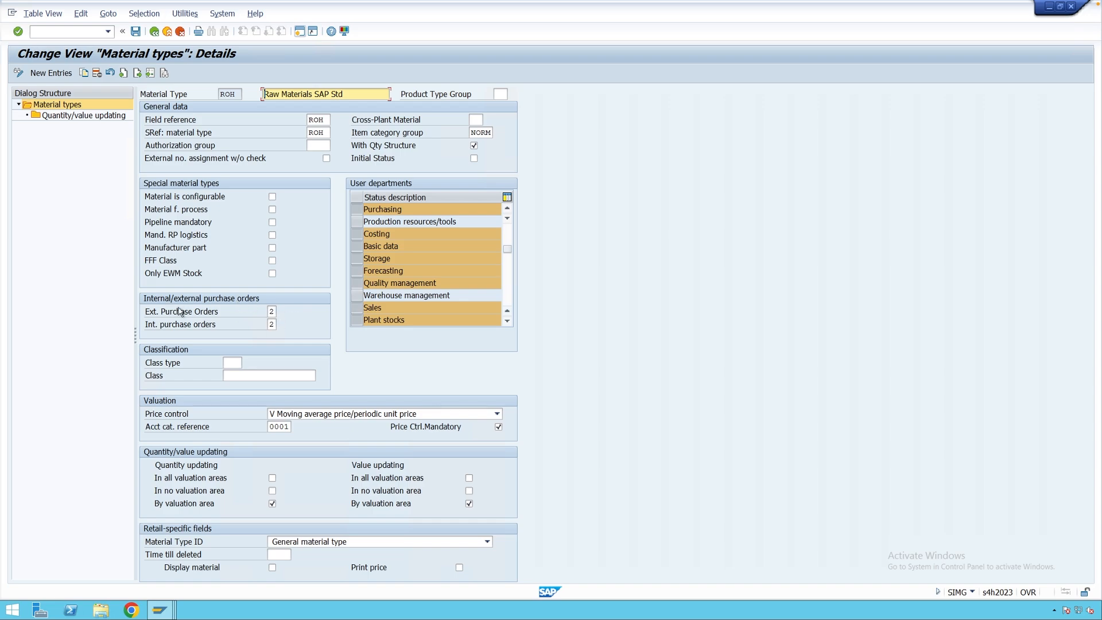
pyautogui.click(273, 313)
pyautogui.click(281, 312)
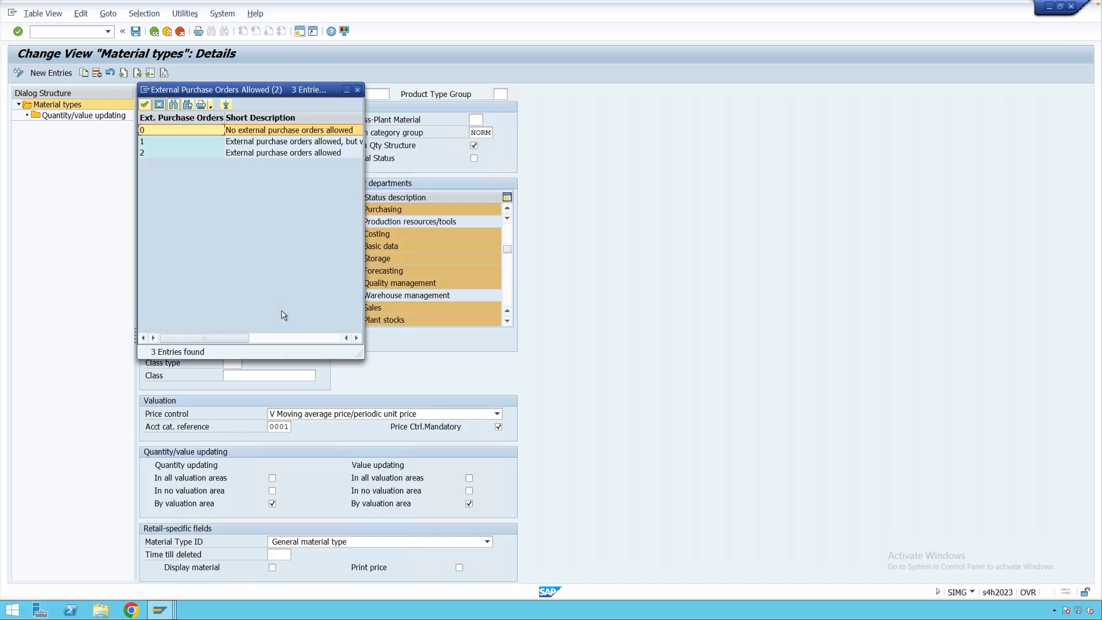
pyautogui.click(217, 154)
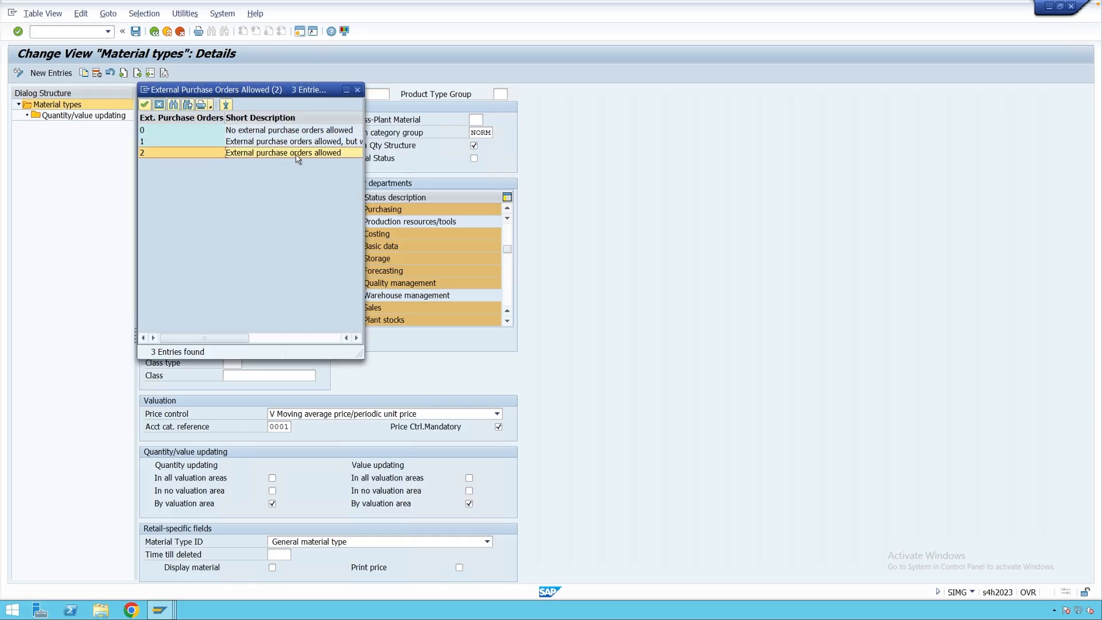
pyautogui.click(357, 89)
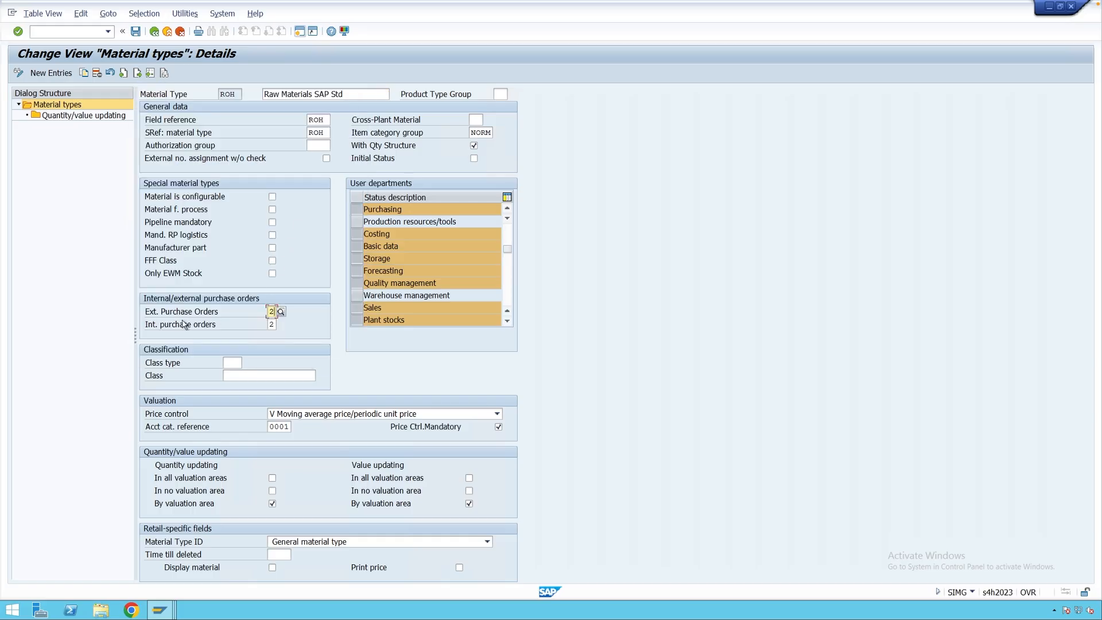
pyautogui.click(272, 325)
pyautogui.click(282, 325)
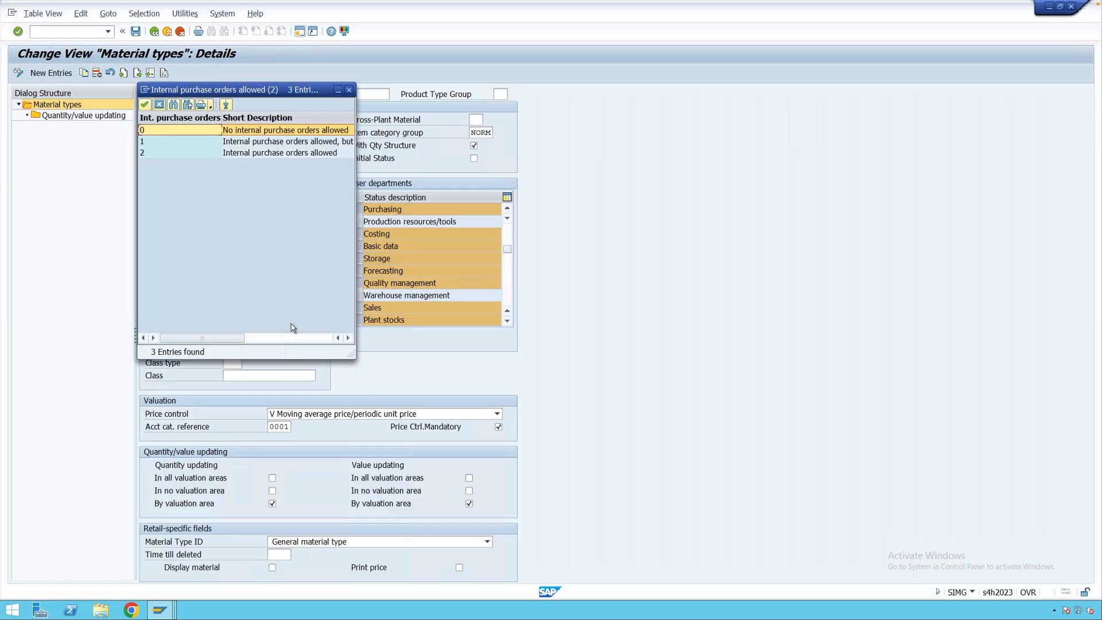
pyautogui.click(228, 153)
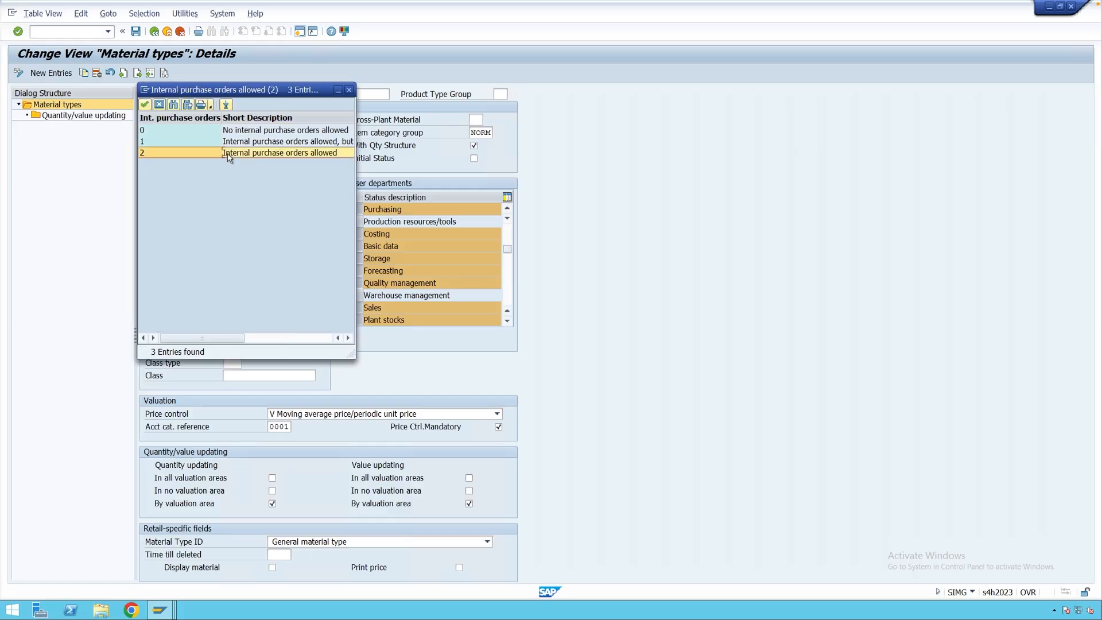
pyautogui.click(348, 90)
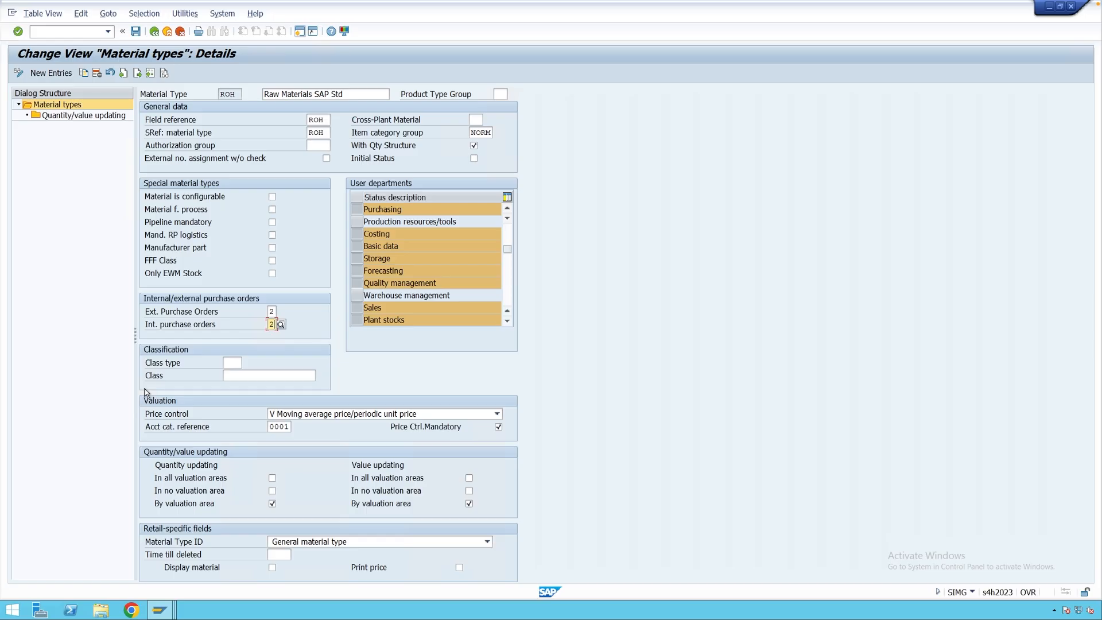
# - Examine ROH's classification fields, price control options and account category reference
pyautogui.click(235, 363)
pyautogui.click(244, 378)
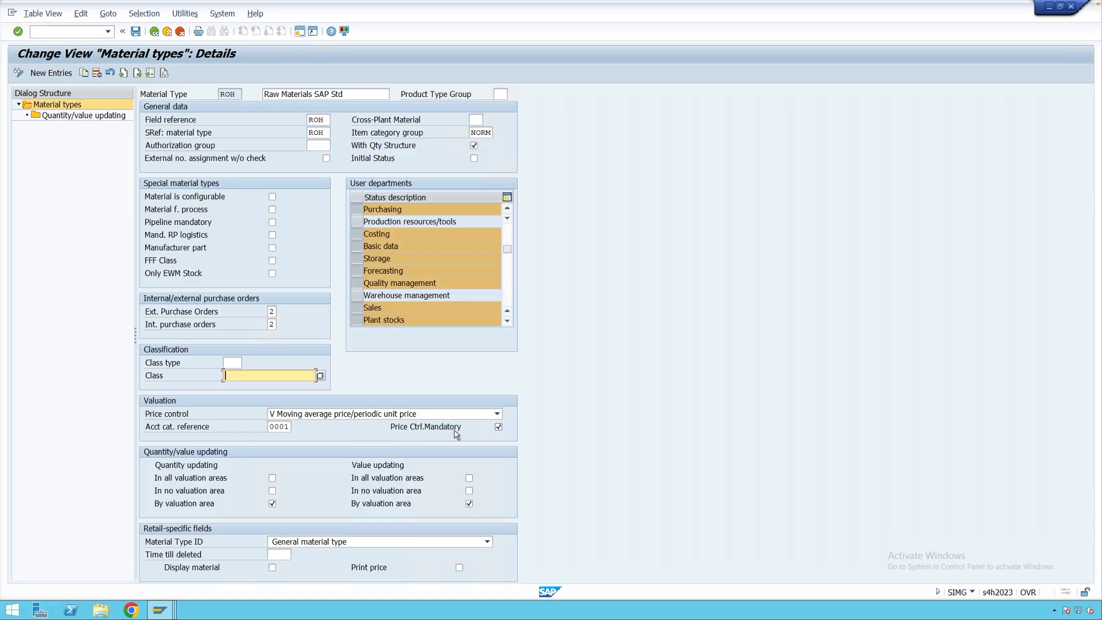
pyautogui.click(310, 414)
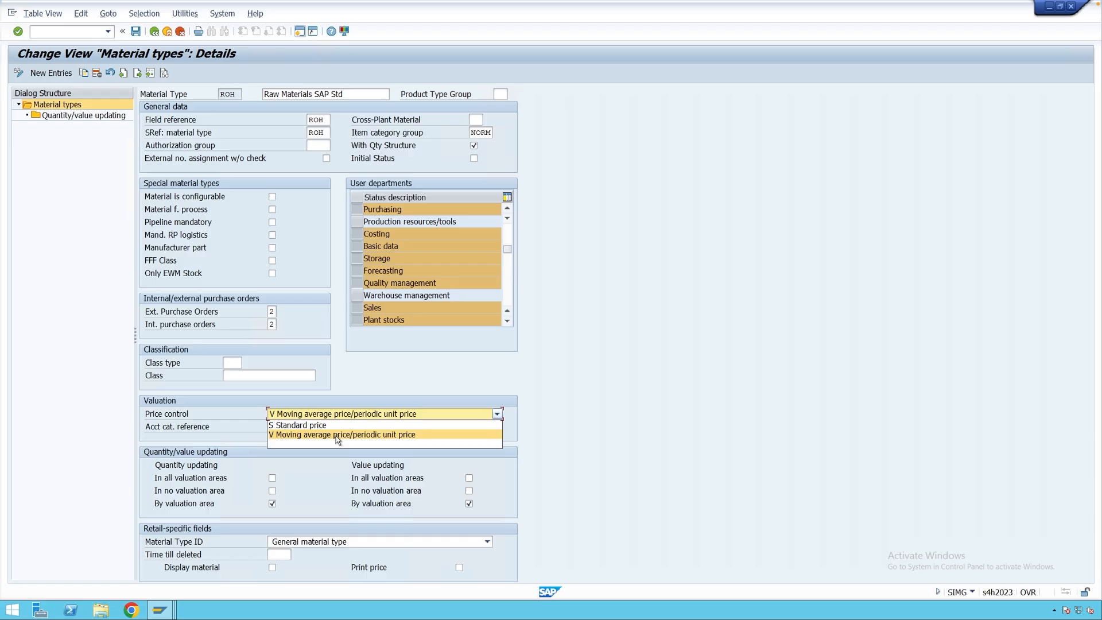
pyautogui.click(208, 433)
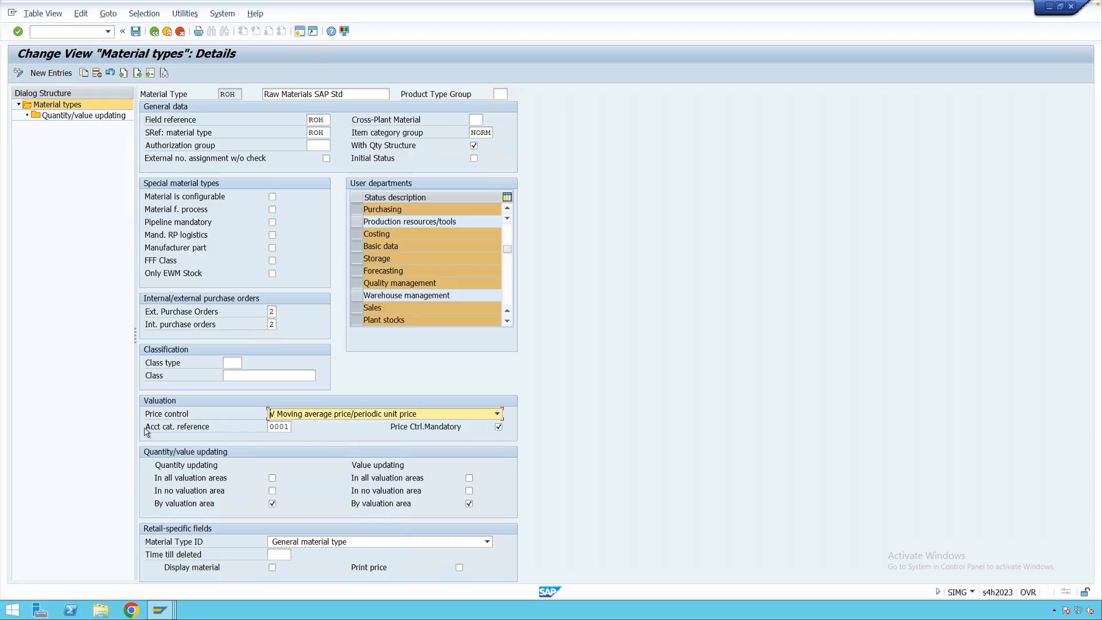
pyautogui.click(290, 426)
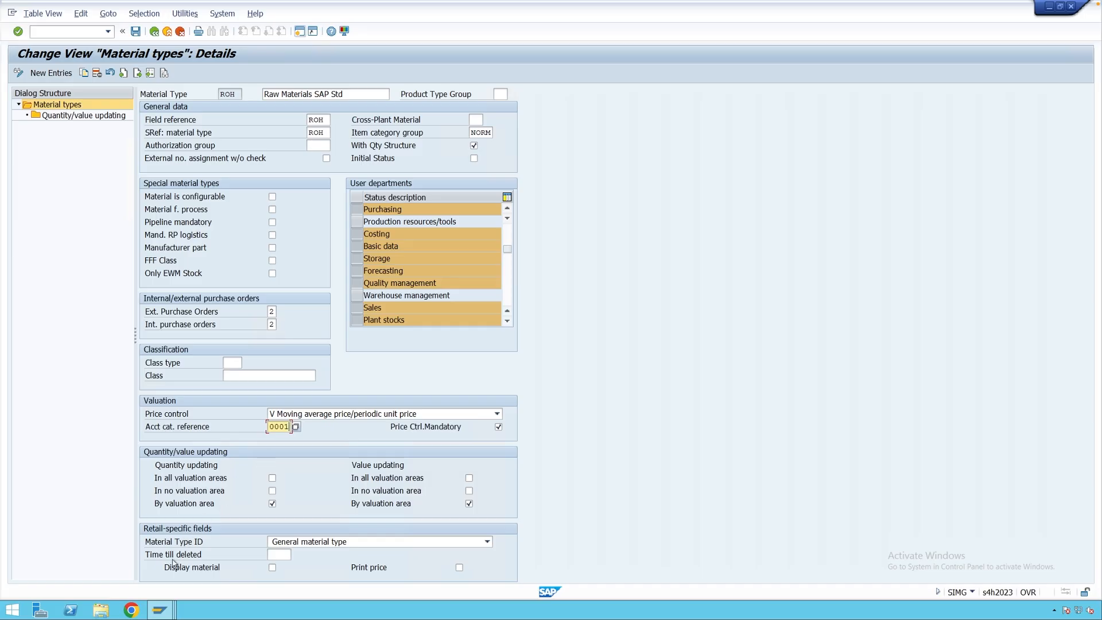
# - Back in the material creation session, reopen the view selection and choose Basic Data 1 and Accounting 1 for the ROH material
pyautogui.click(163, 609)
pyautogui.click(361, 565)
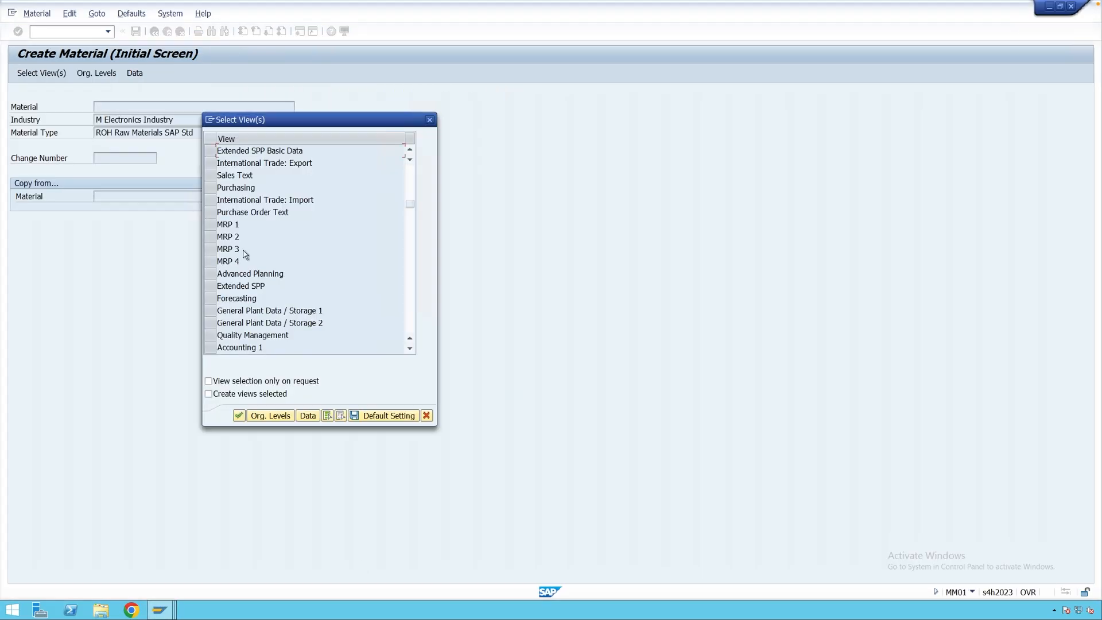
pyautogui.click(430, 120)
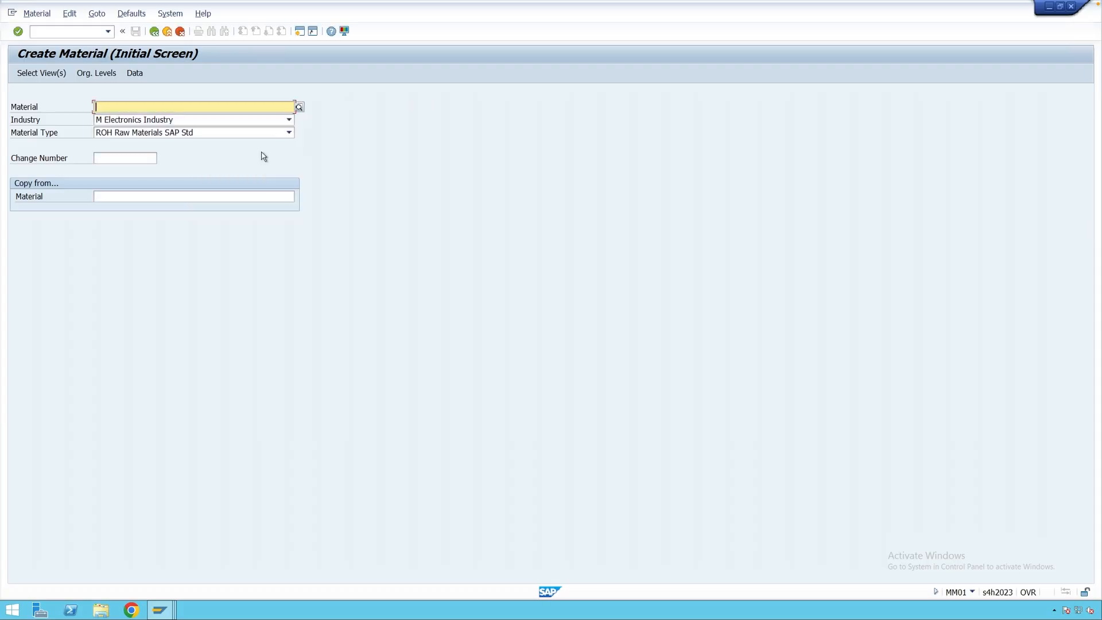
pyautogui.press('Return')
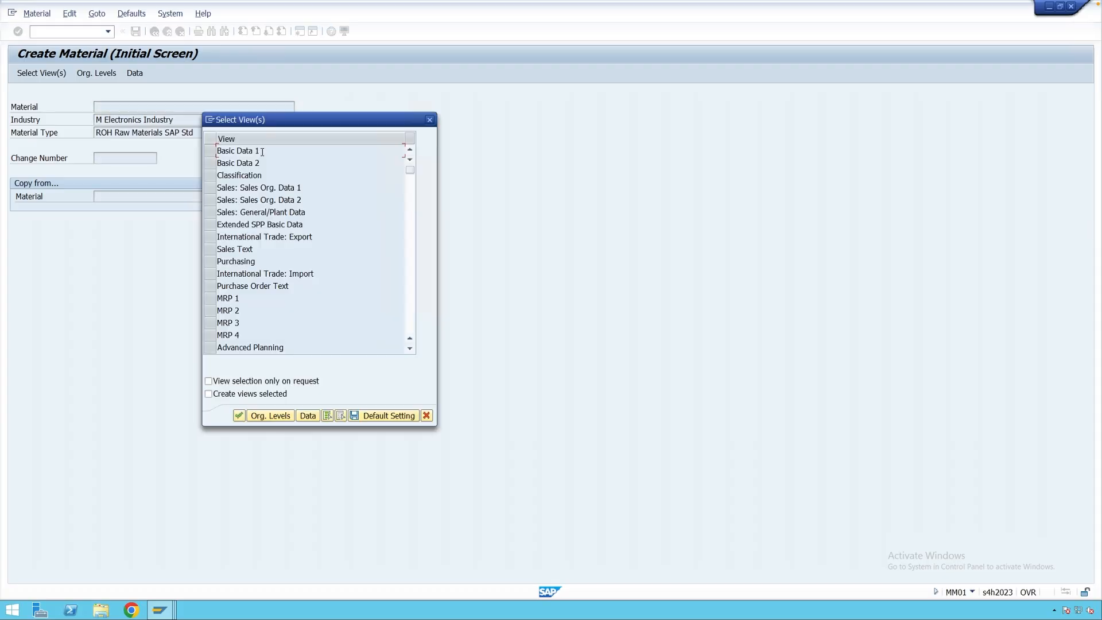
pyautogui.click(210, 151)
pyautogui.click(409, 350)
pyautogui.click(410, 350)
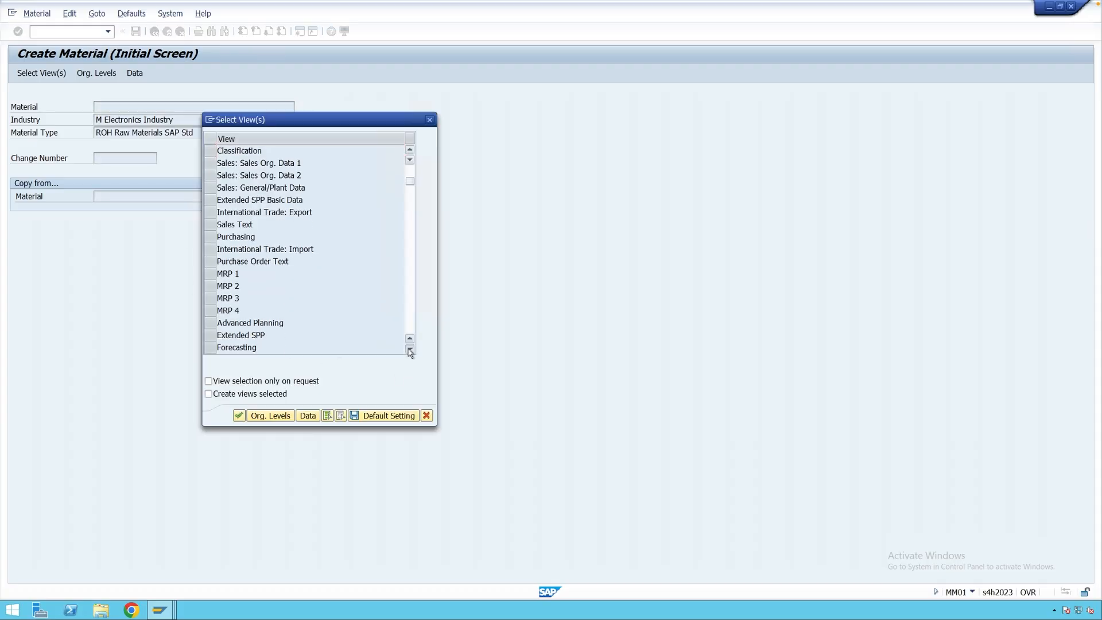
pyautogui.click(409, 349)
pyautogui.click(410, 350)
pyautogui.click(408, 350)
pyautogui.click(408, 350)
pyautogui.click(409, 350)
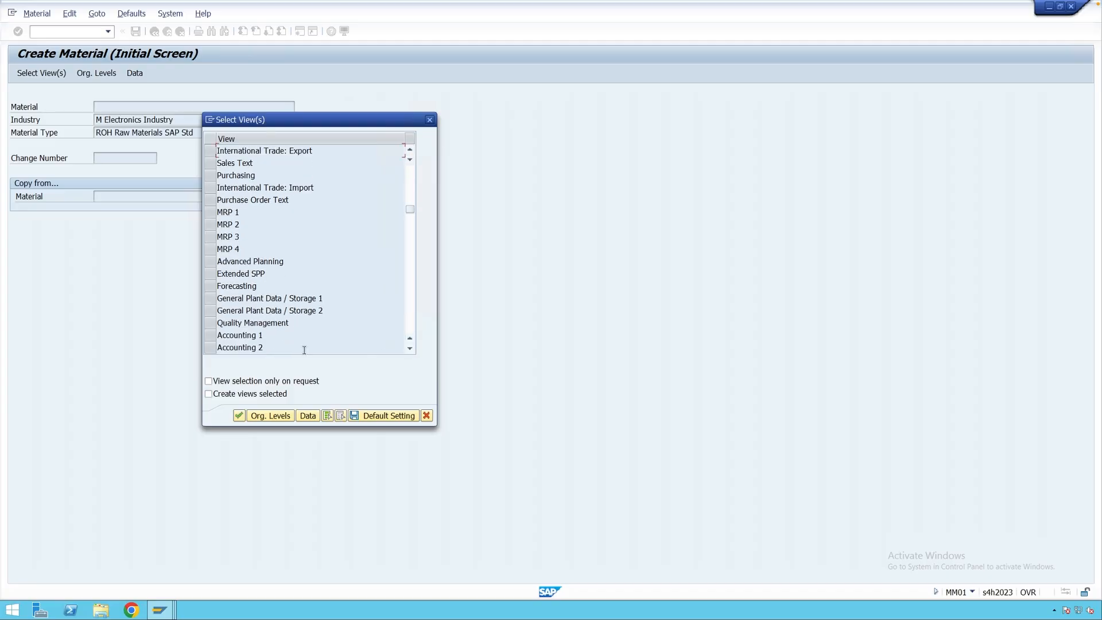
pyautogui.click(212, 337)
pyautogui.press('Return')
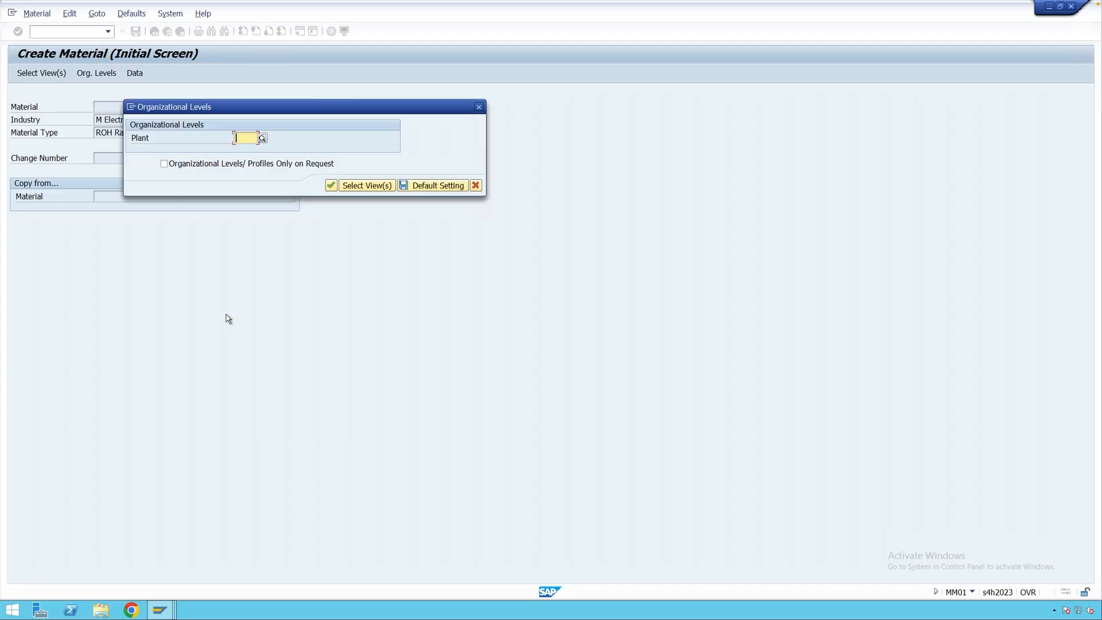
# - Set the plant to M001 in the organizational levels and continue to the material's data screens
pyautogui.write('m')
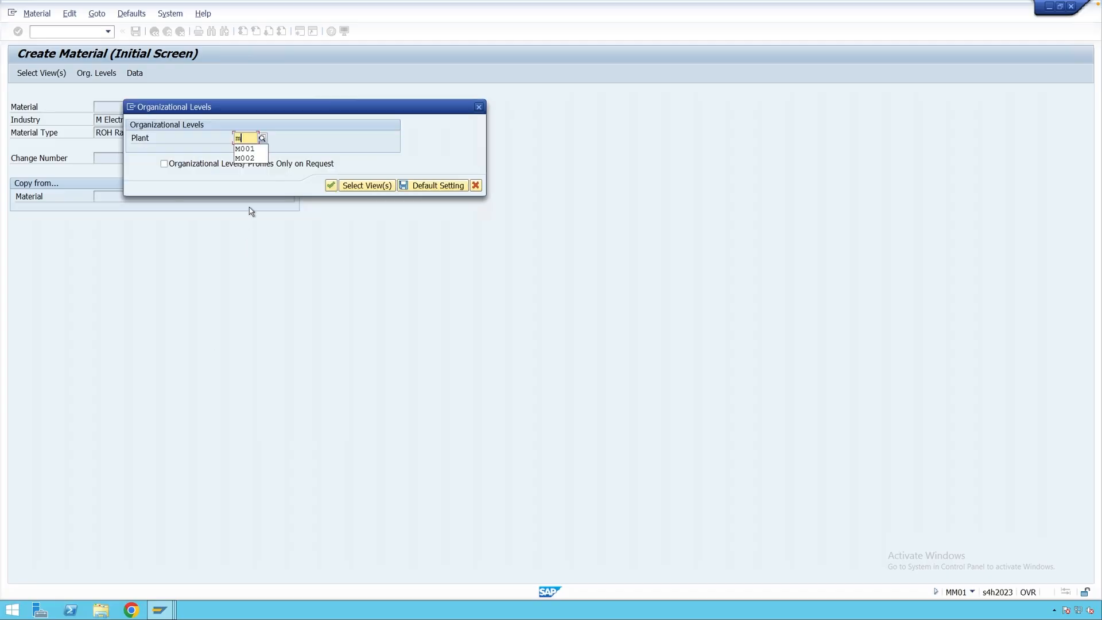
pyautogui.click(248, 149)
pyautogui.press('Return')
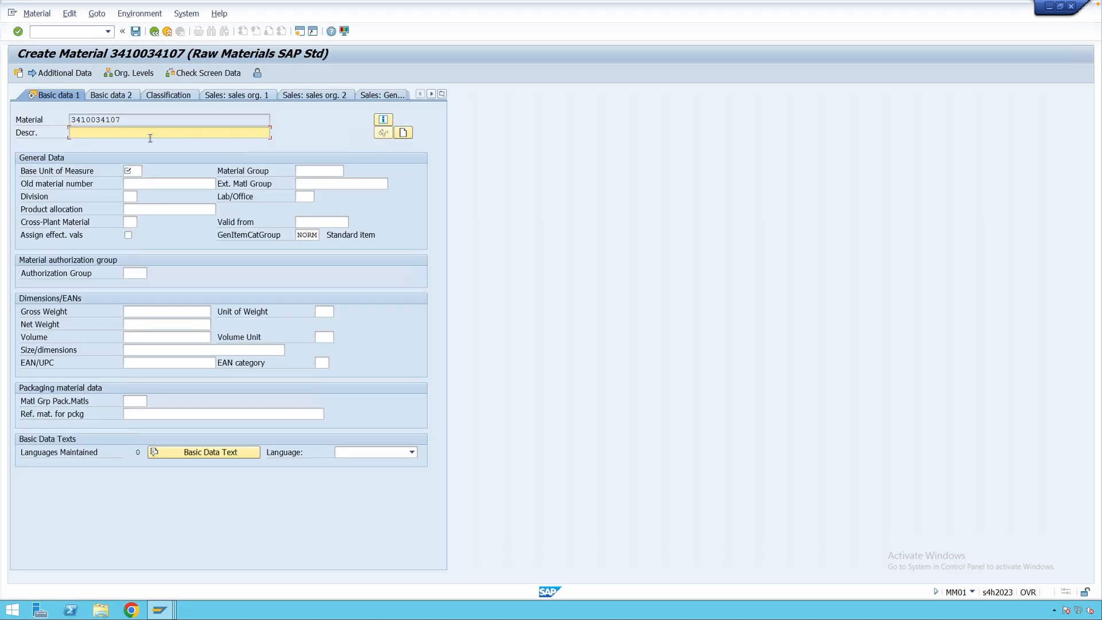
# - Describe the material as Test Material, set base unit KG and material group 01, and continue to the Accounting 1 data
pyautogui.write('Test')
pyautogui.click(148, 143)
pyautogui.click(134, 172)
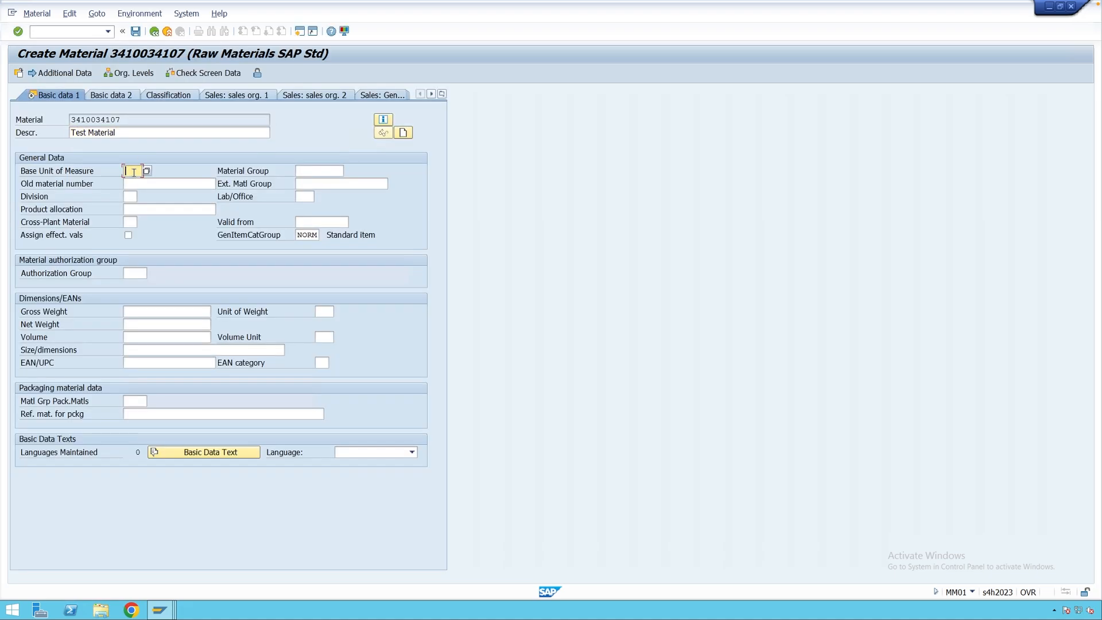
pyautogui.write('KG')
pyautogui.click(319, 170)
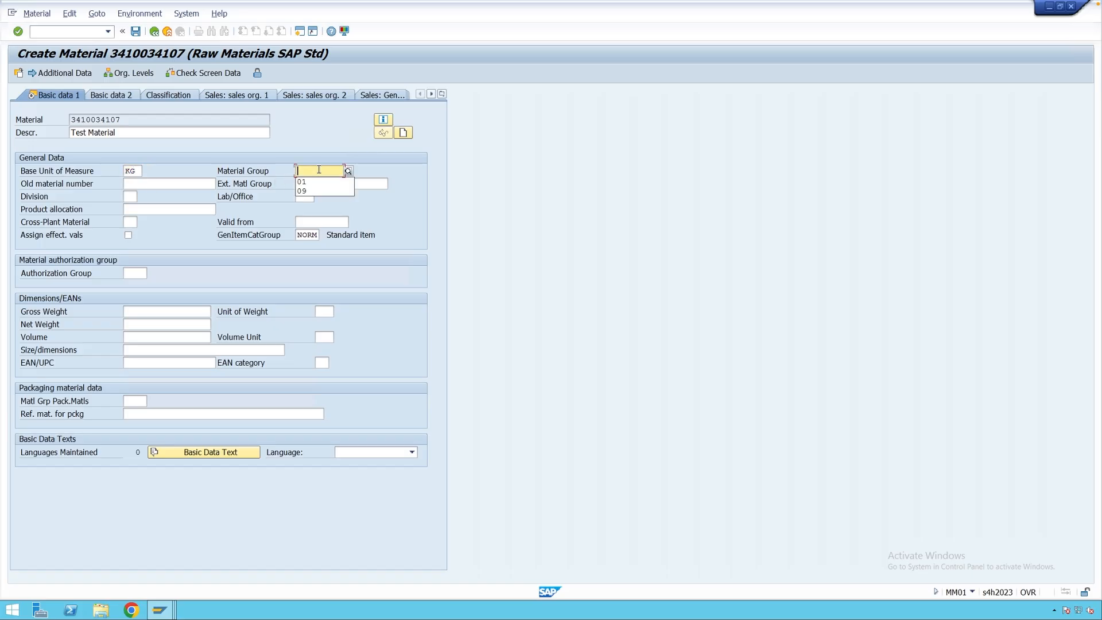
pyautogui.click(317, 182)
pyautogui.press('Return')
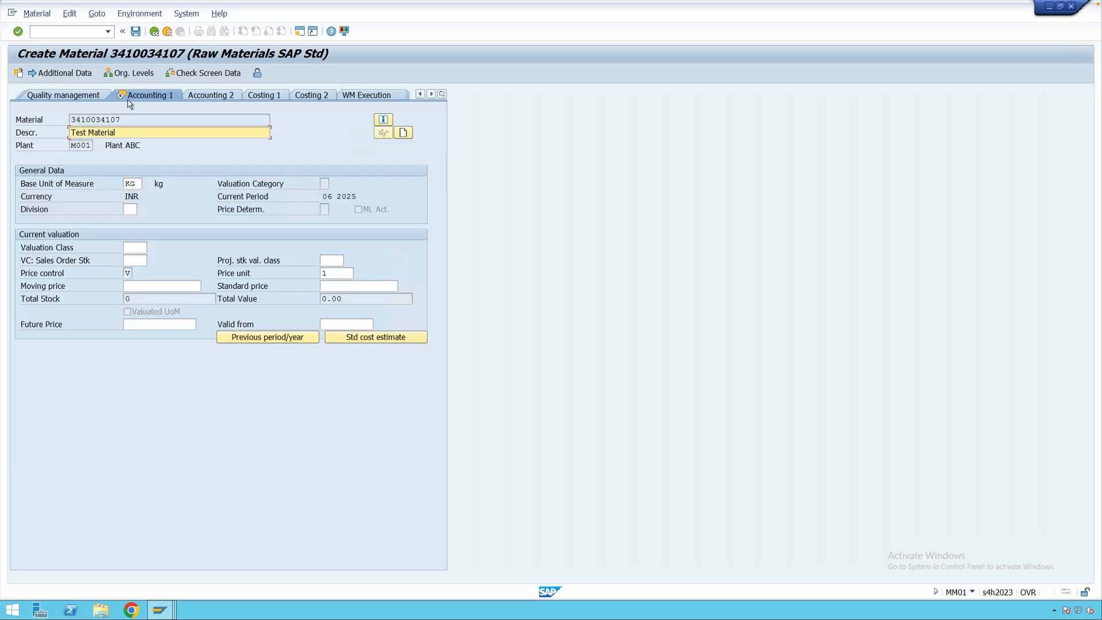
# - Examine the valuation classes available for the material, and compare with the account category reference in ROH's material type details
pyautogui.click(134, 248)
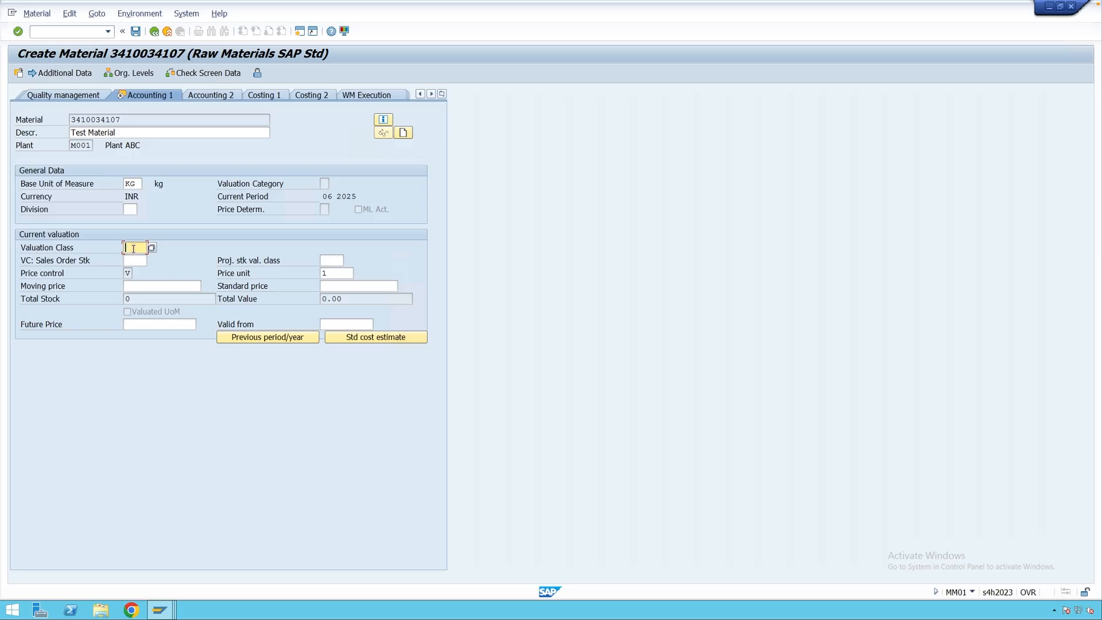
pyautogui.click(152, 247)
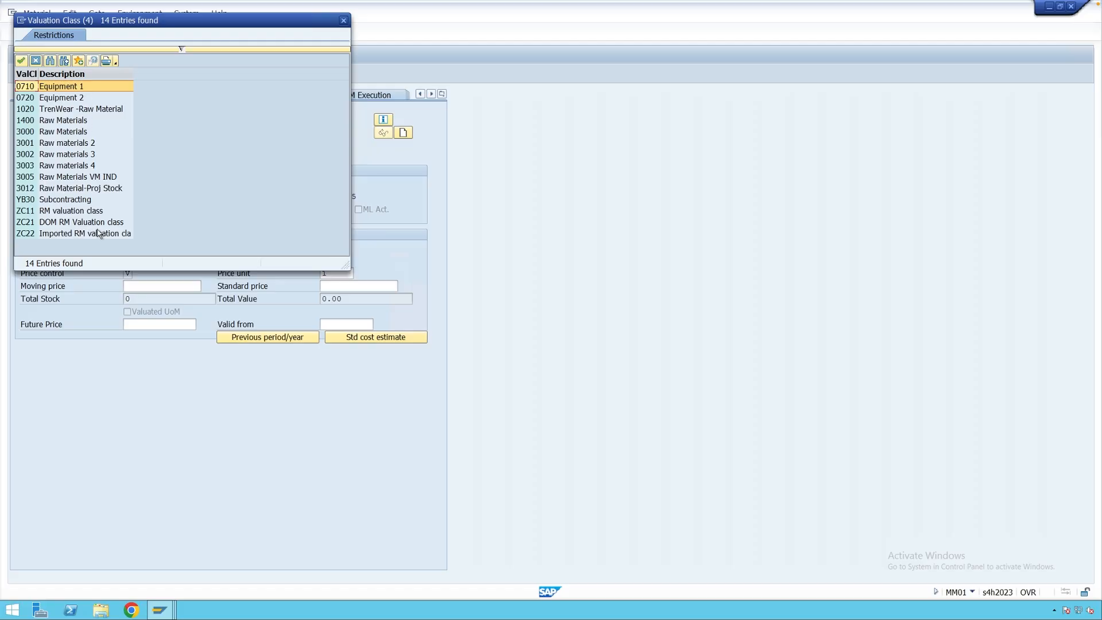
pyautogui.moveTo(157, 603)
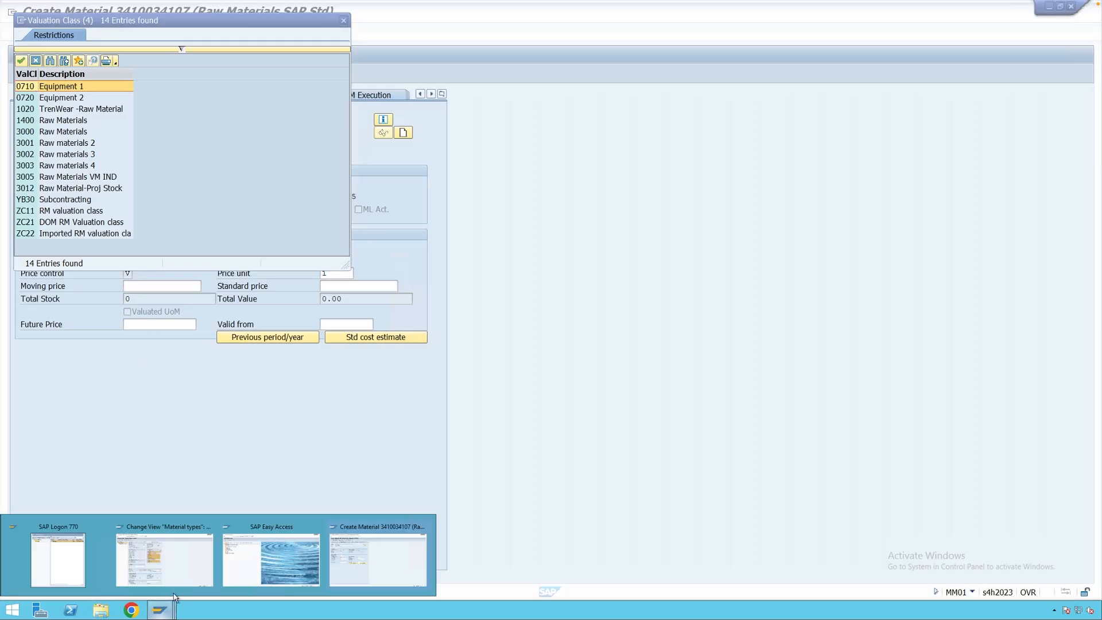
pyautogui.click(181, 568)
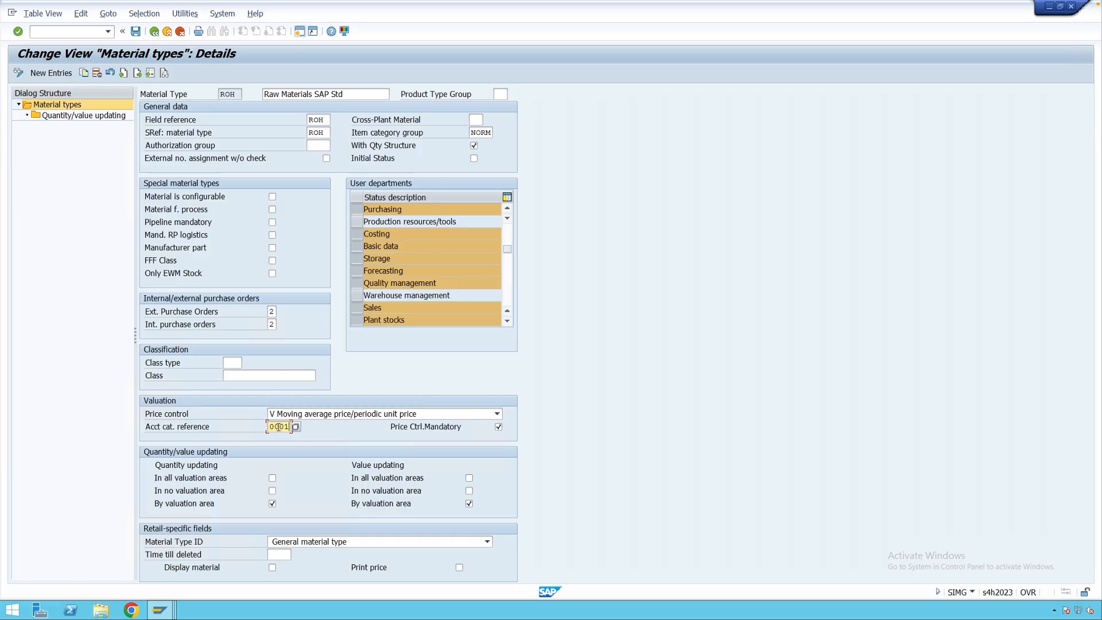
# - Start a new session, run transaction SPRO and display the SAP Reference IMG
pyautogui.click(300, 33)
pyautogui.click(82, 32)
pyautogui.write('spr')
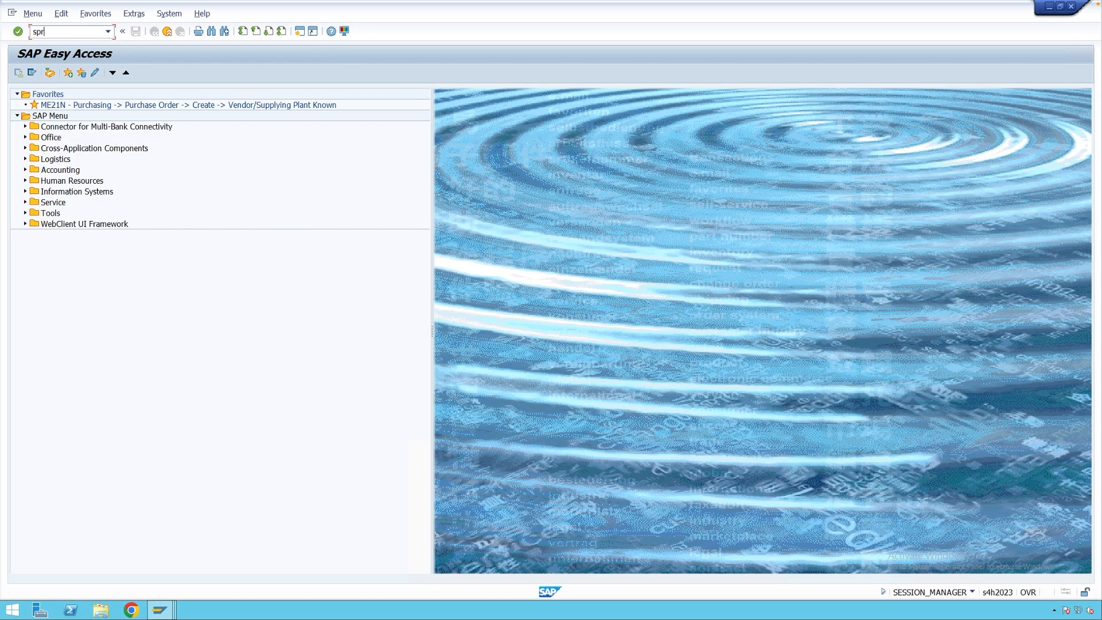
pyautogui.press('Return')
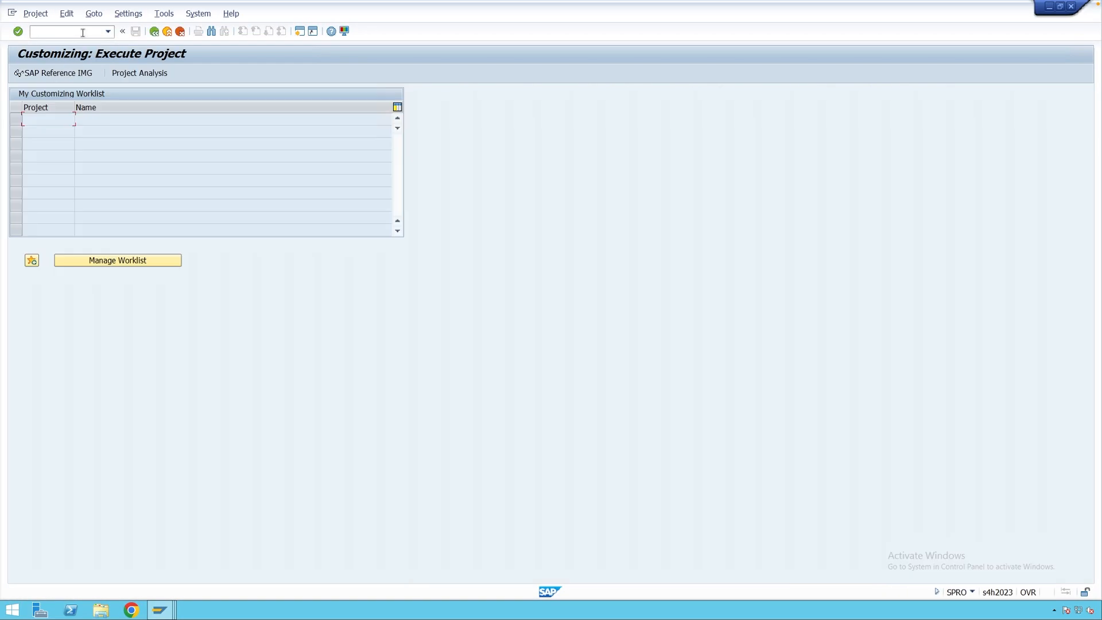
pyautogui.click(74, 73)
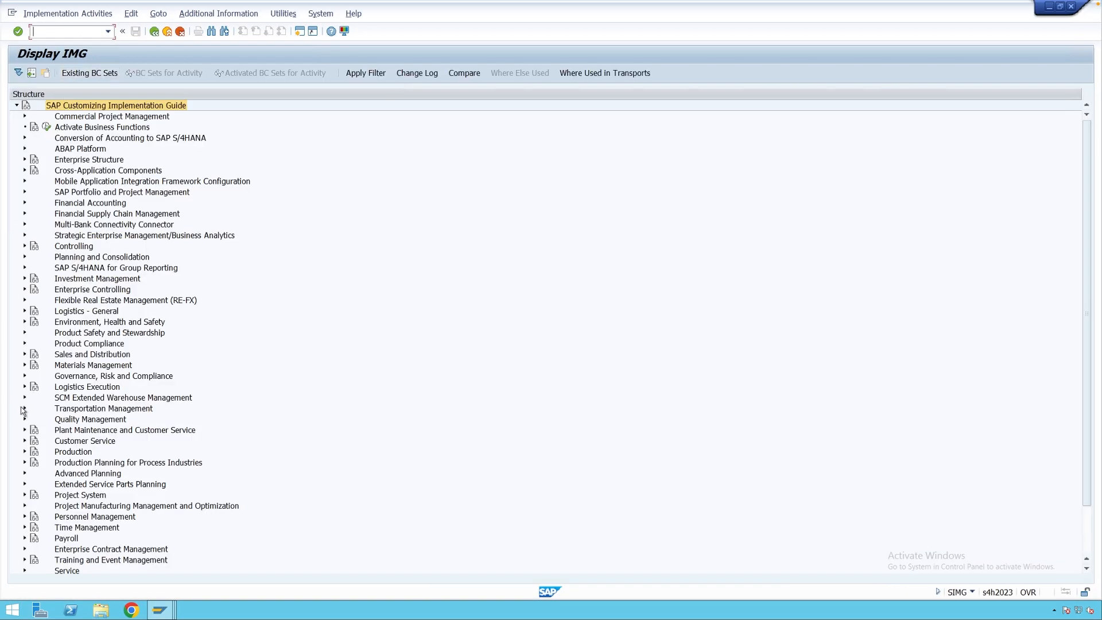
pyautogui.click(23, 365)
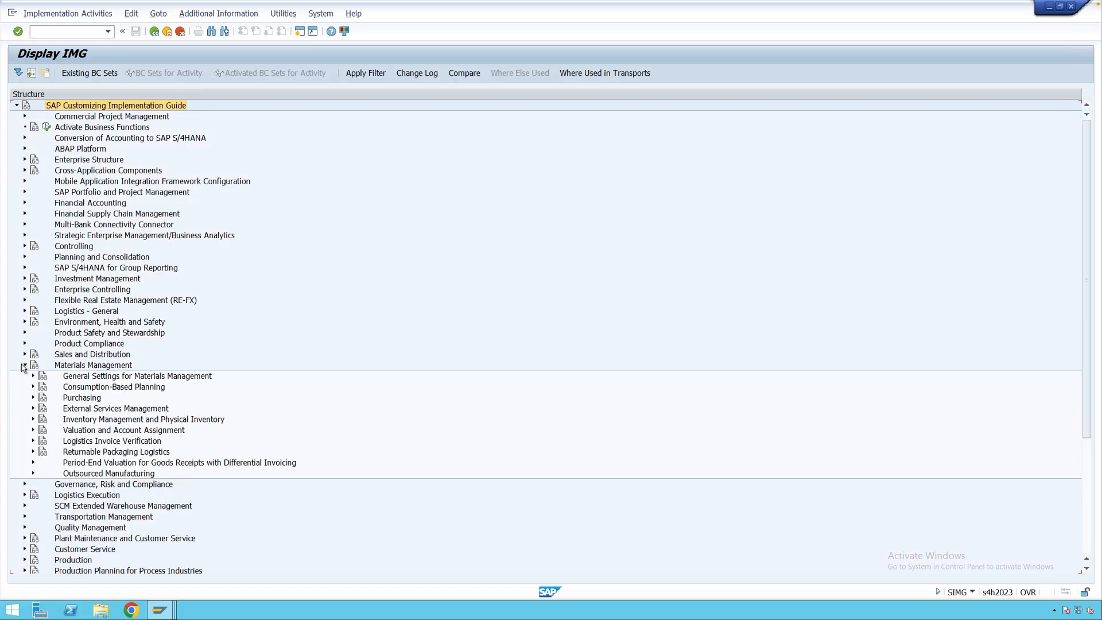
pyautogui.click(33, 431)
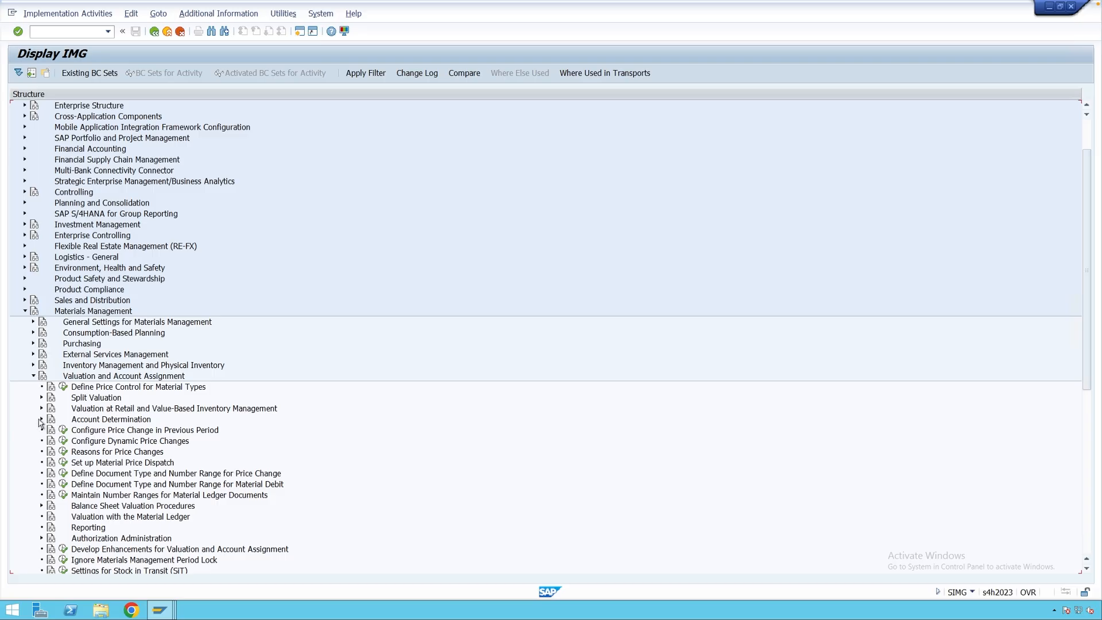
pyautogui.click(41, 420)
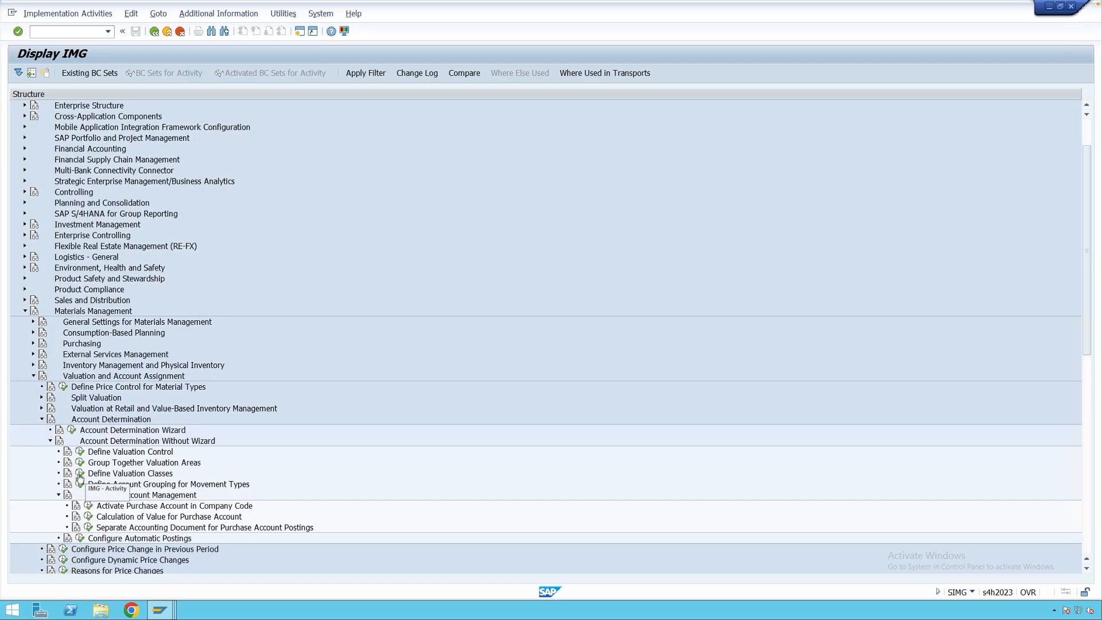
pyautogui.click(80, 475)
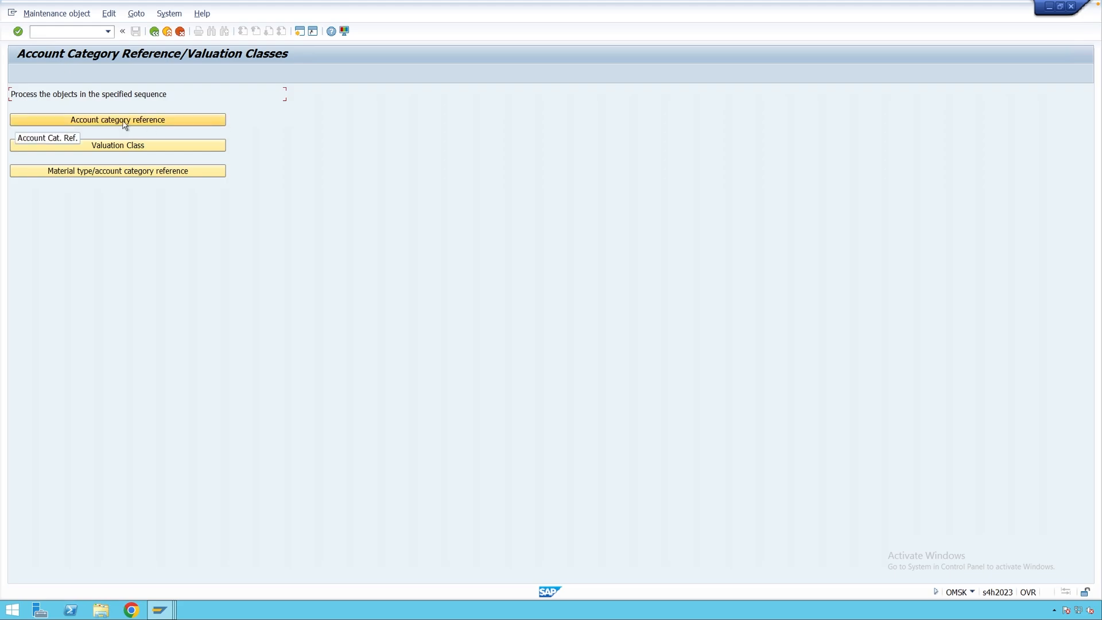
pyautogui.click(155, 124)
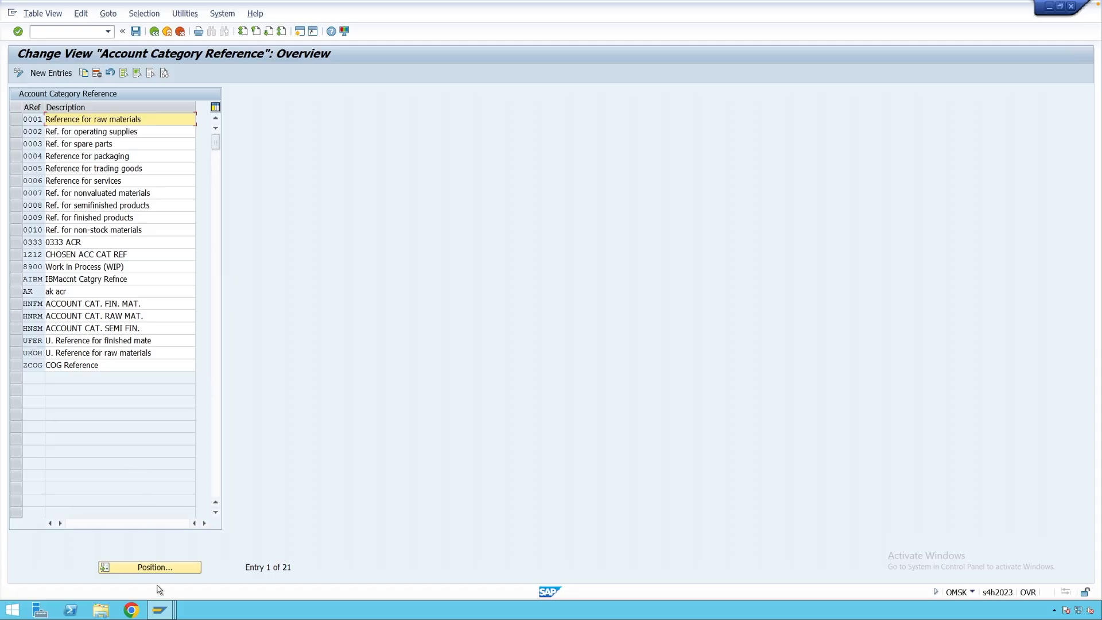
# - Return to ROH's material type details, examine the possible account category references and pick 0001, Reference for raw materials
pyautogui.click(159, 610)
pyautogui.click(189, 579)
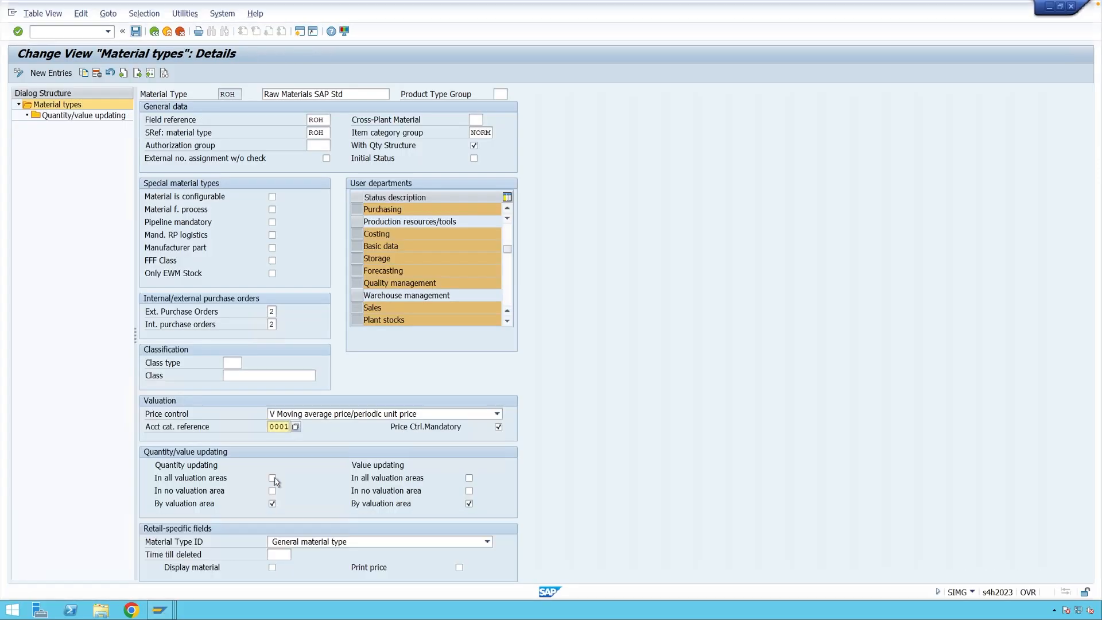
pyautogui.click(296, 427)
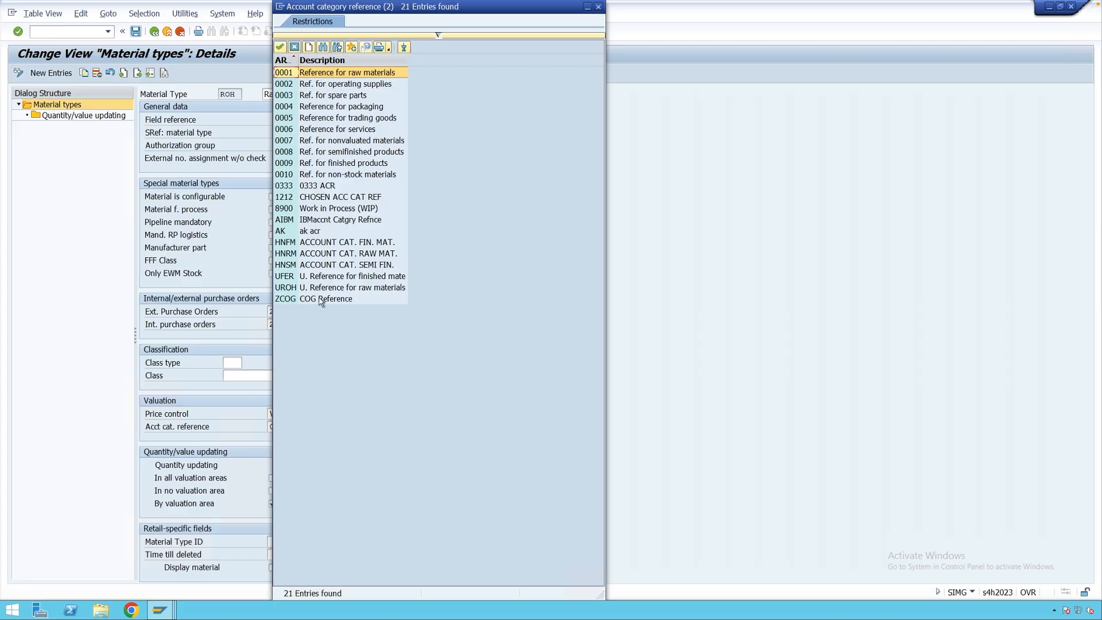
pyautogui.doubleClick(289, 74)
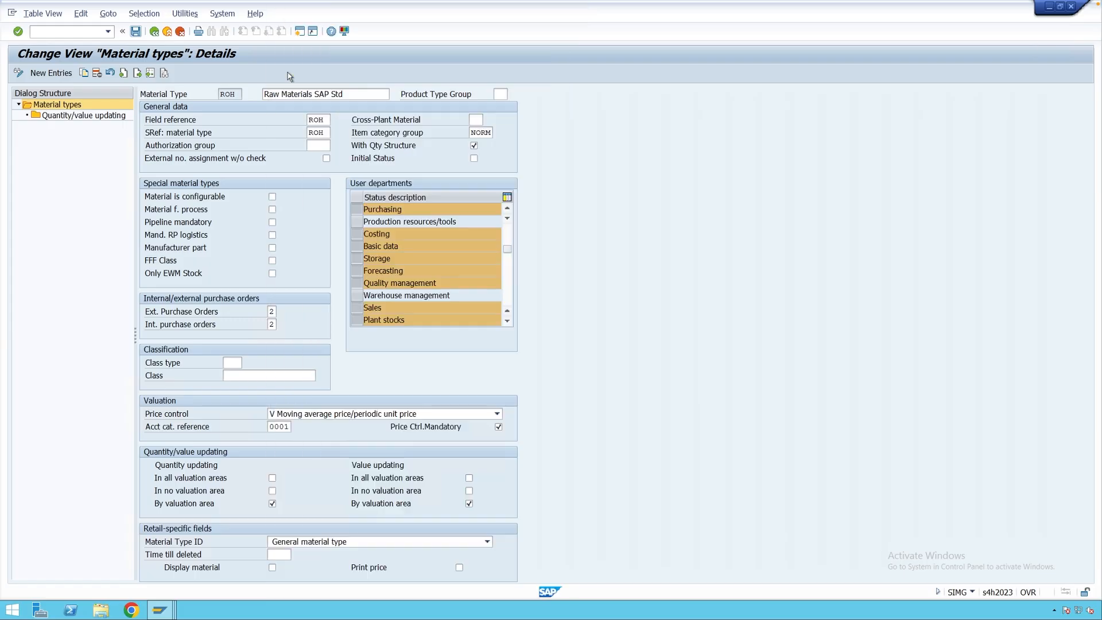
pyautogui.click(295, 428)
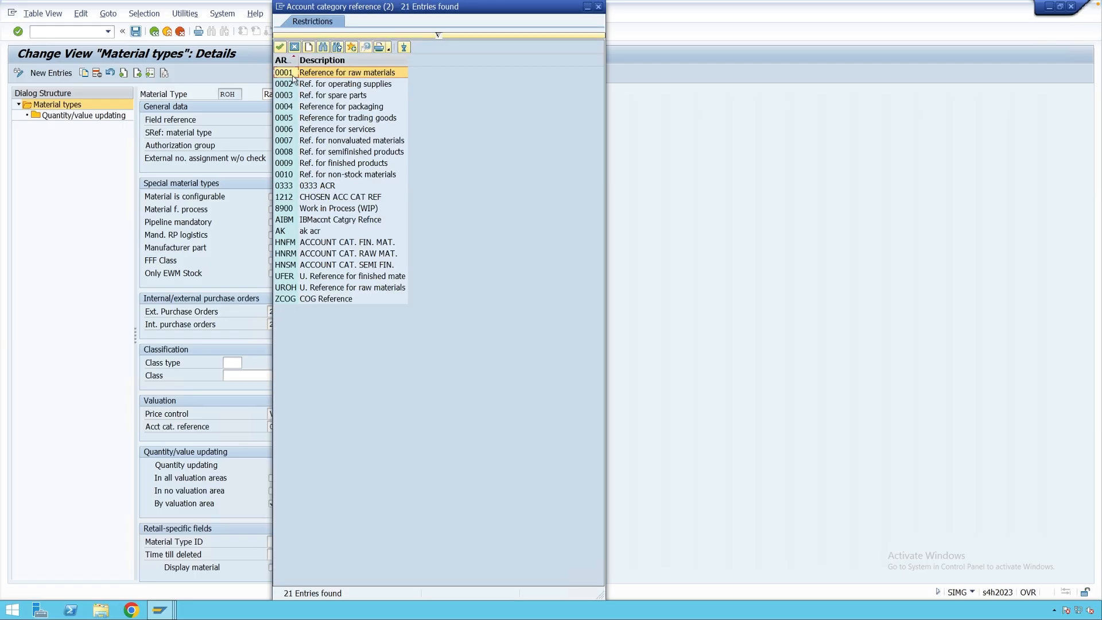
pyautogui.doubleClick(288, 73)
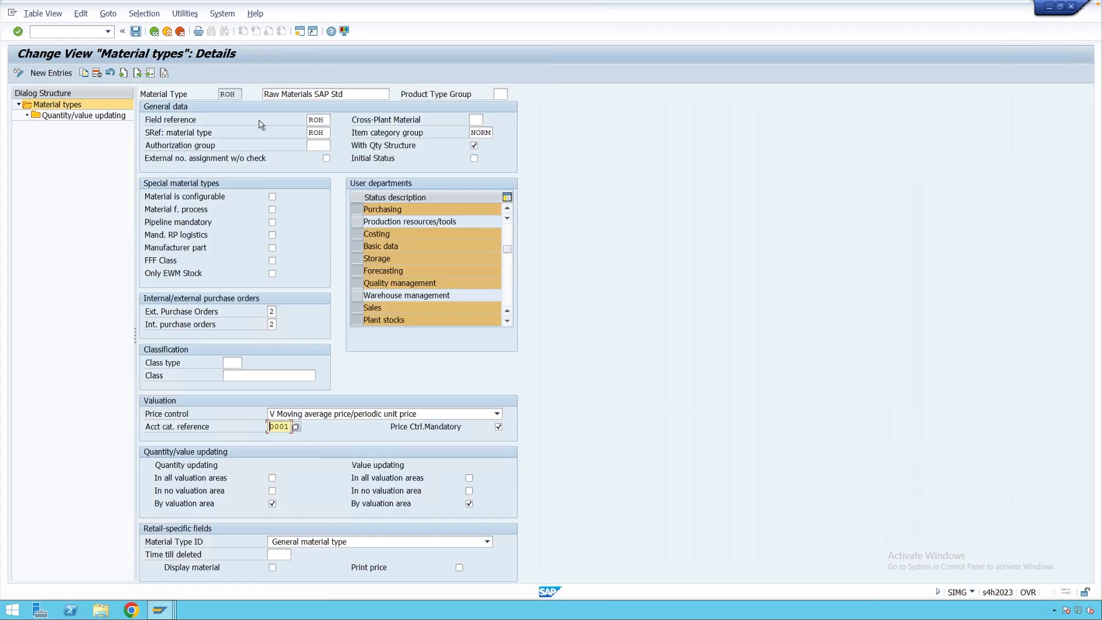
# - Go back to the account category reference session, leave its overview and open the valuation classes overview
pyautogui.moveTo(168, 609)
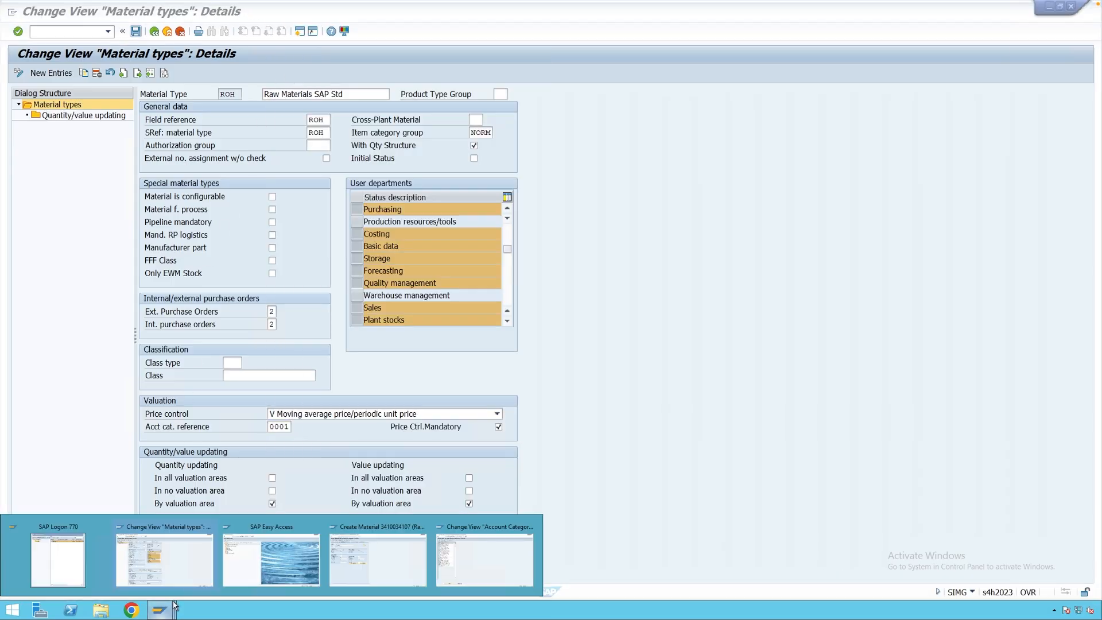
pyautogui.click(418, 558)
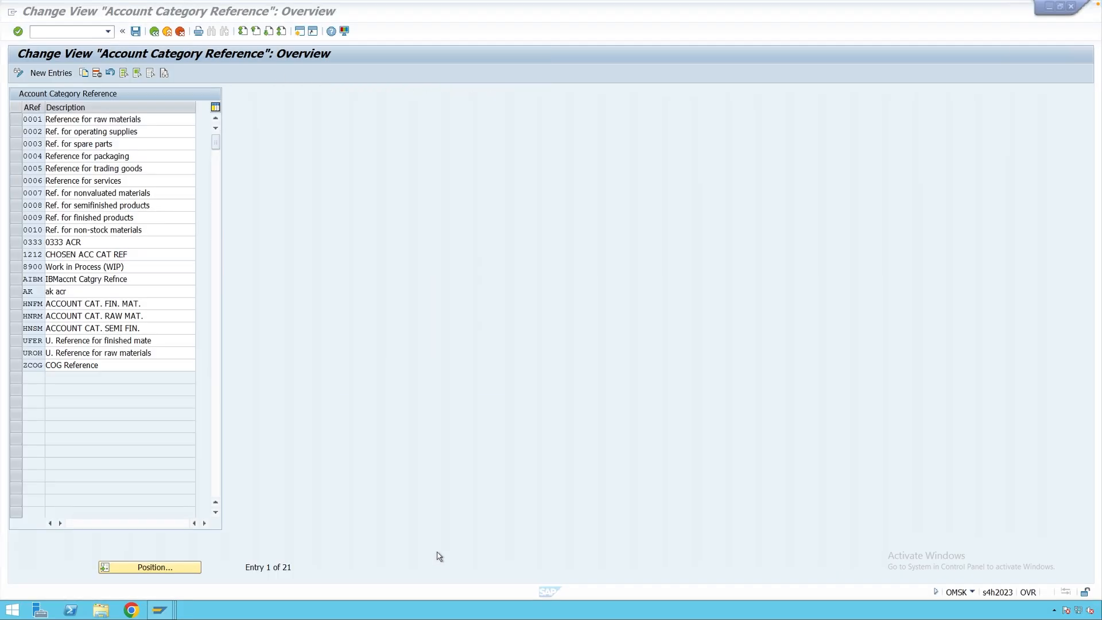
pyautogui.click(154, 32)
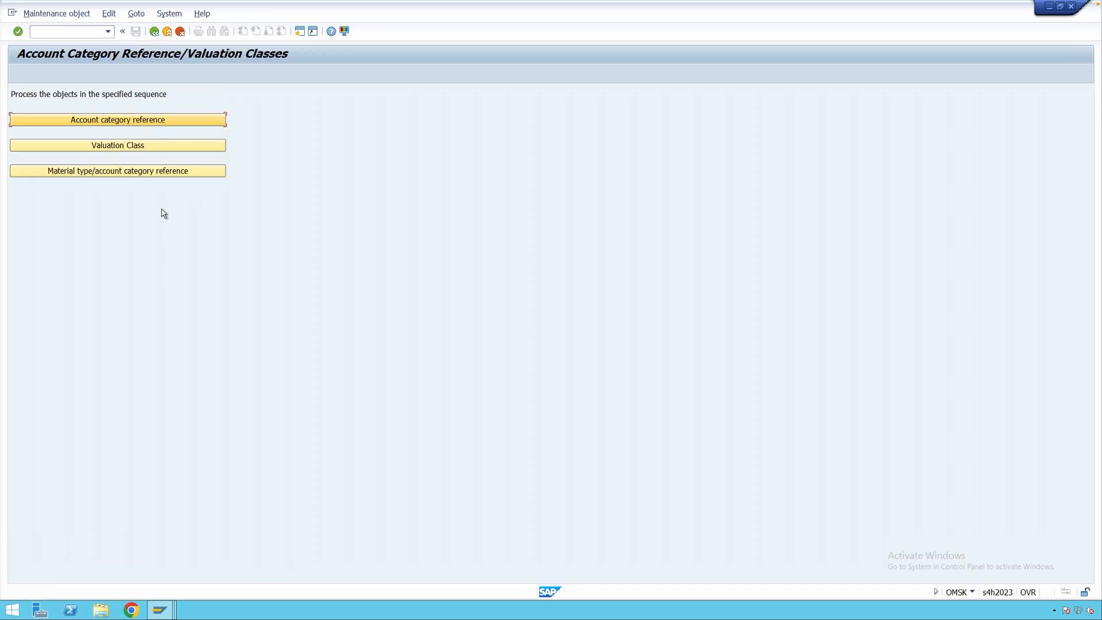
pyautogui.click(123, 147)
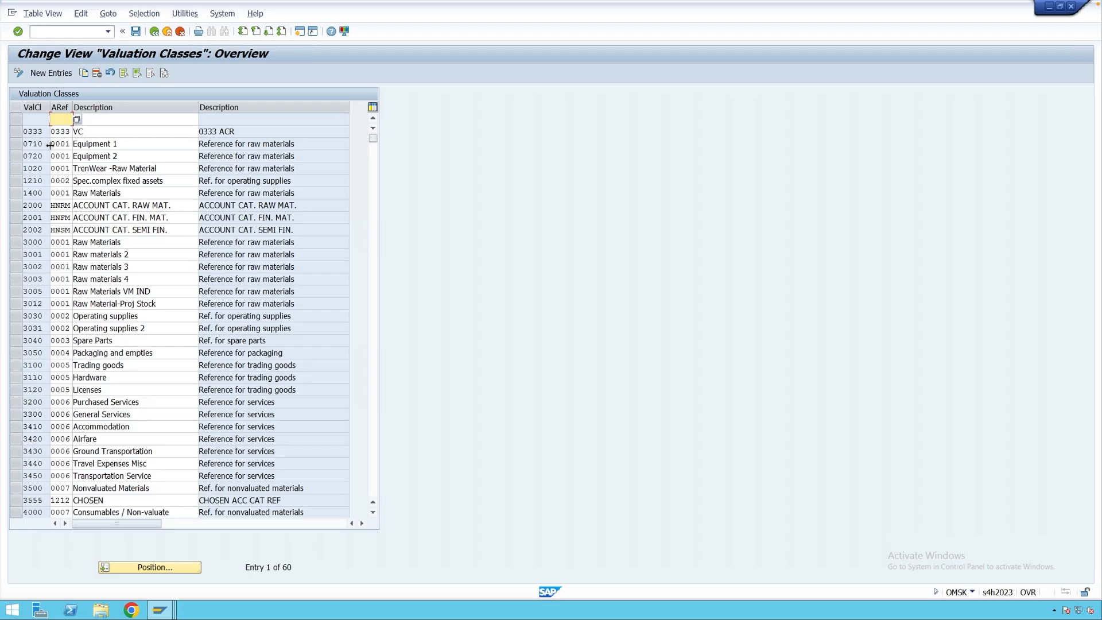
# - Filter the valuation classes by contents so that the account category reference equals 0001
pyautogui.click(144, 13)
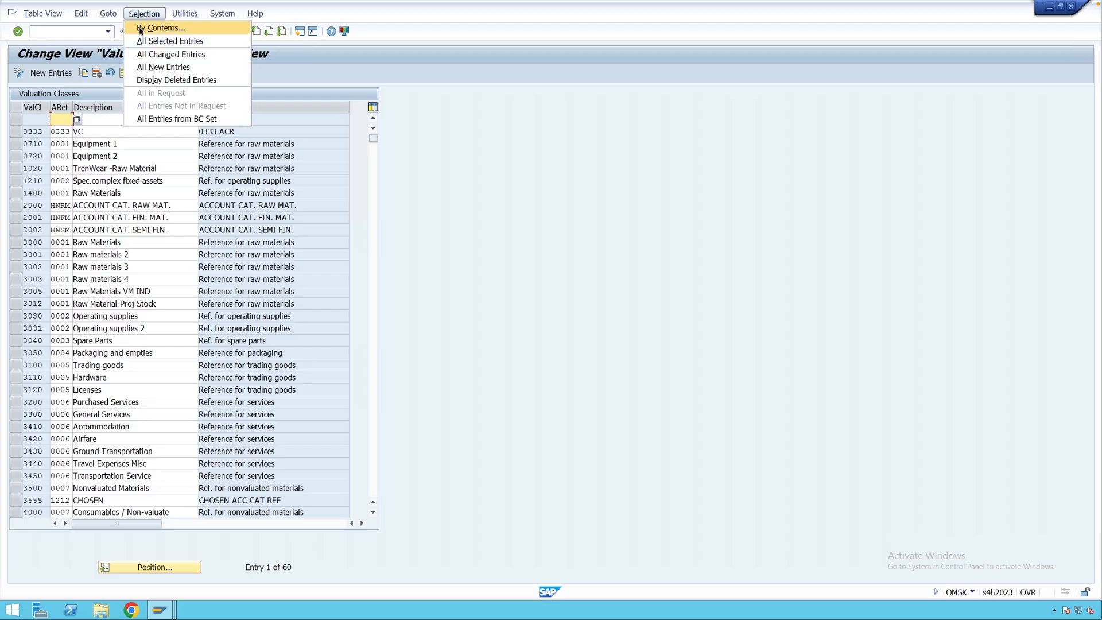
pyautogui.click(139, 28)
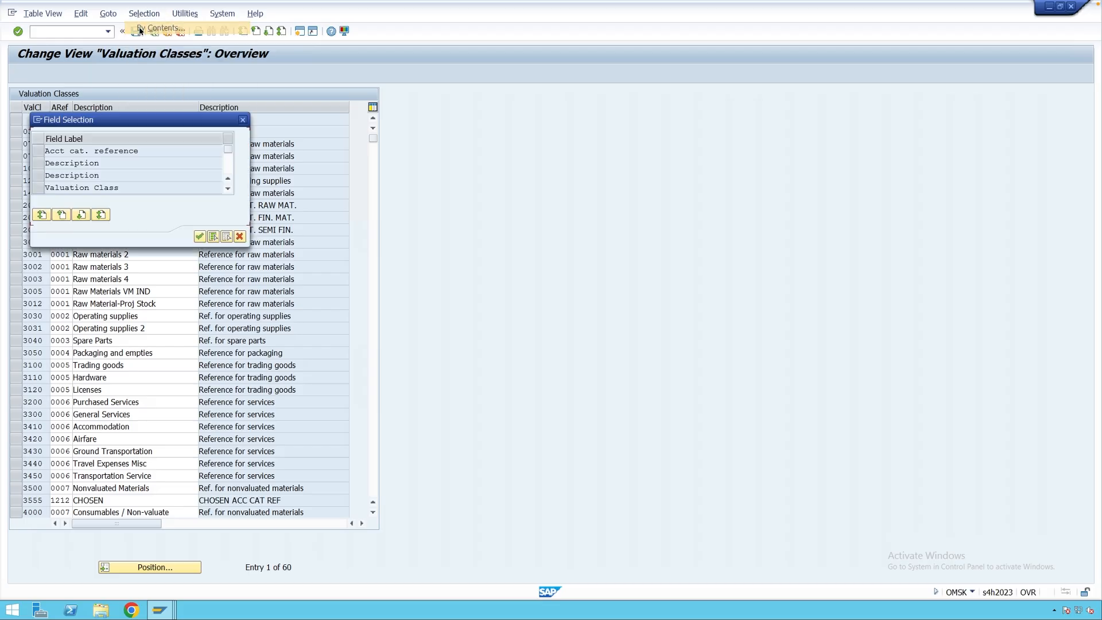
pyautogui.click(37, 151)
pyautogui.click(199, 236)
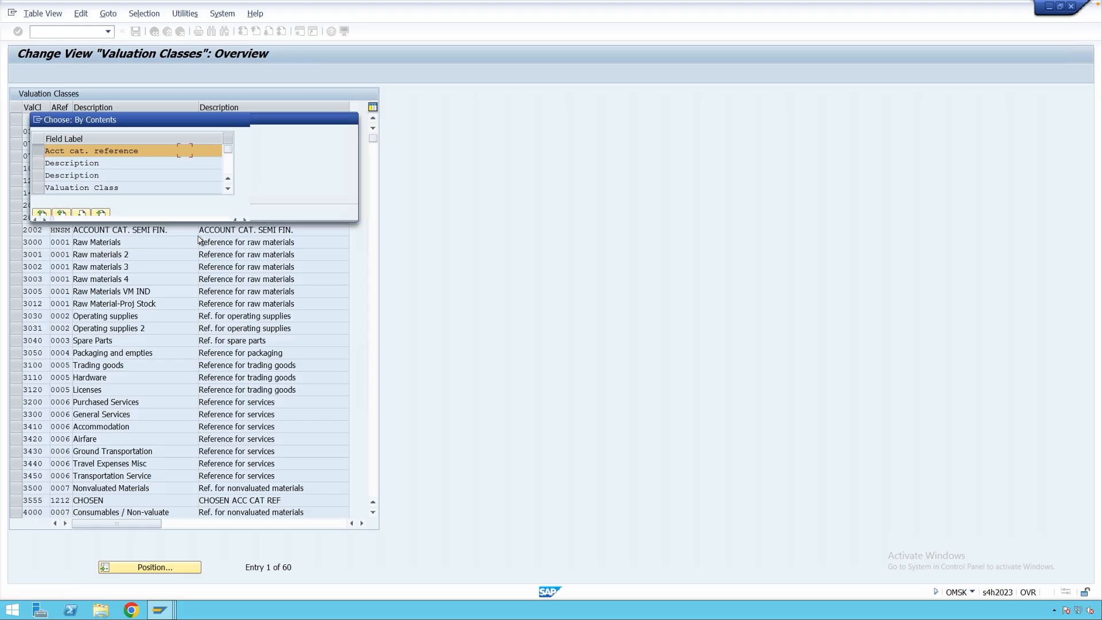
pyautogui.click(266, 147)
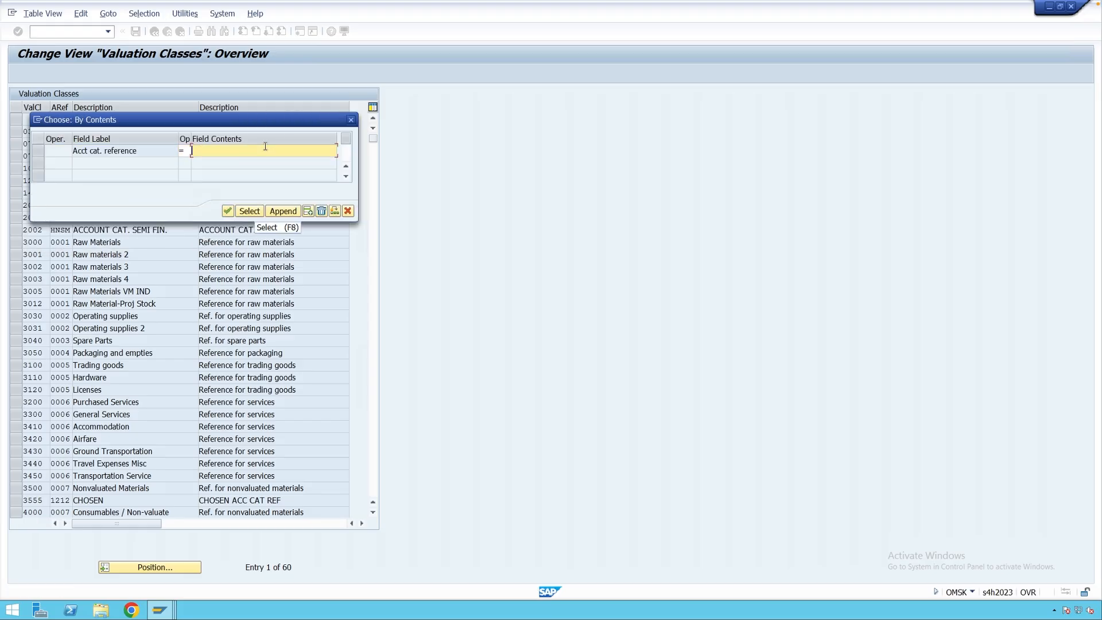
pyautogui.write('0001')
pyautogui.click(250, 211)
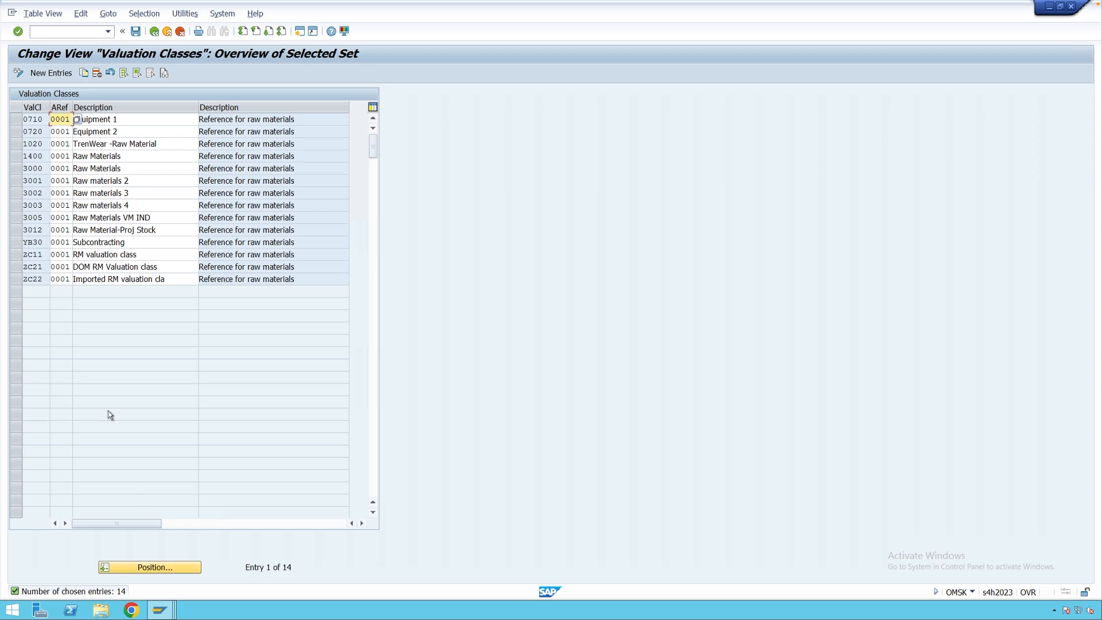
# - Reopen the material's valuation class choices in Accounting 1 and compare them with the filtered valuation classes in customizing
pyautogui.moveTo(162, 610)
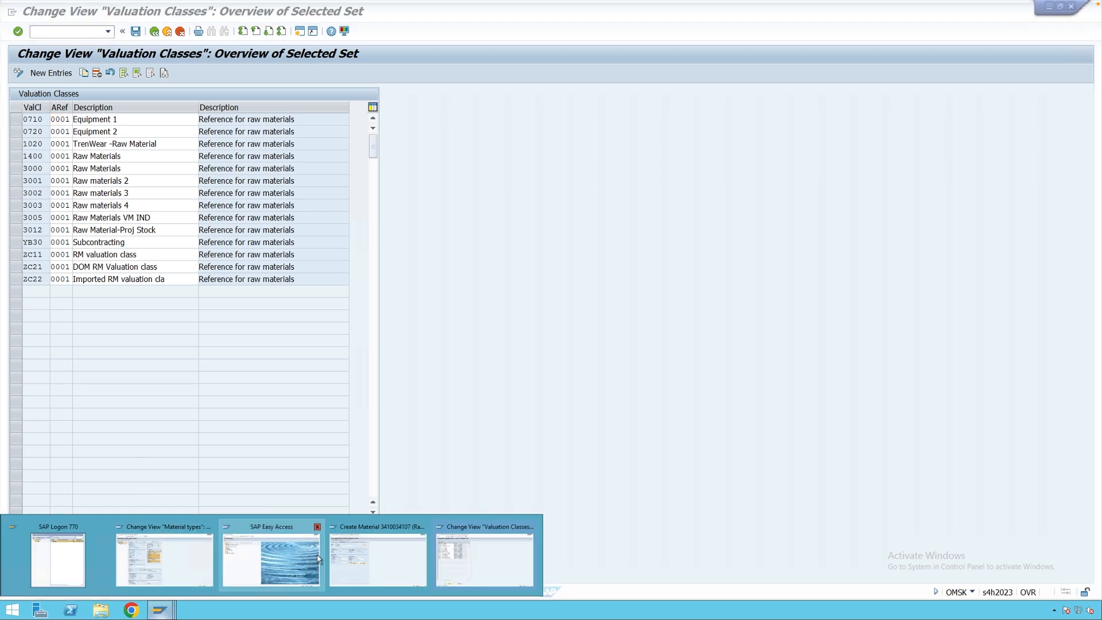
pyautogui.click(398, 551)
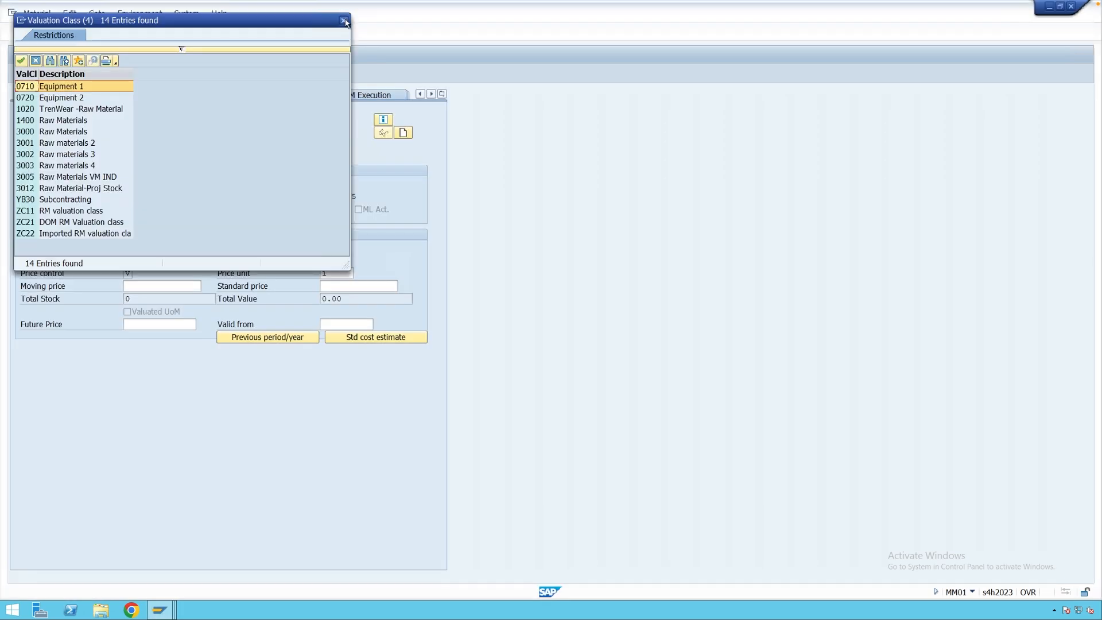
pyautogui.click(345, 21)
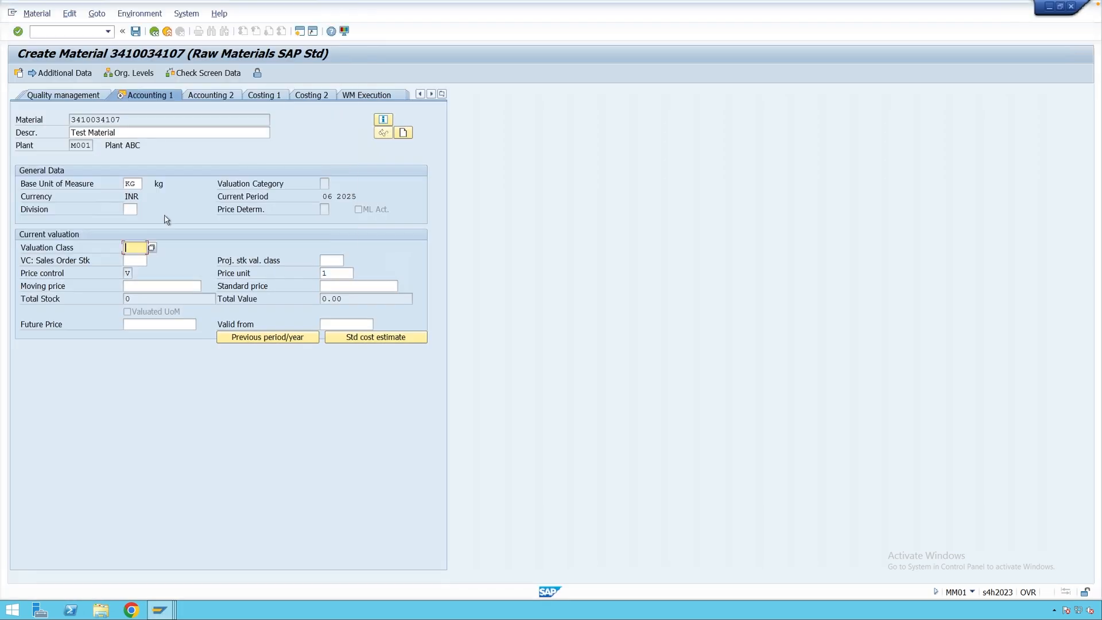
pyautogui.click(150, 249)
pyautogui.moveTo(206, 21); pyautogui.dragTo(543, 124)
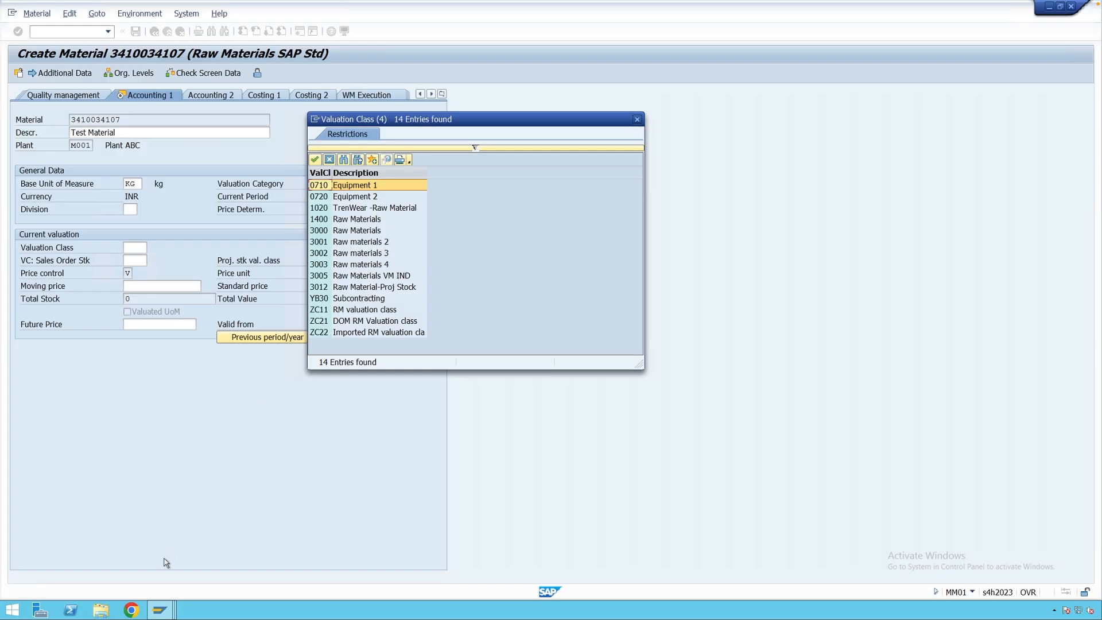
pyautogui.click(159, 609)
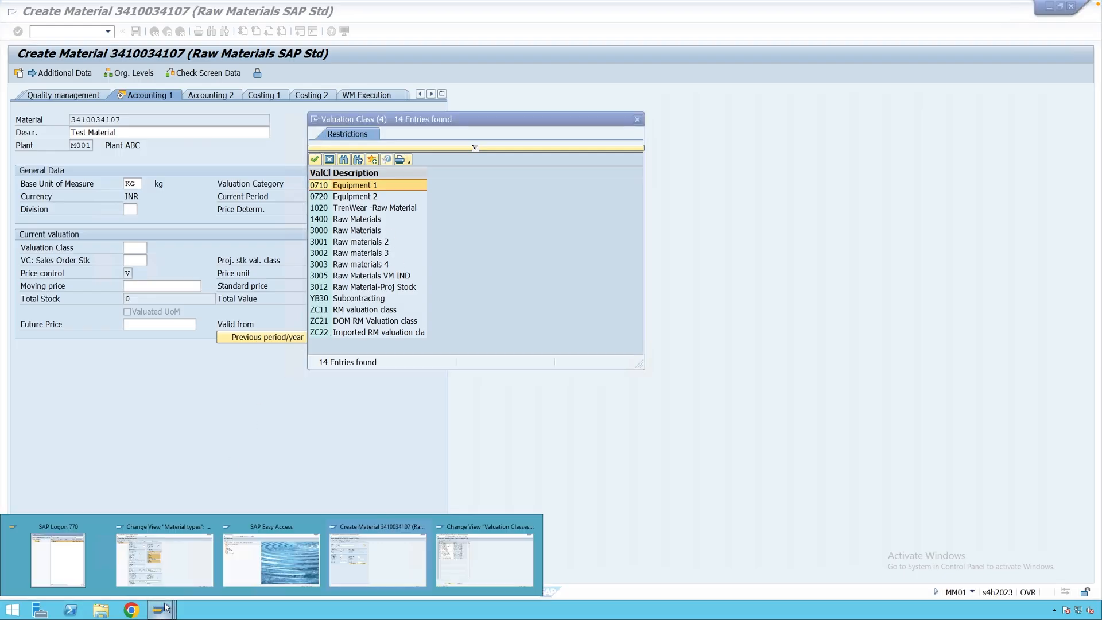
pyautogui.click(480, 562)
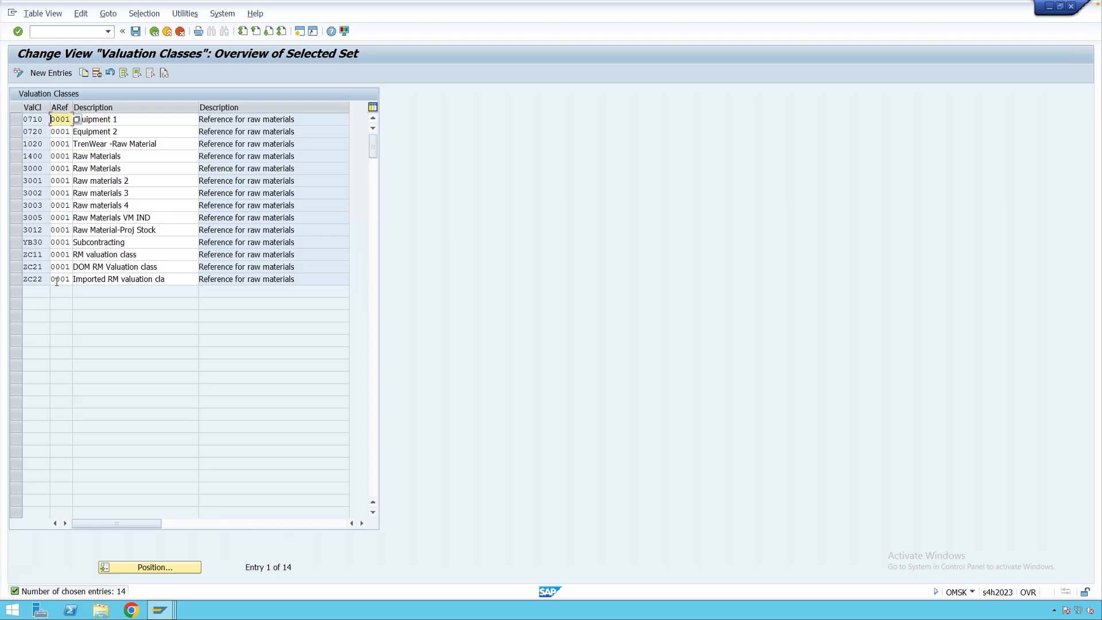
# - Check the account category reference in ROH's material type details and return to the filtered valuation classes
pyautogui.click(159, 609)
pyautogui.click(193, 555)
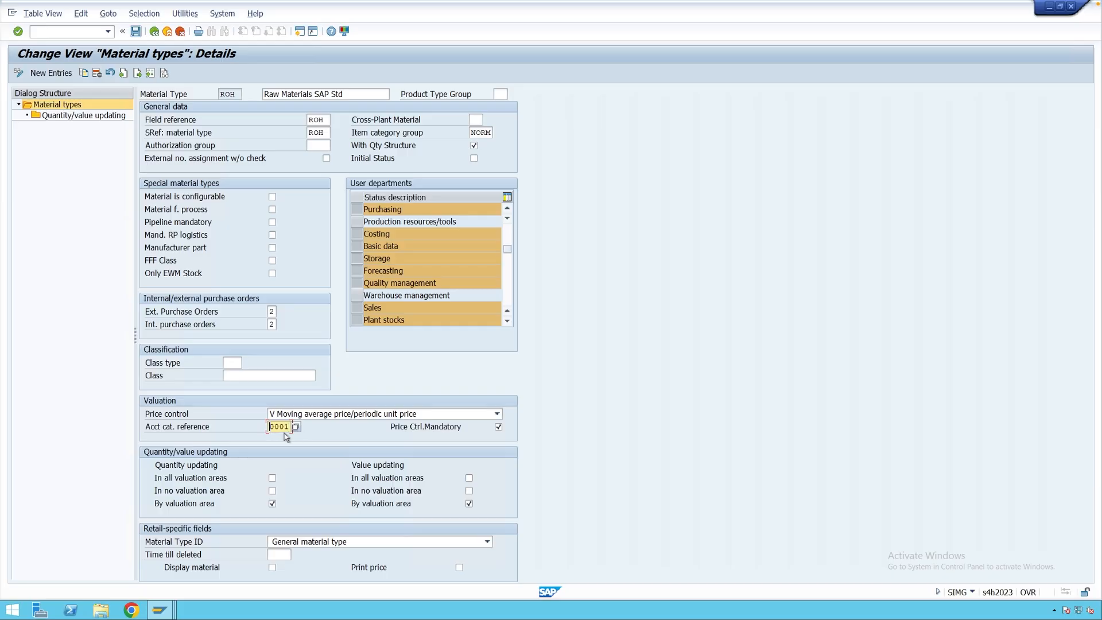
pyautogui.click(160, 610)
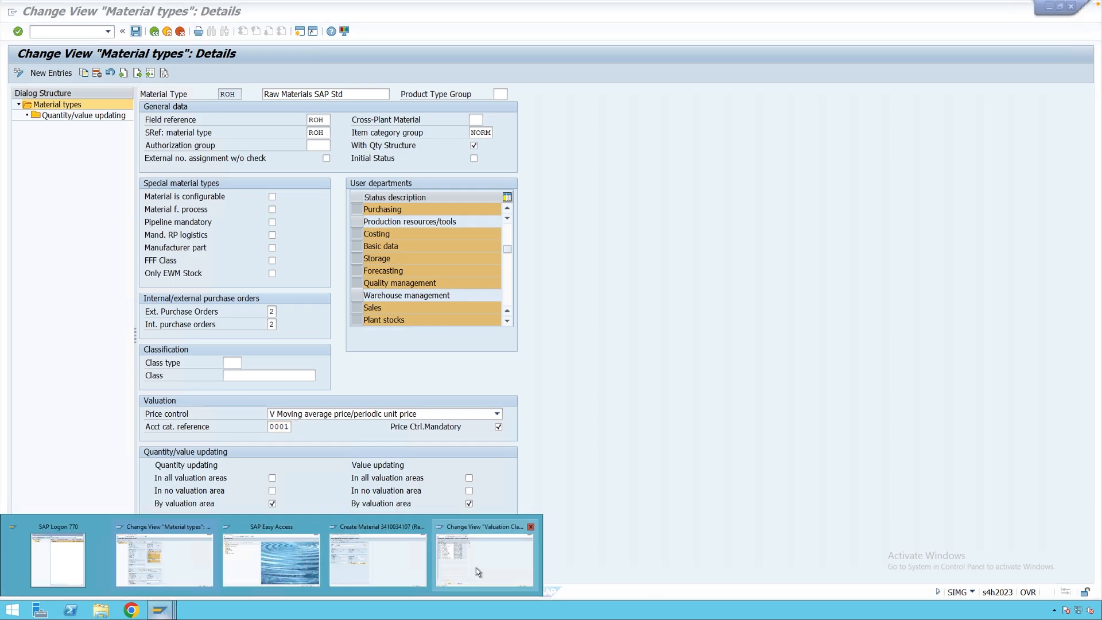
pyautogui.click(476, 571)
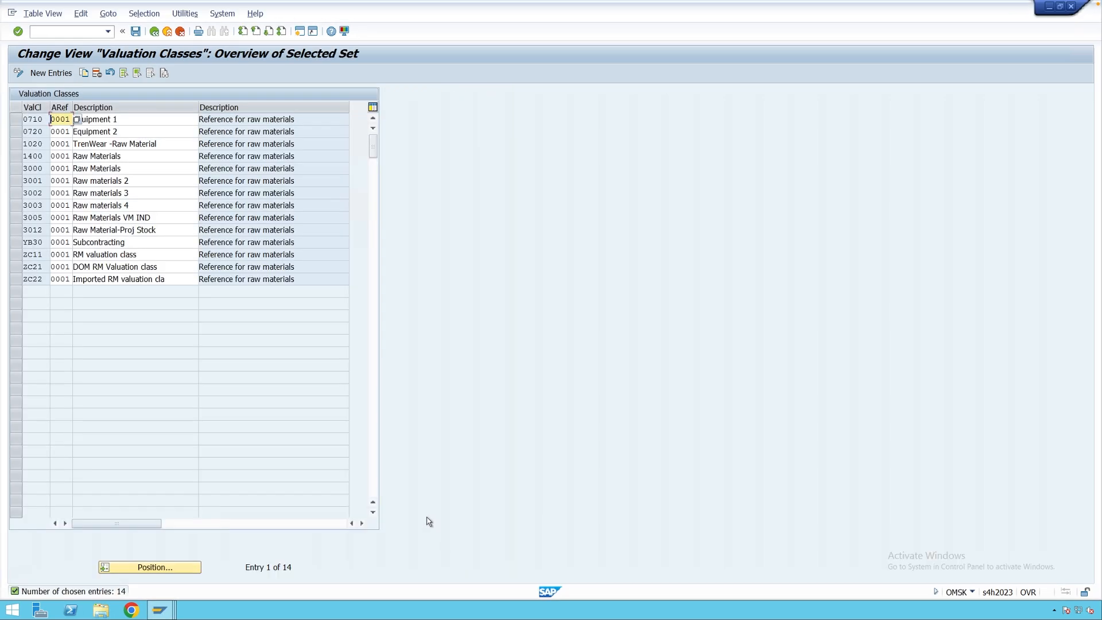
# - Leave the valuation classes and open the material type/account category reference assignments, displaying the locked data
pyautogui.click(154, 31)
pyautogui.click(154, 32)
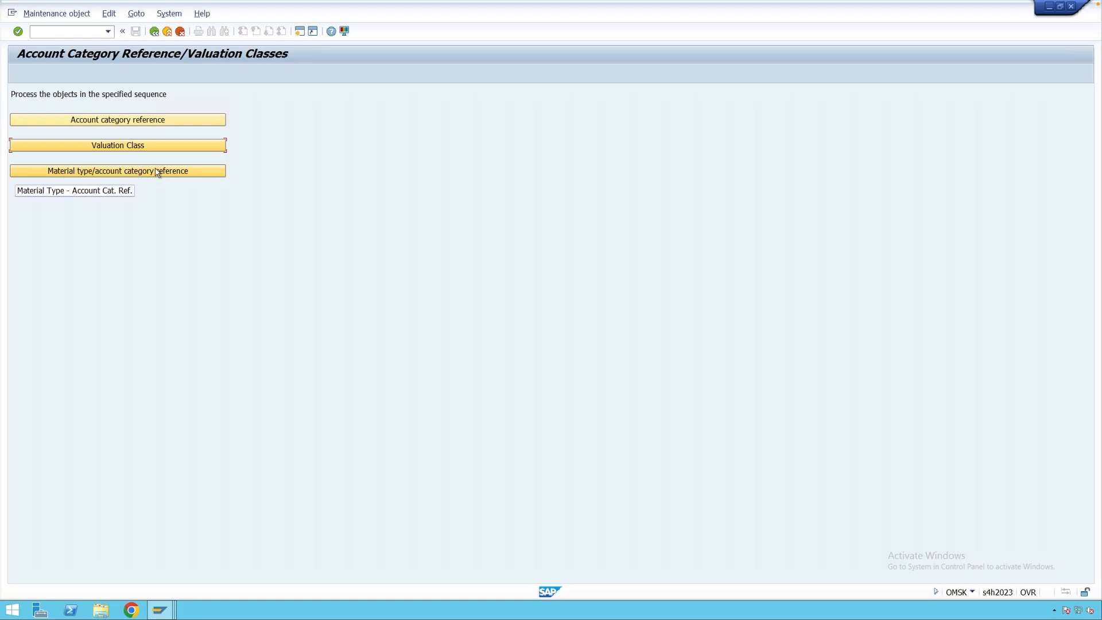
pyautogui.click(131, 172)
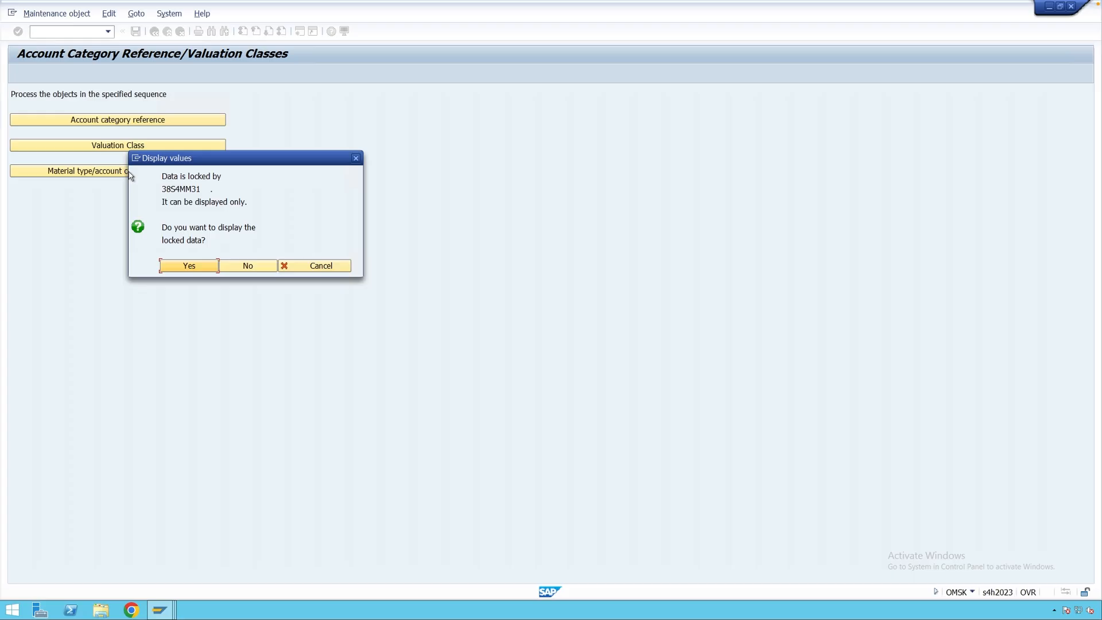
pyautogui.click(190, 265)
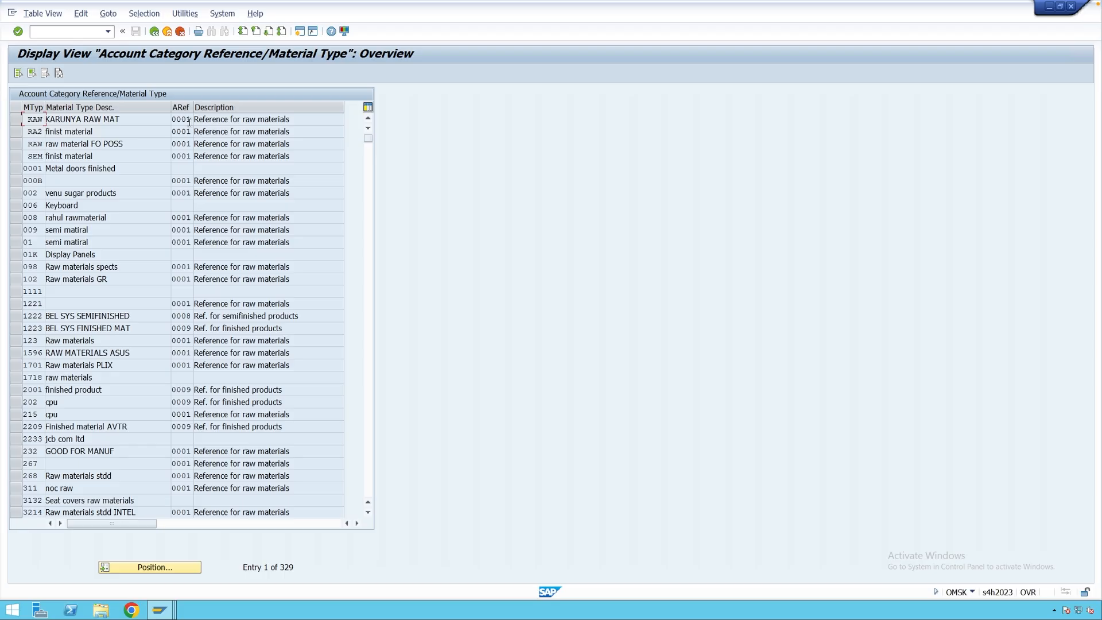
# - Return to ROH's material type details and examine its account category reference
pyautogui.click(160, 610)
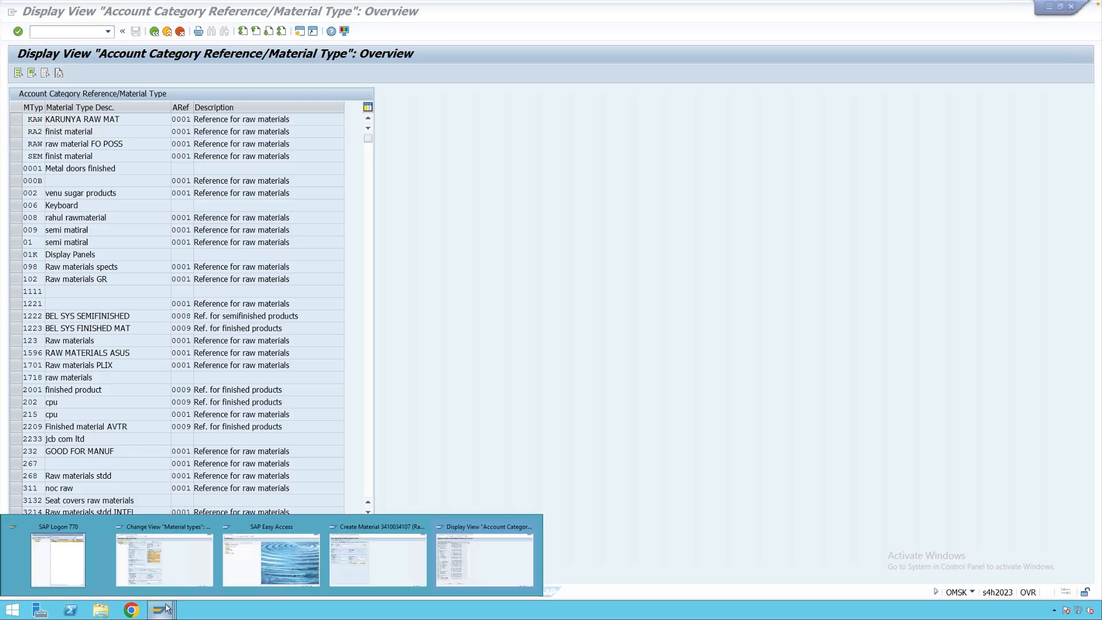
pyautogui.click(181, 571)
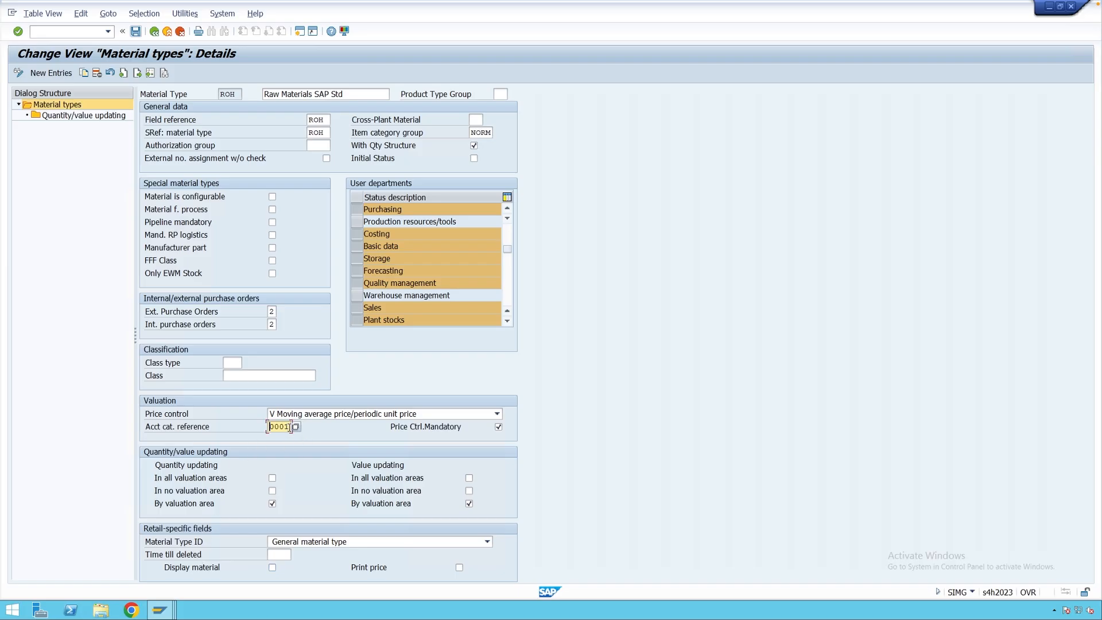
pyautogui.moveTo(289, 428); pyautogui.dragTo(268, 428)
pyautogui.click(274, 426)
# - Go back to the material creation session, dismiss the valuation class choices and check price control V in Accounting 1
pyautogui.moveTo(163, 609)
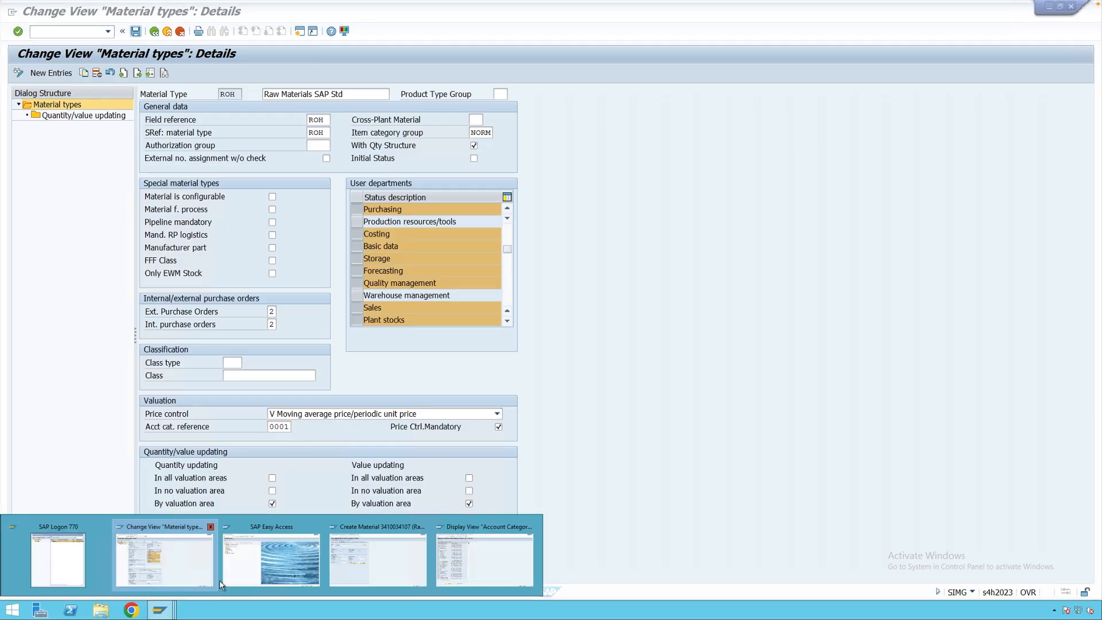
pyautogui.click(357, 565)
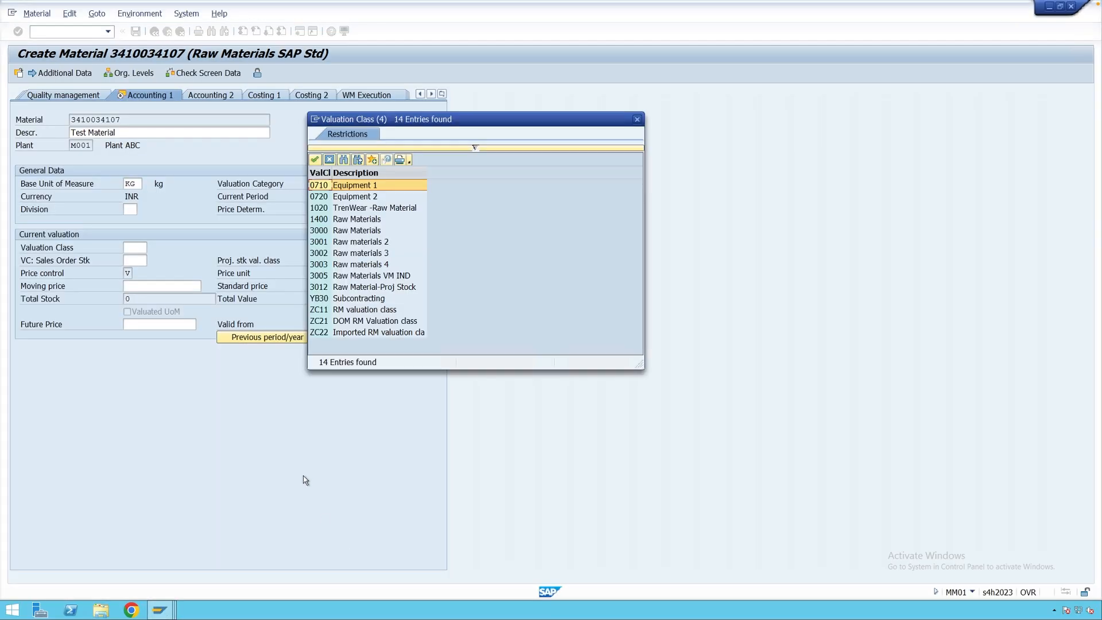
pyautogui.click(638, 119)
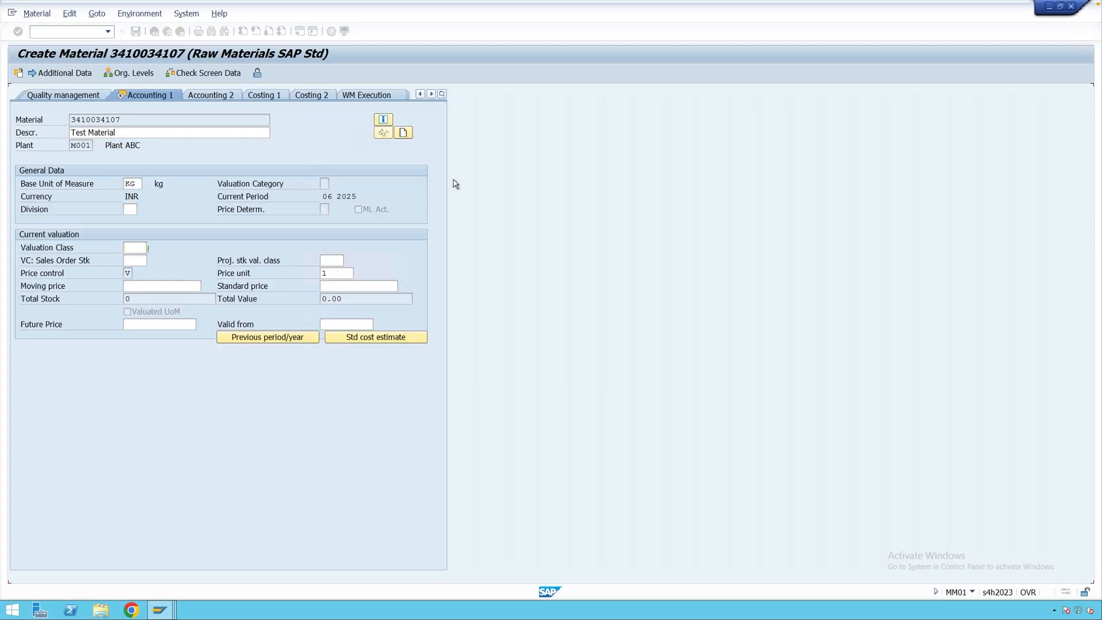
pyautogui.click(128, 274)
pyautogui.write('V')
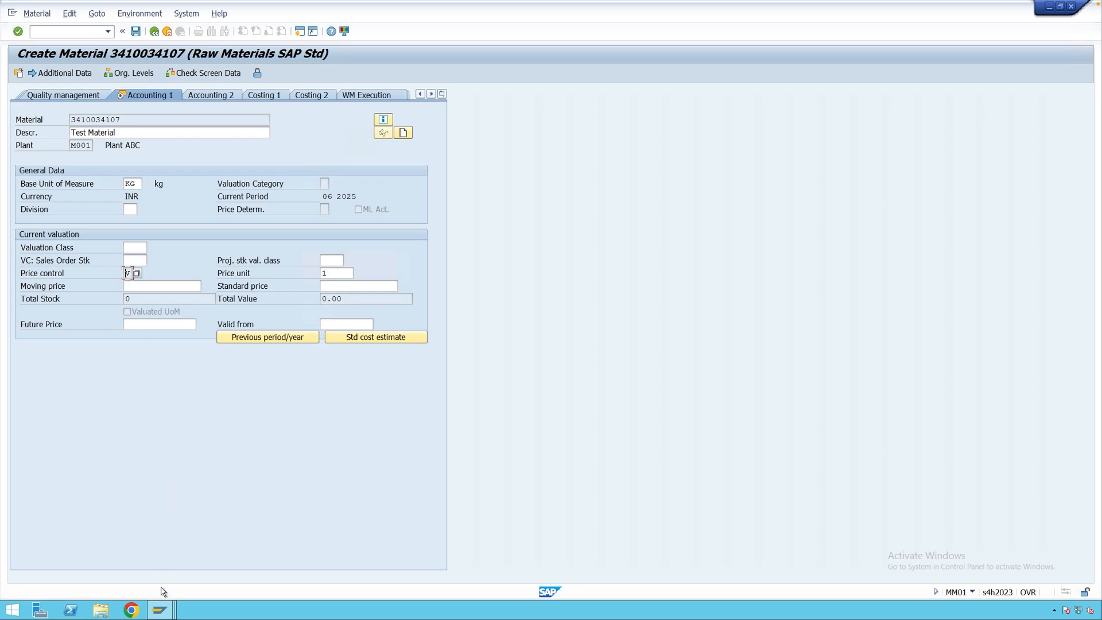
# - Compare the price control in ROH's material type details with the one in the new material's Accounting 1 view
pyautogui.moveTo(160, 609)
pyautogui.click(205, 574)
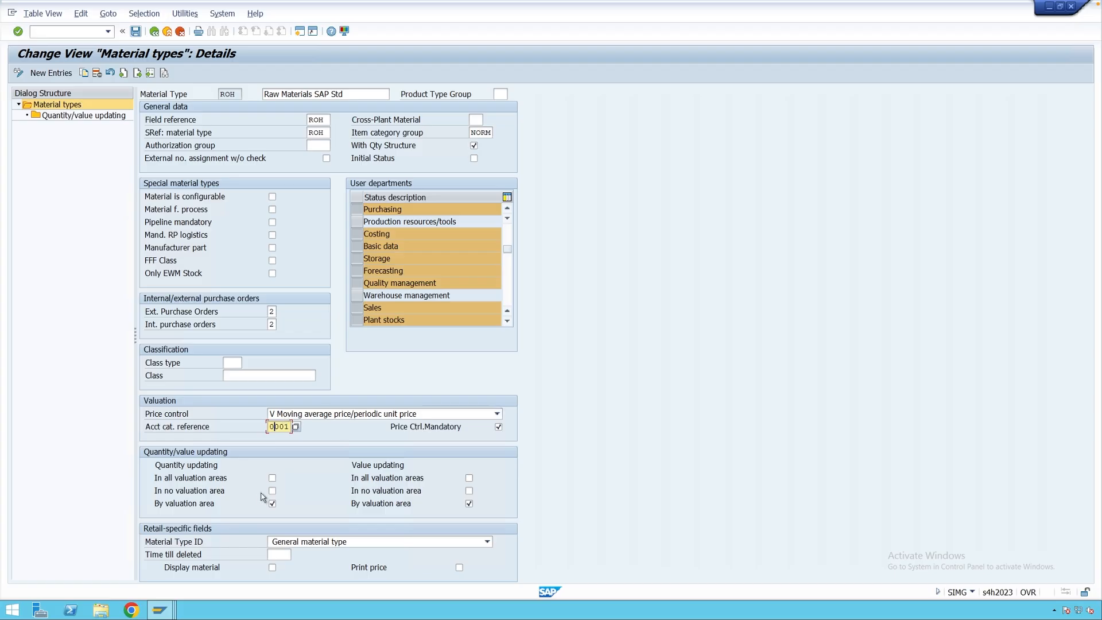
pyautogui.click(159, 609)
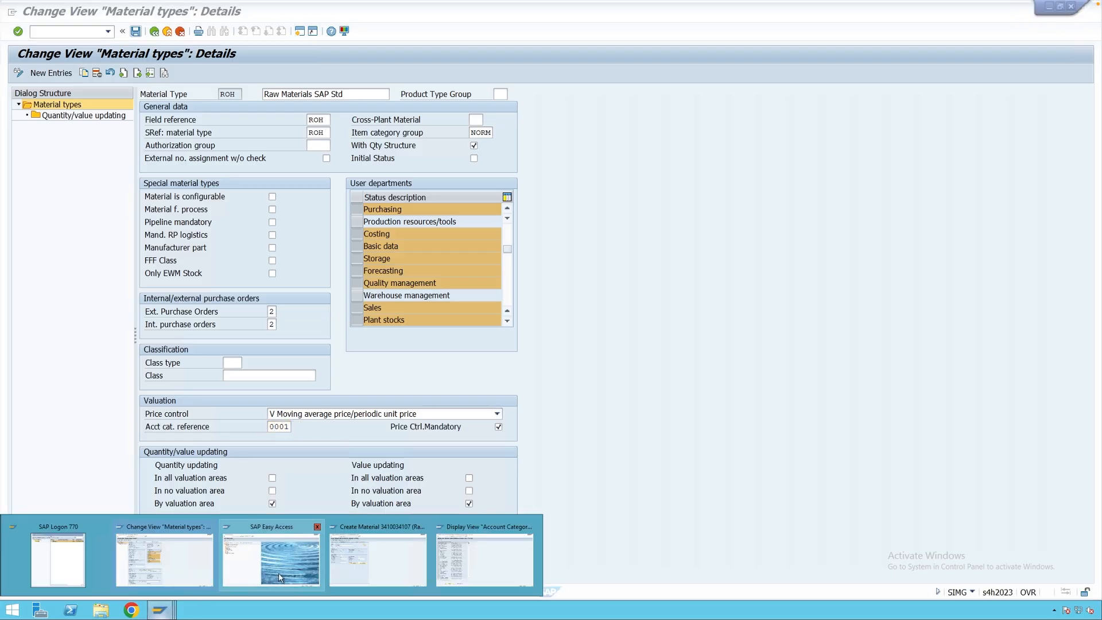
pyautogui.click(377, 566)
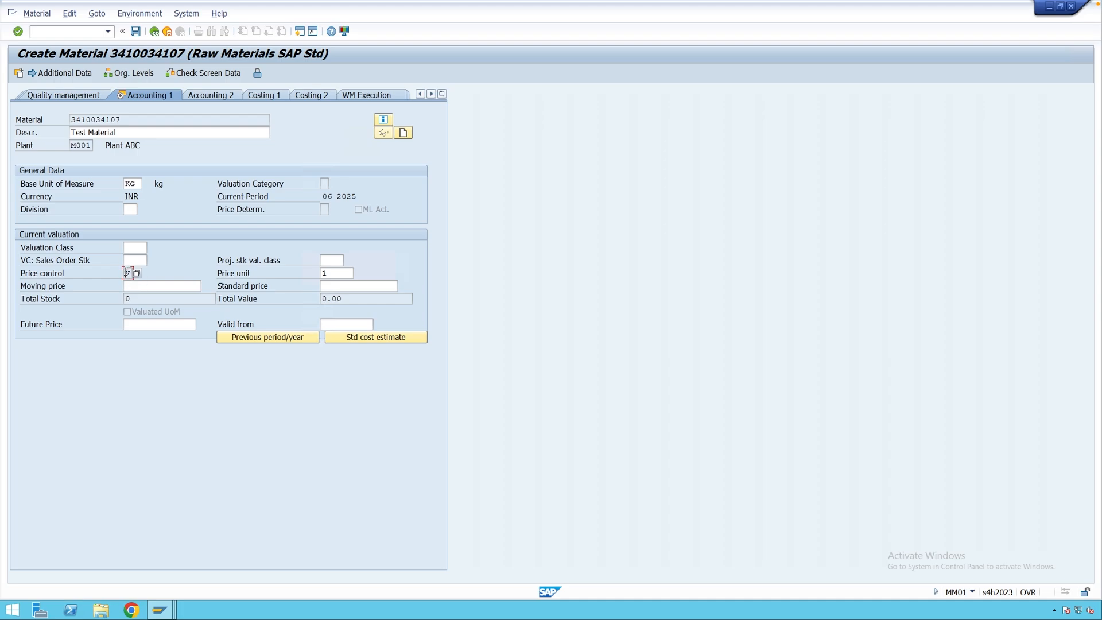
pyautogui.click(159, 610)
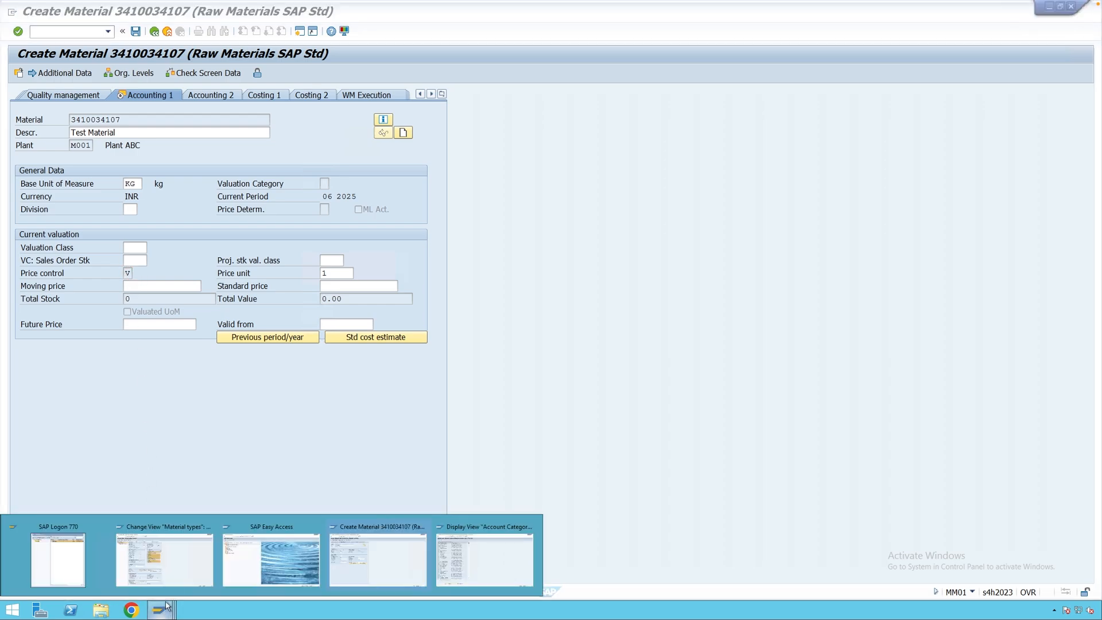
# - Return to ROH's material type details, examine quantity/value updating per valuation area and go back to the details
pyautogui.click(191, 575)
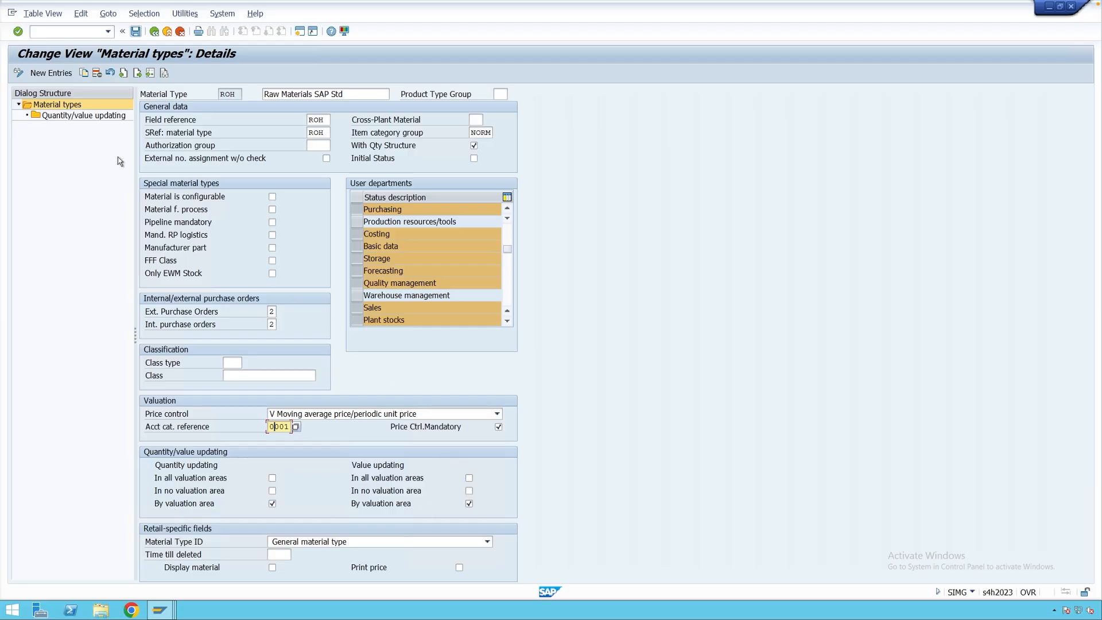
pyautogui.doubleClick(87, 117)
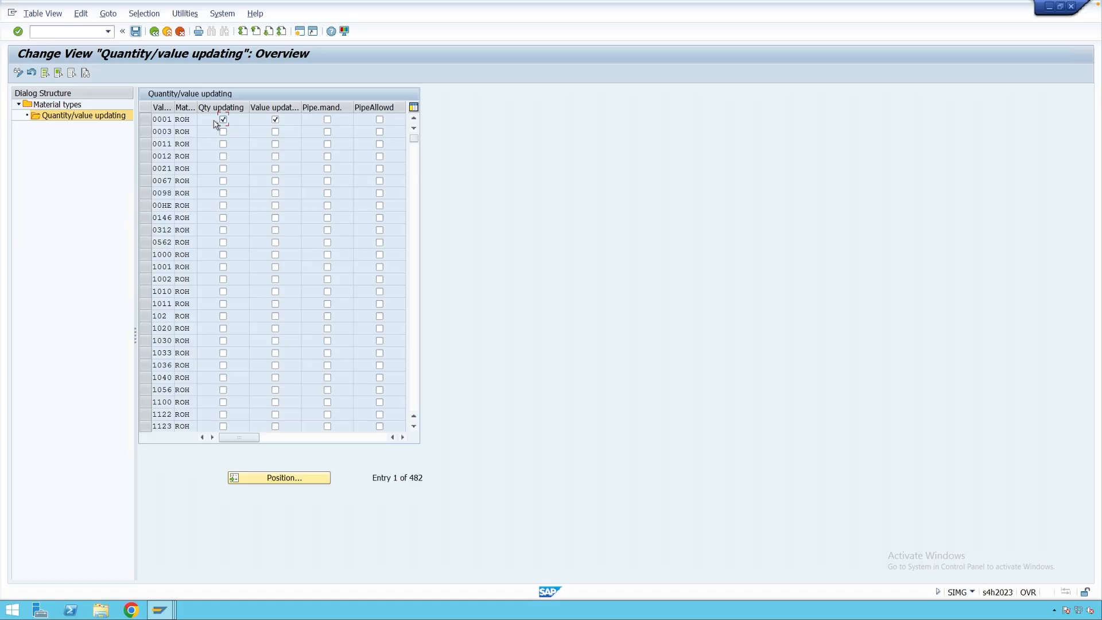
pyautogui.click(57, 104)
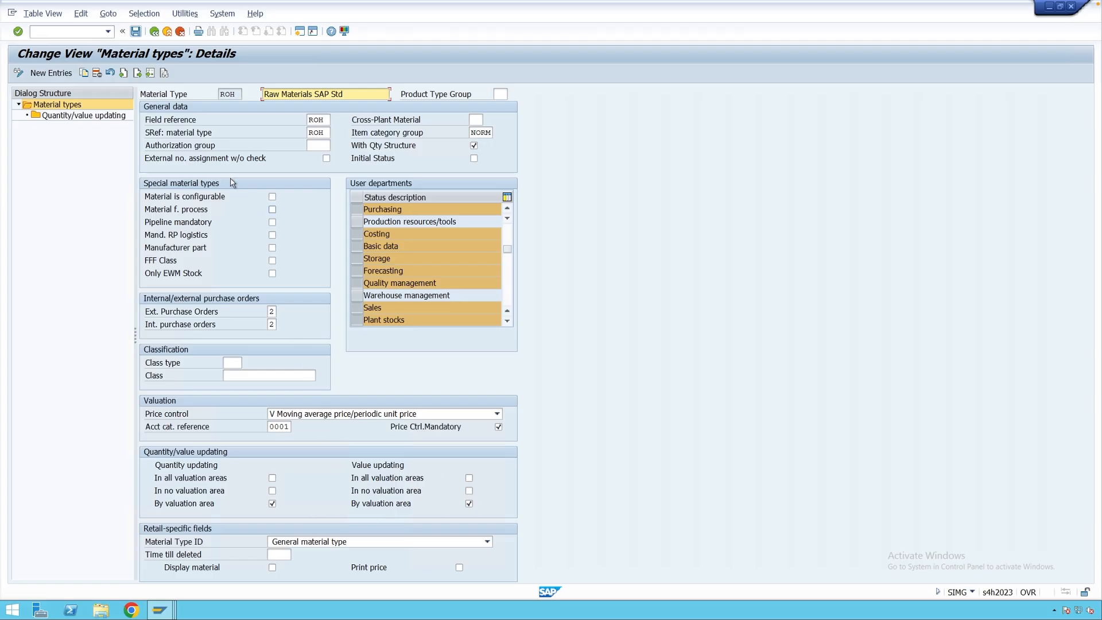
# - Leave ROH, position the material types overview at UNBW and open the Nonvaluated Material details
pyautogui.click(155, 32)
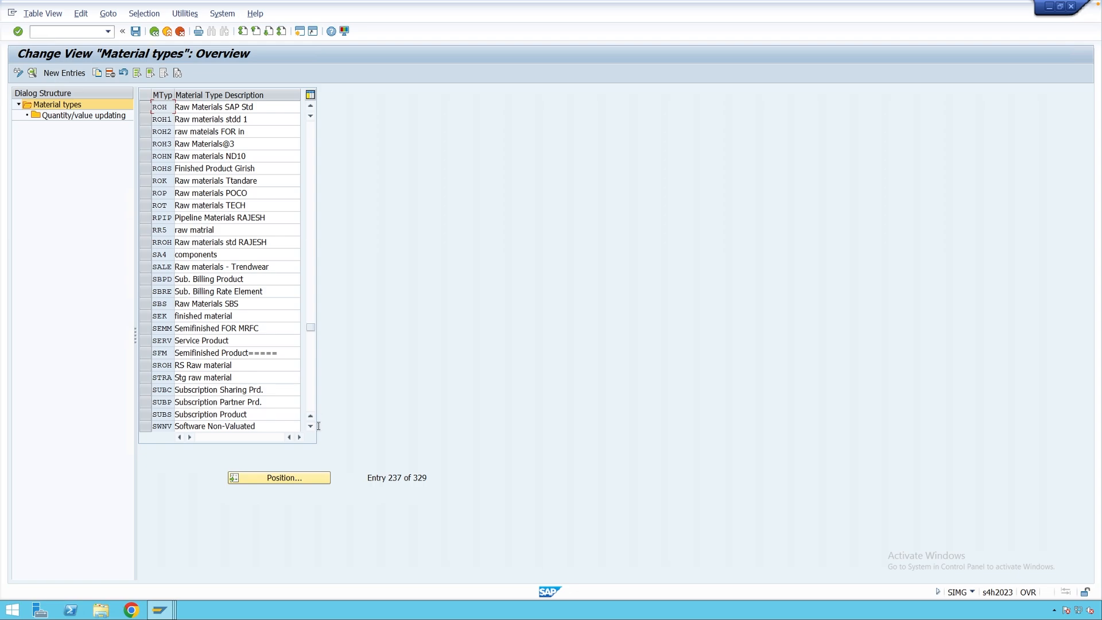
pyautogui.click(290, 479)
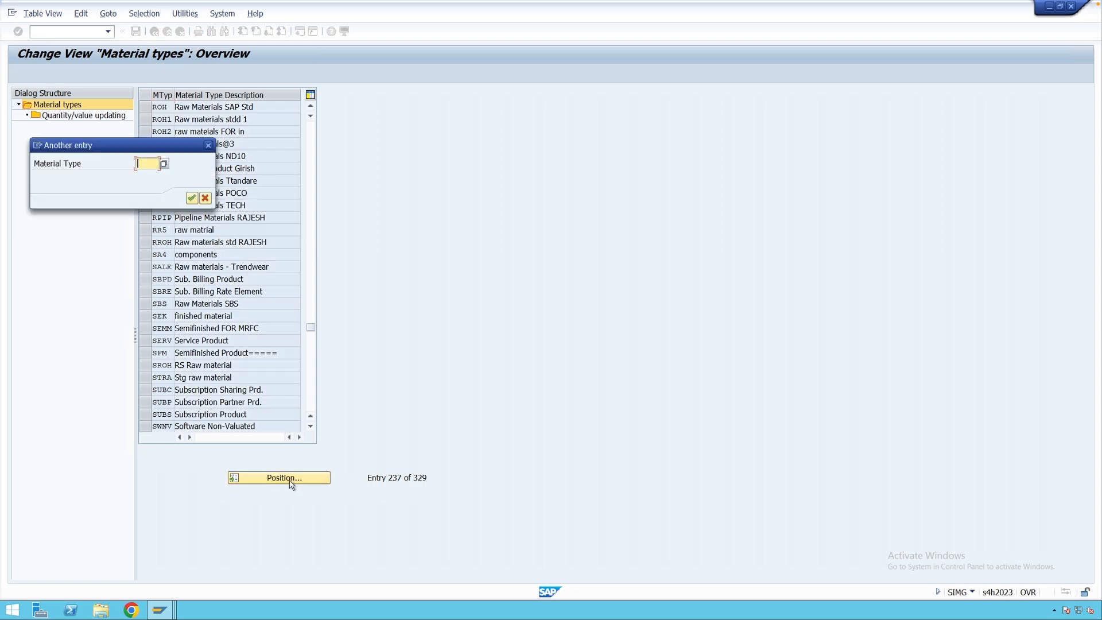
pyautogui.write('UNBW')
pyautogui.press('Return')
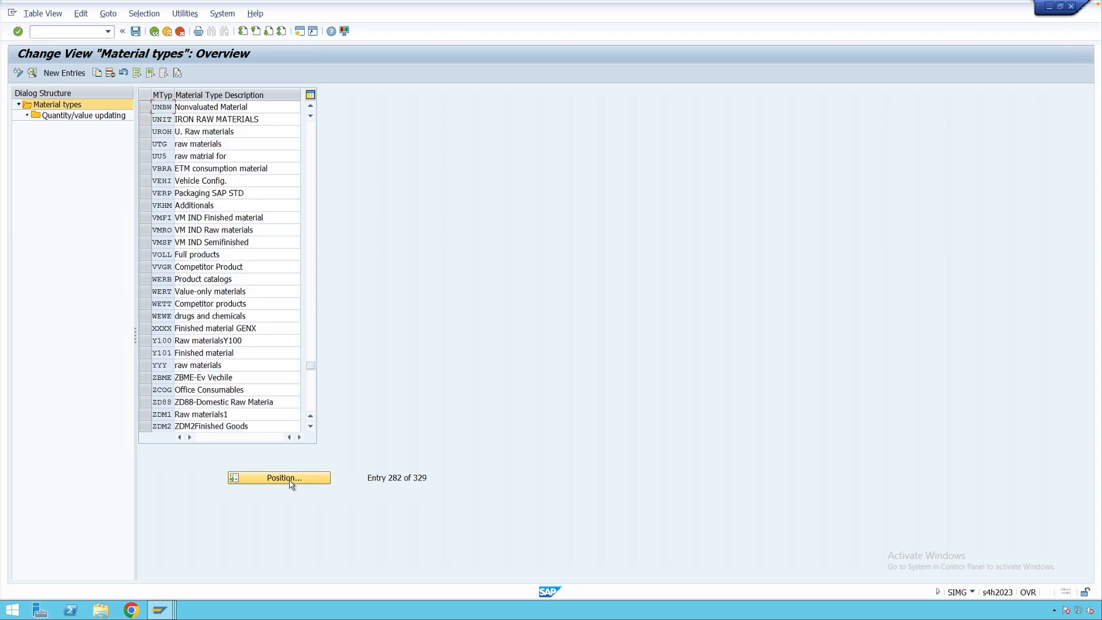
pyautogui.doubleClick(215, 107)
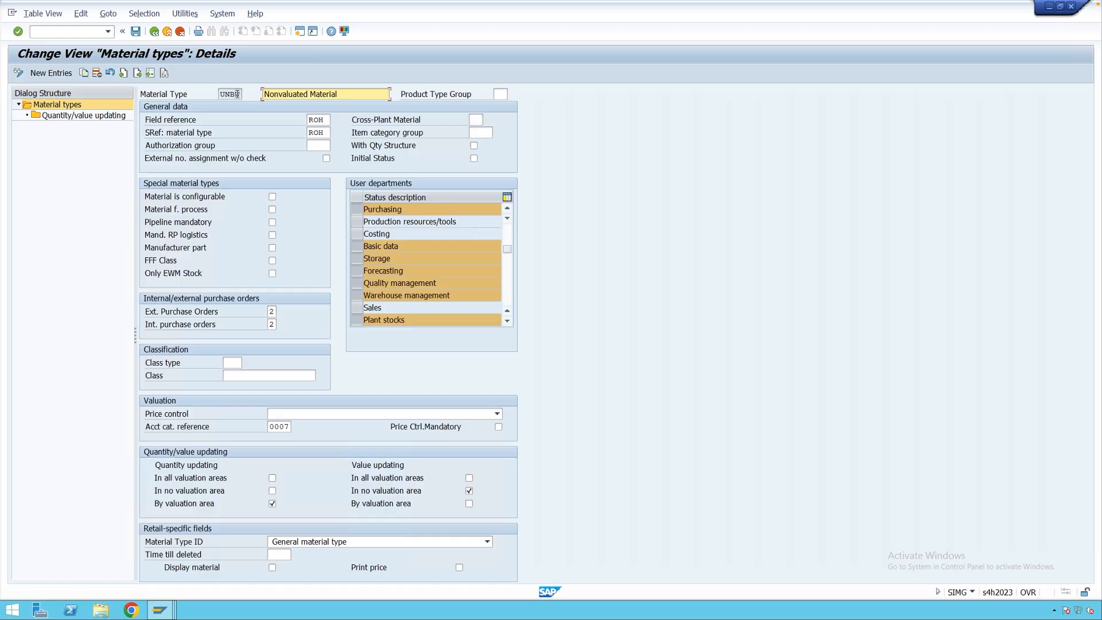
# - Leave UNBW, position the material types overview at NLAG and open the Non-Stock Material details
pyautogui.click(155, 33)
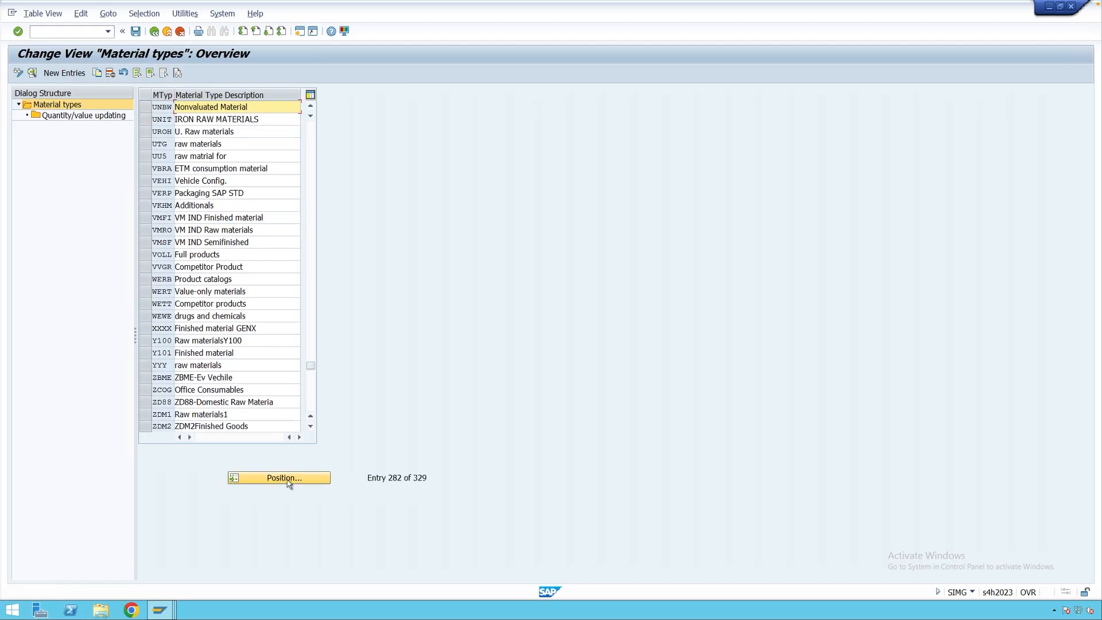
pyautogui.click(288, 480)
pyautogui.write('NLAG')
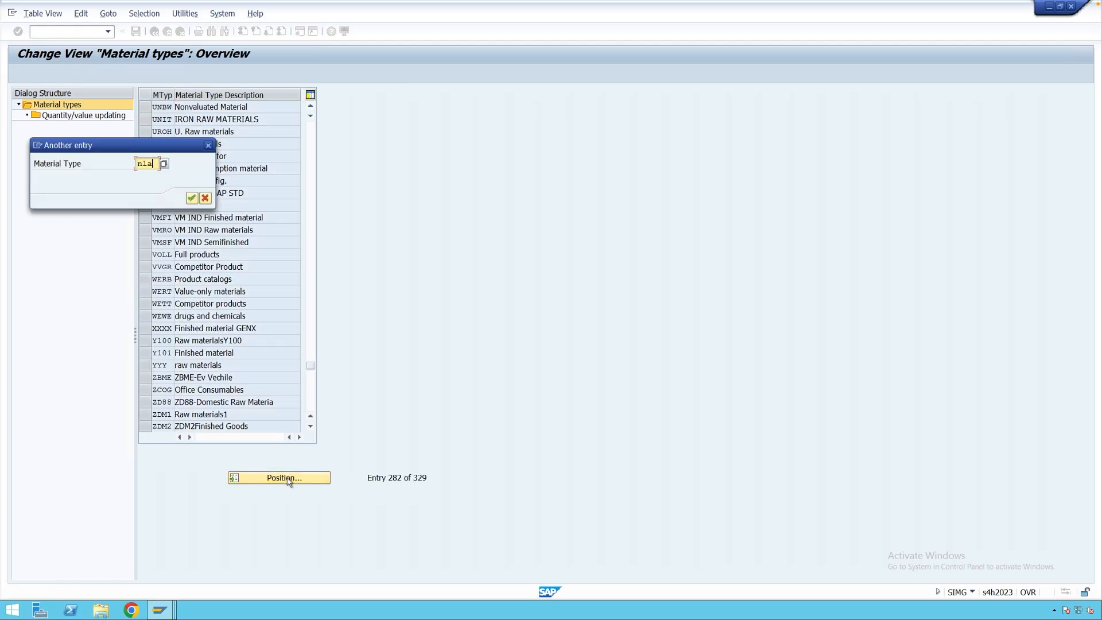
pyautogui.press('Return')
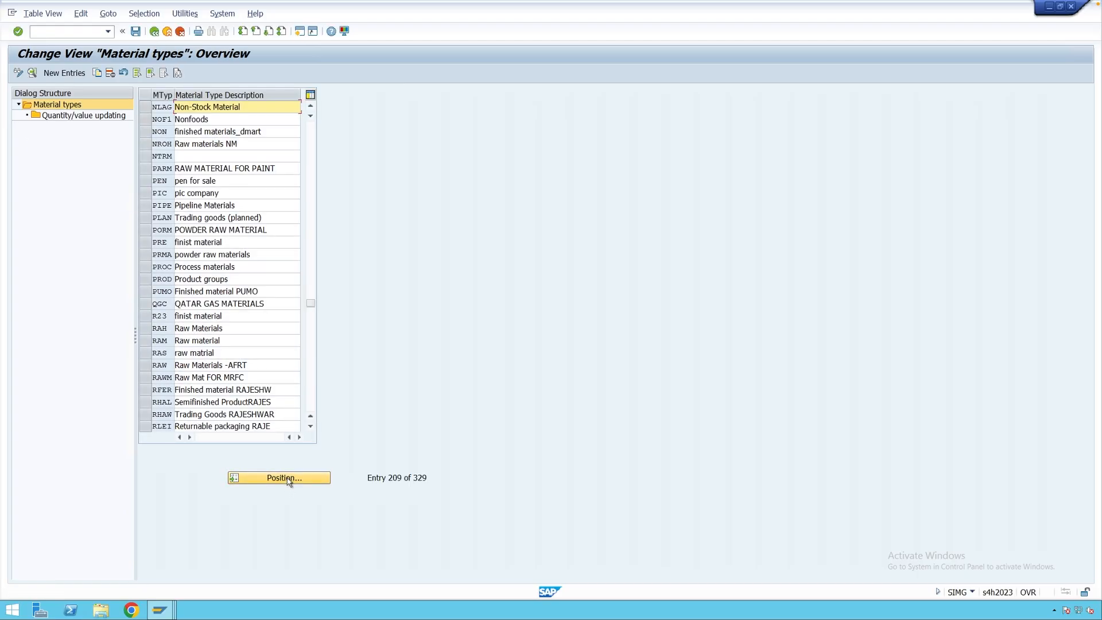
pyautogui.doubleClick(210, 110)
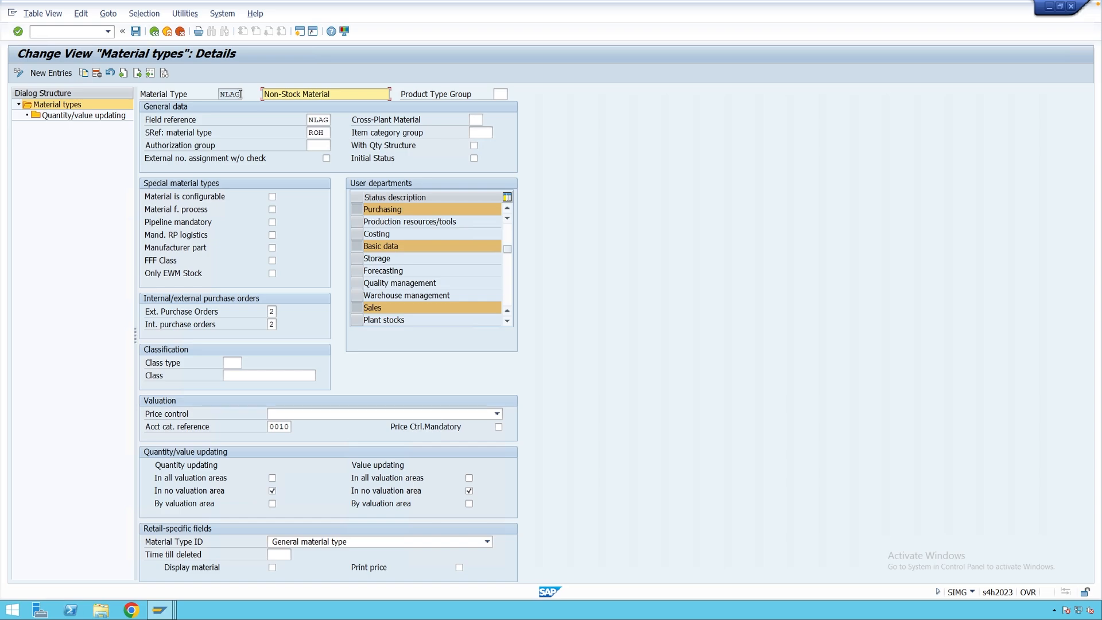
# - Leave NLAG, position the material types overview at ROH and reopen the Raw Materials SAP Std details
pyautogui.click(154, 31)
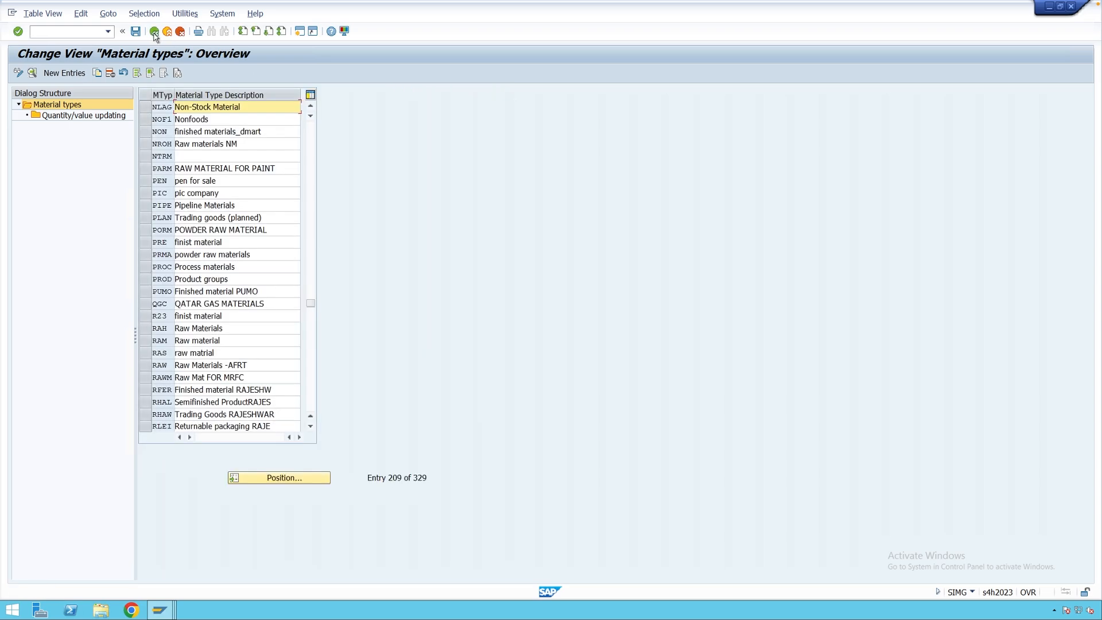
pyautogui.click(279, 478)
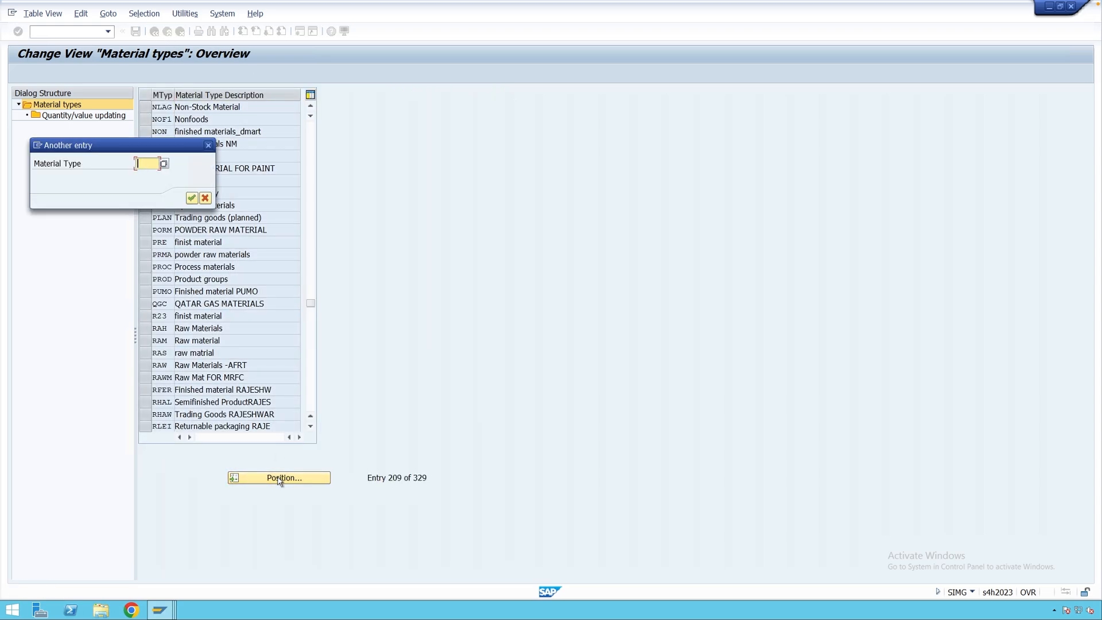
pyautogui.write('roh')
pyautogui.press('Return')
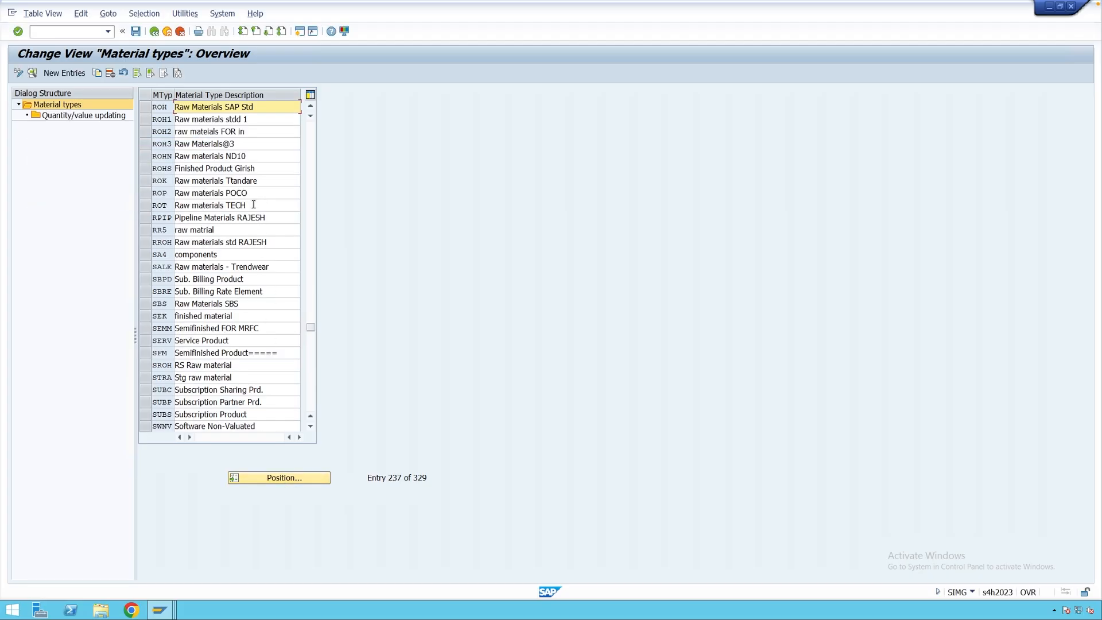
pyautogui.doubleClick(227, 108)
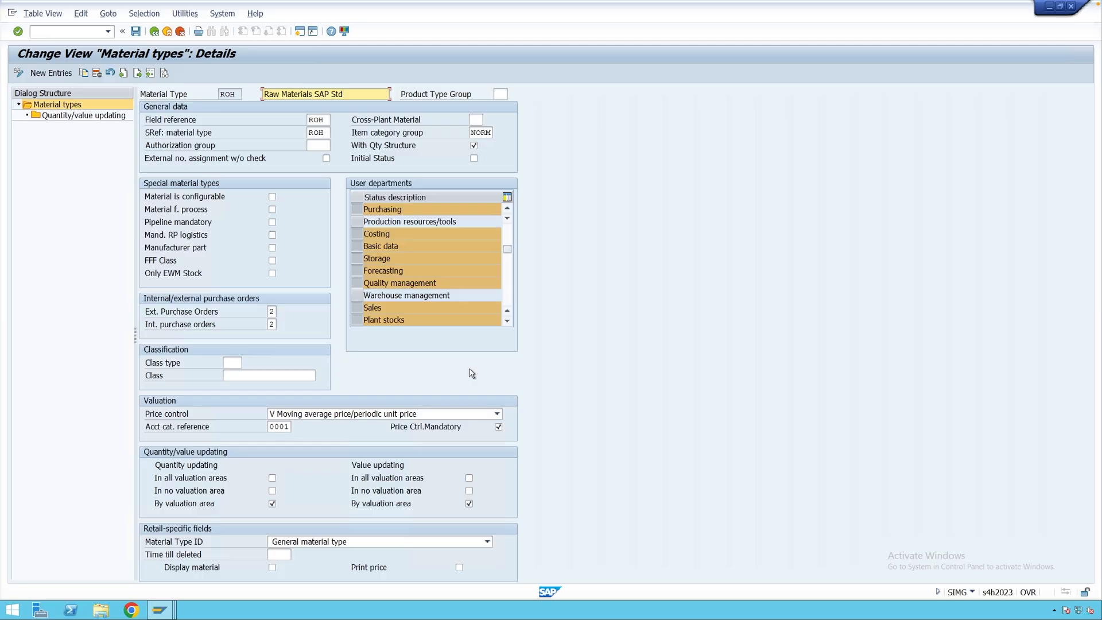
# - Leave ROH, position the material types overview at FERT and open the Finished Goods details
pyautogui.click(154, 31)
pyautogui.click(297, 482)
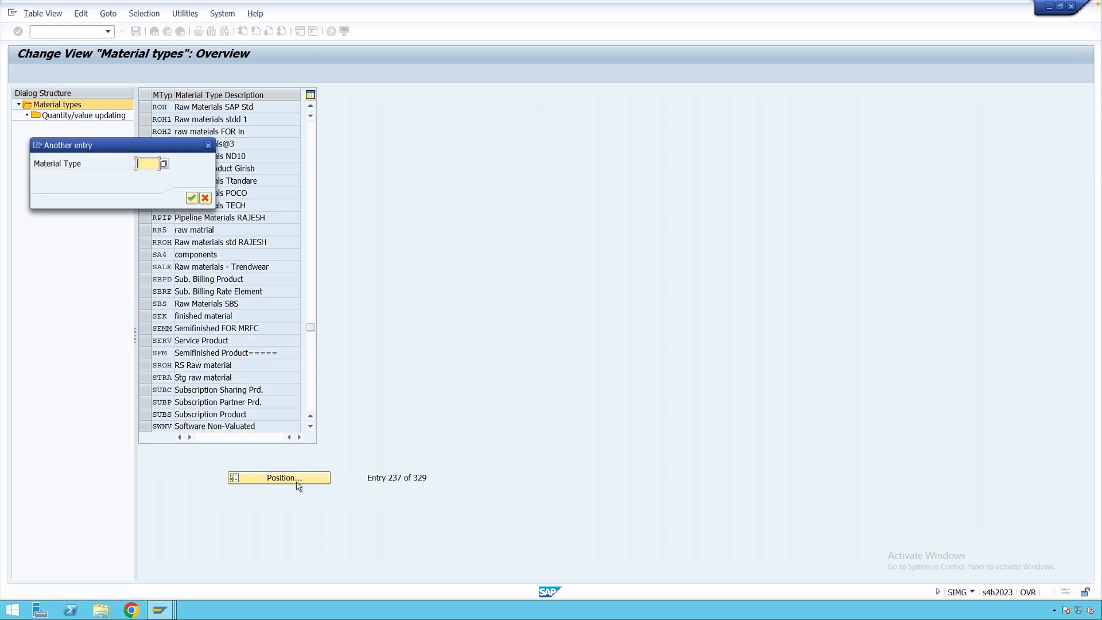
pyautogui.write('FERT')
pyautogui.press('Return')
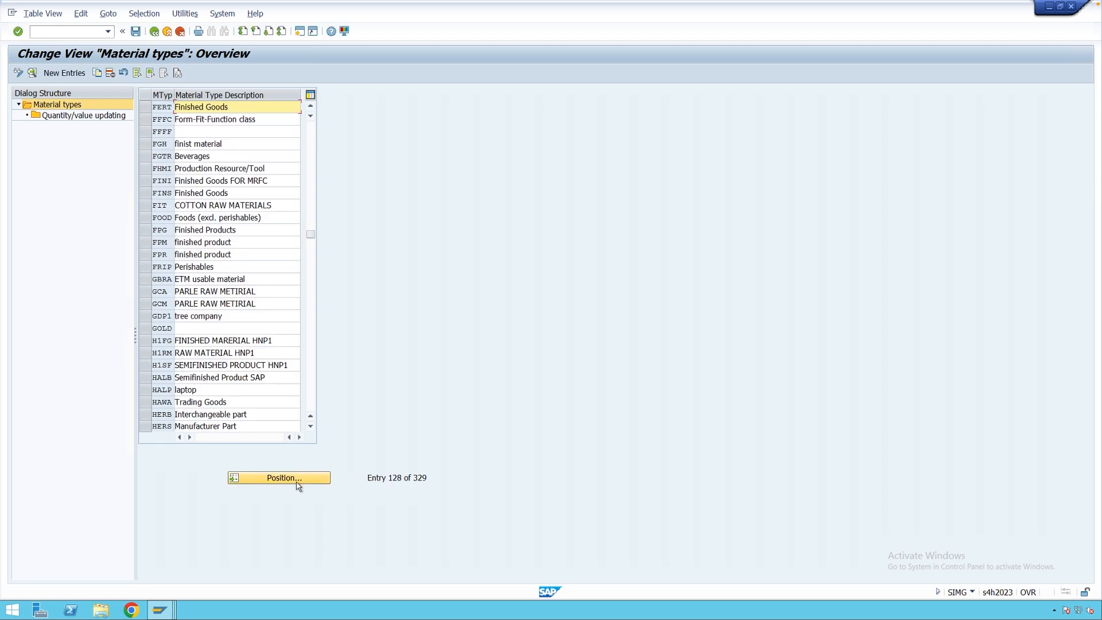
pyautogui.doubleClick(224, 107)
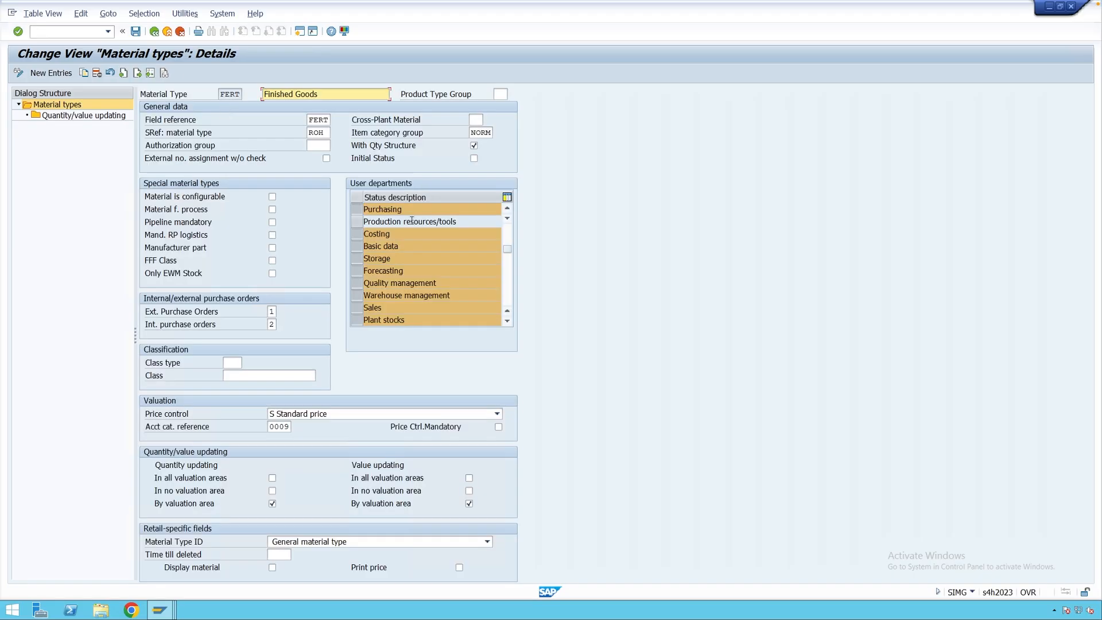
# - Examine the allowed values for FERT's external purchase orders in an enlarged value list, then close it without changing the setting
pyautogui.click(274, 311)
pyautogui.click(281, 313)
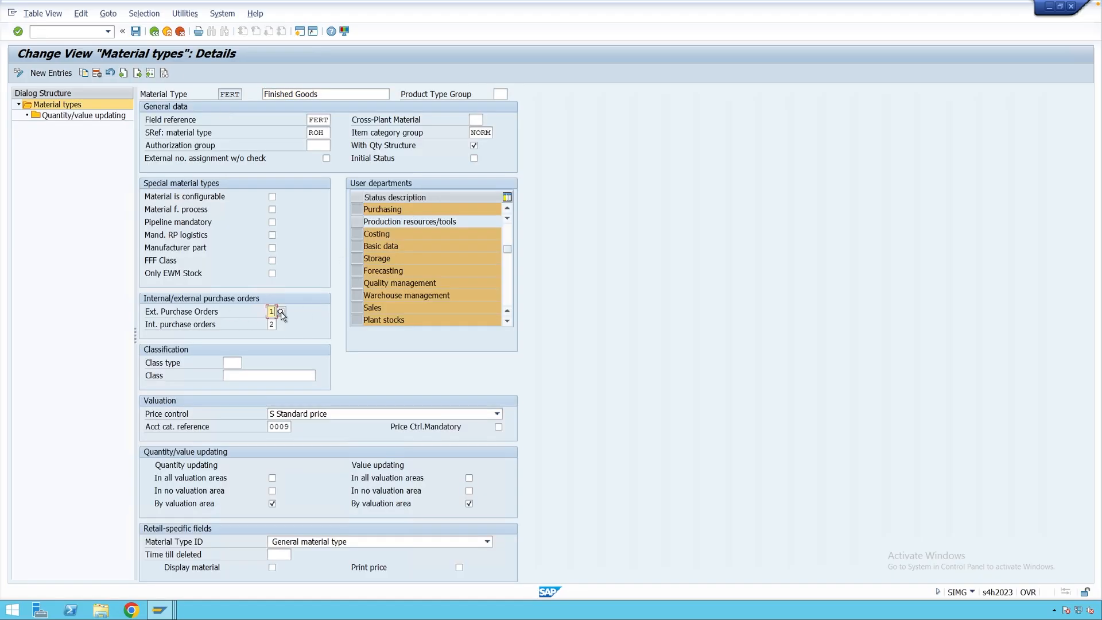
pyautogui.click(240, 142)
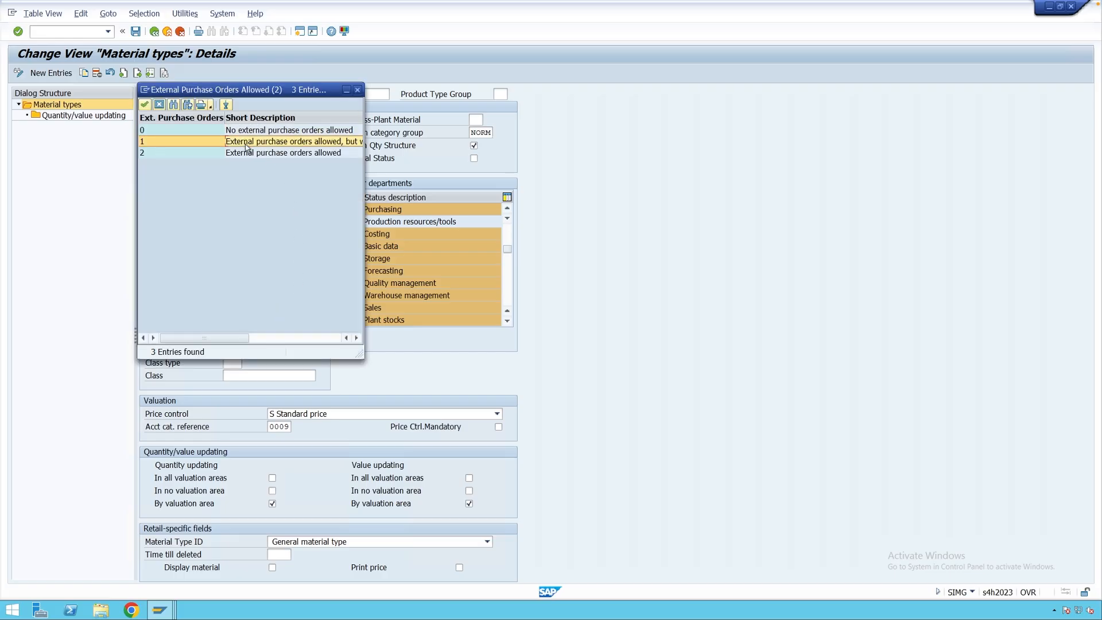
pyautogui.moveTo(360, 354); pyautogui.dragTo(480, 370)
pyautogui.moveTo(348, 93); pyautogui.dragTo(362, 108)
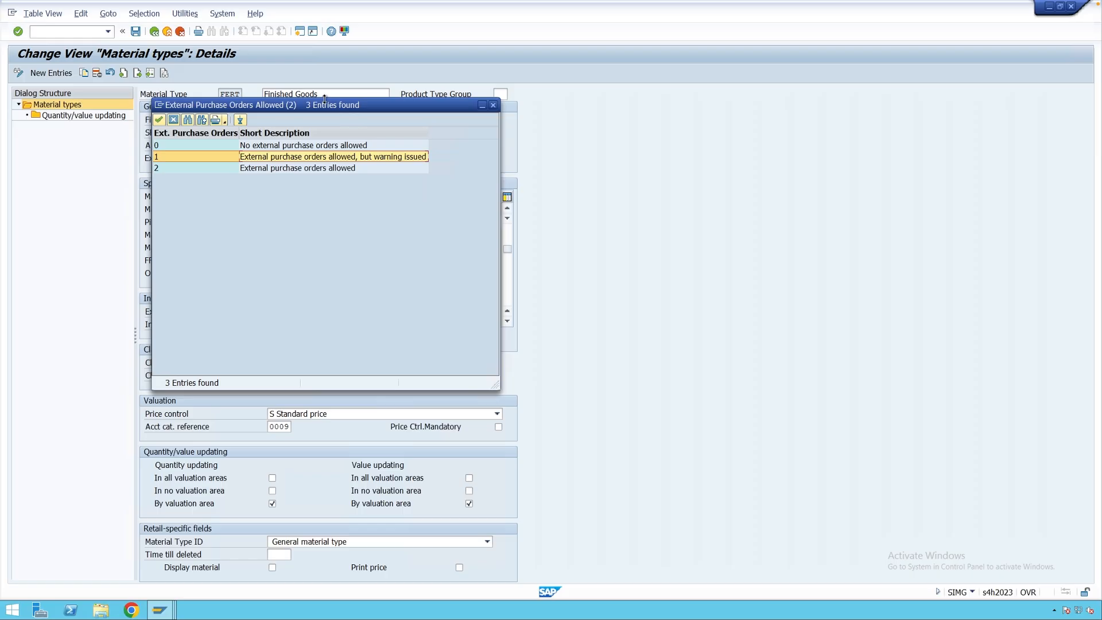
pyautogui.click(493, 105)
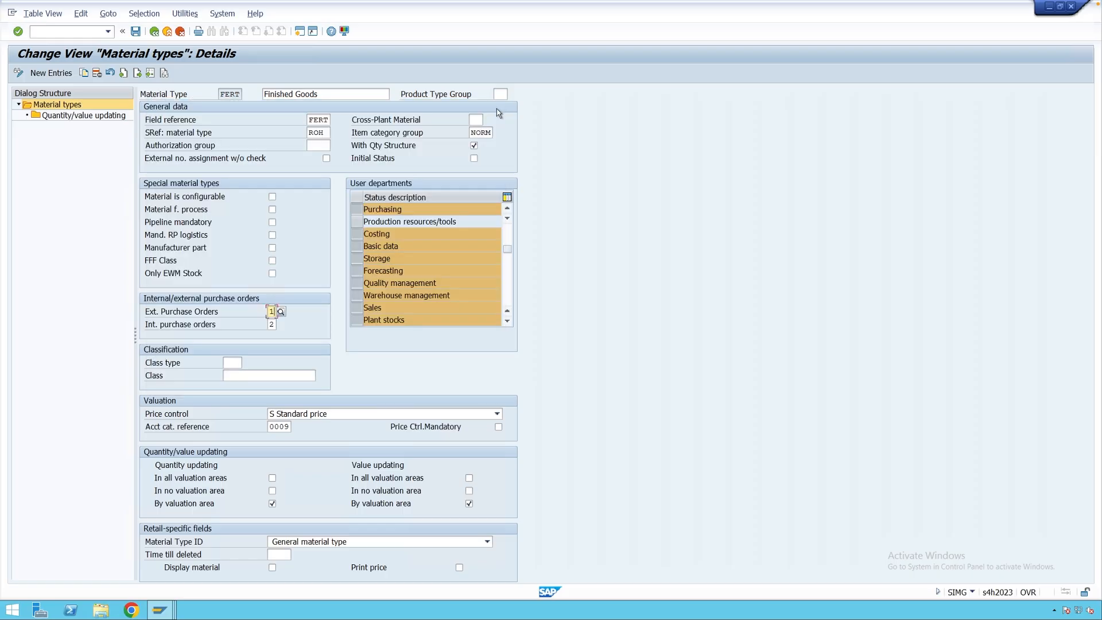
# - Check FERT's internal purchase orders setting and examine account category reference 0009 in its value list, leaving the reference unchanged
pyautogui.click(273, 324)
pyautogui.click(289, 426)
pyautogui.click(295, 426)
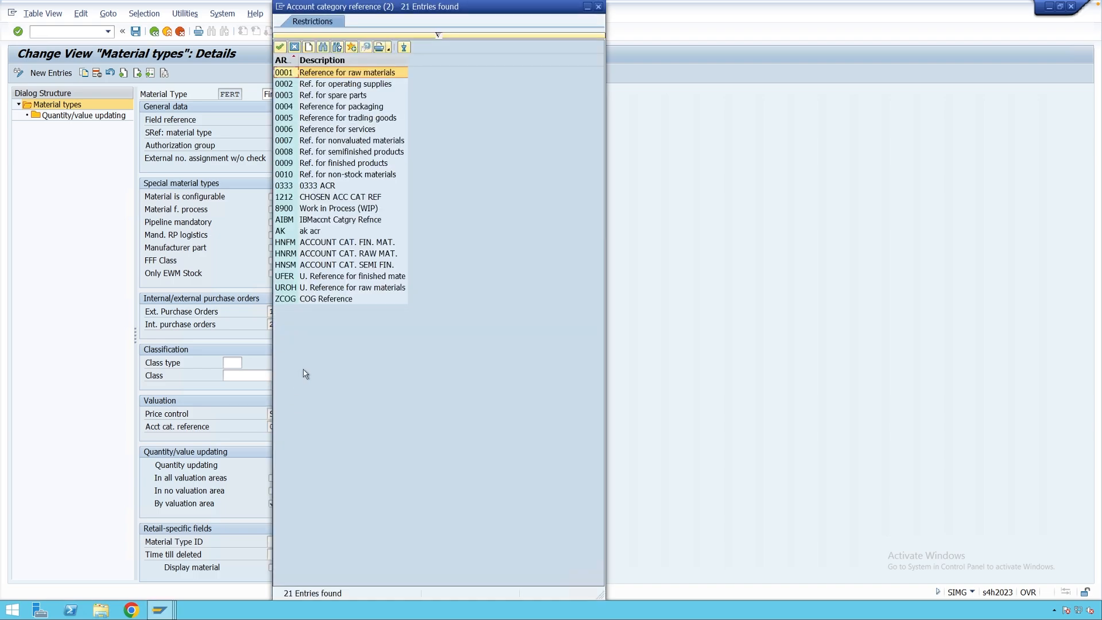
pyautogui.click(307, 164)
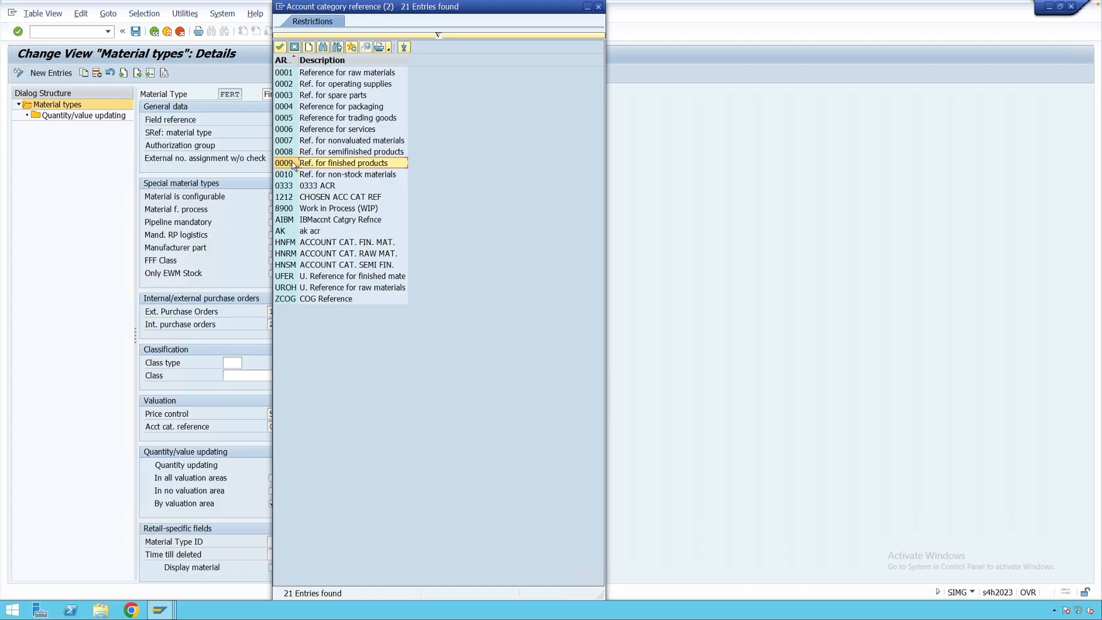
pyautogui.click(598, 8)
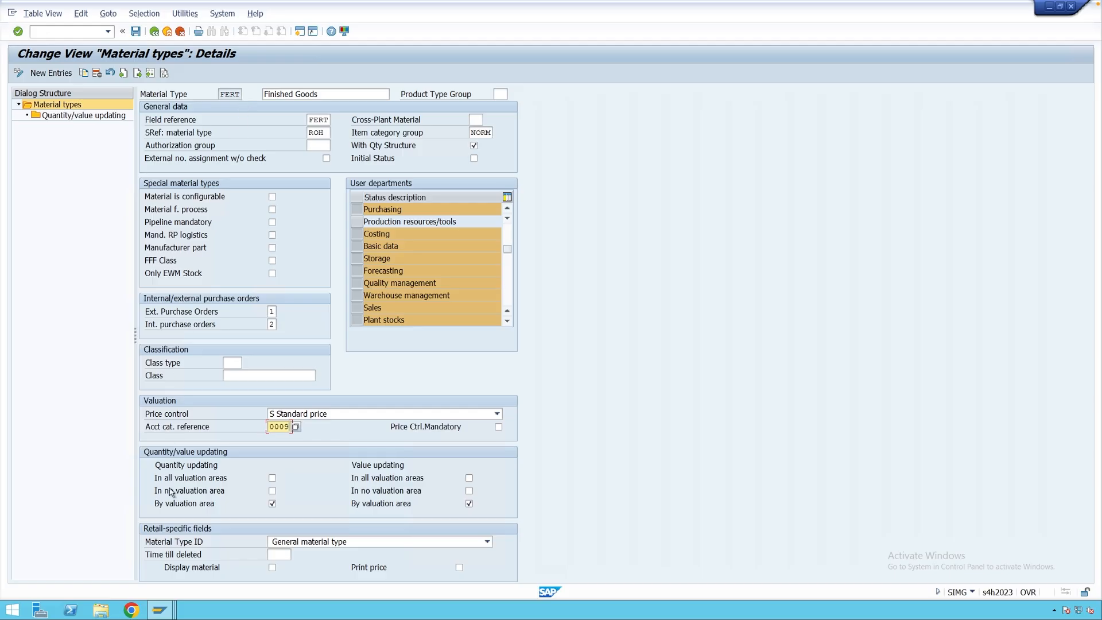
# - Switch to the Account Category Reference/Material Type session, open a new session from it and start transaction MM01
pyautogui.click(160, 610)
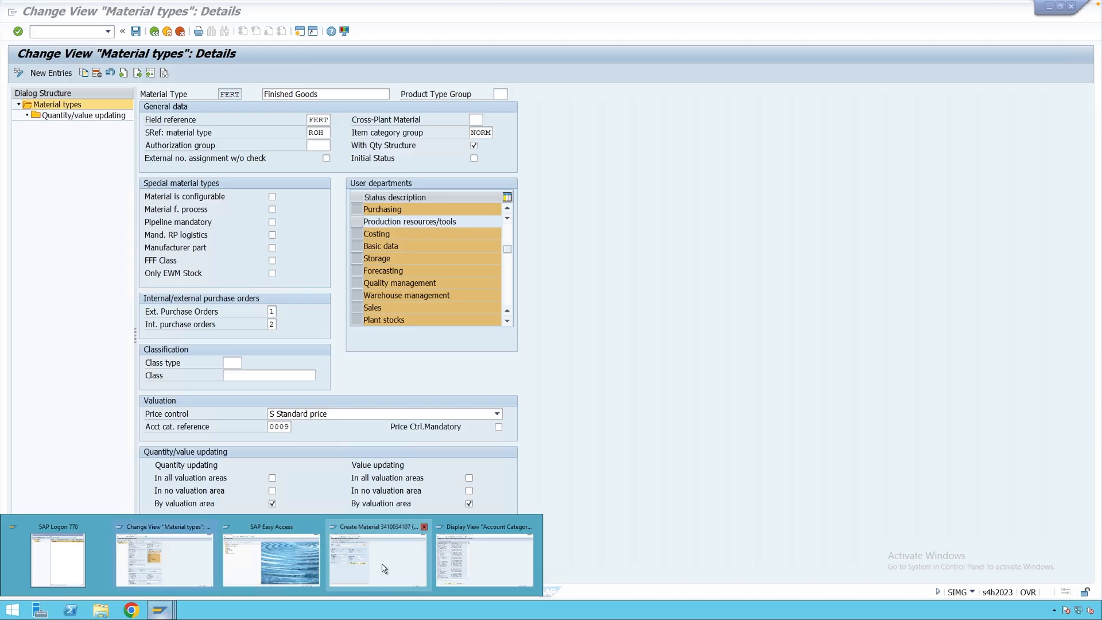
pyautogui.click(452, 566)
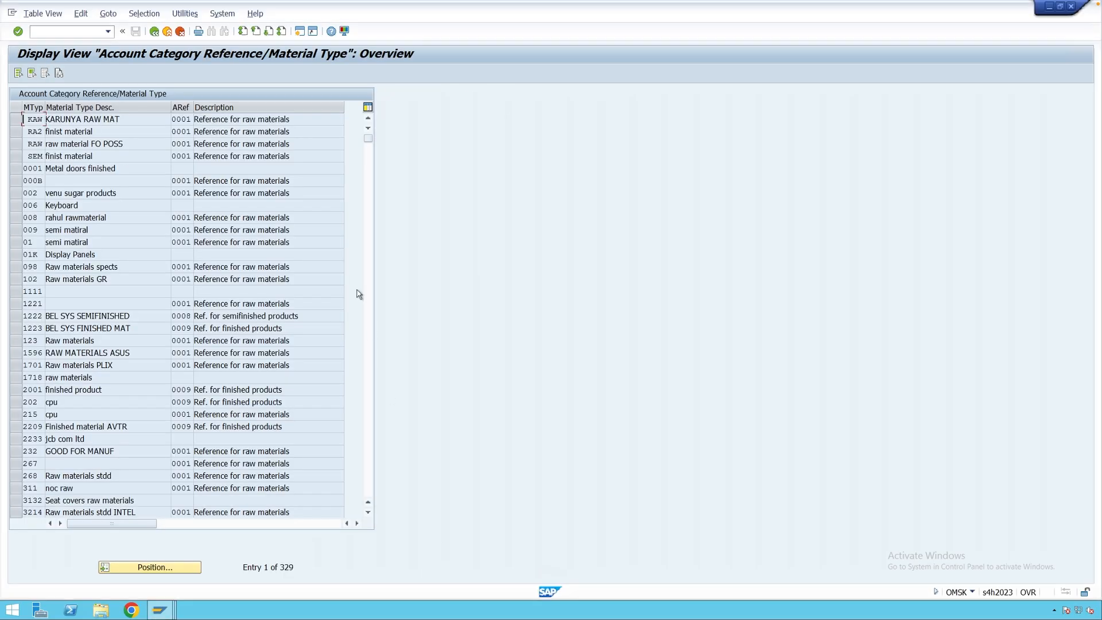
pyautogui.click(299, 32)
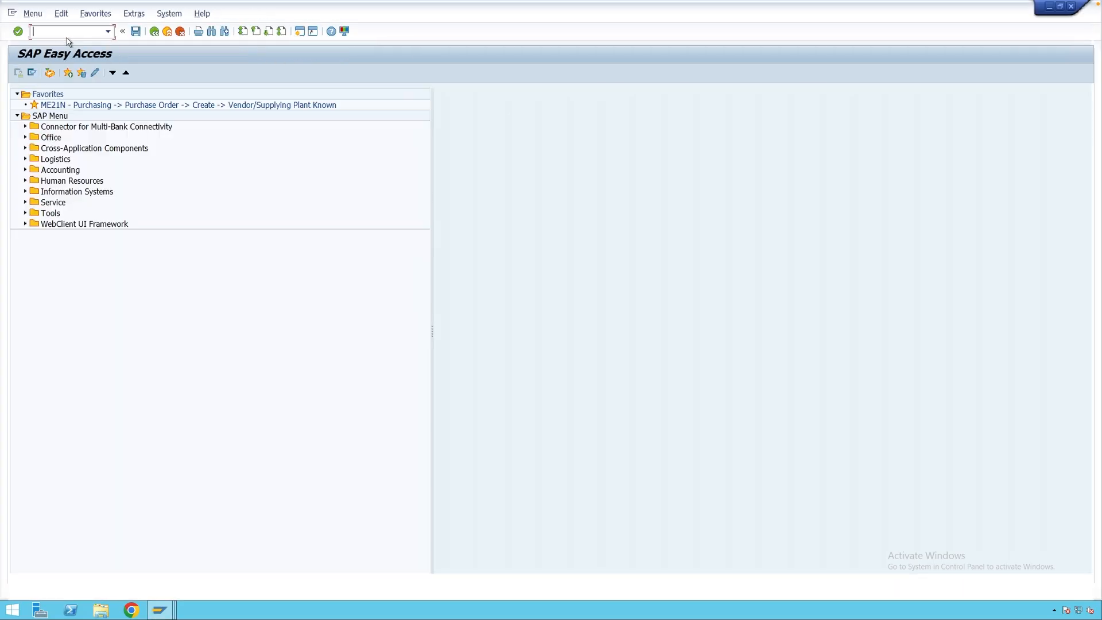
pyautogui.write('mm01')
pyautogui.press('Return')
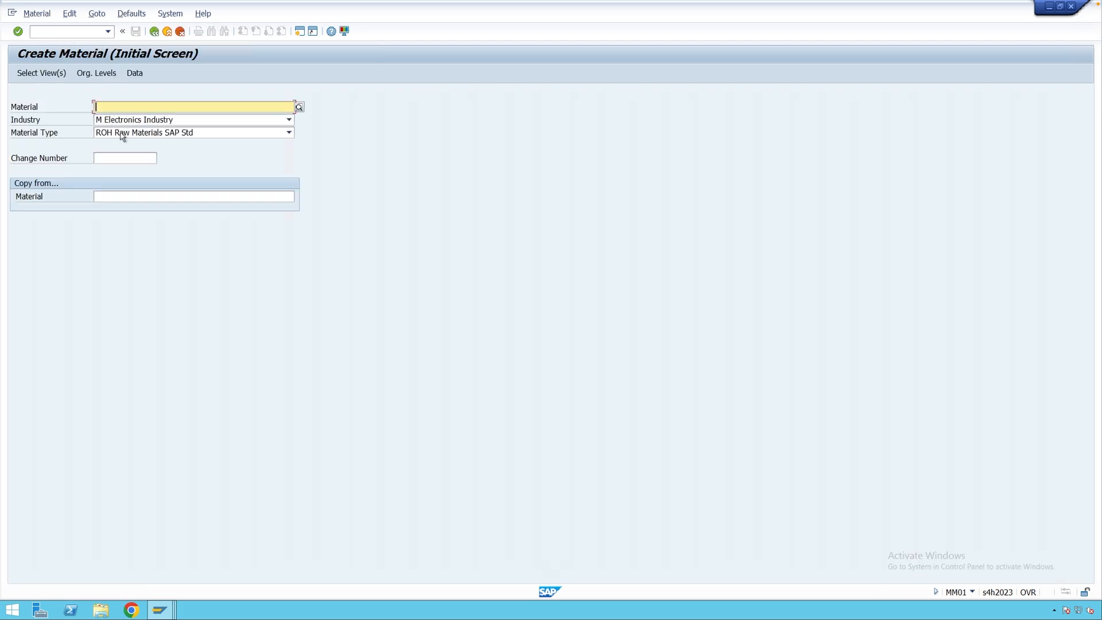
# - Set the new material's type to FERT Finished Goods and continue to the view selection
pyautogui.click(135, 133)
pyautogui.press('f')
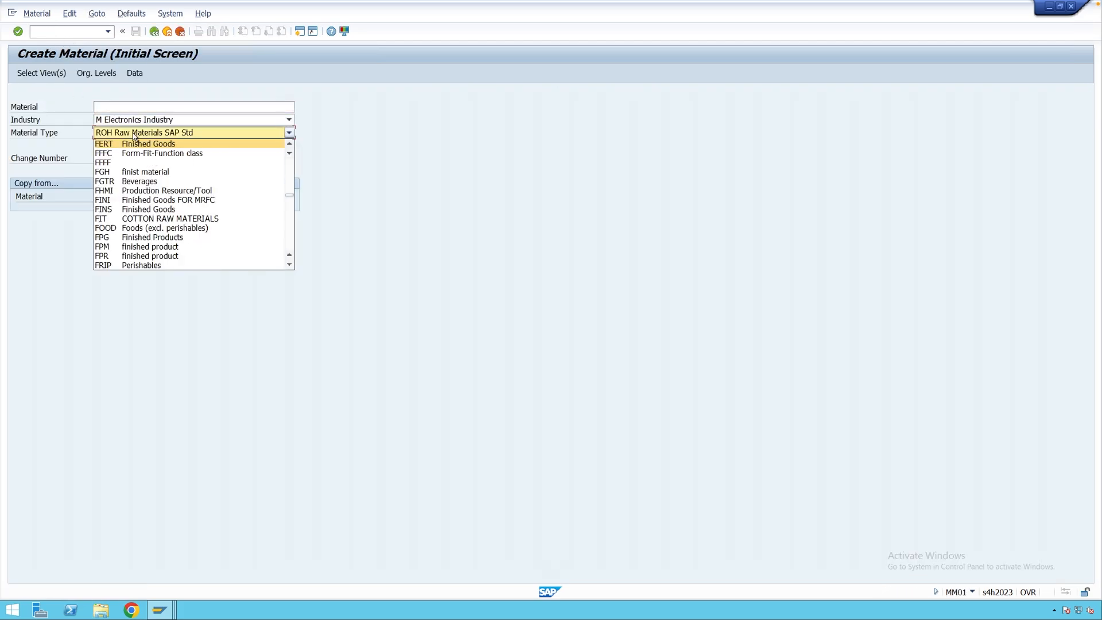
pyautogui.press('Return')
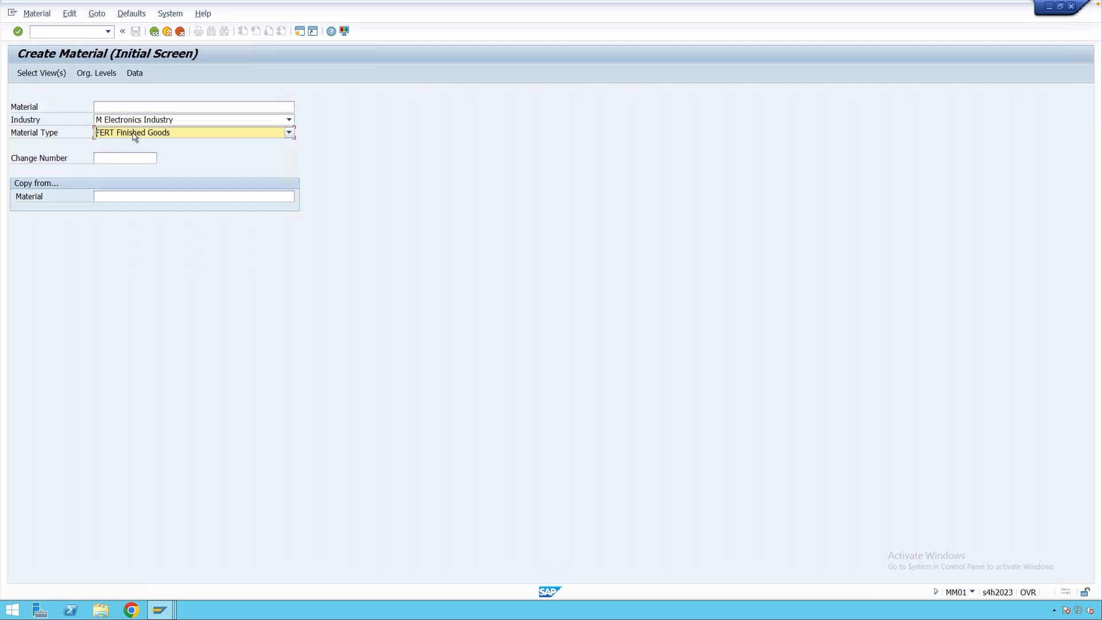
pyautogui.press('Return')
# - Select the Basic Data 1 and Accounting 1 views and enter plant M001 as the organizational level
pyautogui.click(210, 150)
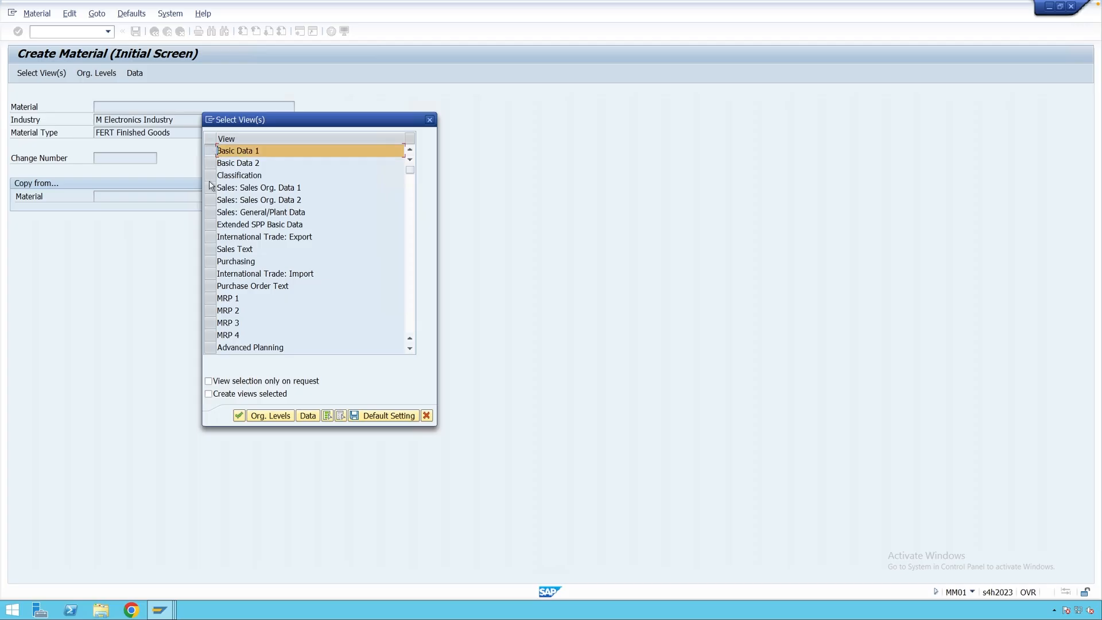
pyautogui.scroll(-2, 215, 313)
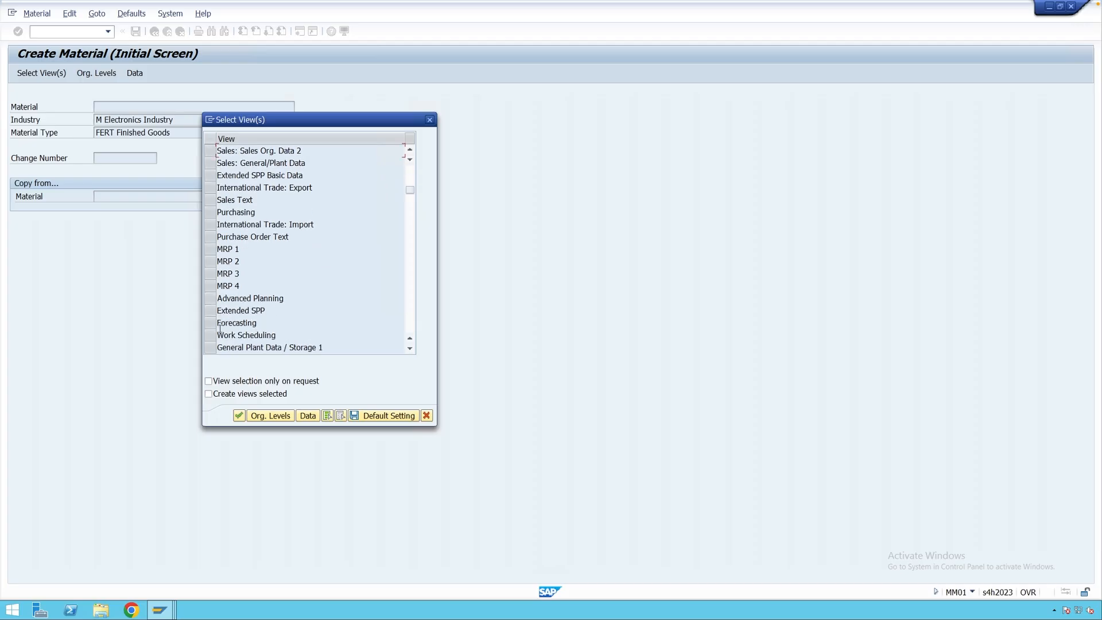
pyautogui.scroll(-1, 220, 329)
pyautogui.scroll(-3, 227, 333)
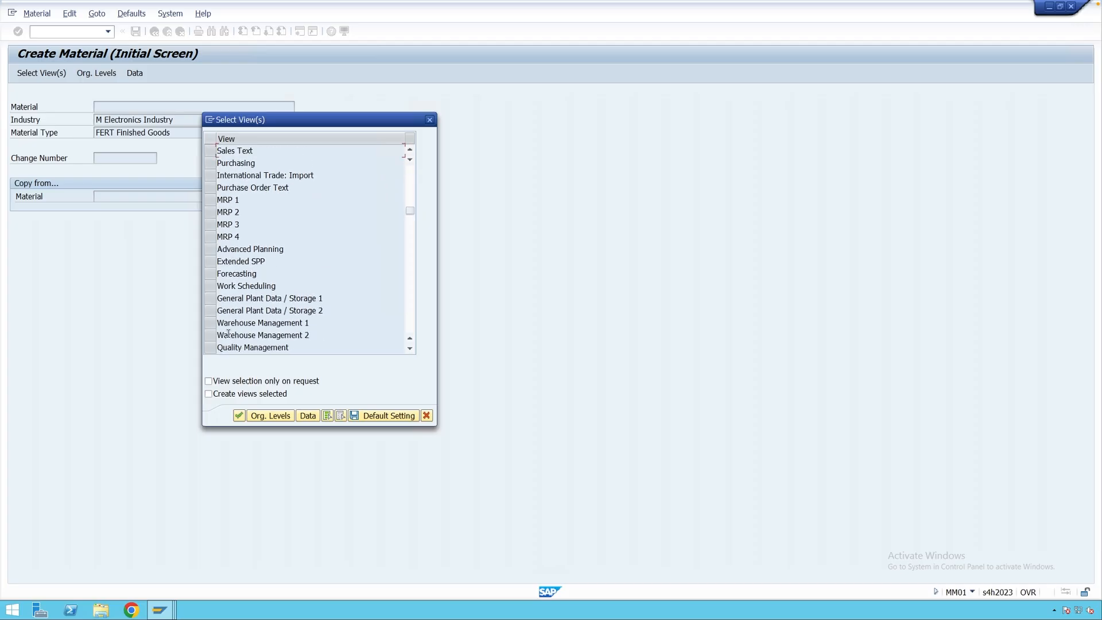
pyautogui.scroll(-4, 228, 338)
pyautogui.click(210, 310)
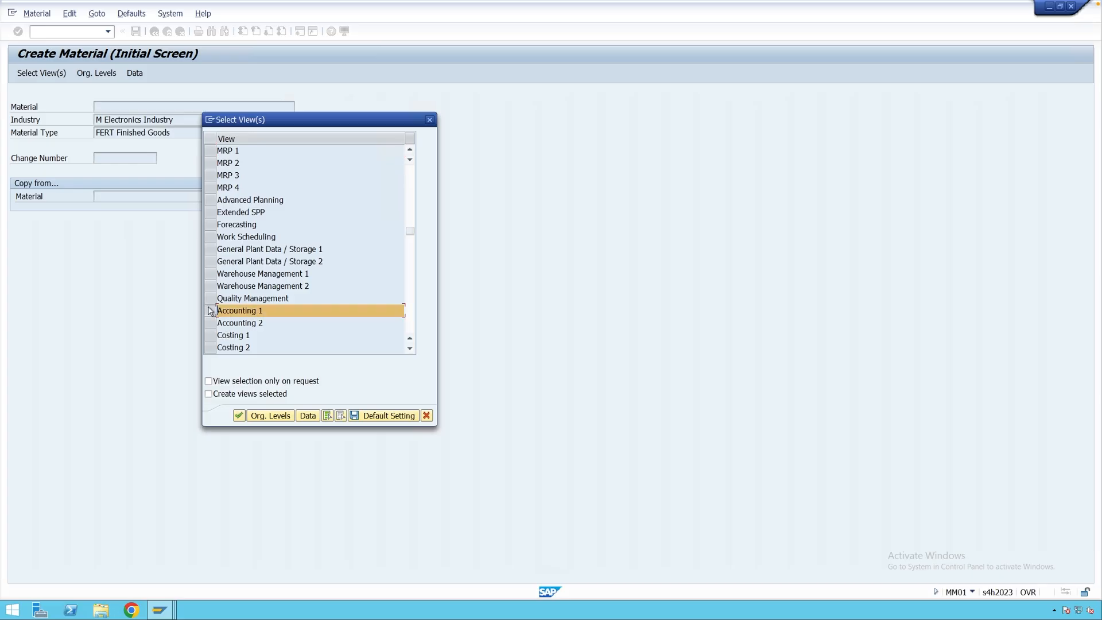
pyautogui.press('Return')
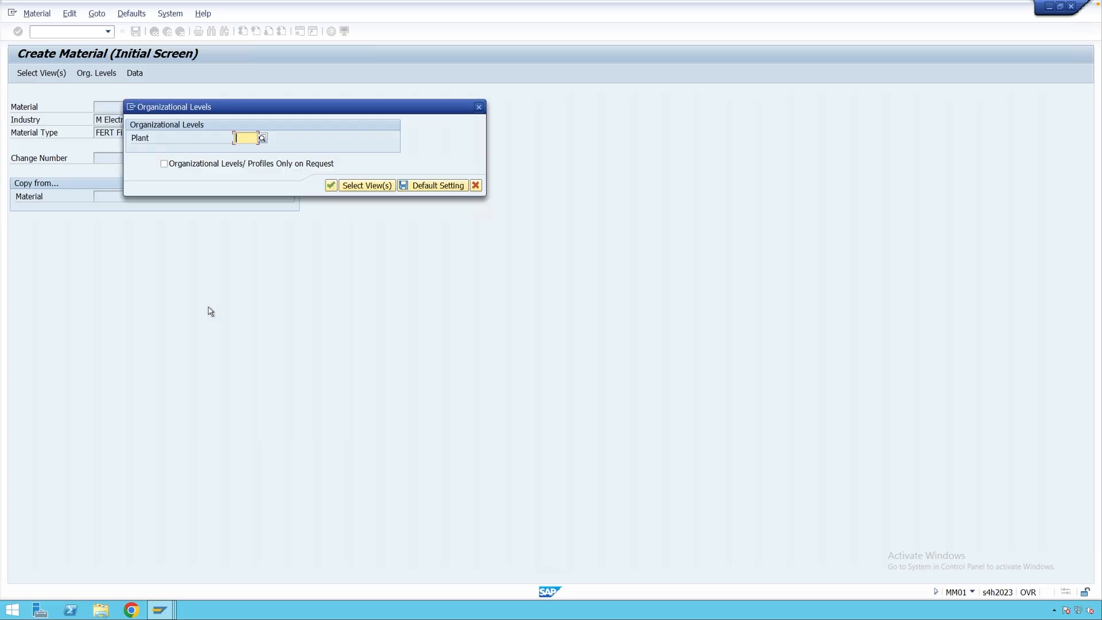
pyautogui.write('m001')
pyautogui.press('Return')
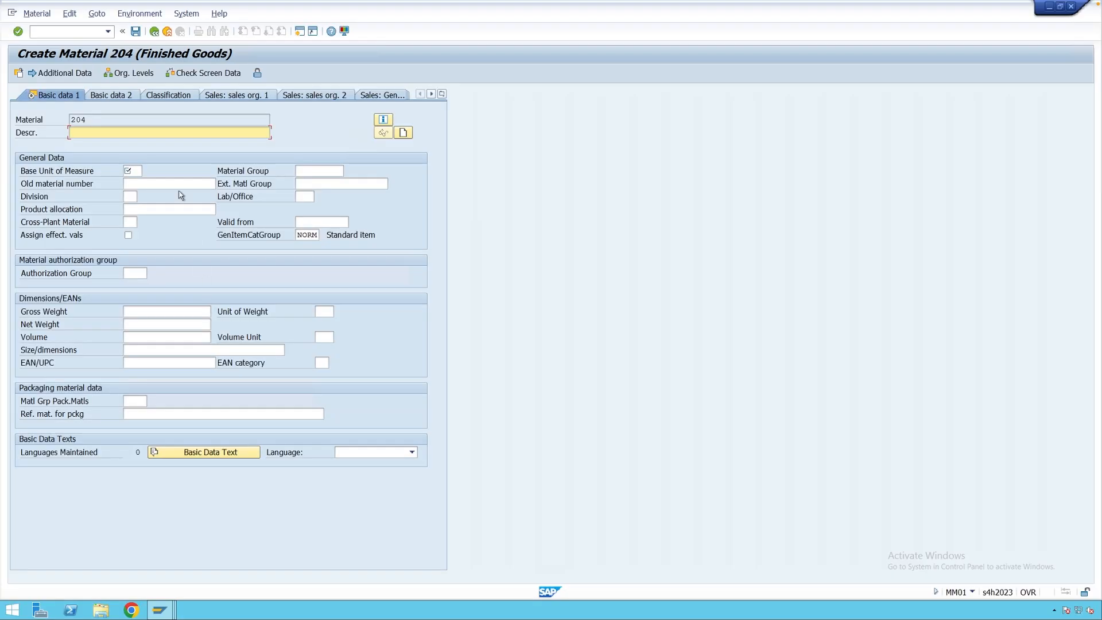
# - Enter the description "Finished goods", base unit KG and material group 01, then continue to Accounting 1
pyautogui.write('Finished goods')
pyautogui.click(128, 171)
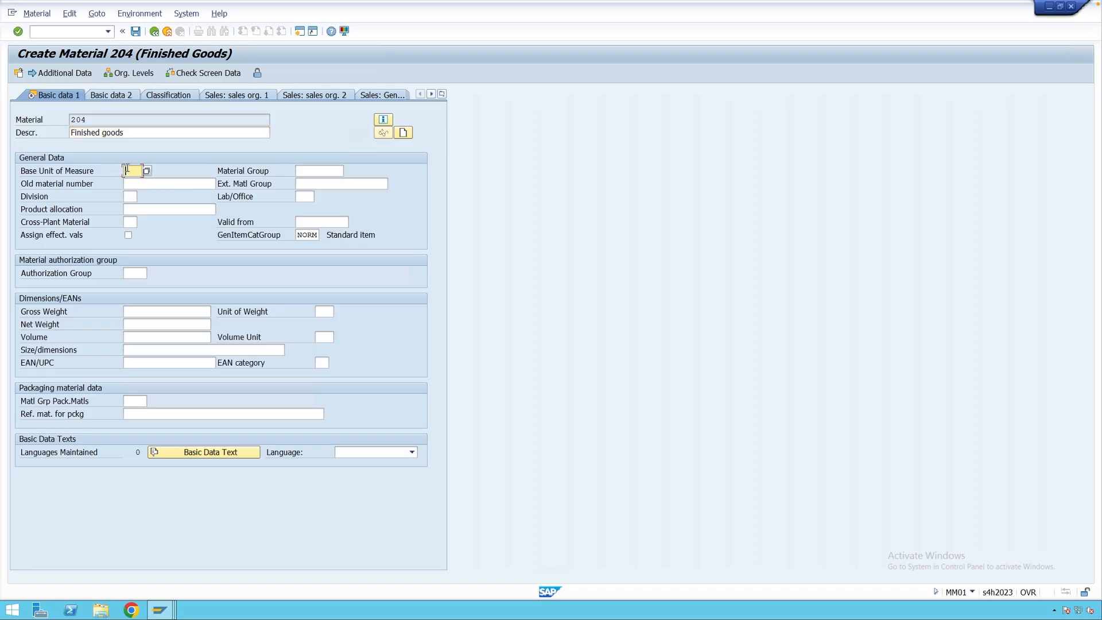
pyautogui.write('KG')
pyautogui.click(303, 170)
pyautogui.click(309, 182)
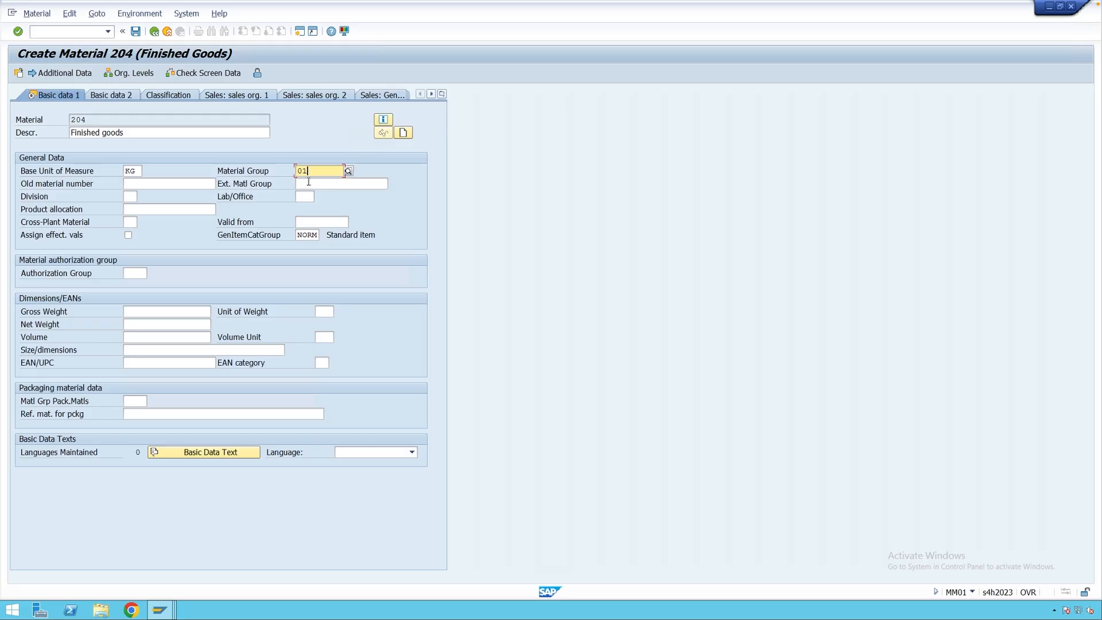
pyautogui.press('Return')
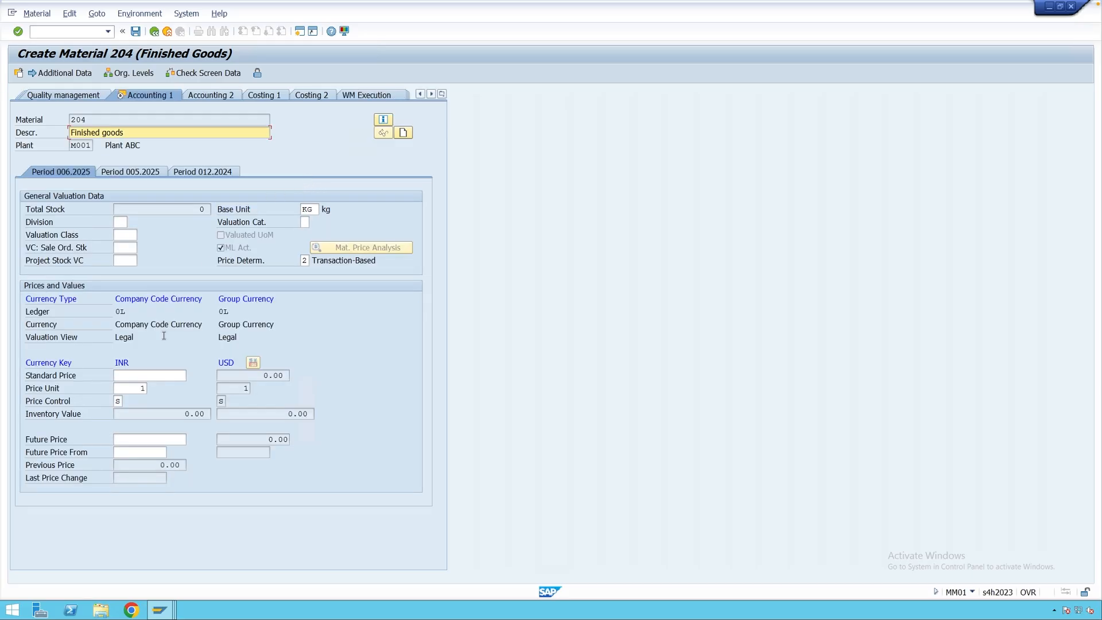
# - Compare the new material's price control with the price control in FERT's material type details, then return to the material
pyautogui.click(120, 401)
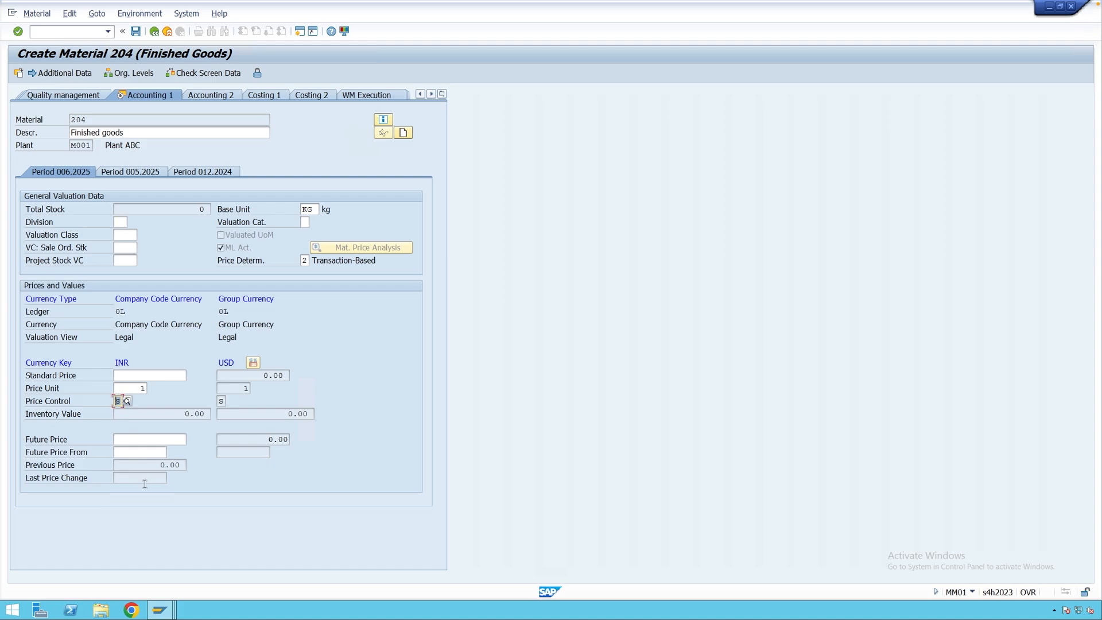
pyautogui.click(161, 609)
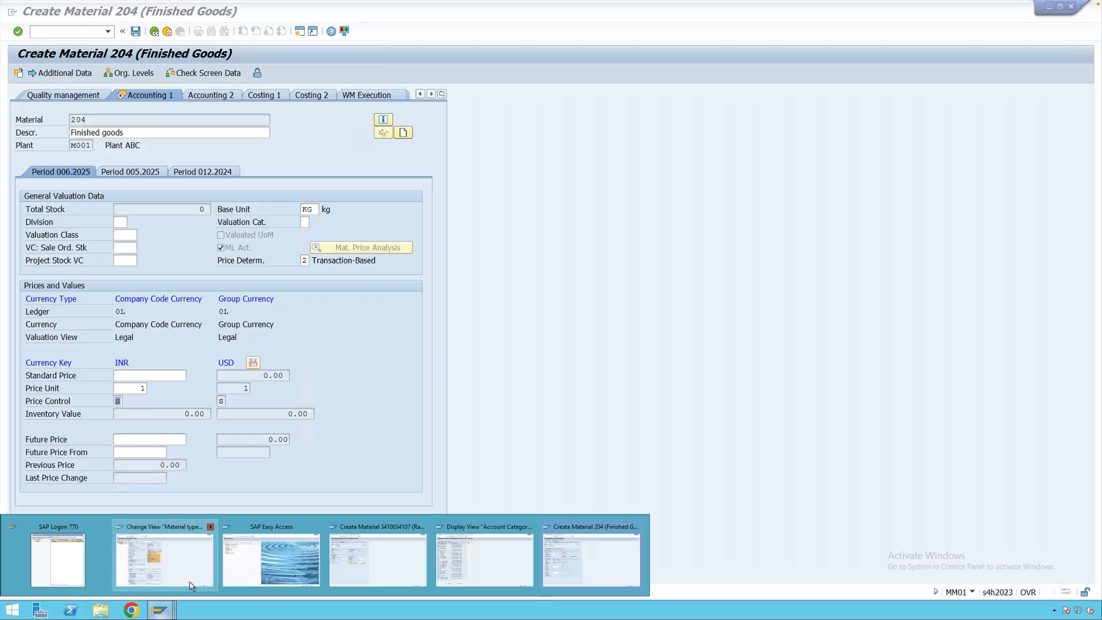
pyautogui.click(168, 565)
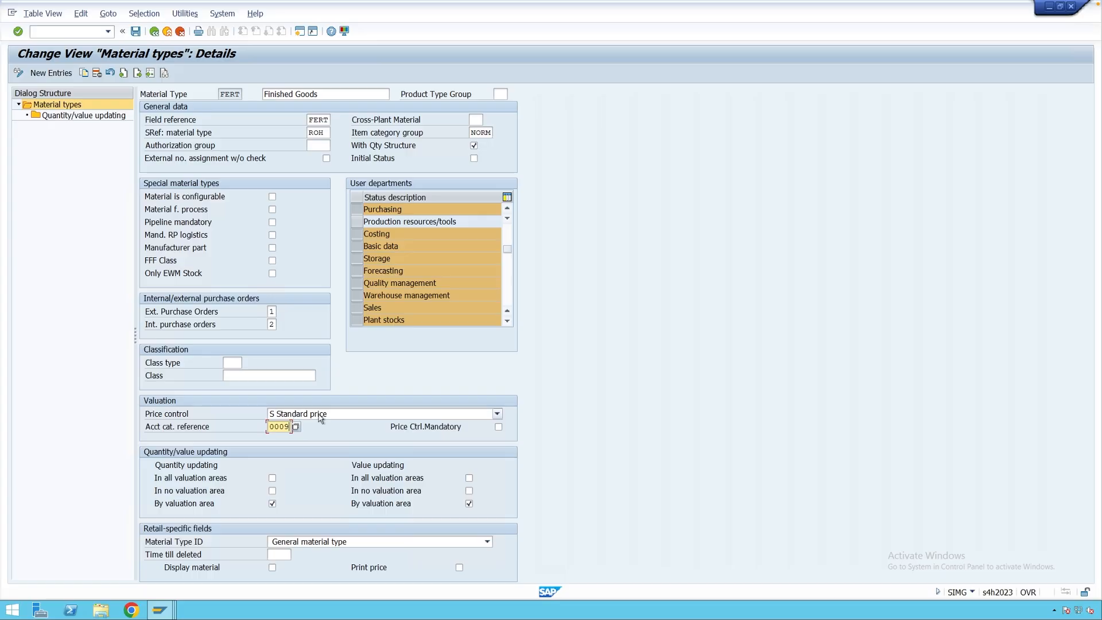
pyautogui.click(163, 611)
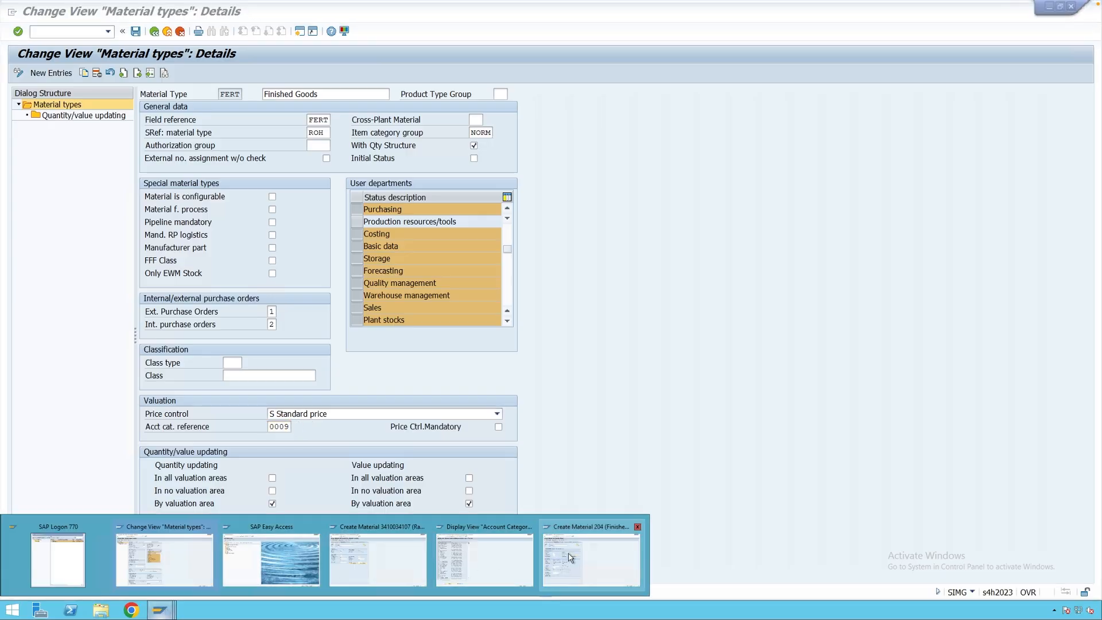
pyautogui.click(571, 558)
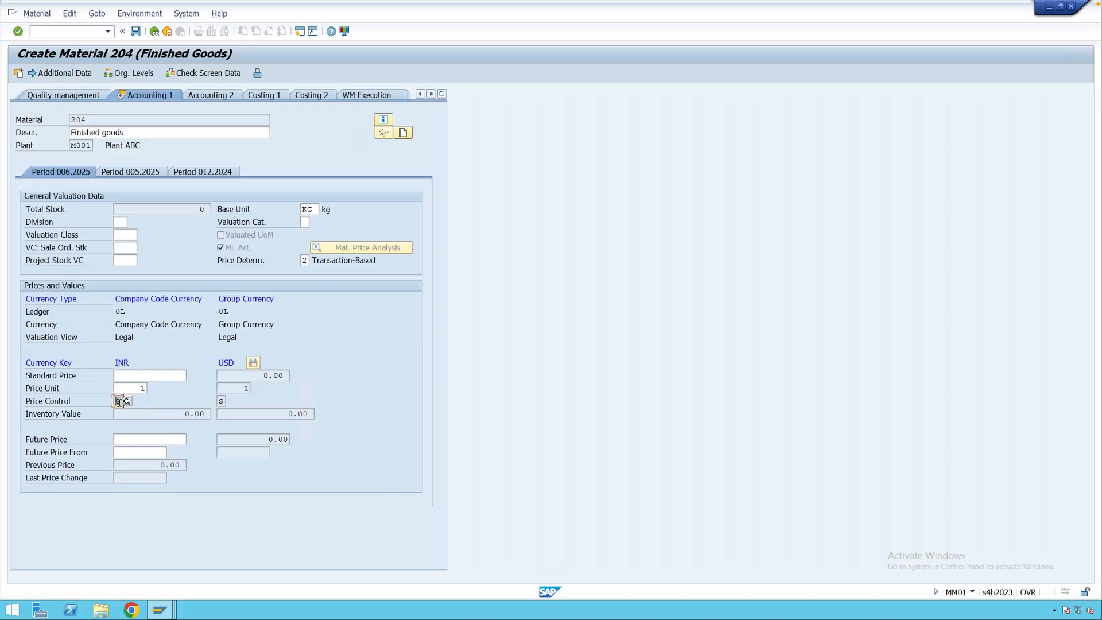
# - Enter S as the material's price control, recheck FERT's valuation settings and return to Accounting 1
pyautogui.write('S')
pyautogui.click(159, 610)
pyautogui.click(148, 560)
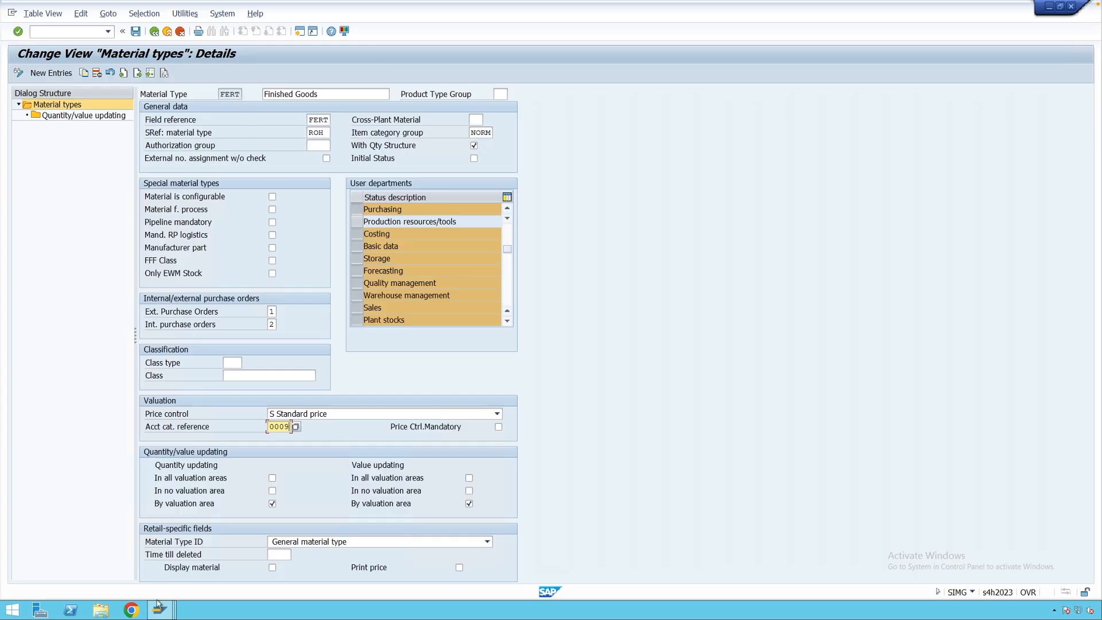
pyautogui.moveTo(158, 613)
pyautogui.click(592, 554)
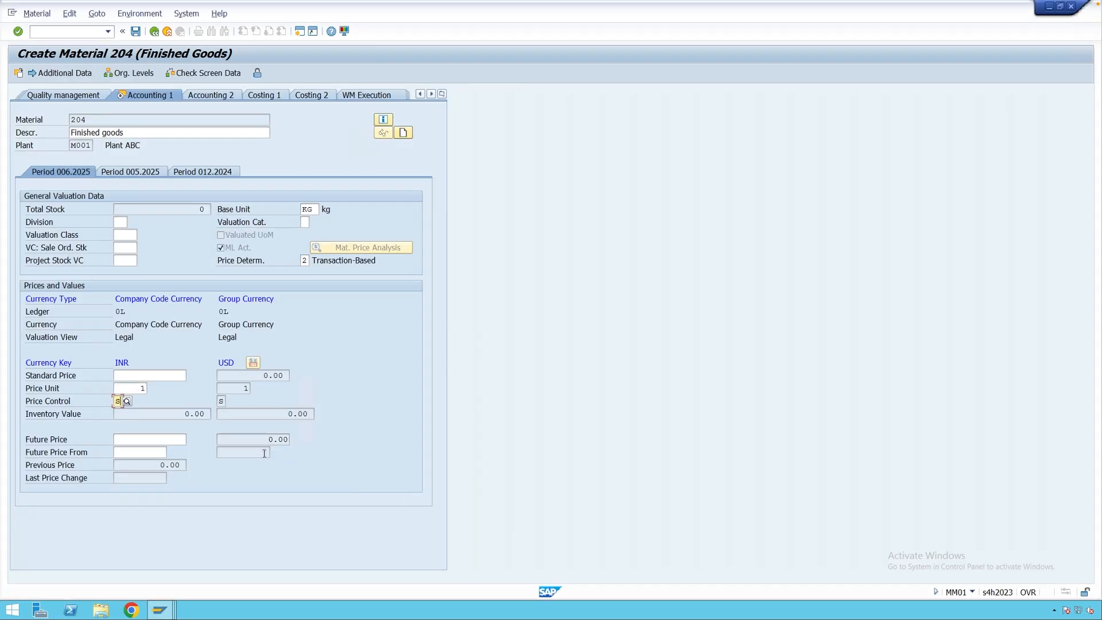
# - Review the price control options for the finished goods material, then list its available valuation classes
pyautogui.click(127, 400)
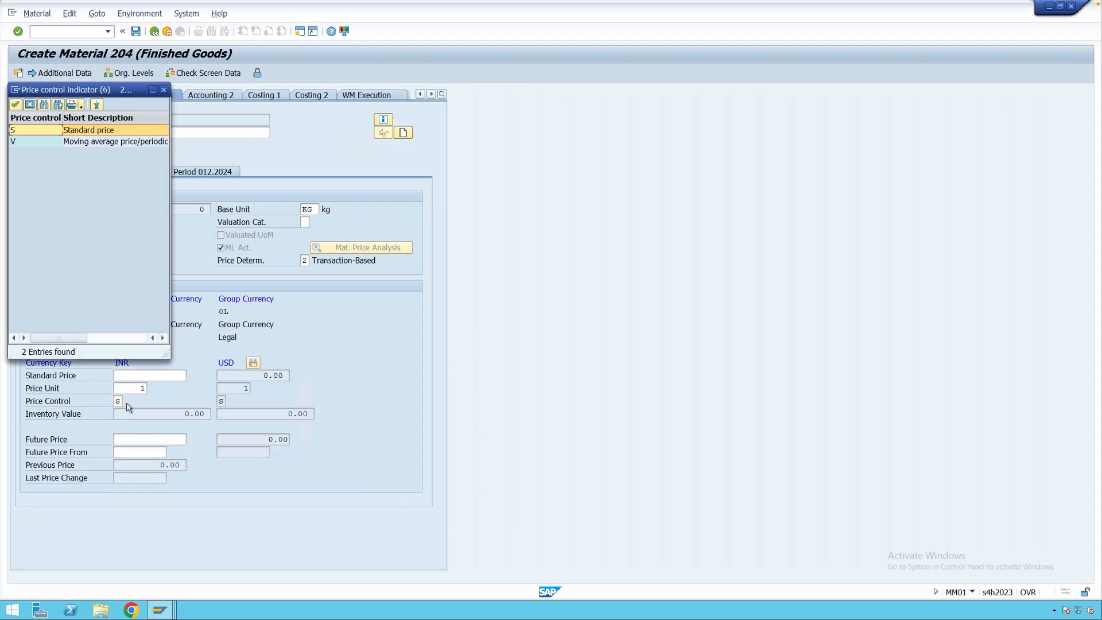
pyautogui.click(163, 91)
pyautogui.click(125, 236)
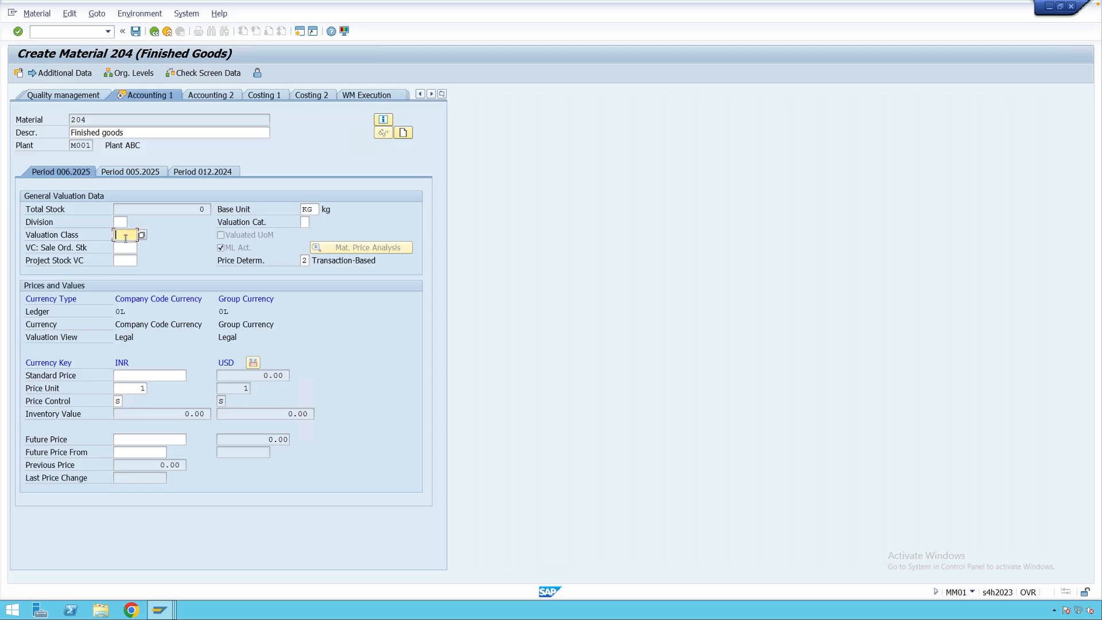
pyautogui.click(141, 235)
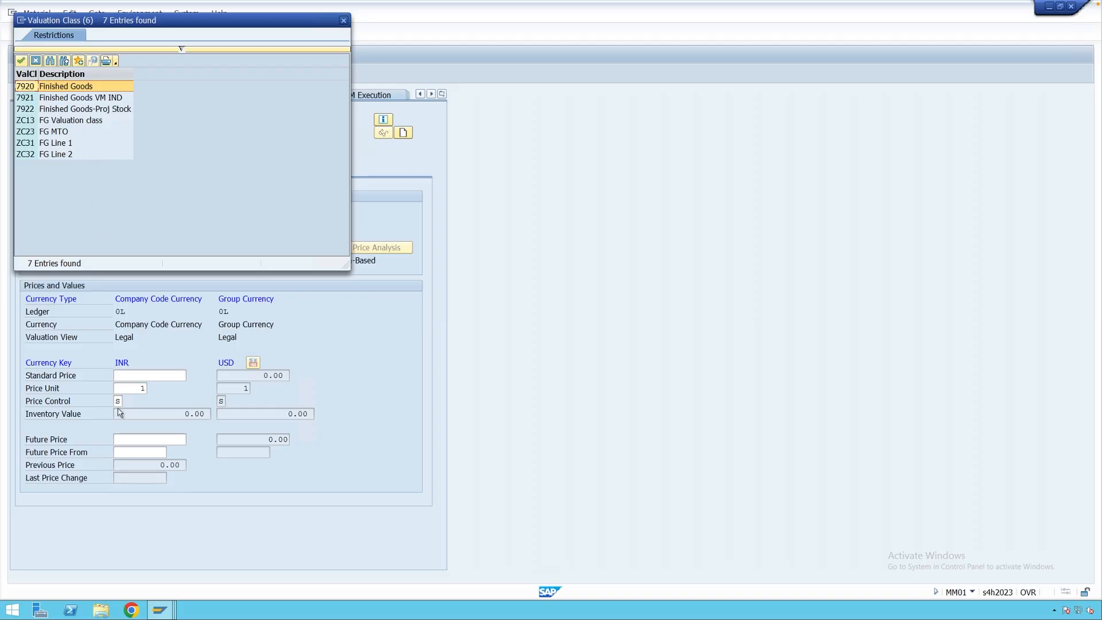
# - Compare the finished goods valuation classes with those offered for the raw material in Accounting 1, then return to material 204
pyautogui.click(160, 609)
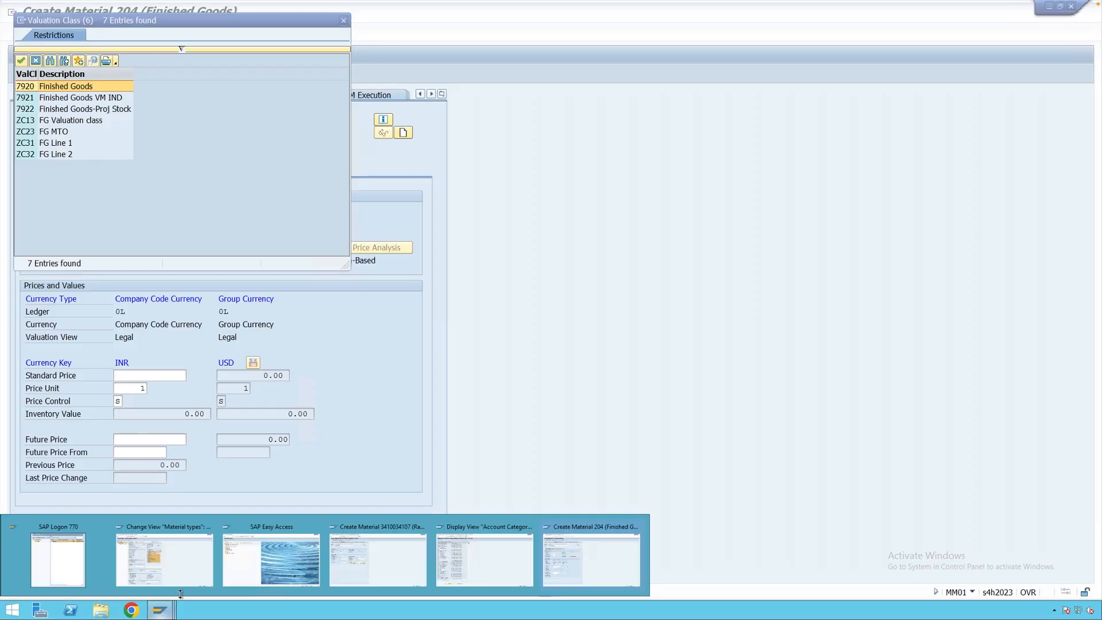
pyautogui.click(384, 558)
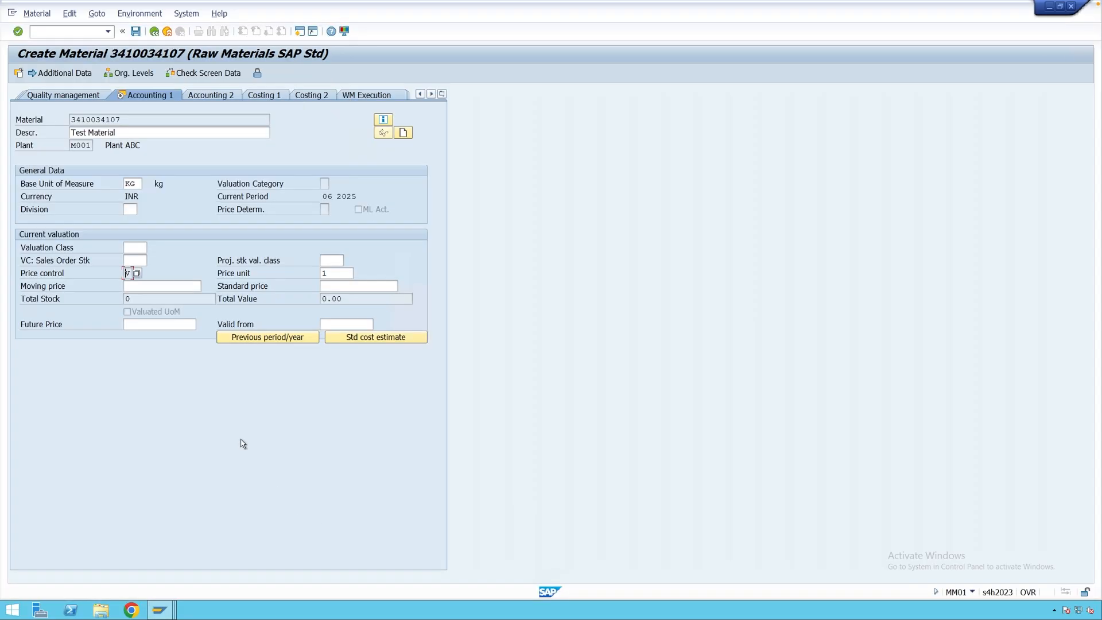
pyautogui.click(135, 248)
pyautogui.click(154, 248)
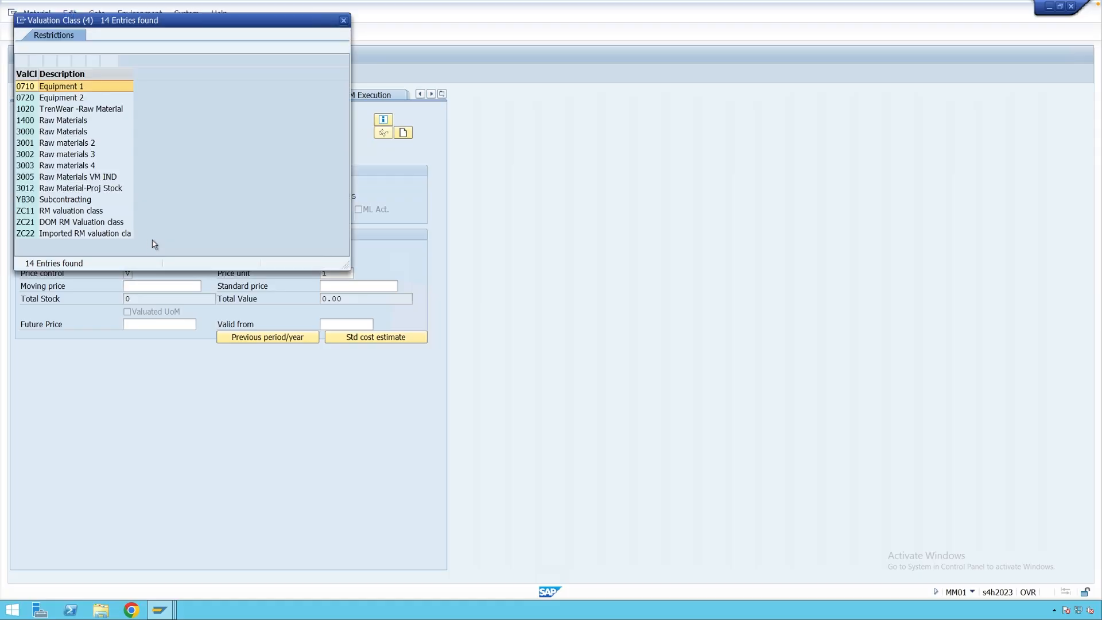
pyautogui.click(164, 610)
pyautogui.click(566, 543)
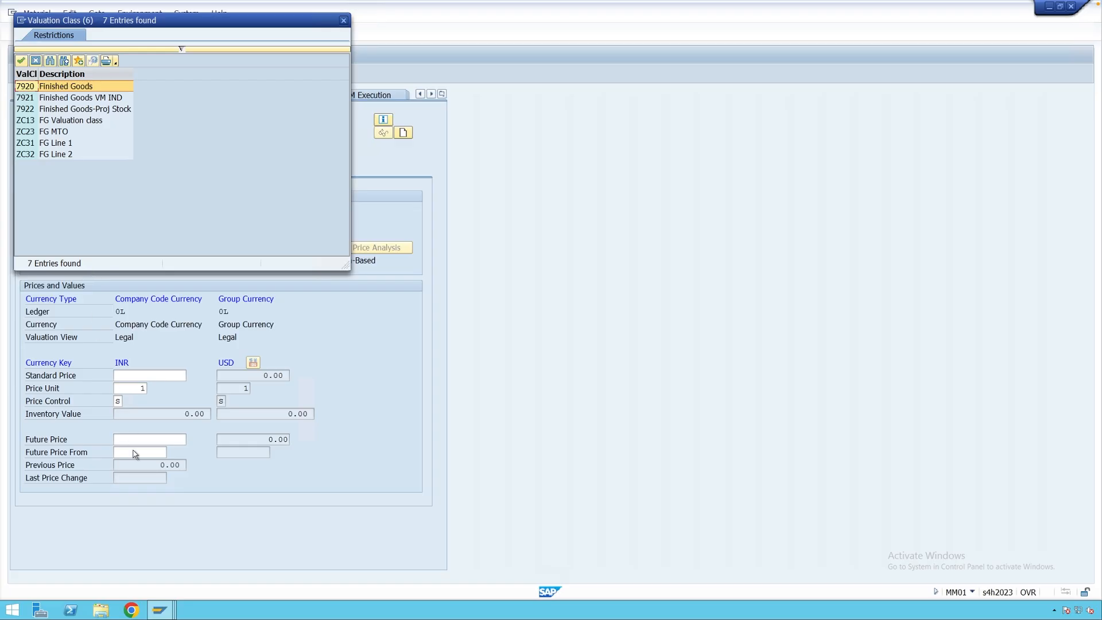
# - Check FERT's account category reference and filter the valuation classes overview in OMSK by reference 0009
pyautogui.moveTo(159, 610)
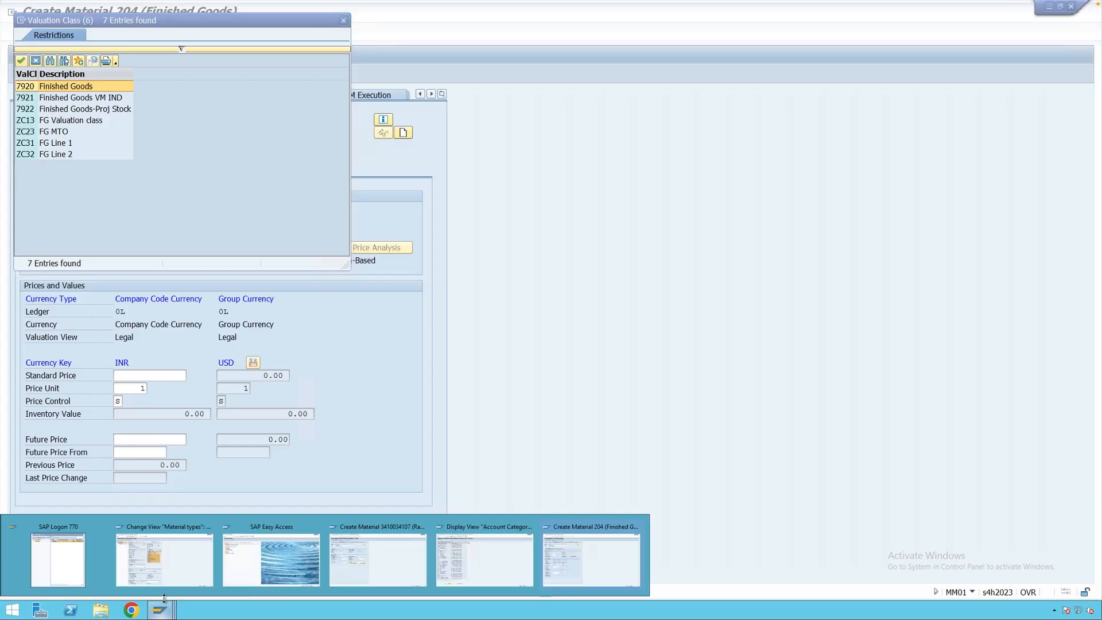
pyautogui.click(178, 577)
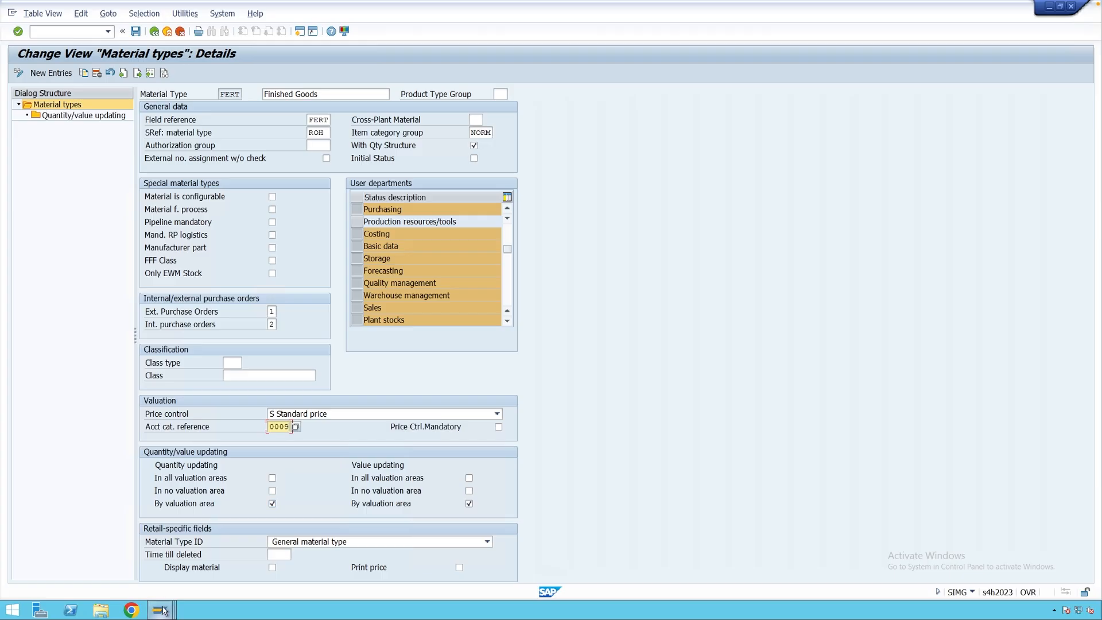
pyautogui.moveTo(161, 610)
pyautogui.click(344, 559)
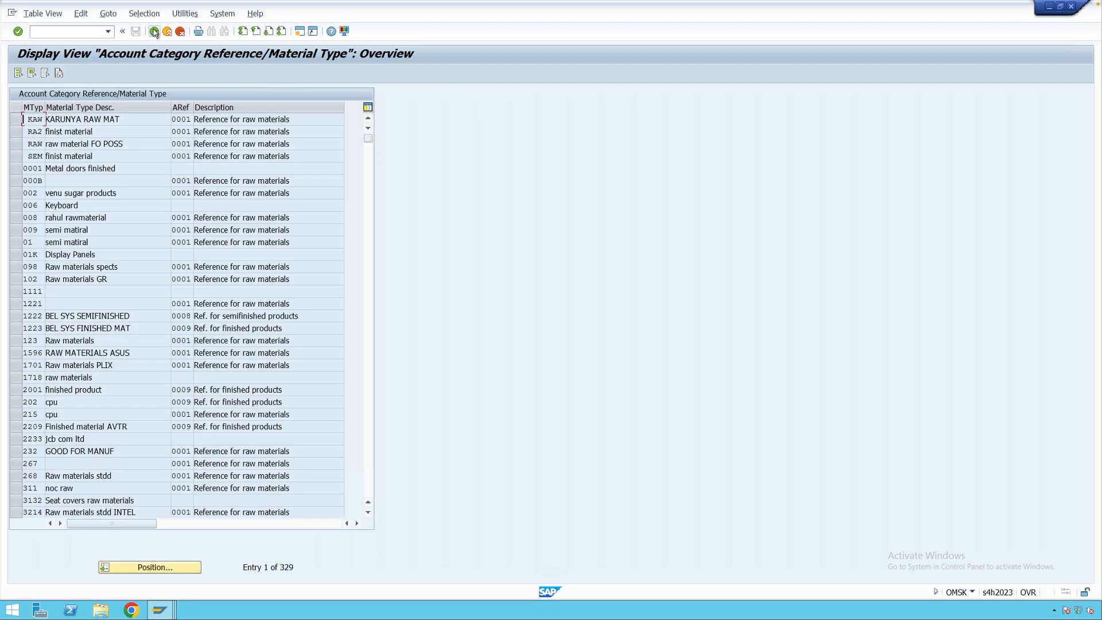
pyautogui.click(154, 32)
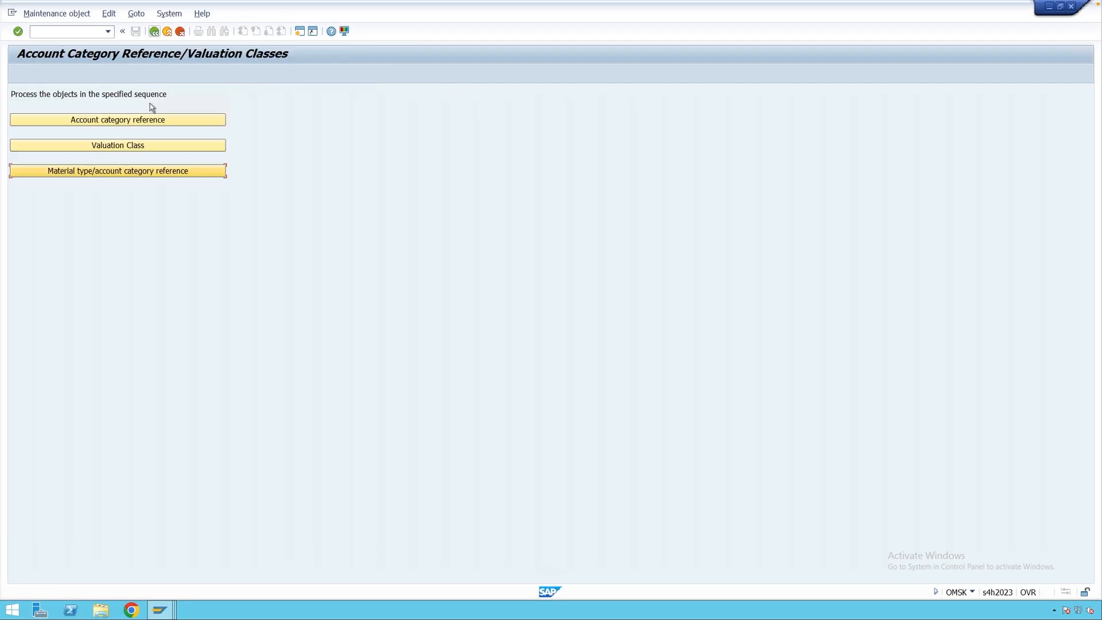
pyautogui.click(105, 147)
pyautogui.click(144, 14)
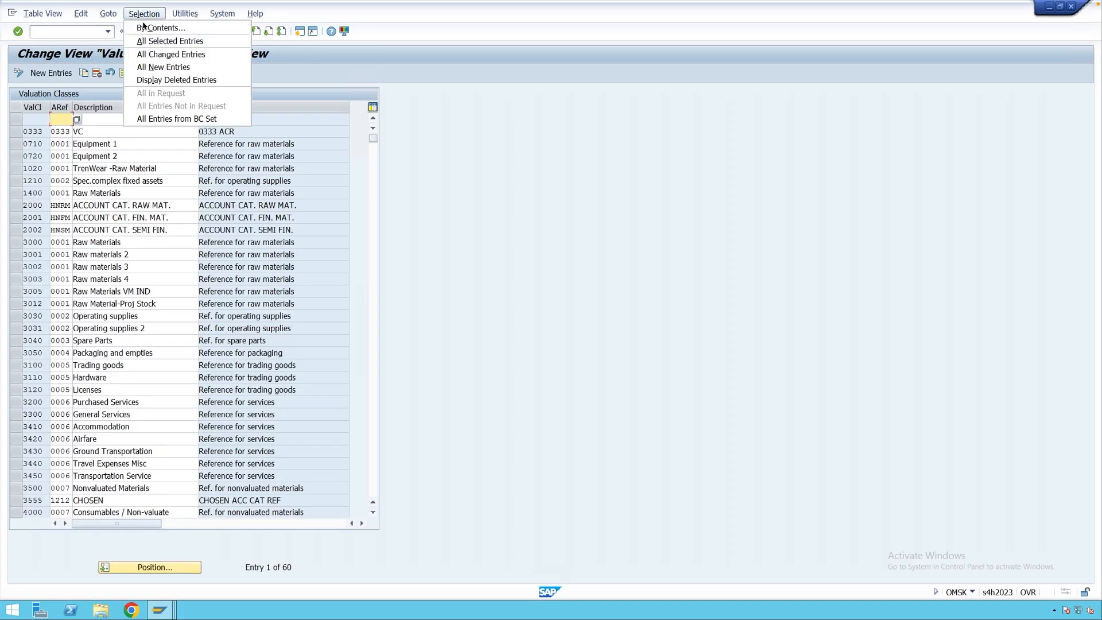
pyautogui.click(154, 28)
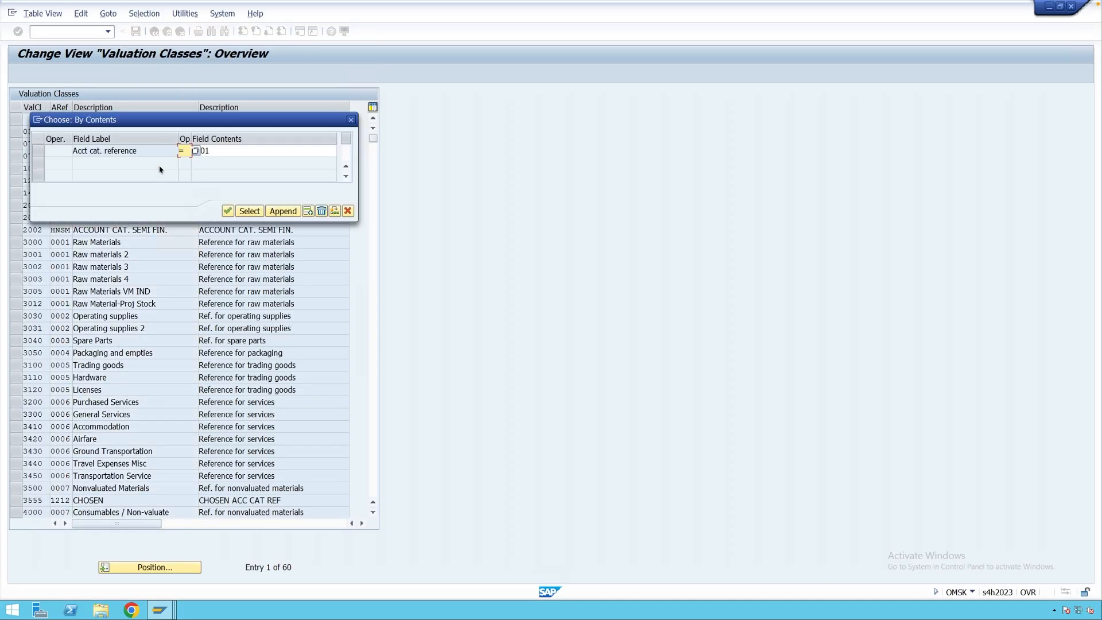
pyautogui.click(207, 151)
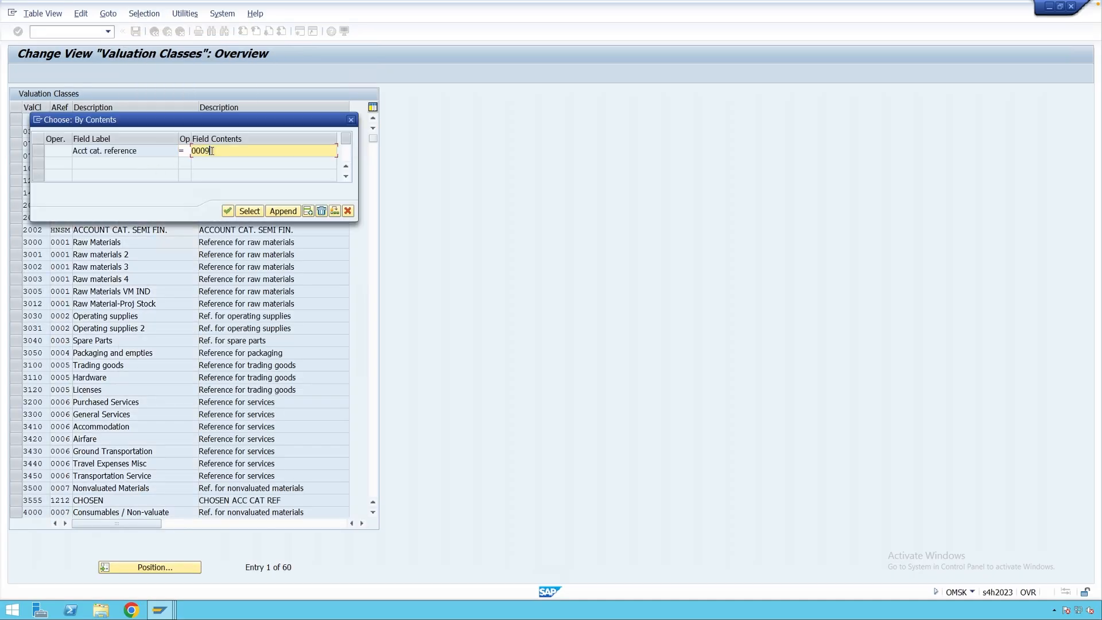
pyautogui.click(251, 212)
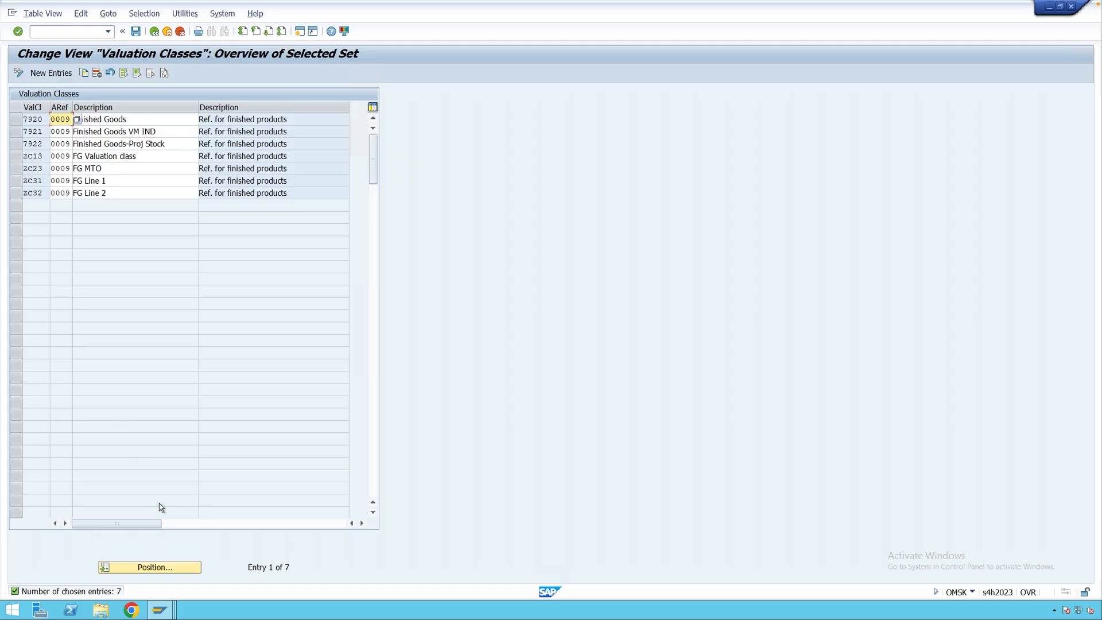
# - Compare the filtered valuation classes with the list offered in material 204, then recheck FERT's account category reference
pyautogui.click(161, 610)
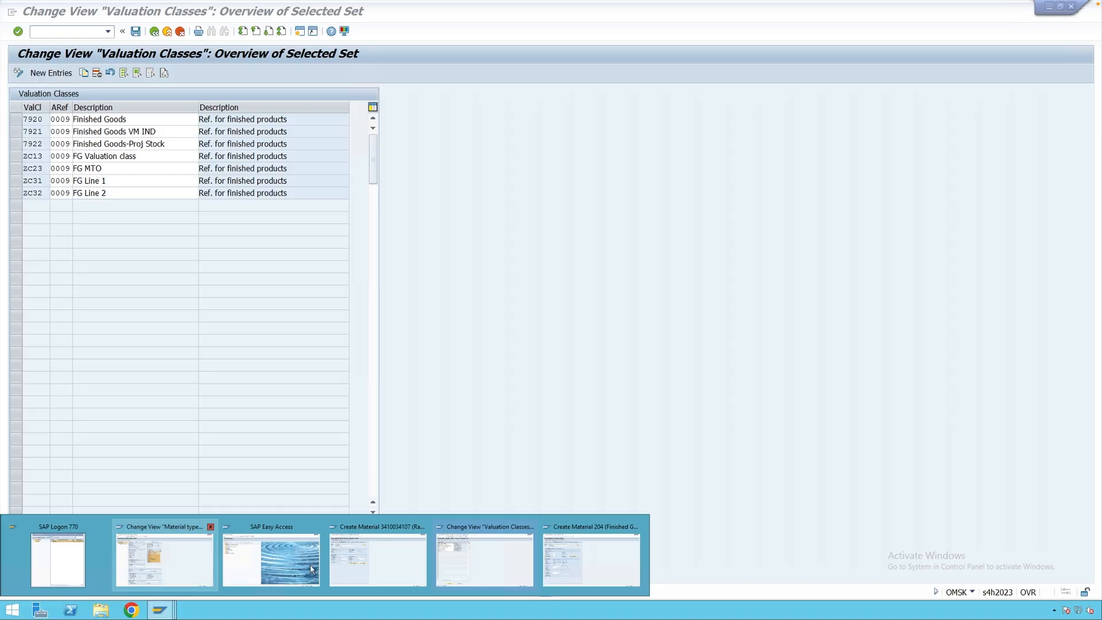
pyautogui.click(586, 552)
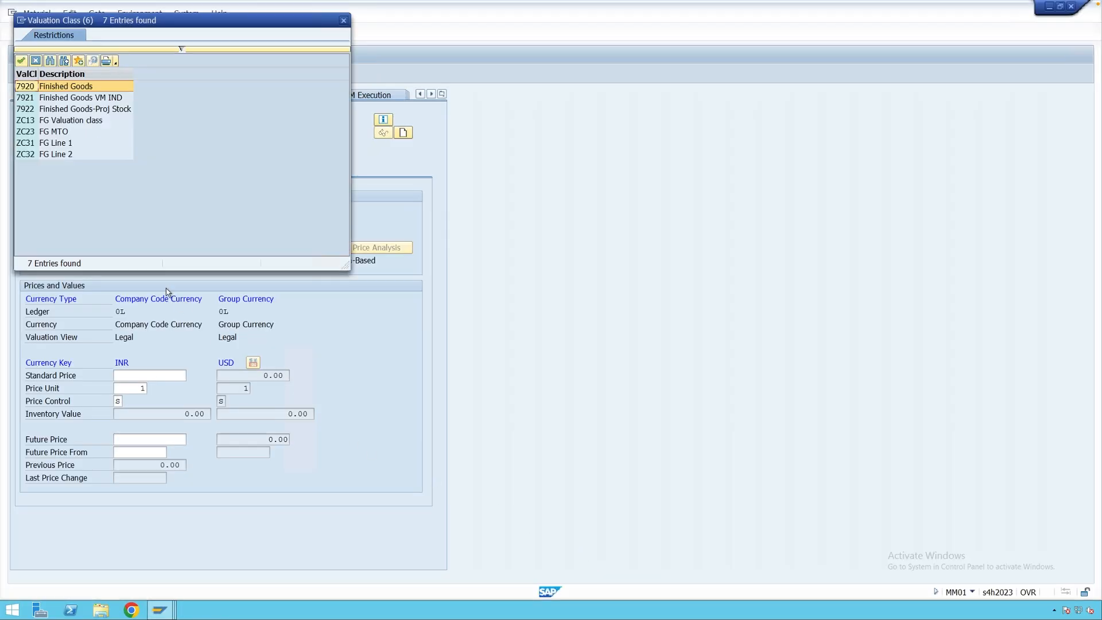
pyautogui.click(160, 609)
pyautogui.click(449, 566)
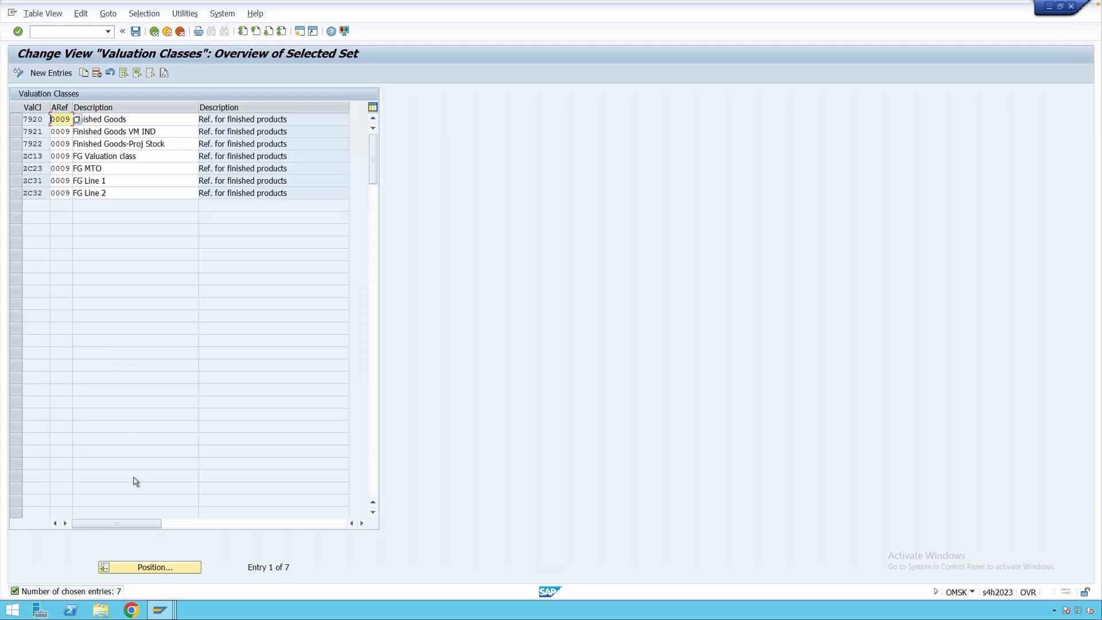
pyautogui.click(160, 610)
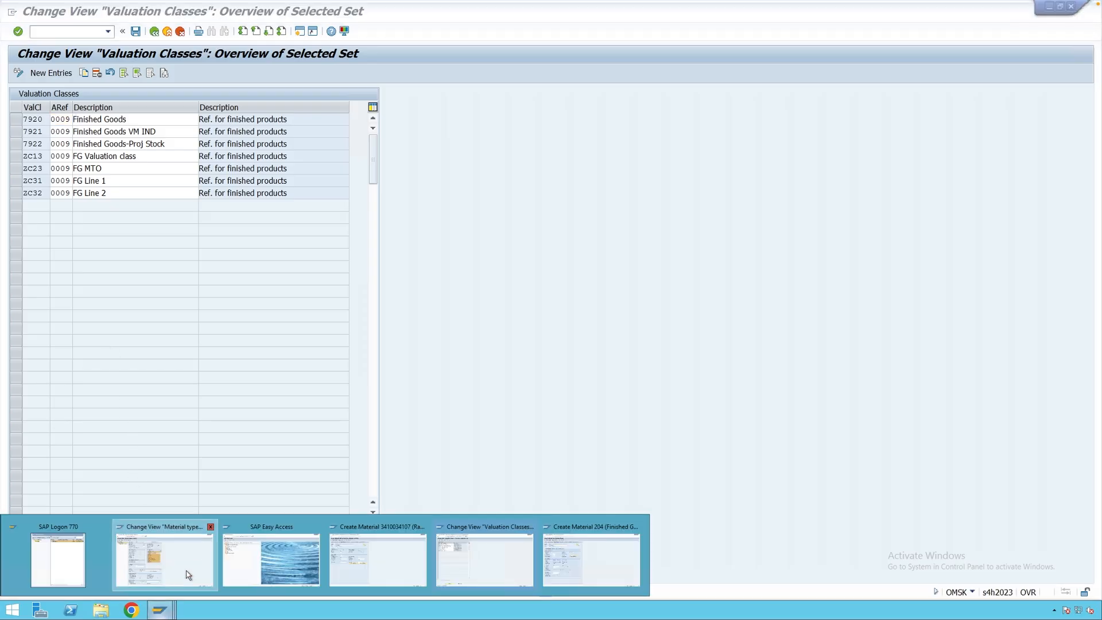
pyautogui.click(187, 574)
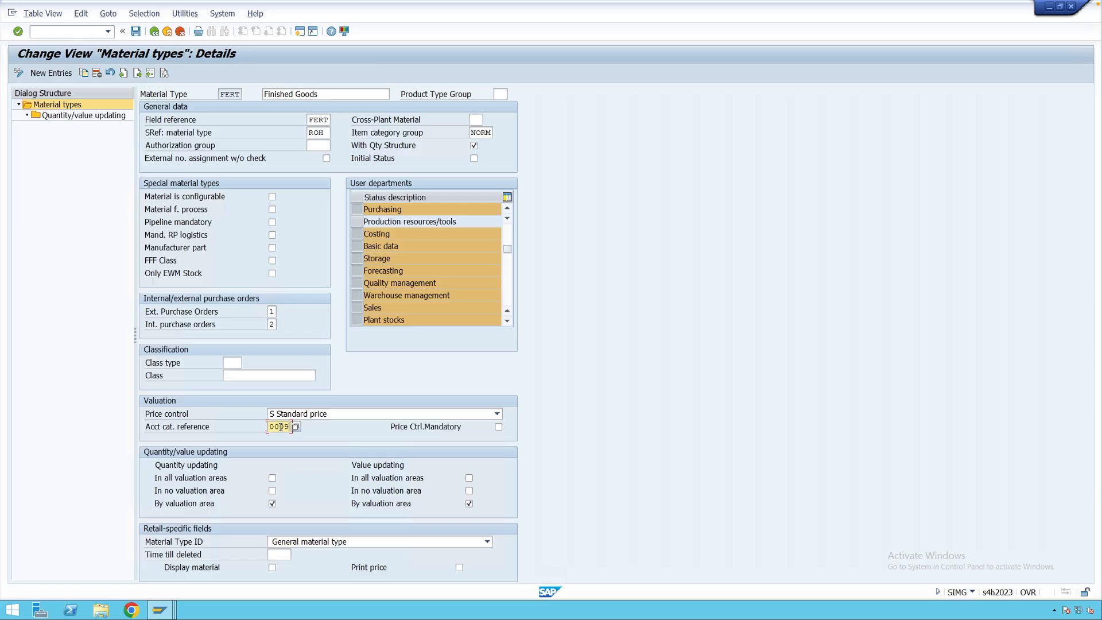
pyautogui.press('Return')
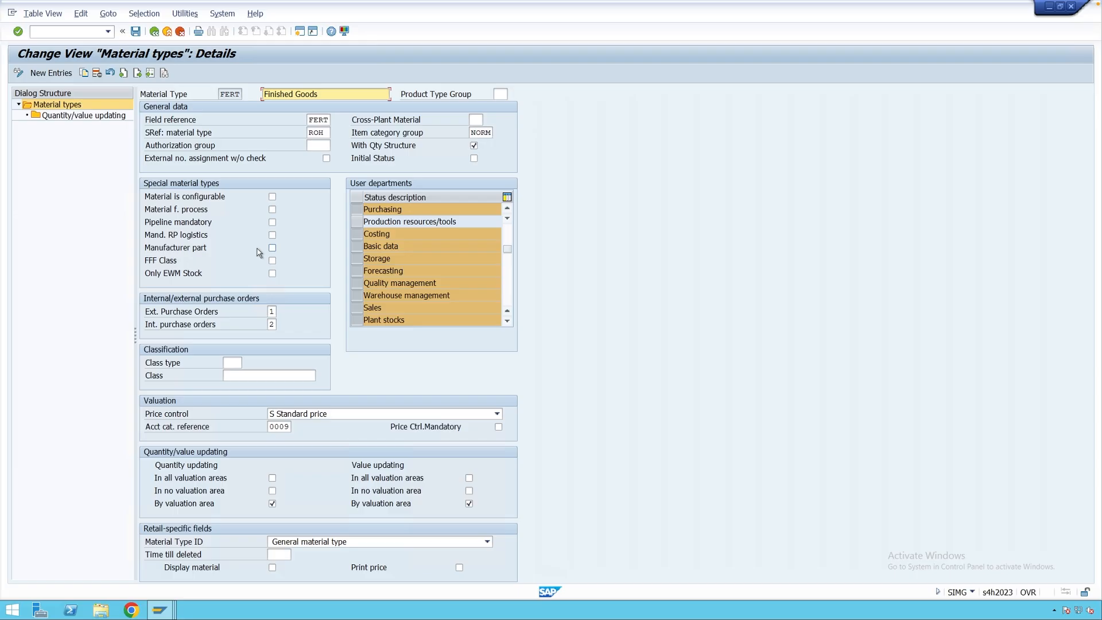
# - Locate material type ROH in the material types overview and start a copy of it
pyautogui.click(153, 32)
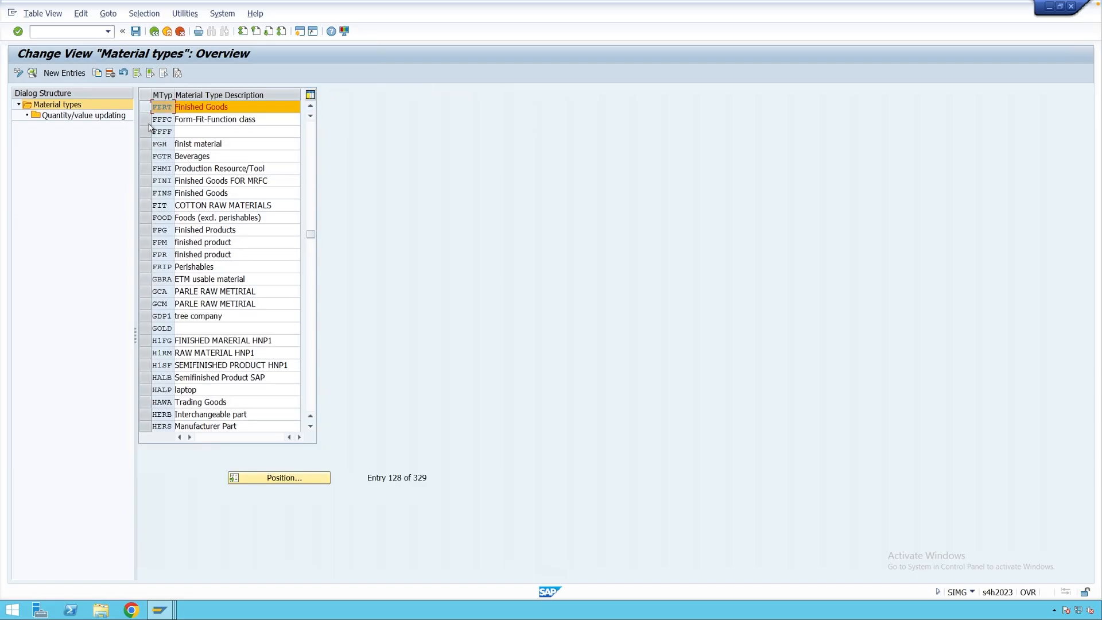
pyautogui.click(299, 480)
pyautogui.write('r')
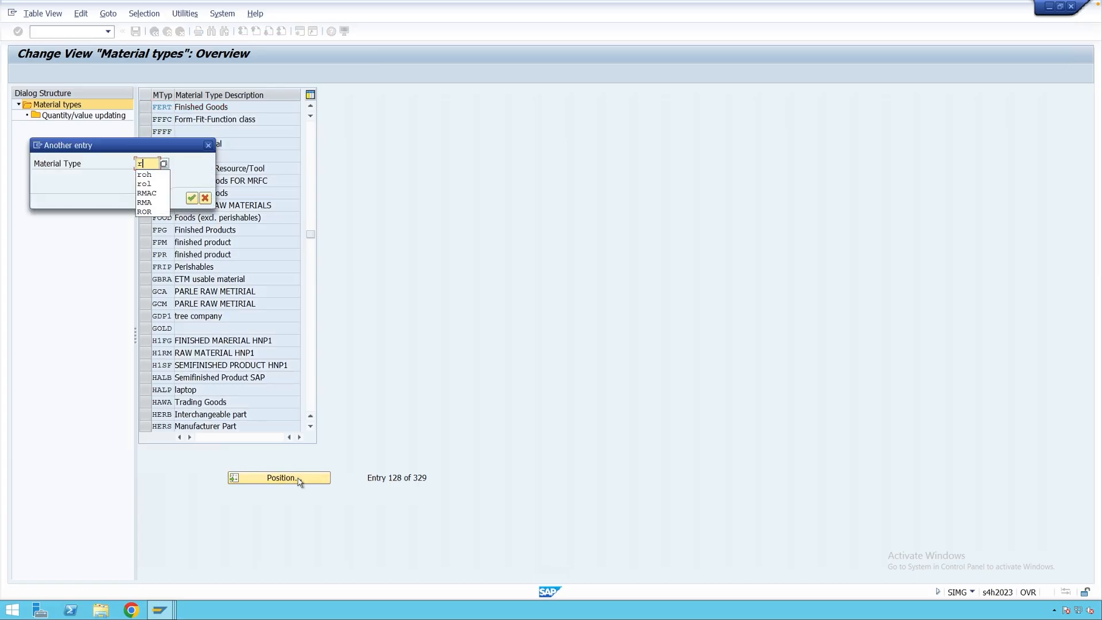
pyautogui.write('oh')
pyautogui.press('Return')
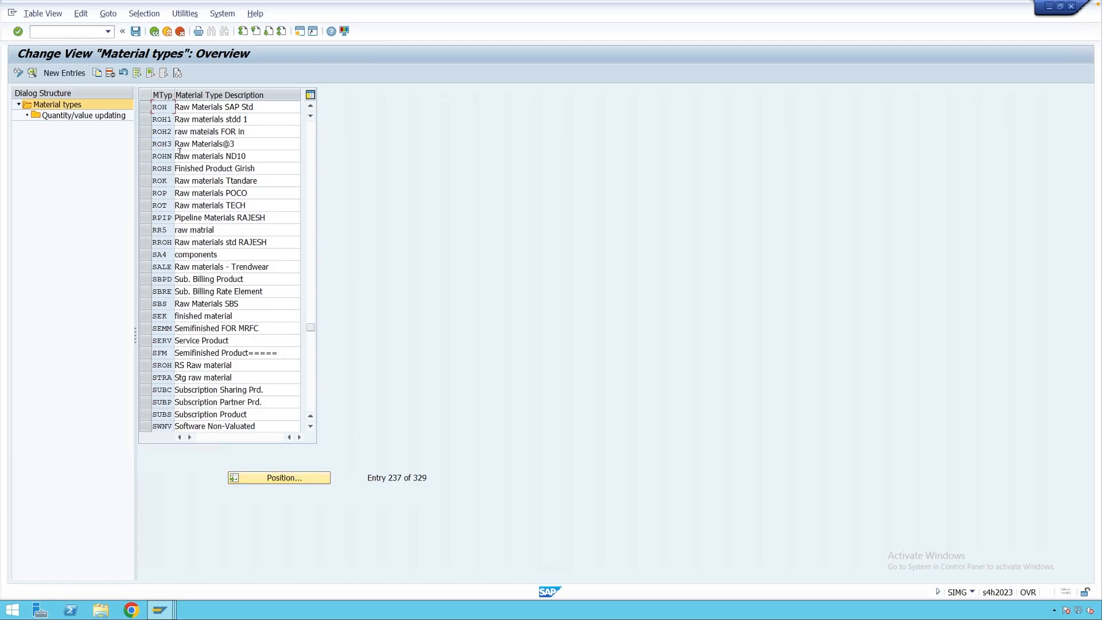
pyautogui.click(144, 107)
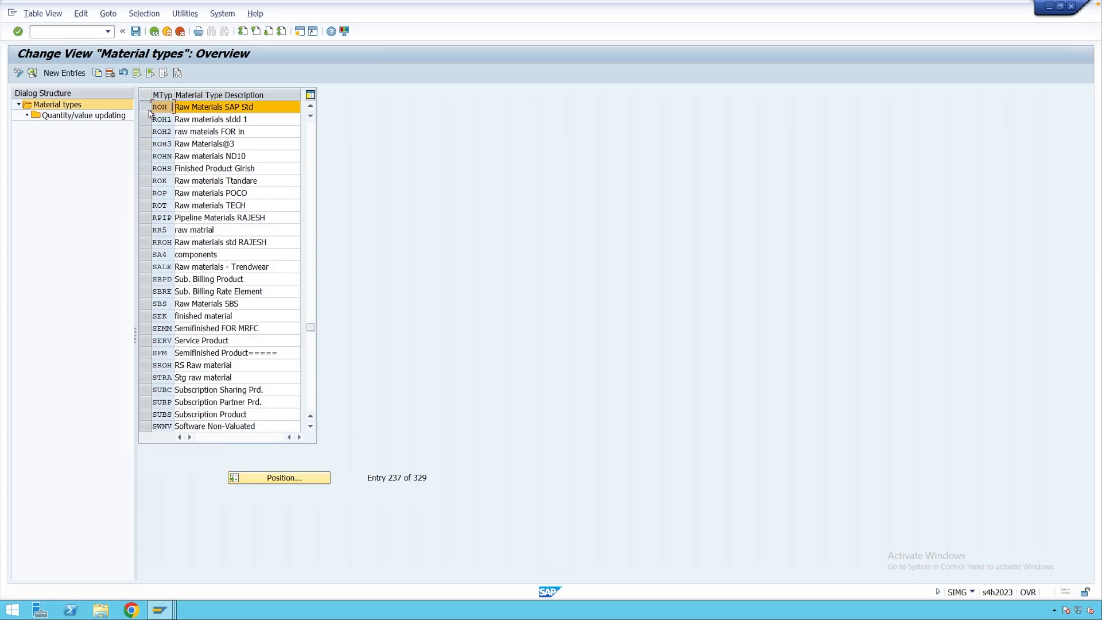
pyautogui.click(97, 73)
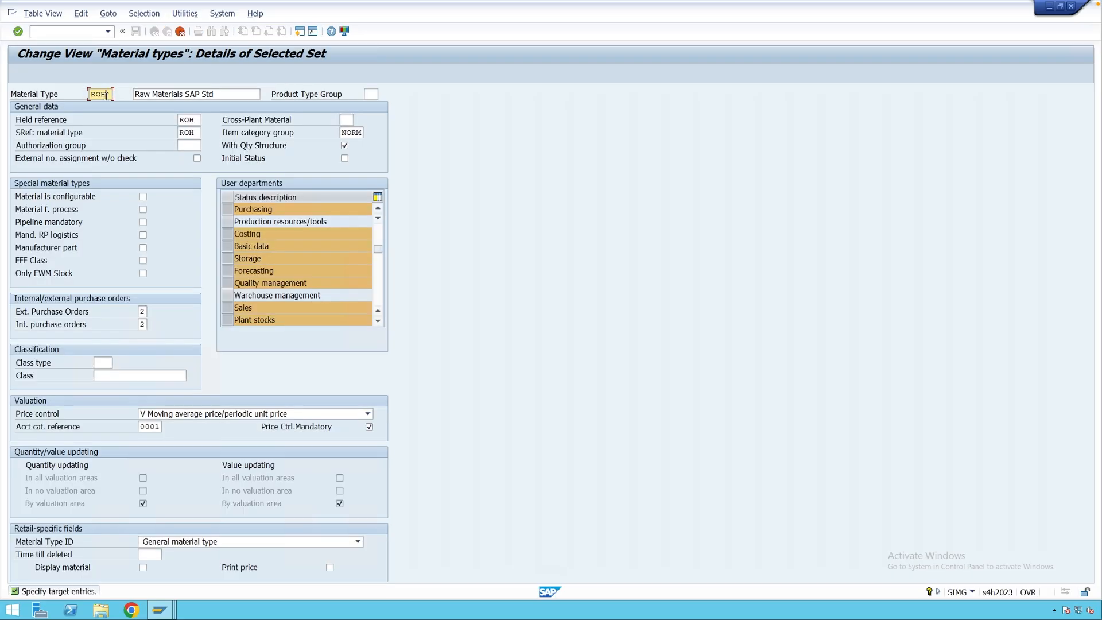
# - Name the copied material type YROH with the description "Raw Materials Custom" and accept it with its dependent entries
pyautogui.moveTo(107, 95); pyautogui.dragTo(89, 97)
pyautogui.write('YROH')
pyautogui.moveTo(187, 95); pyautogui.dragTo(223, 96)
pyautogui.write('C')
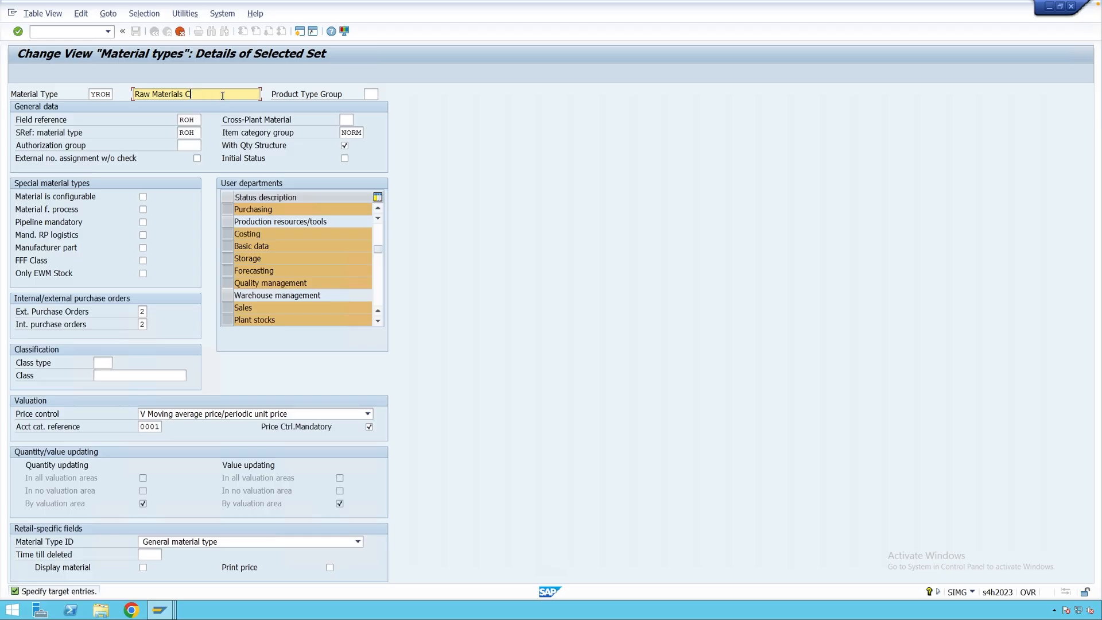
pyautogui.write('ustom')
pyautogui.press('Return')
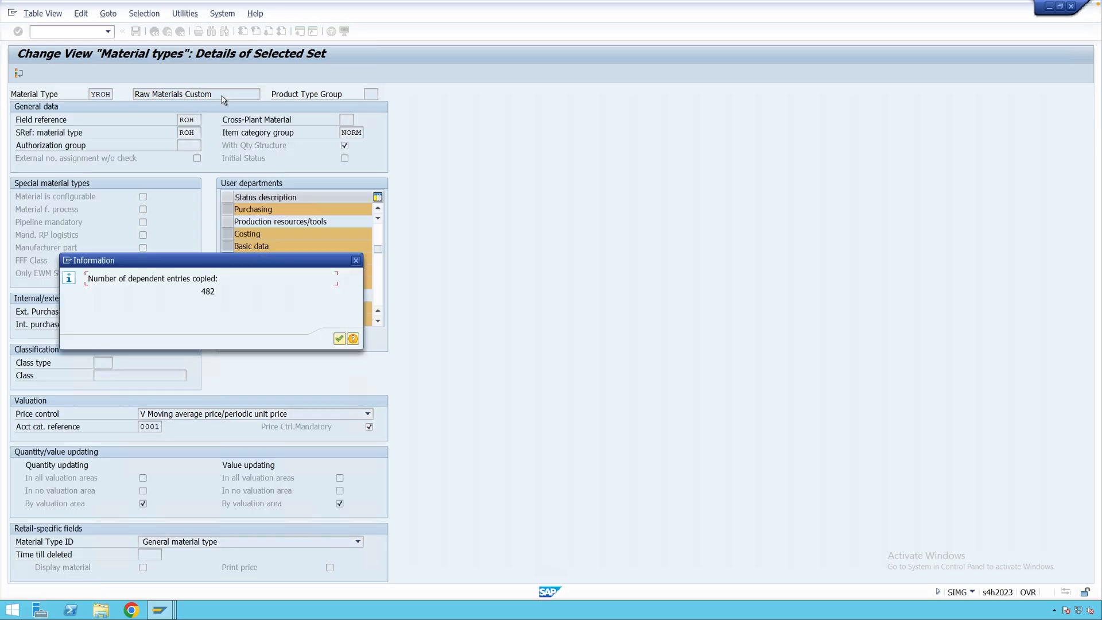
pyautogui.click(339, 339)
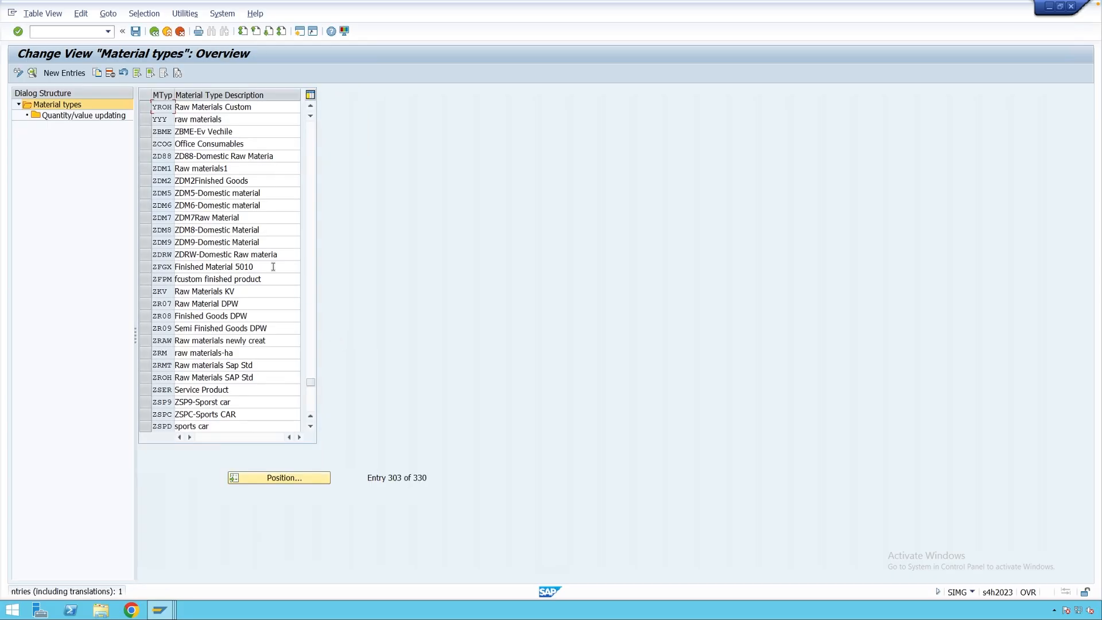
# - Deselect the Sales user department in YROH's details and save under the "MM: MASTER DATA" customizing request
pyautogui.doubleClick(164, 109)
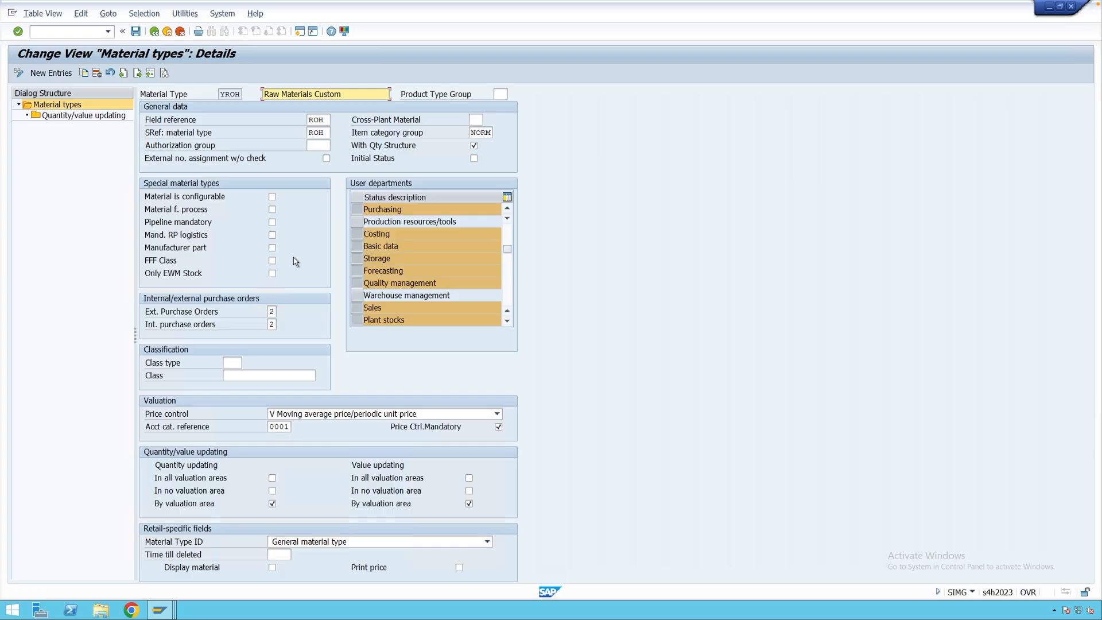
pyautogui.click(359, 310)
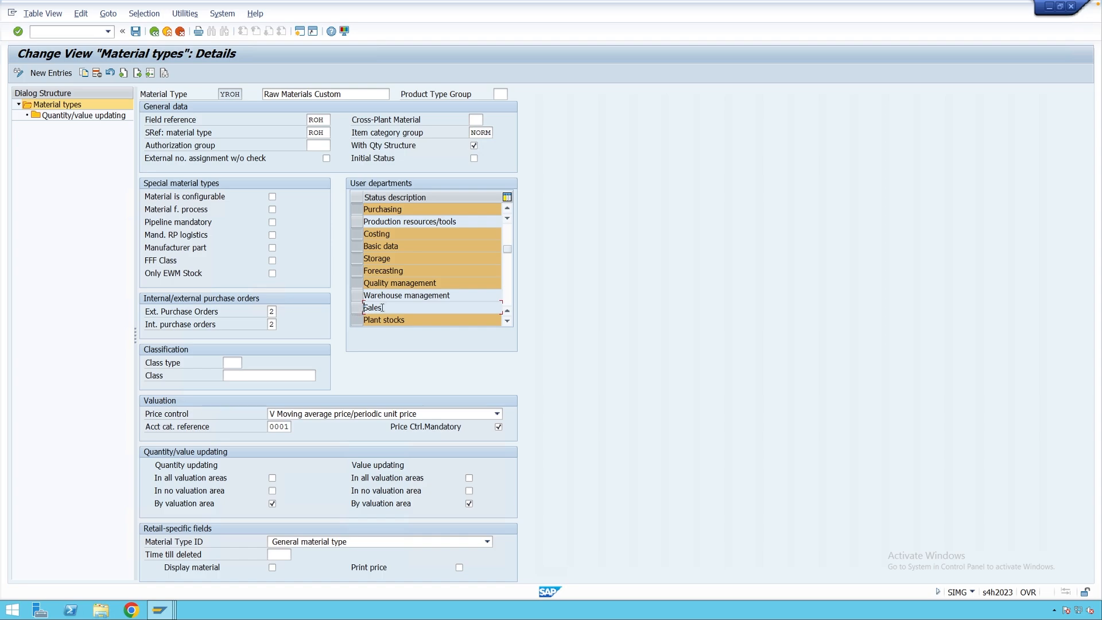
pyautogui.click(135, 31)
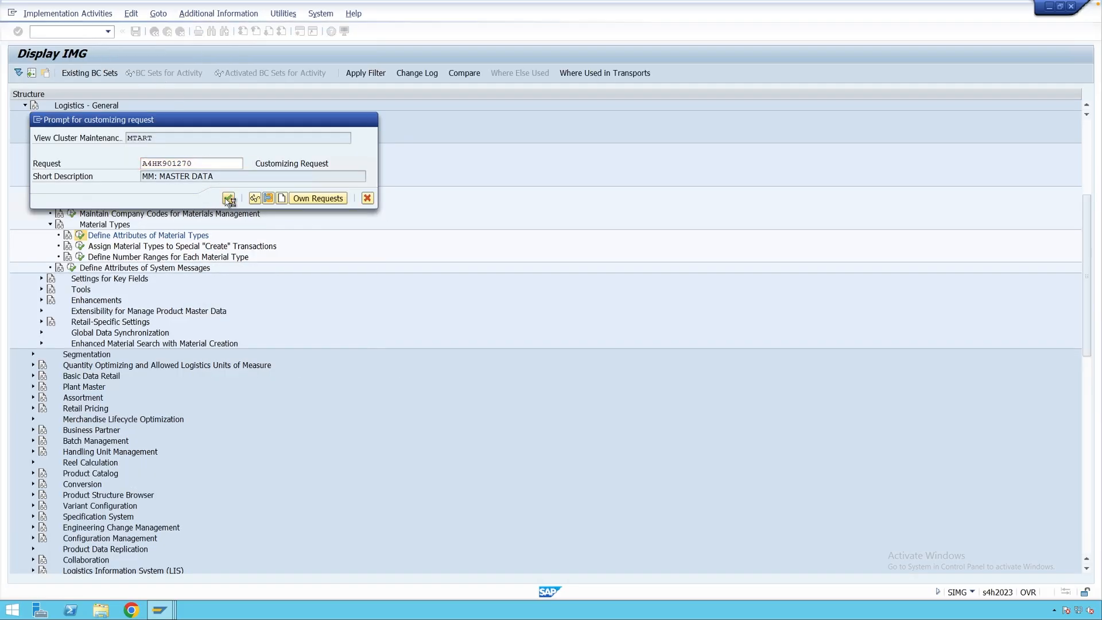
pyautogui.click(228, 199)
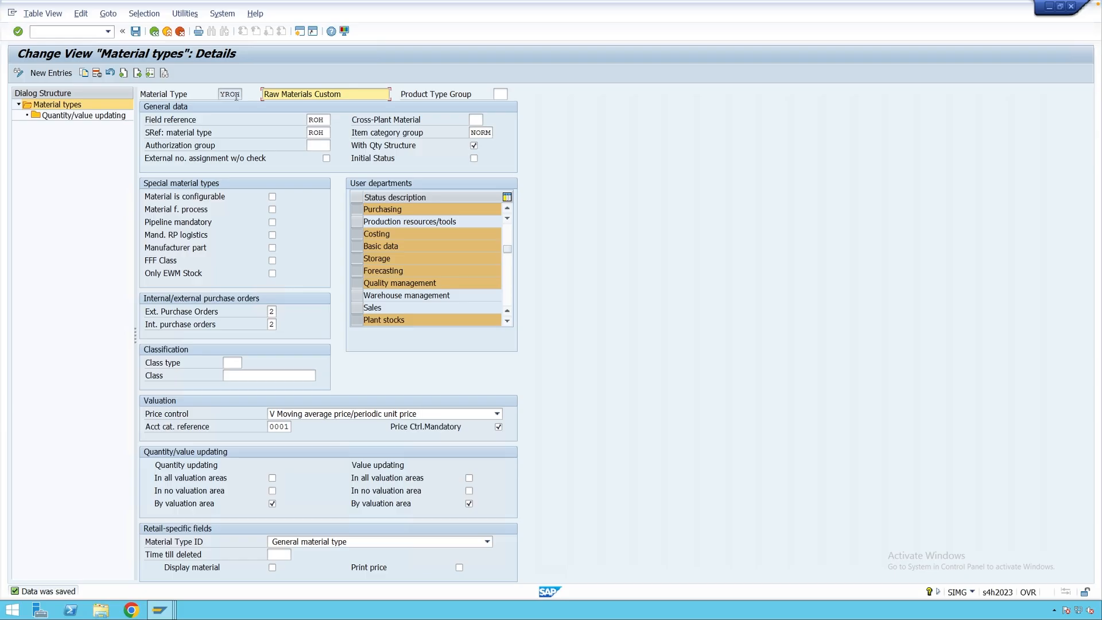
# - Start MM01 in a new session, choose material type YROH Raw Materials Custom and bring up its view selection
pyautogui.click(299, 32)
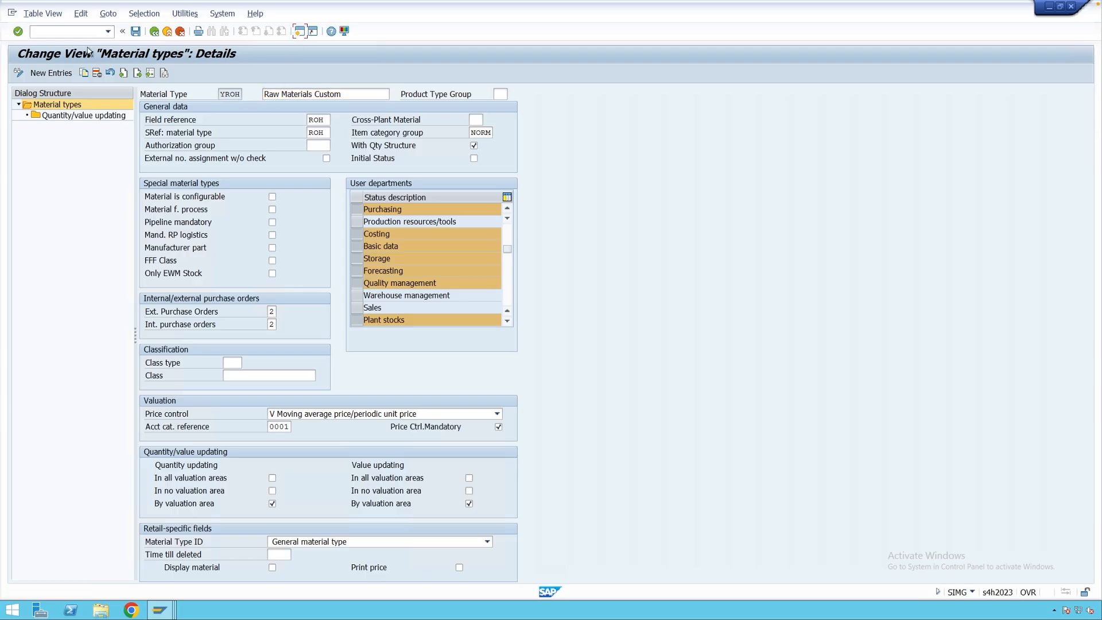
pyautogui.write('mm01')
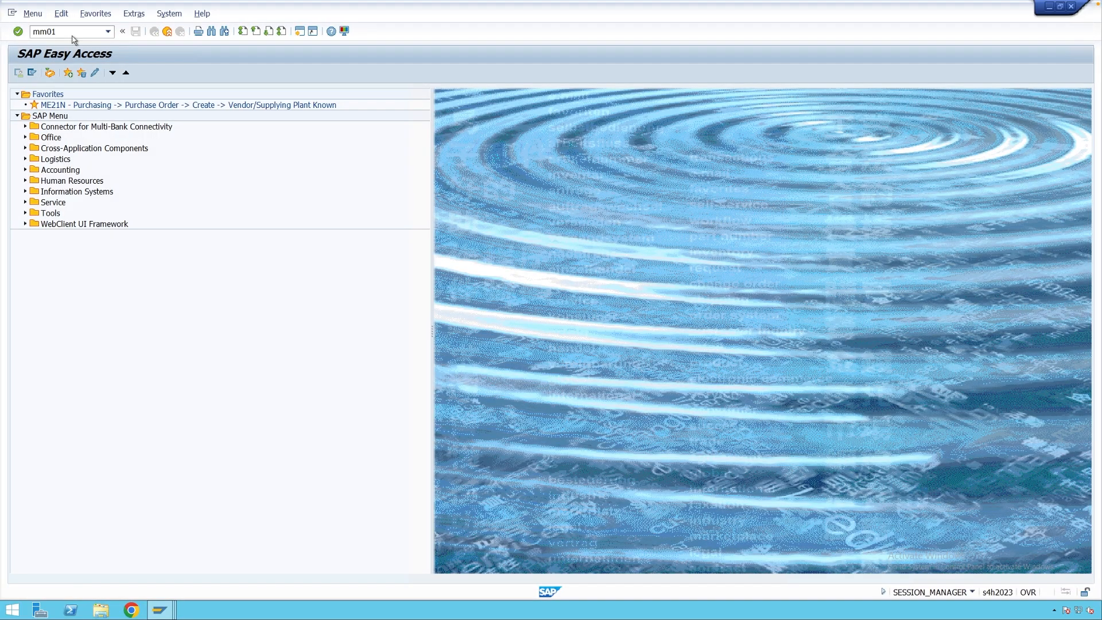
pyautogui.press('Return')
pyautogui.click(125, 134)
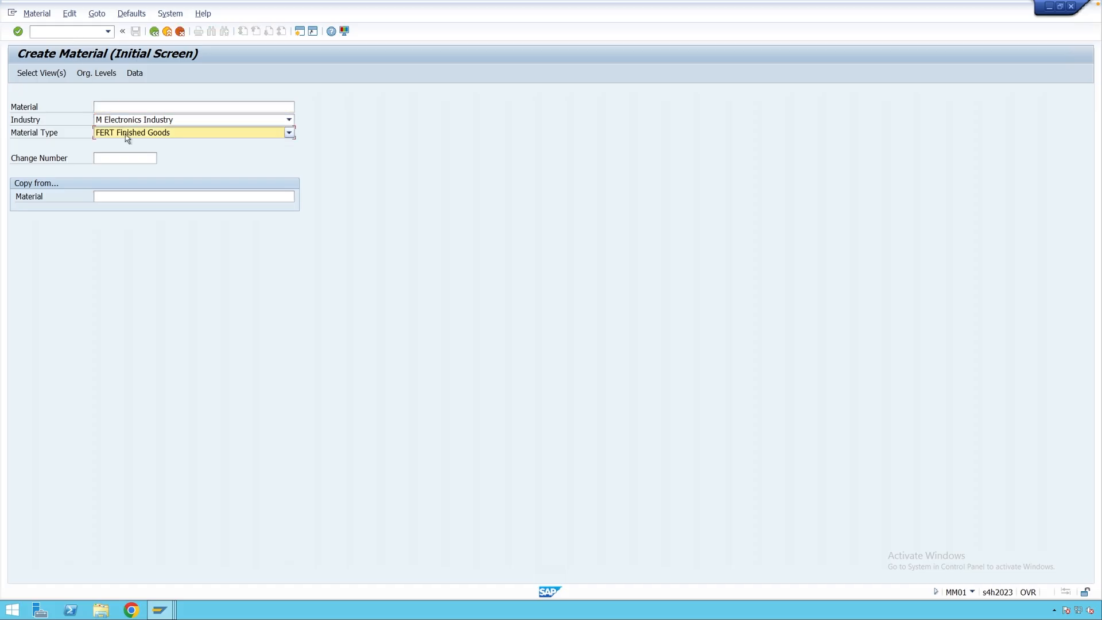
pyautogui.click(126, 135)
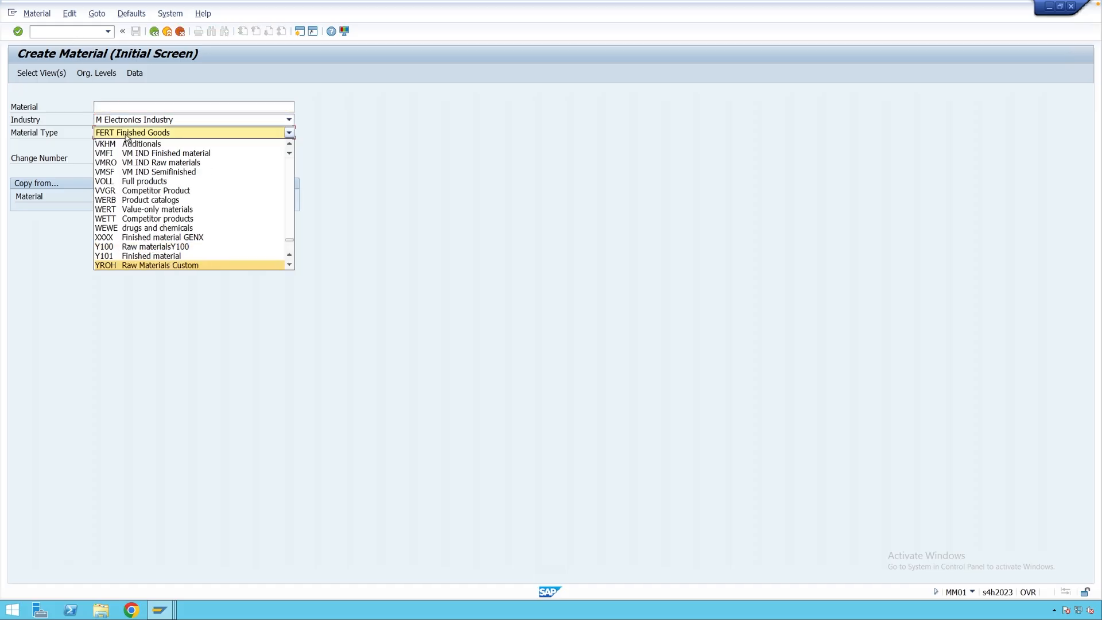
pyautogui.press('Return')
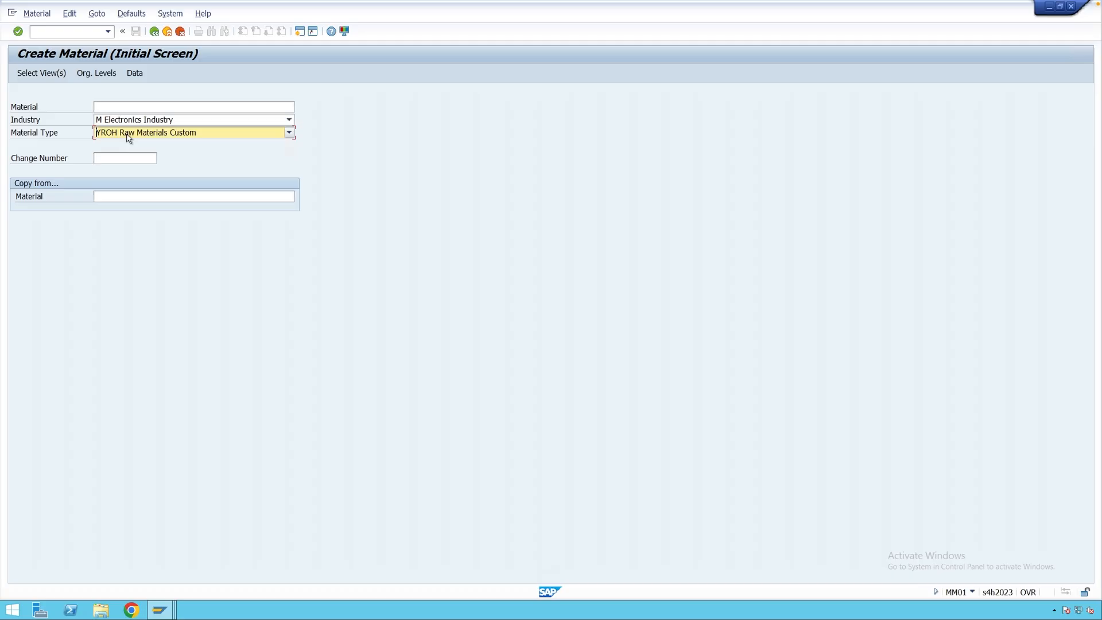
pyautogui.press('Return')
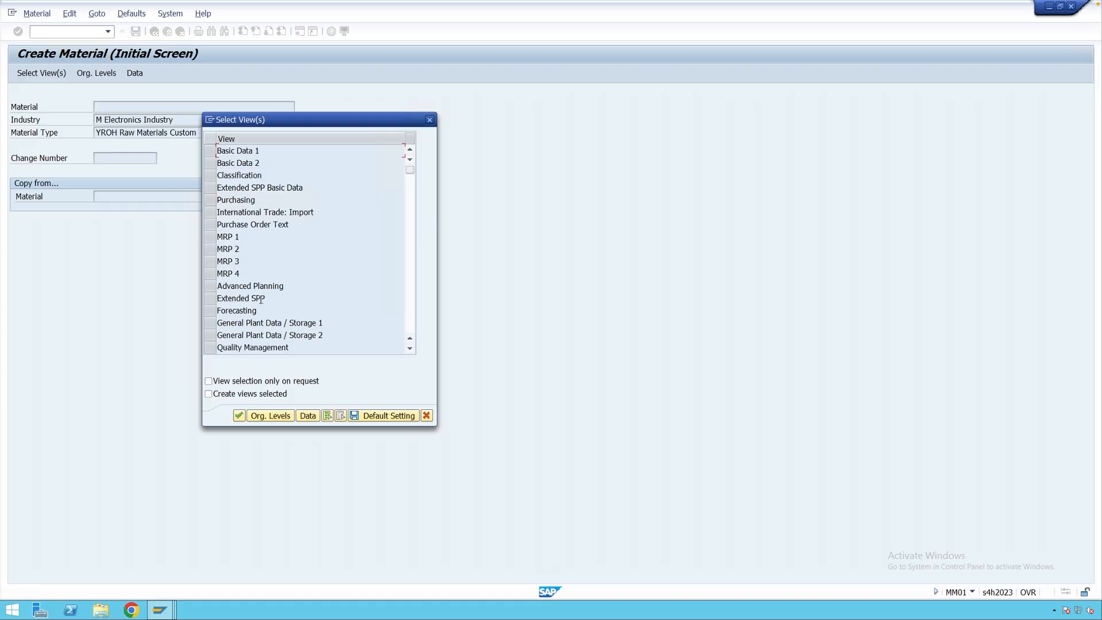
# - Look through the complete list of views offered for material type YROH to check for sales views
pyautogui.click(410, 350)
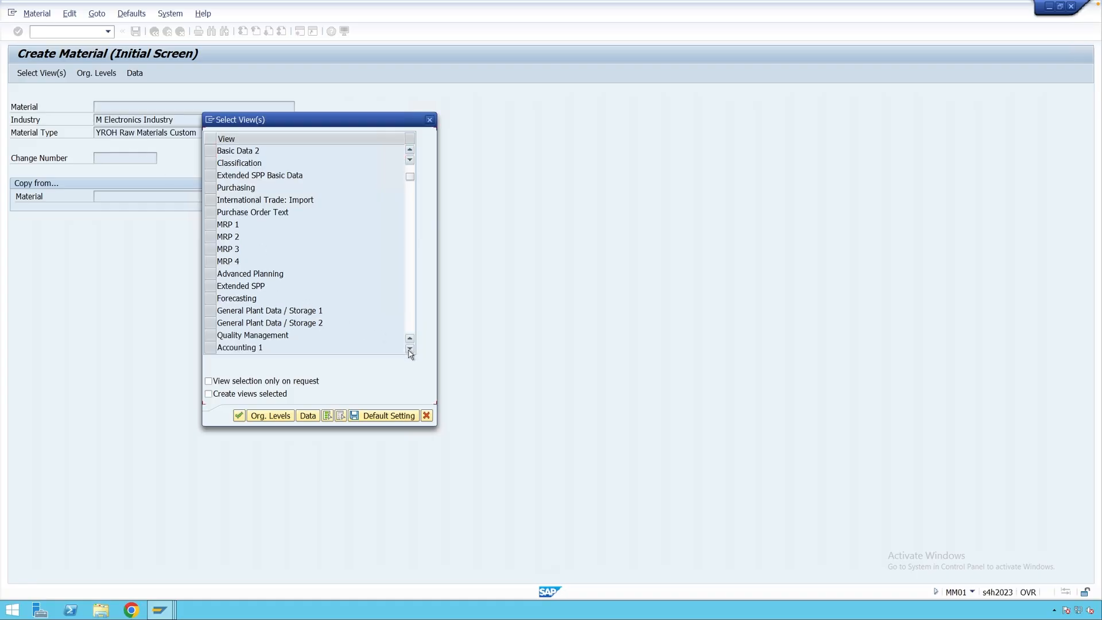
pyautogui.click(410, 350)
pyautogui.click(410, 349)
pyautogui.click(410, 349)
pyautogui.click(410, 349)
pyautogui.click(409, 350)
pyautogui.click(410, 349)
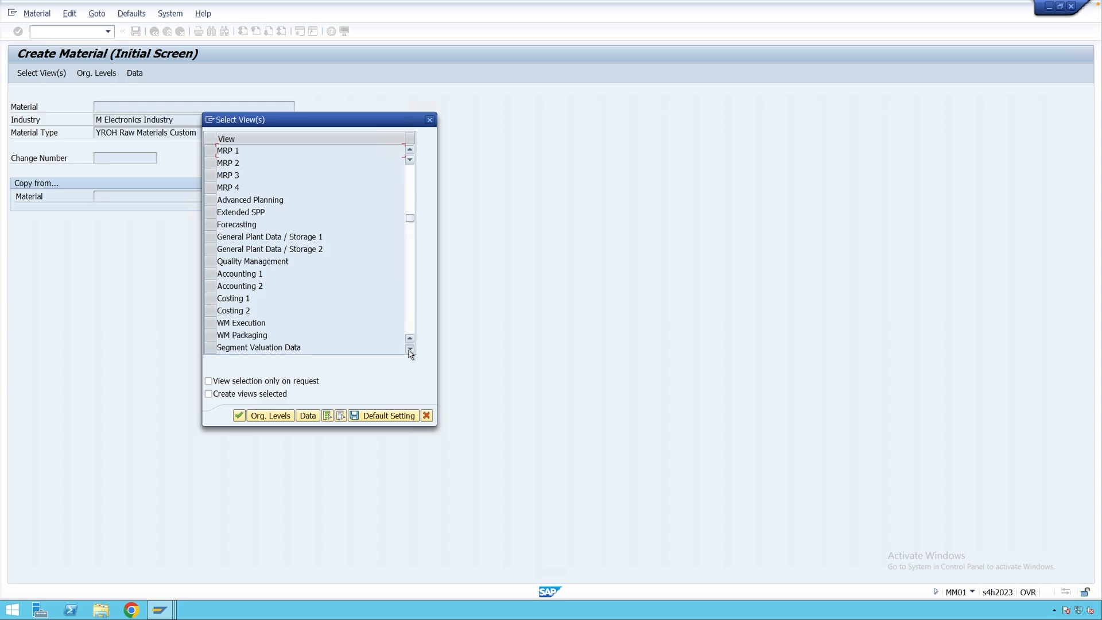
pyautogui.click(410, 350)
pyautogui.click(410, 349)
pyautogui.moveTo(413, 235); pyautogui.dragTo(411, 171)
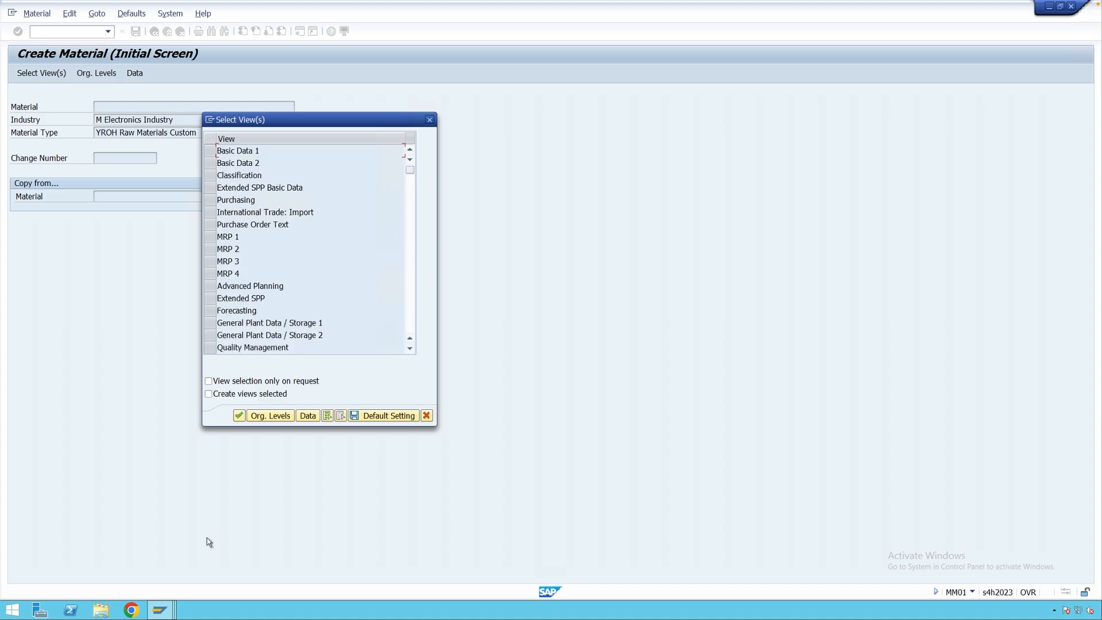
# - Switch to the session creating the standard raw material, exit without saving and restart MM01 there
pyautogui.click(160, 610)
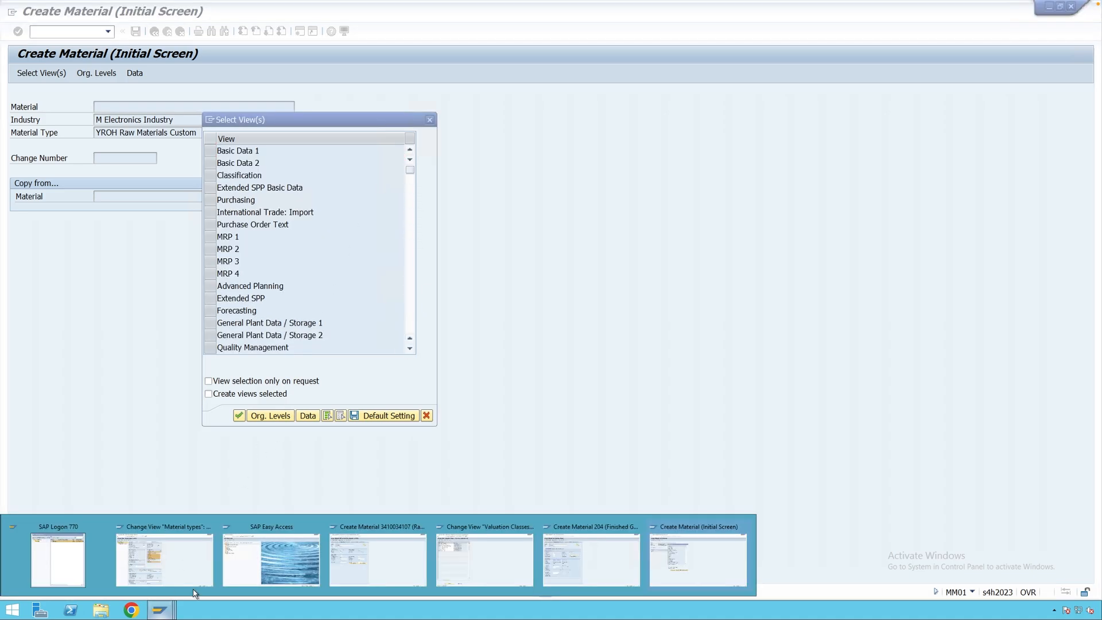
pyautogui.click(388, 566)
pyautogui.click(344, 20)
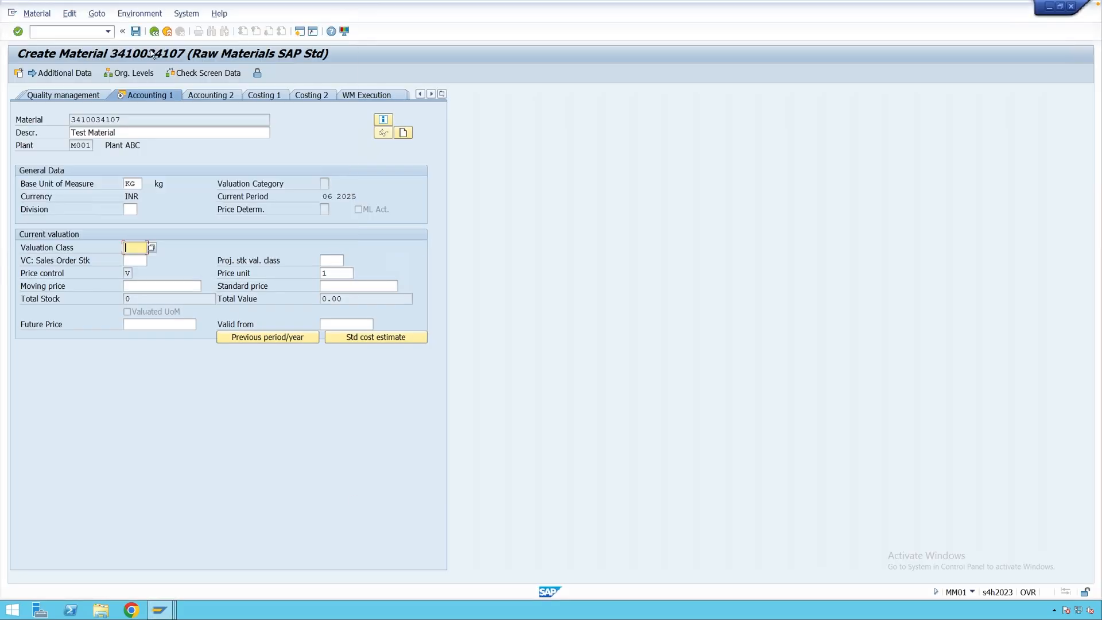
pyautogui.click(155, 31)
pyautogui.click(247, 237)
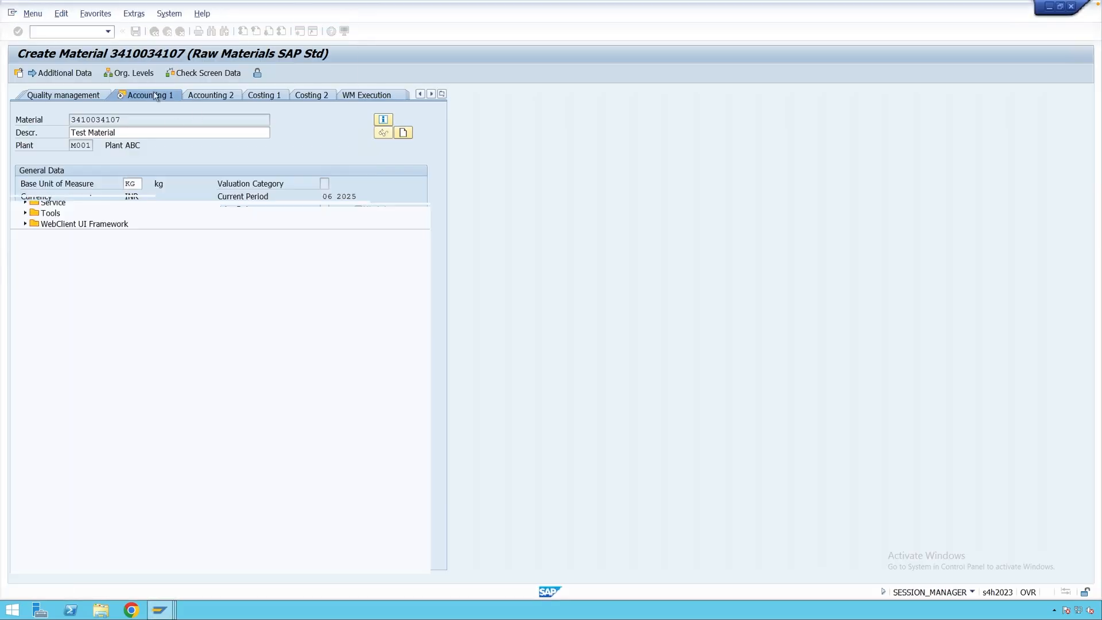
pyautogui.write('mm01')
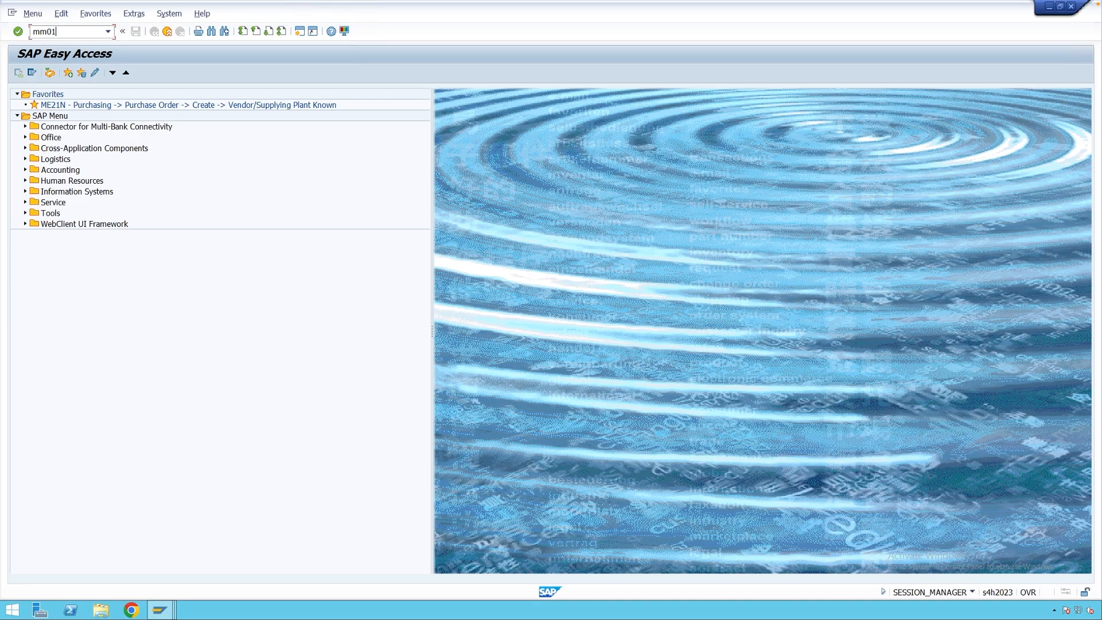
pyautogui.press('Return')
# - Choose material type ROH and select the views Sales: Sales Org. Data 1, Sales Org. Data 2 and General/Plant Data
pyautogui.click(140, 137)
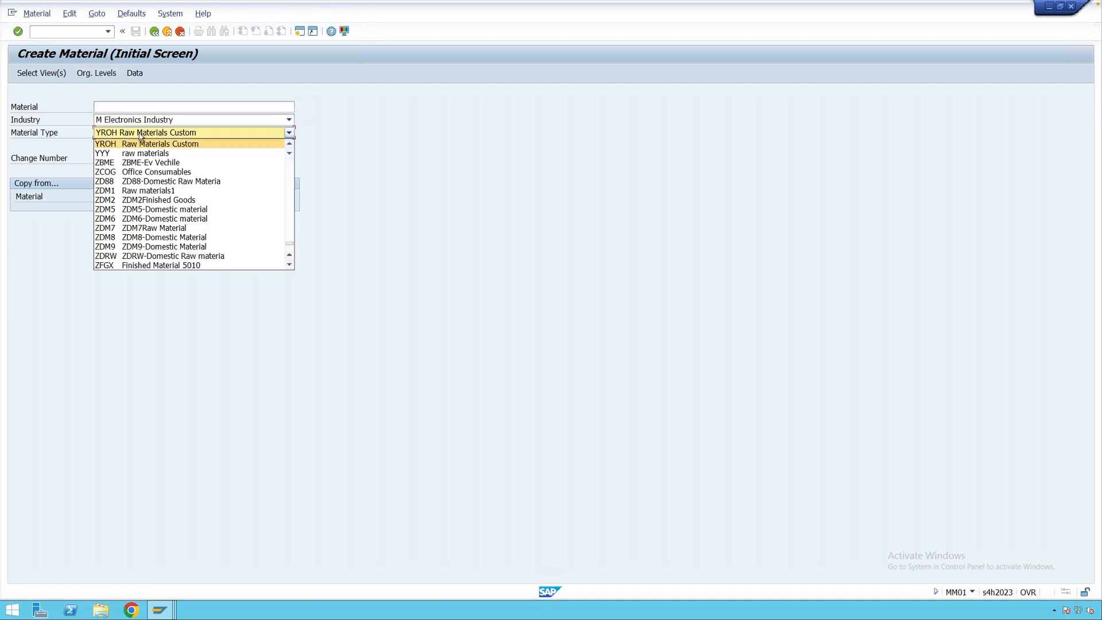
pyautogui.write('roh')
pyautogui.press('Return')
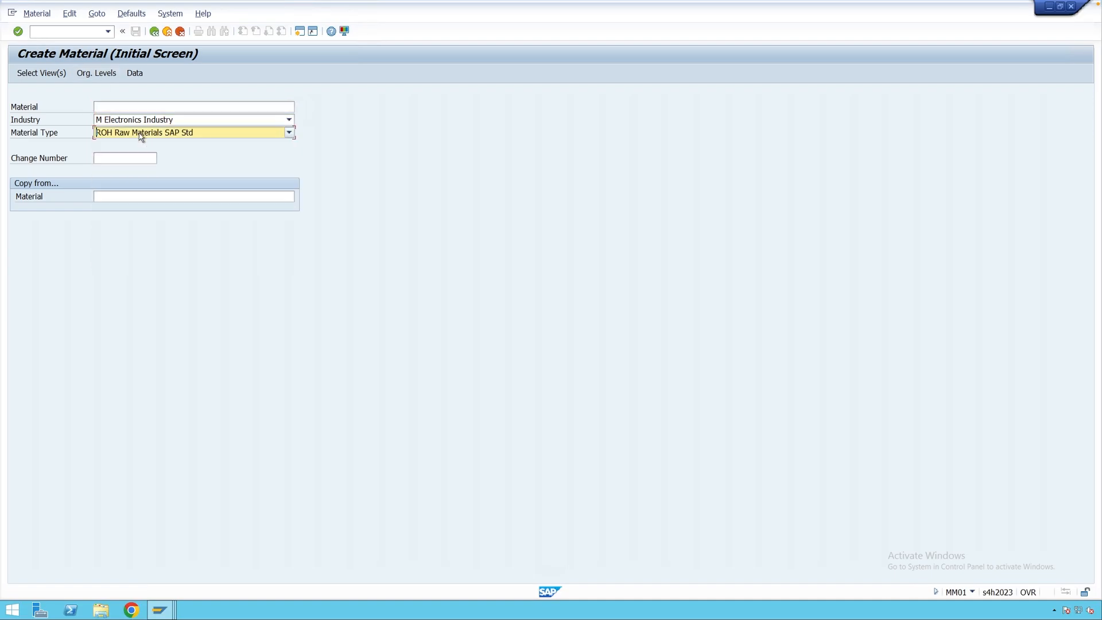
pyautogui.press('Return')
pyautogui.click(211, 187)
pyautogui.click(211, 199)
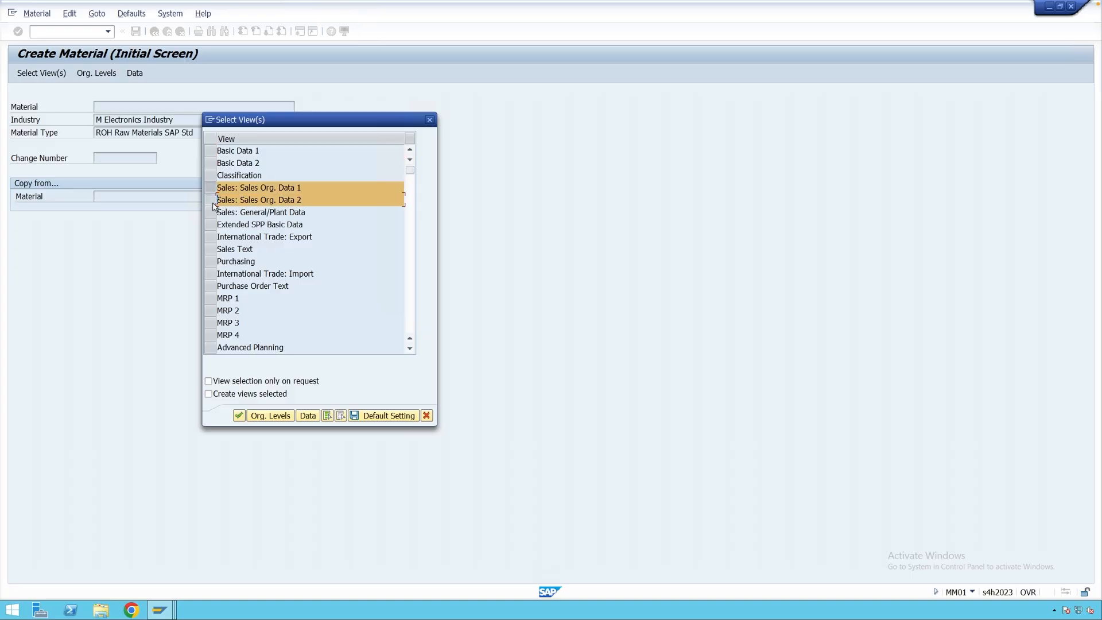
pyautogui.click(210, 212)
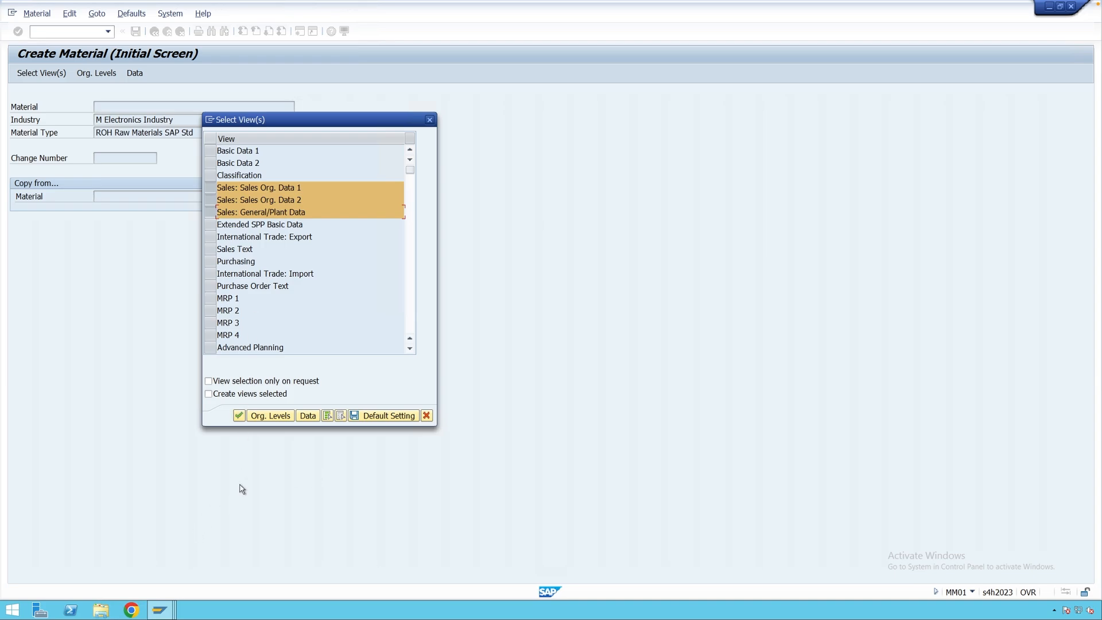
# - Recheck the user departments in YROH's material type details, save again and return to the IMG structure
pyautogui.moveTo(164, 610)
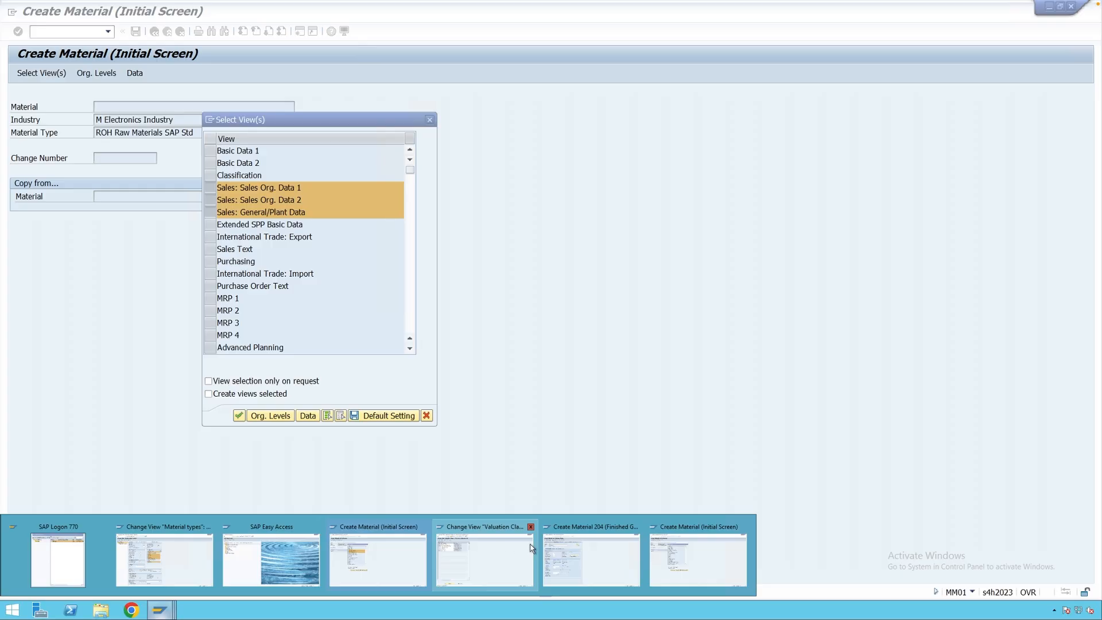
pyautogui.click(673, 545)
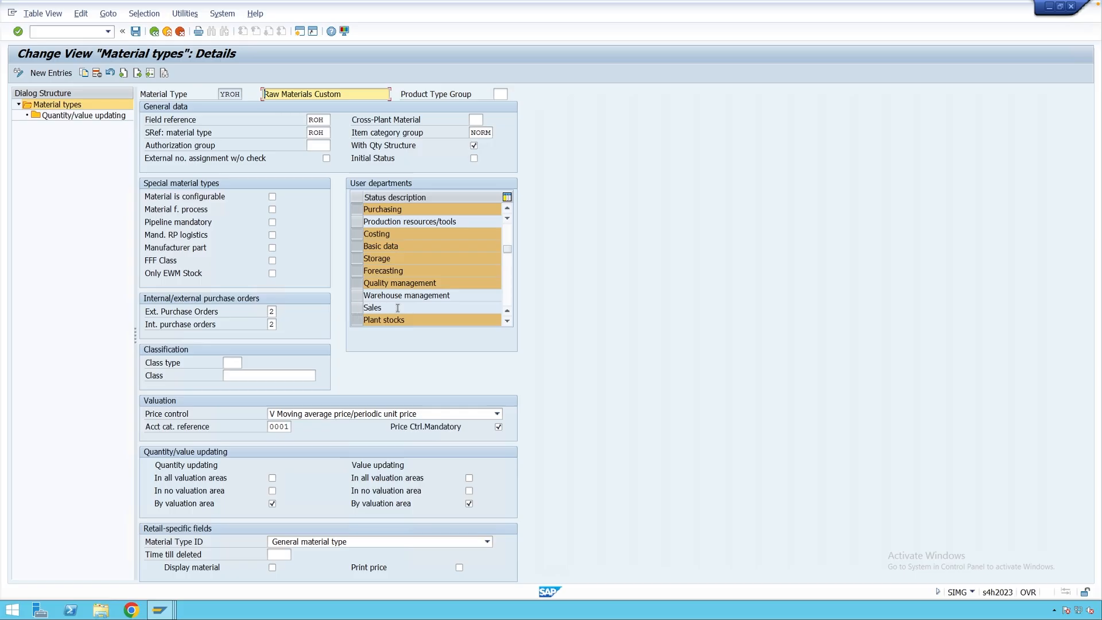
pyautogui.scroll(2, 397, 308)
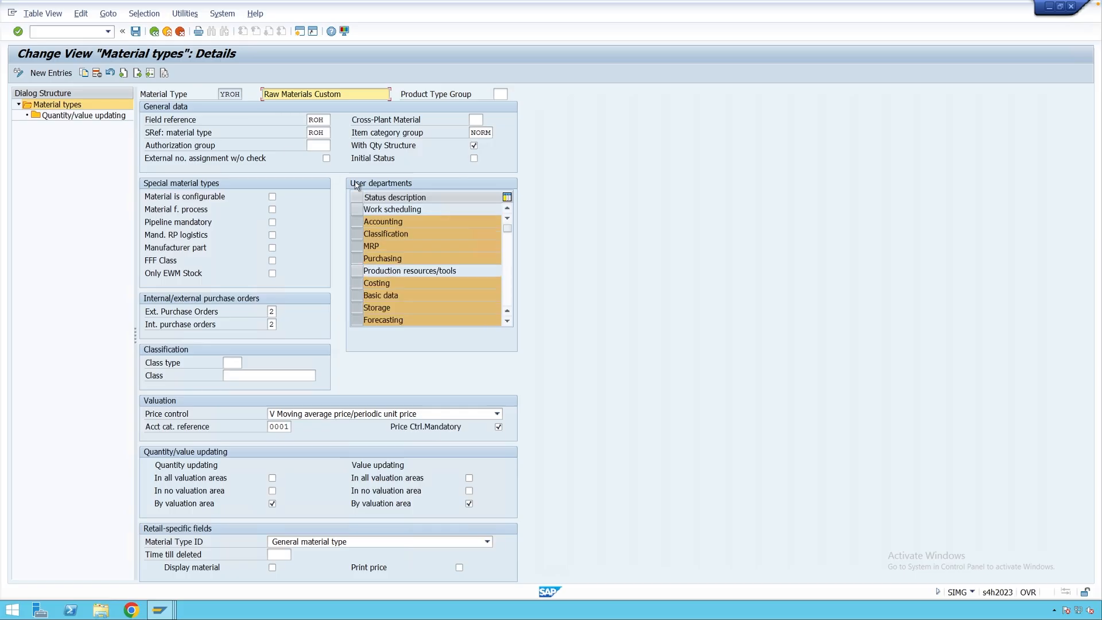
pyautogui.click(136, 33)
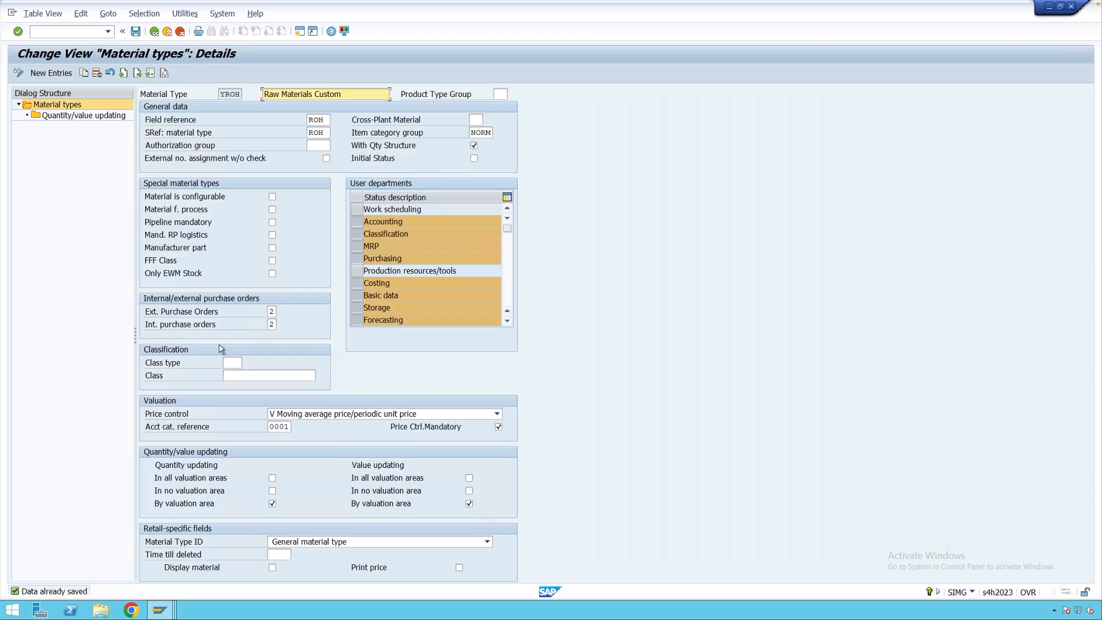
pyautogui.click(168, 33)
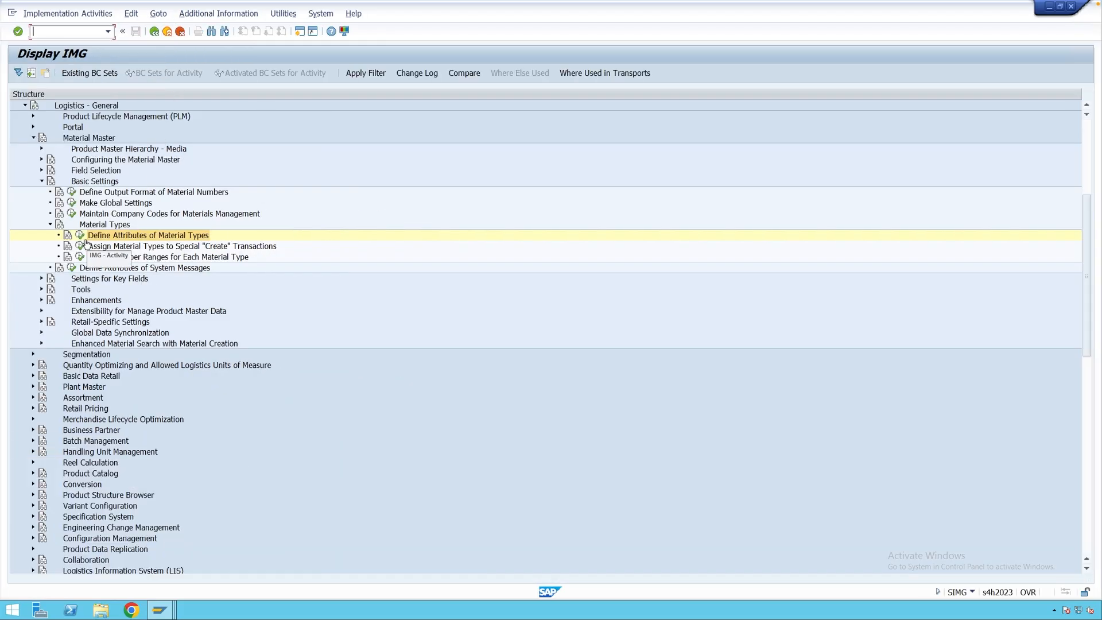
# - Reopen Define Attributes of Material Types and position the overview at material type FERT
pyautogui.click(80, 236)
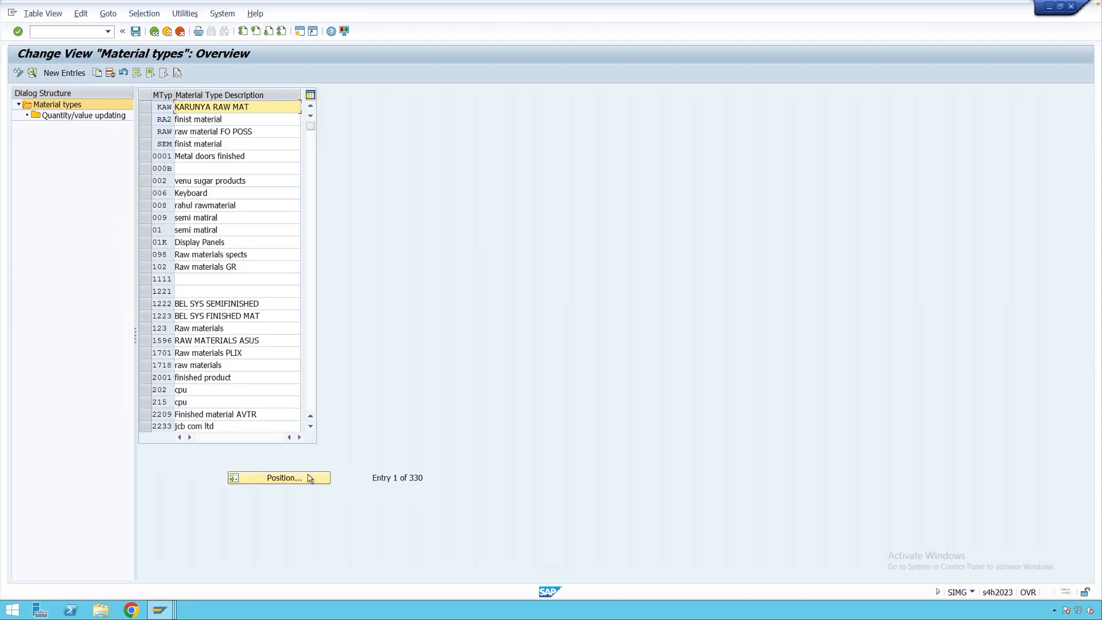
pyautogui.click(307, 477)
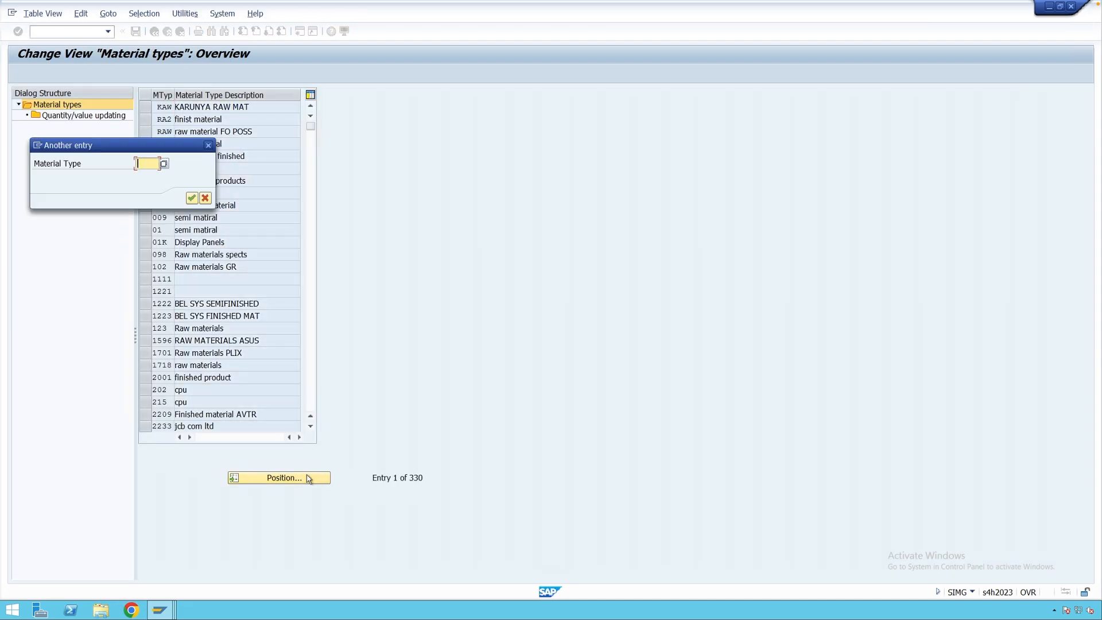
pyautogui.write('fert')
pyautogui.press('Return')
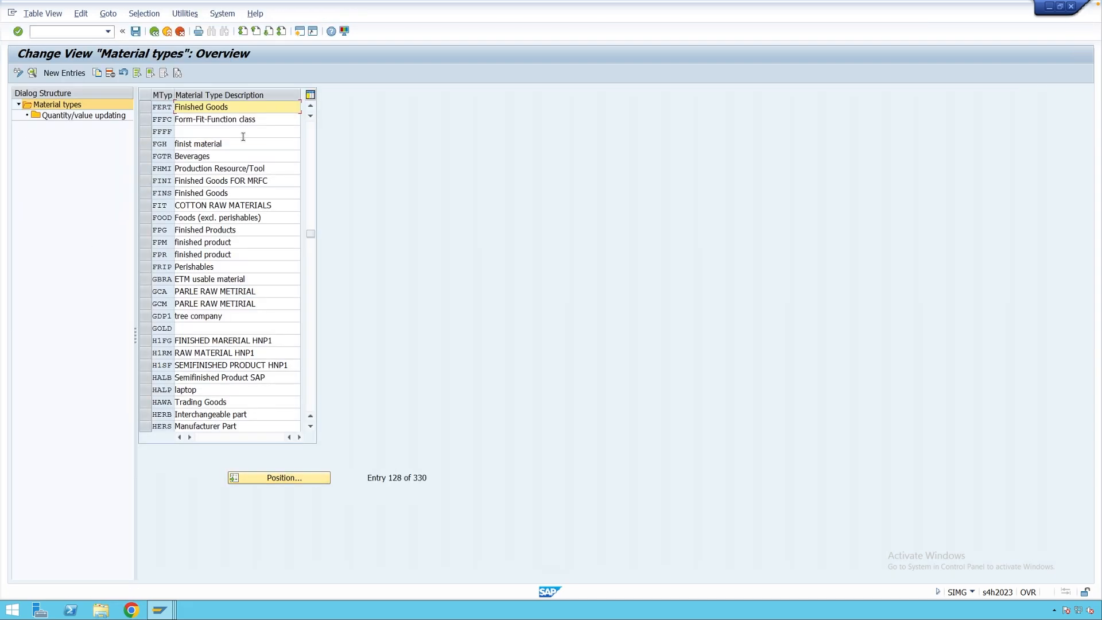
# - Copy material type FERT with all its dependent entries to a new type YERT described as "Finished Goods Custom"
pyautogui.click(146, 109)
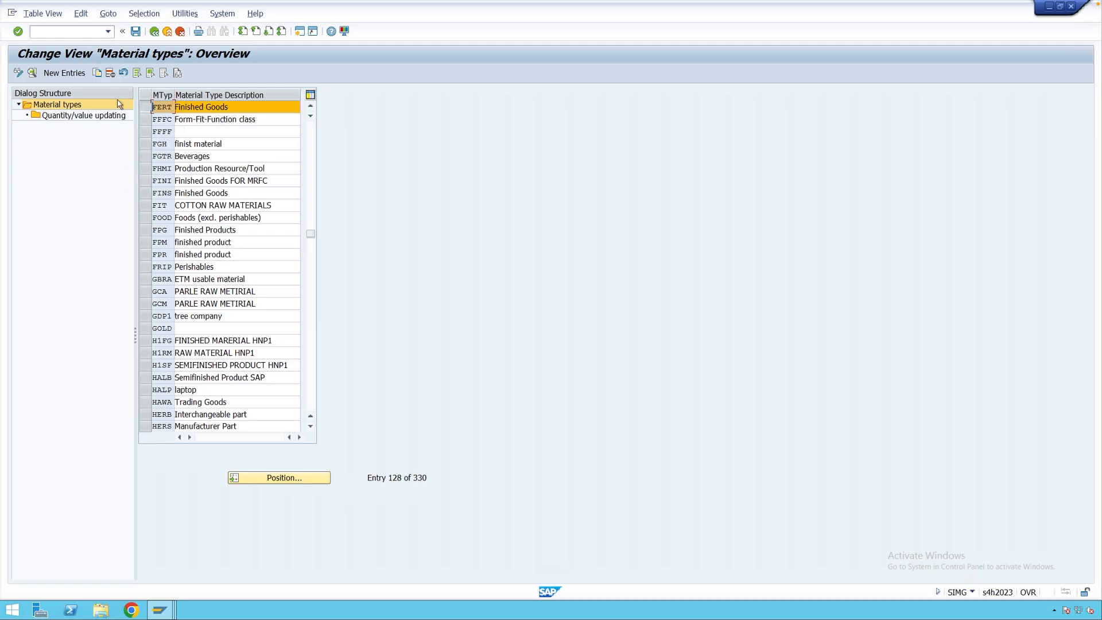
pyautogui.click(97, 73)
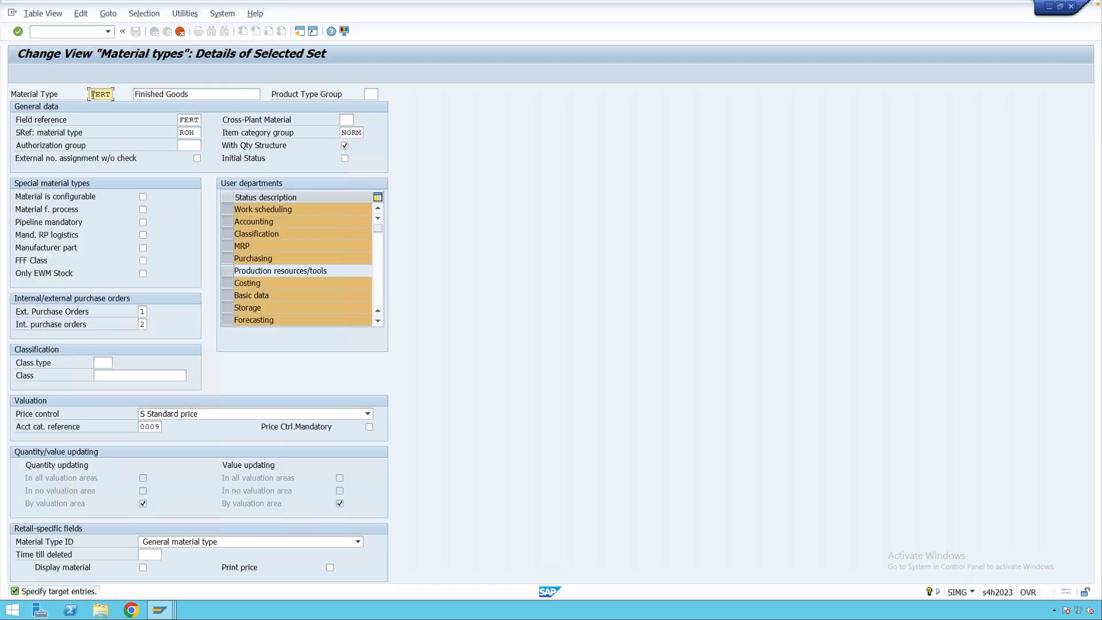
pyautogui.moveTo(90, 94); pyautogui.dragTo(113, 94)
pyautogui.write('YERT')
pyautogui.click(202, 94)
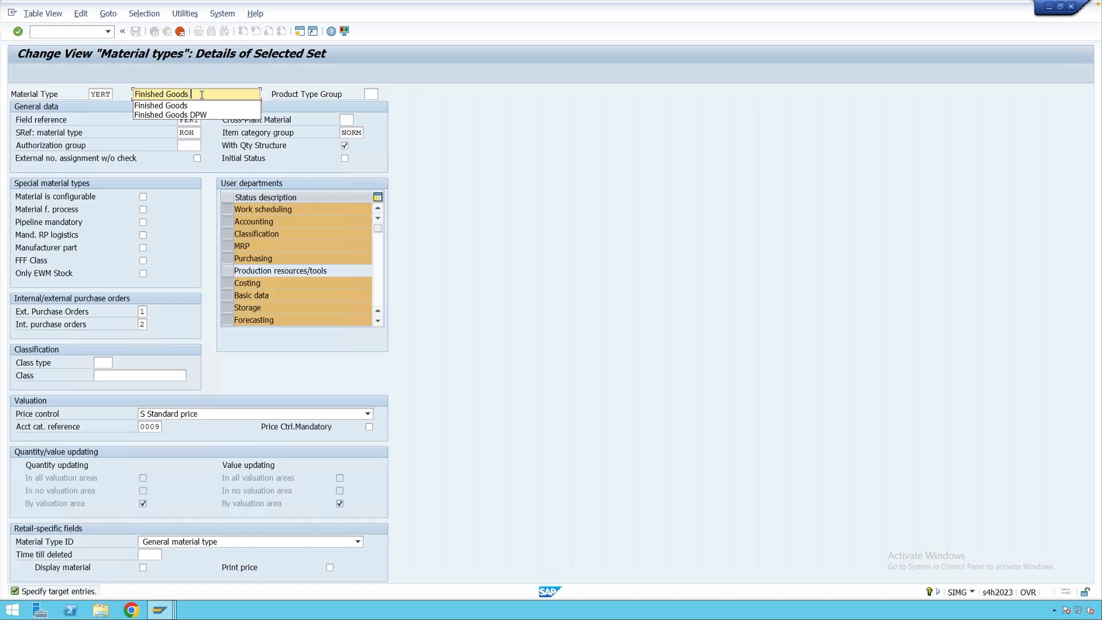
pyautogui.write('Custo')
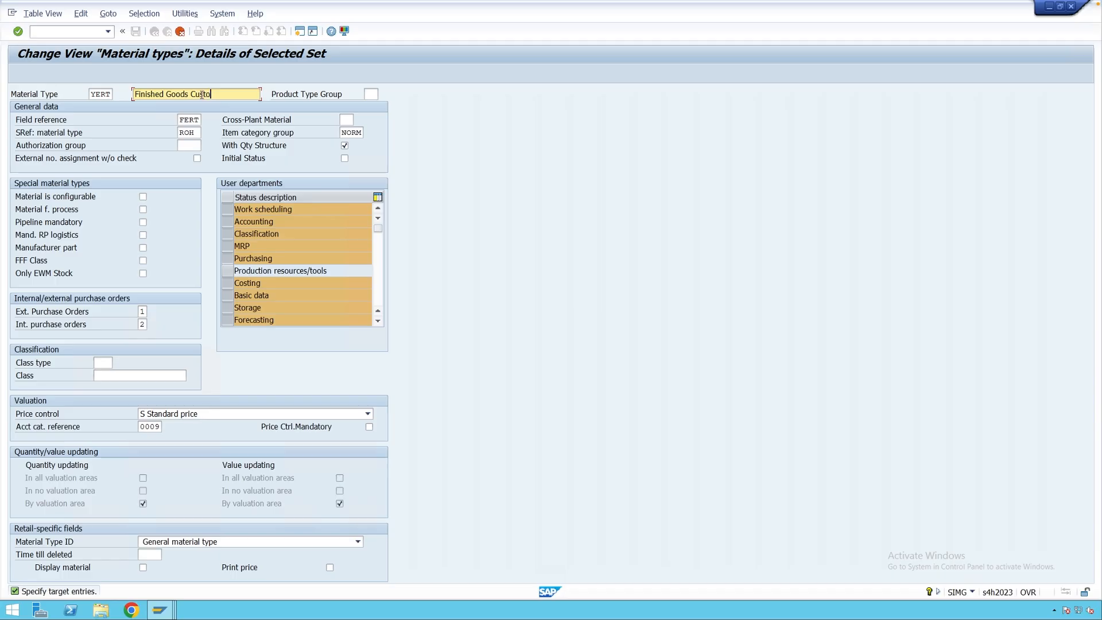
pyautogui.write('m')
pyautogui.press('Return')
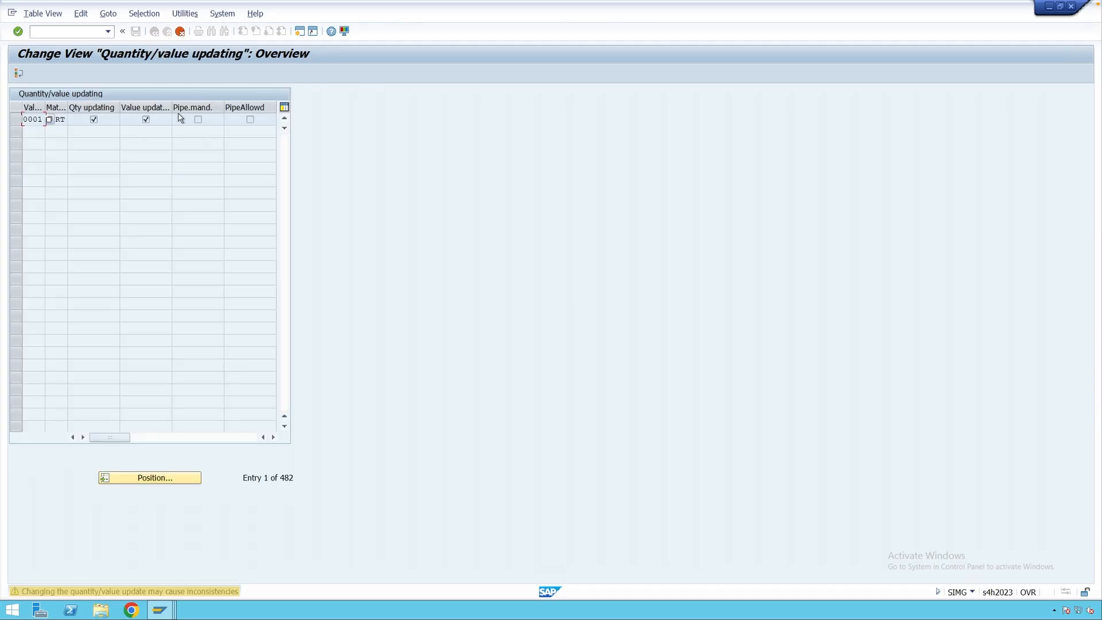
pyautogui.press('Return')
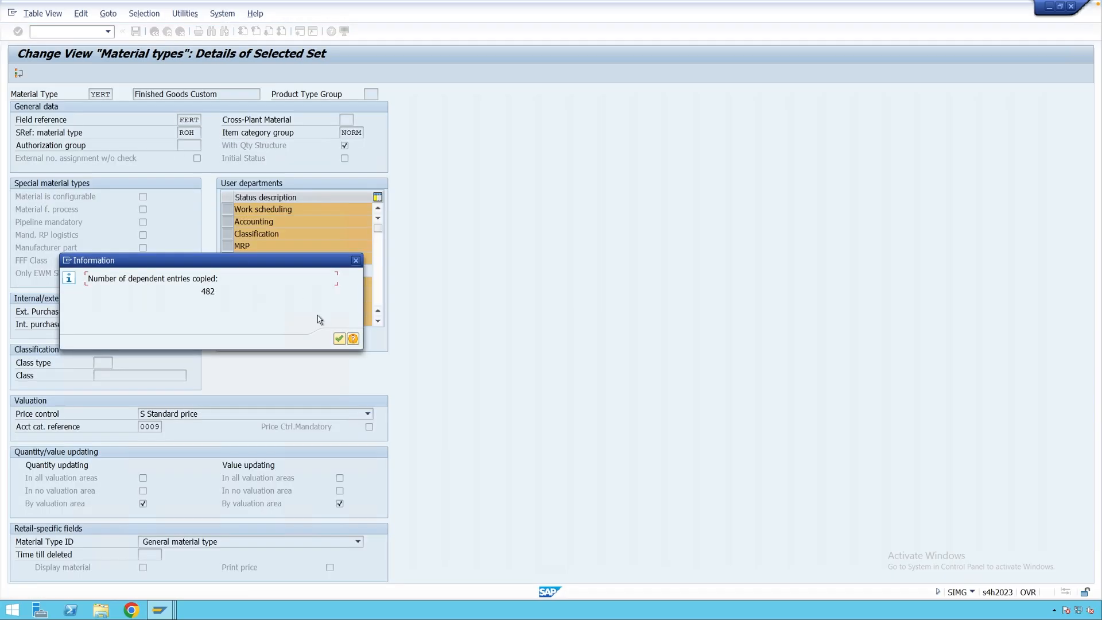
pyautogui.click(339, 339)
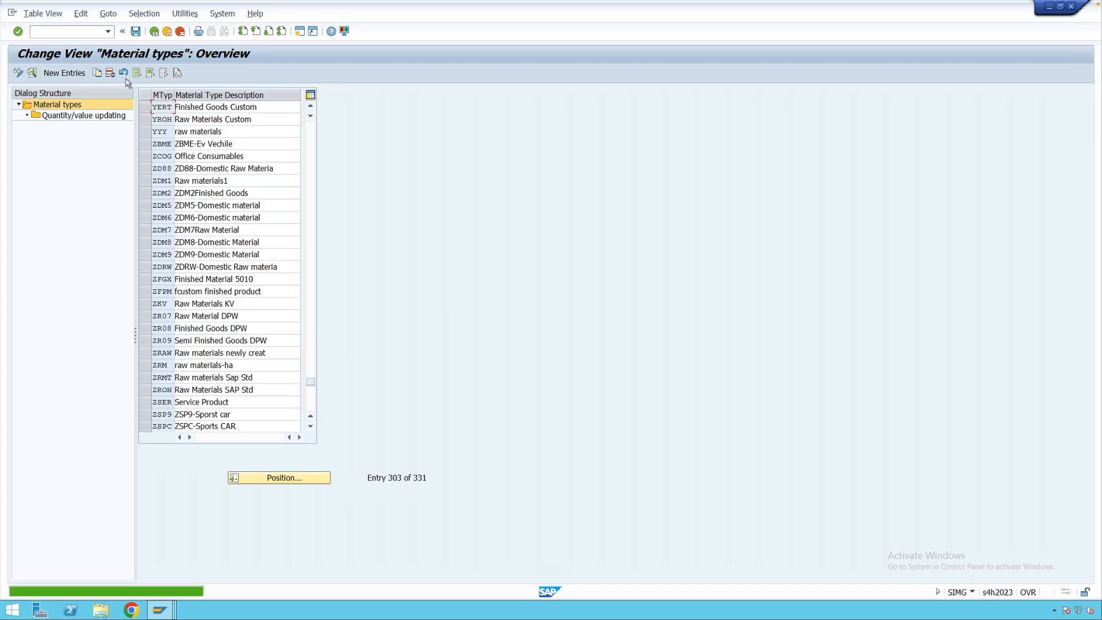
# - Set Ext. Purchase Orders to 0 (no external purchase orders allowed) in the details of material type YERT and save
pyautogui.doubleClick(163, 108)
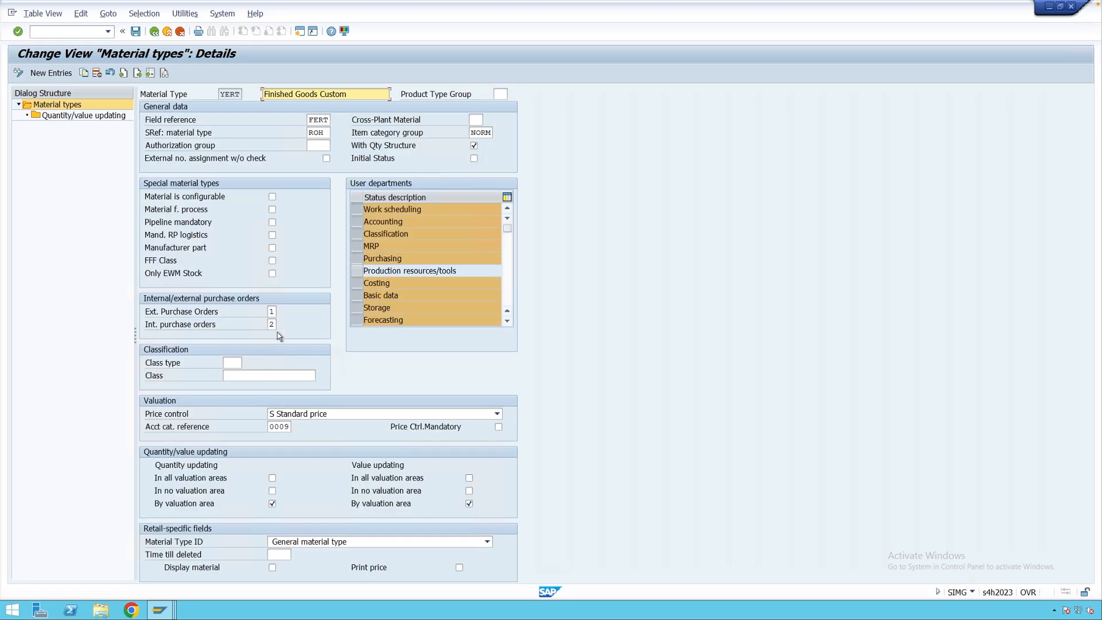
pyautogui.click(272, 311)
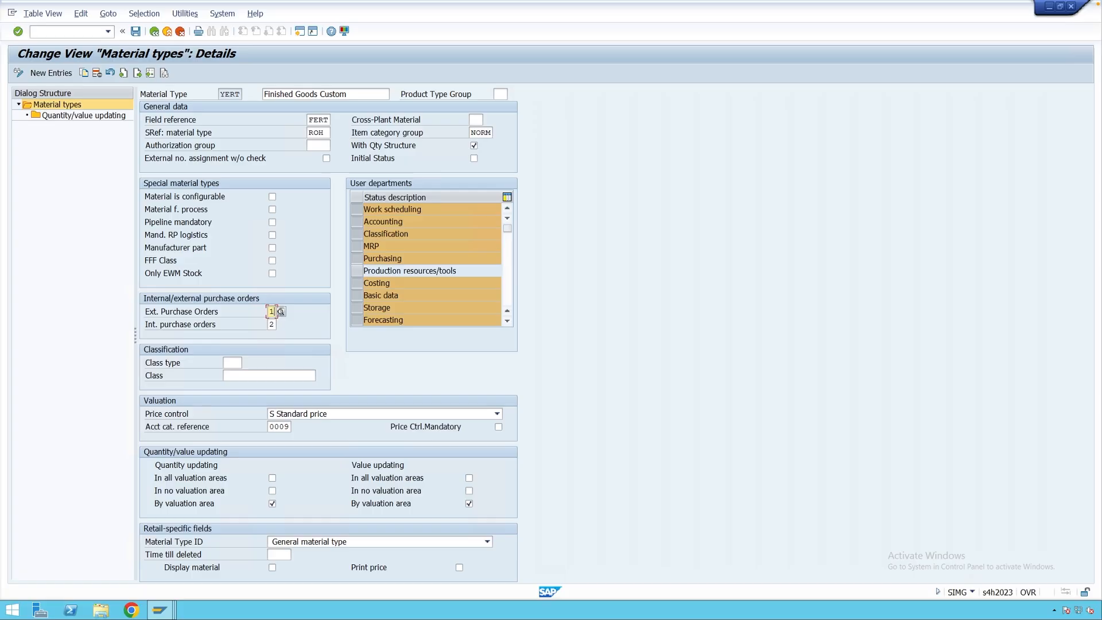
pyautogui.click(281, 311)
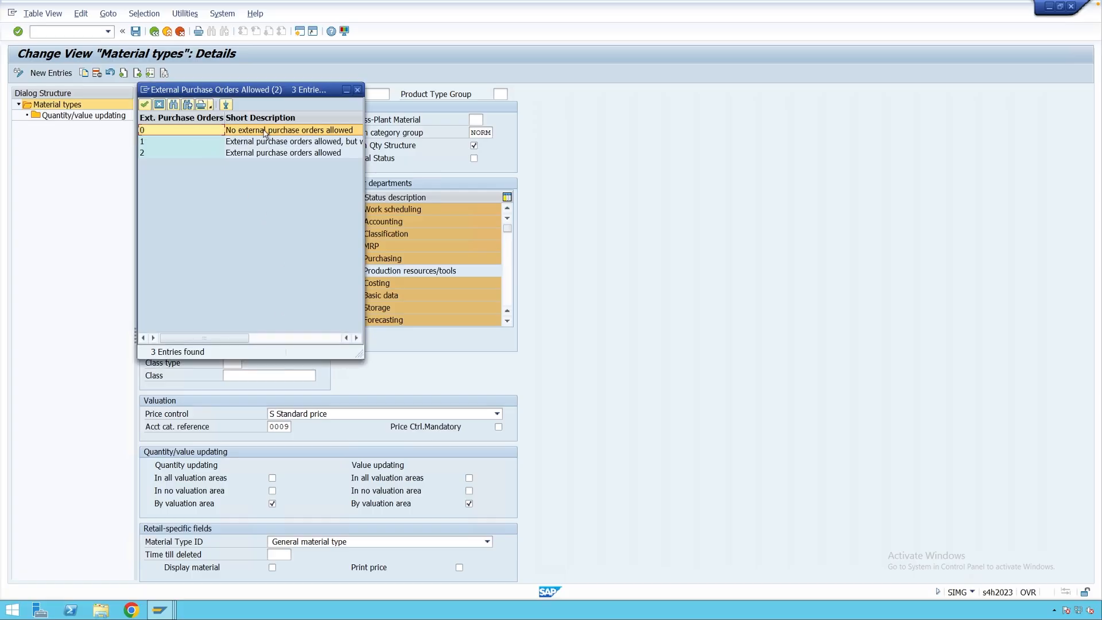
pyautogui.doubleClick(171, 136)
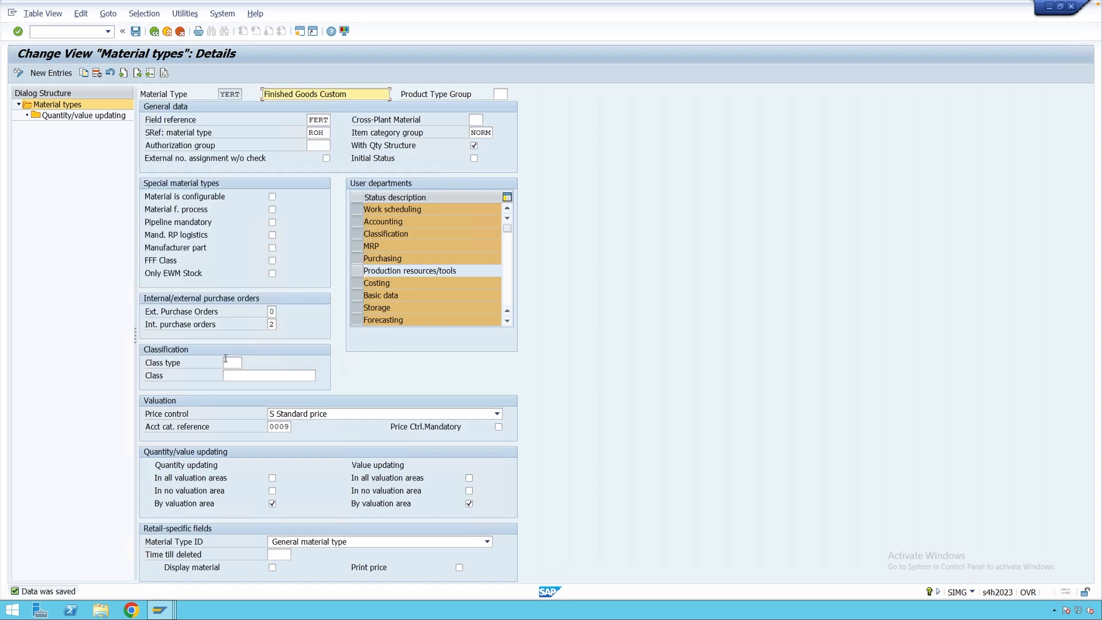
# - Start transaction mm01 in a new session and choose YERT Finished Goods Custom as the material type of the new material
pyautogui.click(299, 32)
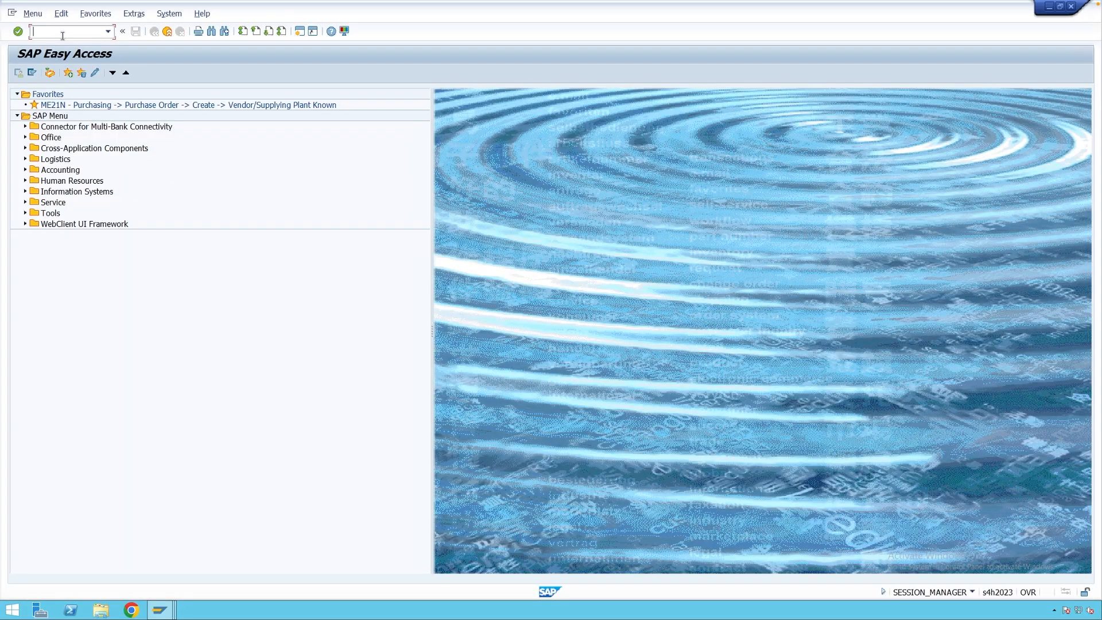
pyautogui.write('mm01')
pyautogui.press('Return')
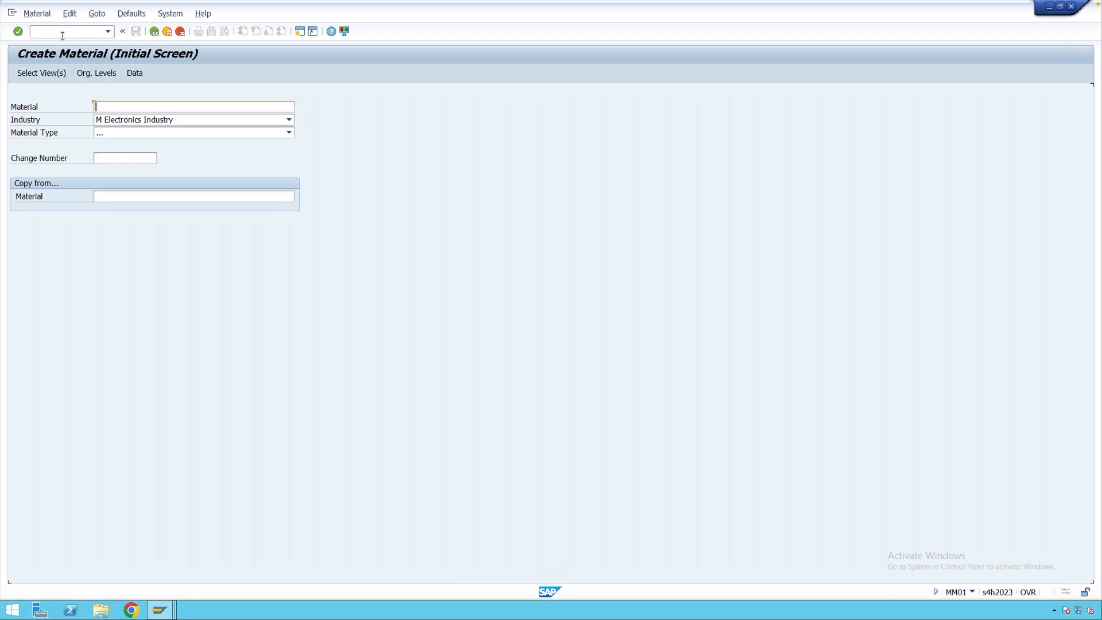
pyautogui.click(139, 135)
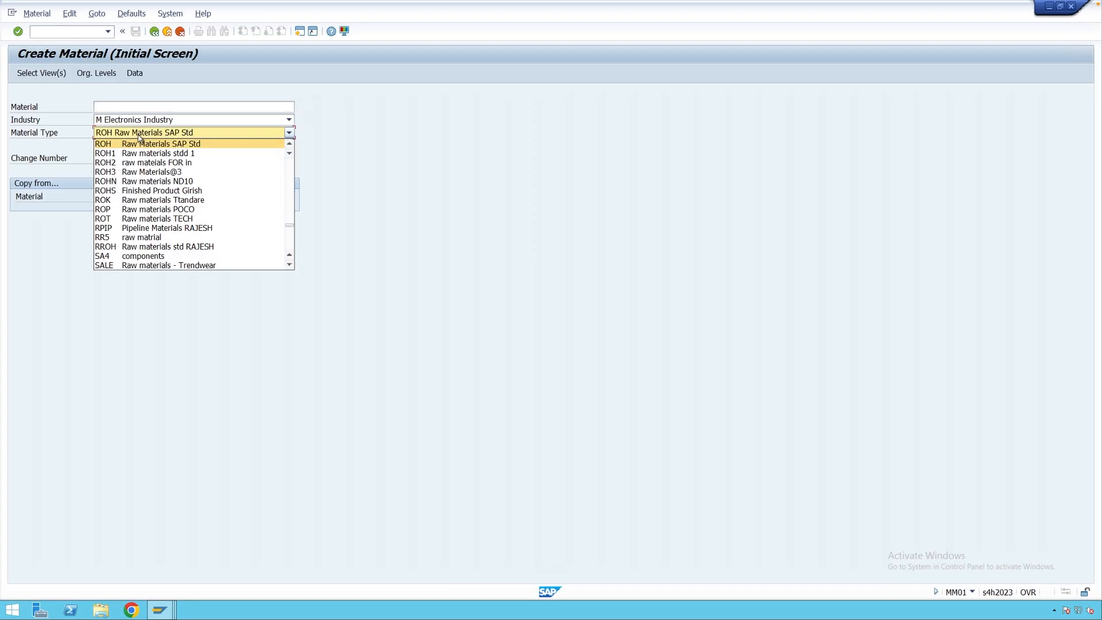
pyautogui.write('ye')
pyautogui.press('Return')
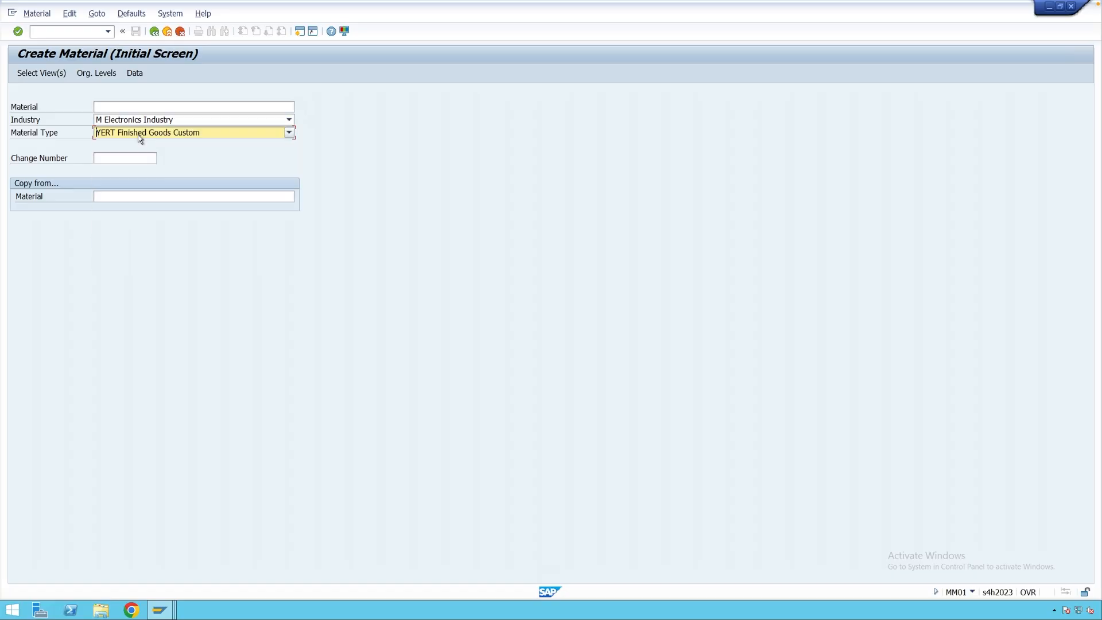
pyautogui.press('Return')
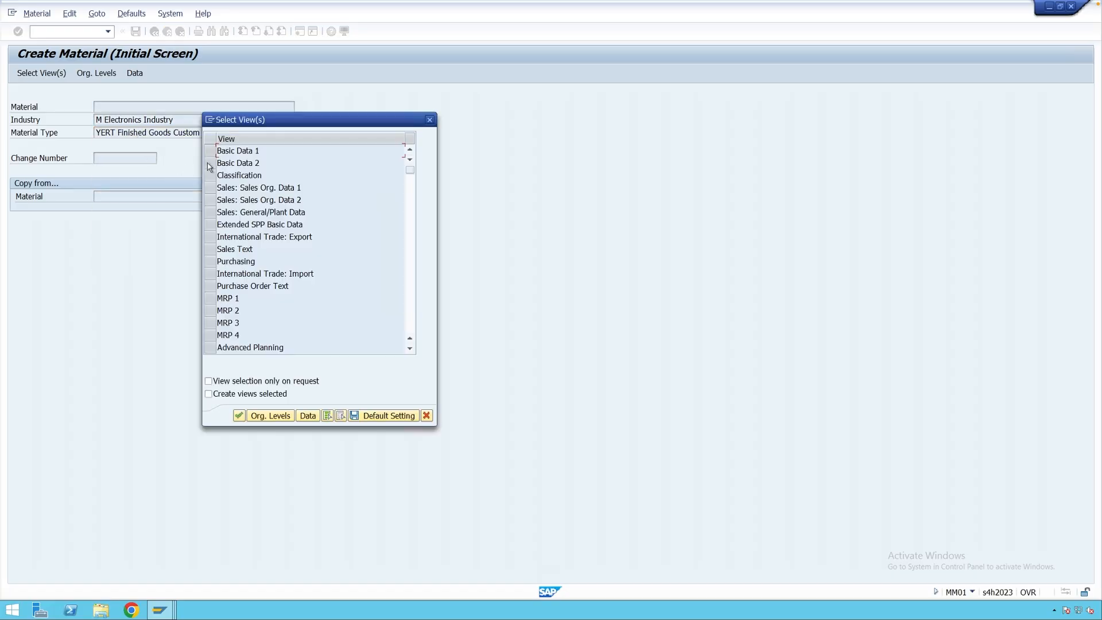
# - Select the views Basic Data 1, Purchasing, General Plant Data / Storage 1 and Accounting 1 for the new material
pyautogui.click(217, 153)
pyautogui.click(211, 261)
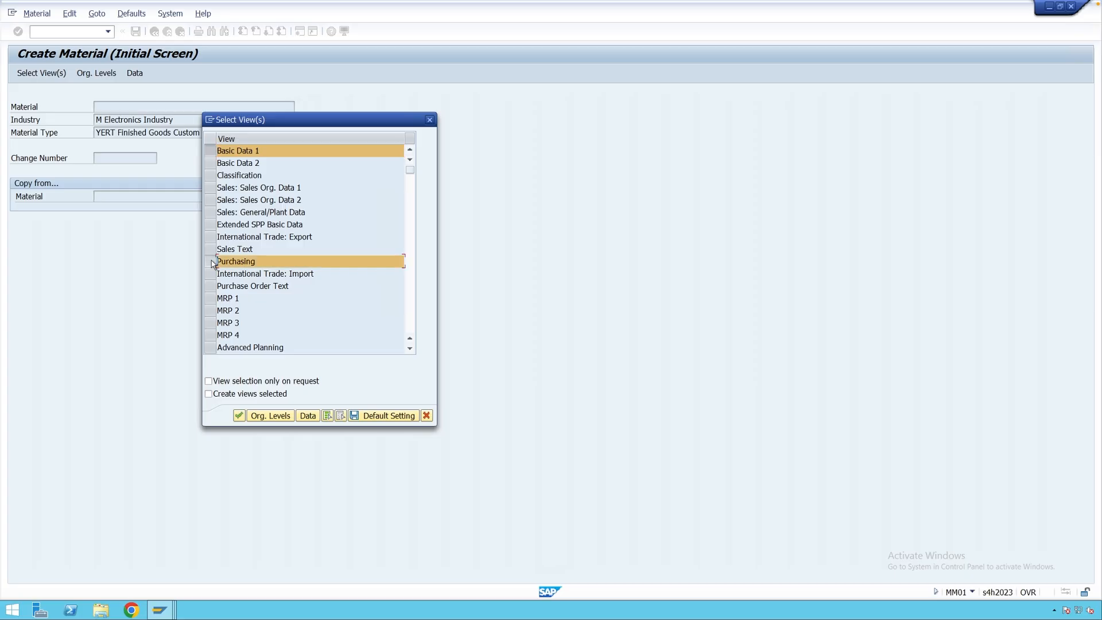
pyautogui.scroll(-2, 256, 307)
pyautogui.scroll(-2, 256, 308)
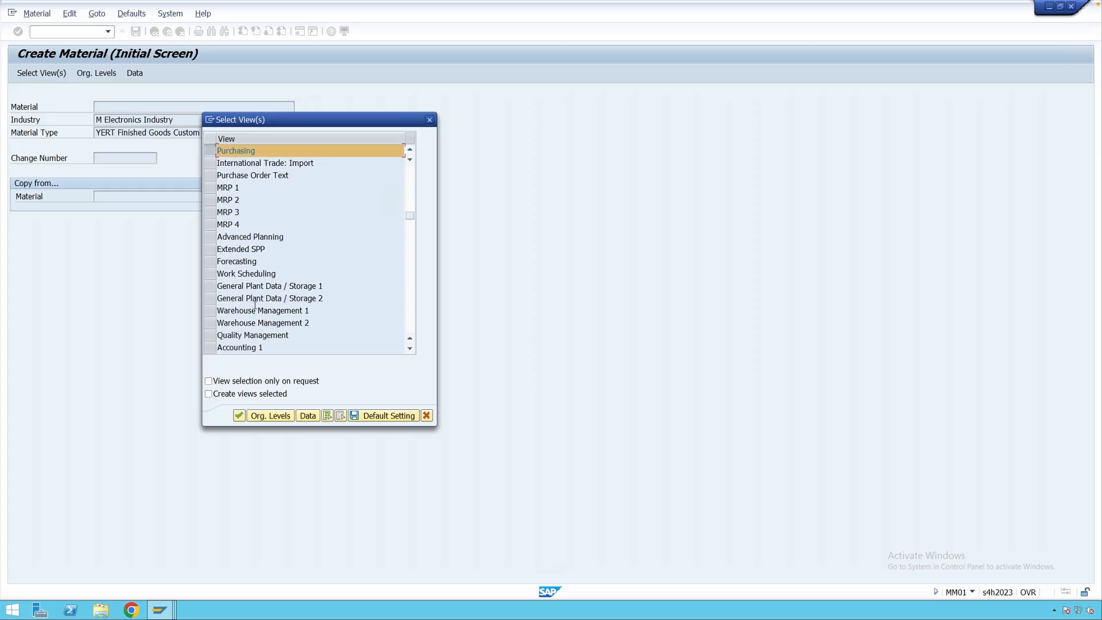
pyautogui.click(210, 286)
pyautogui.click(212, 348)
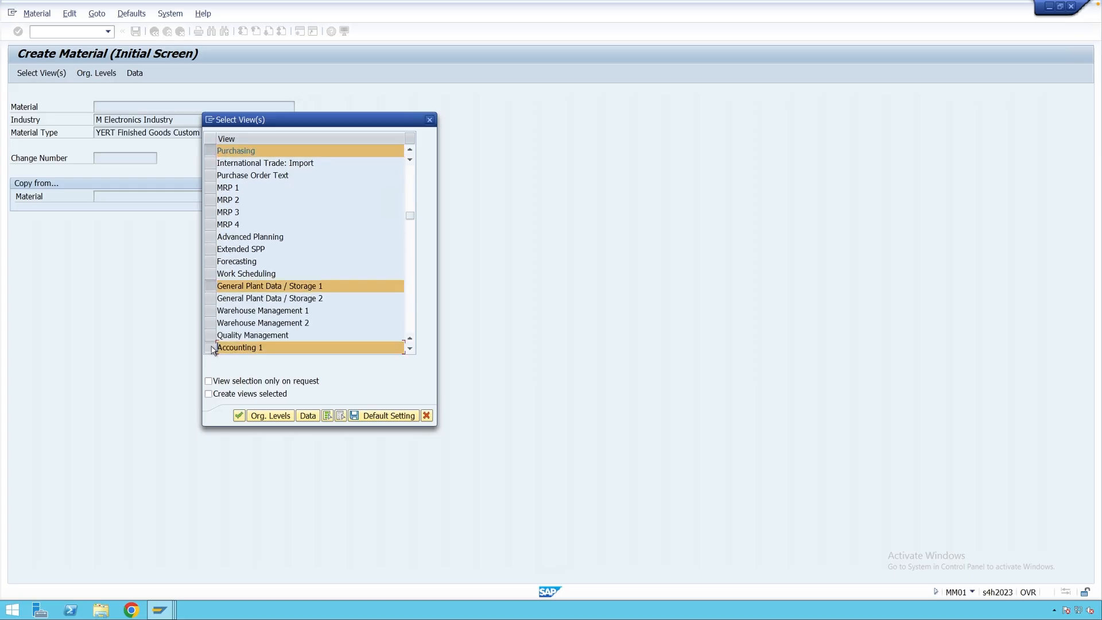
pyautogui.press('Return')
# - Set the organizational levels to plant M001 and storage location 0001
pyautogui.write('m0')
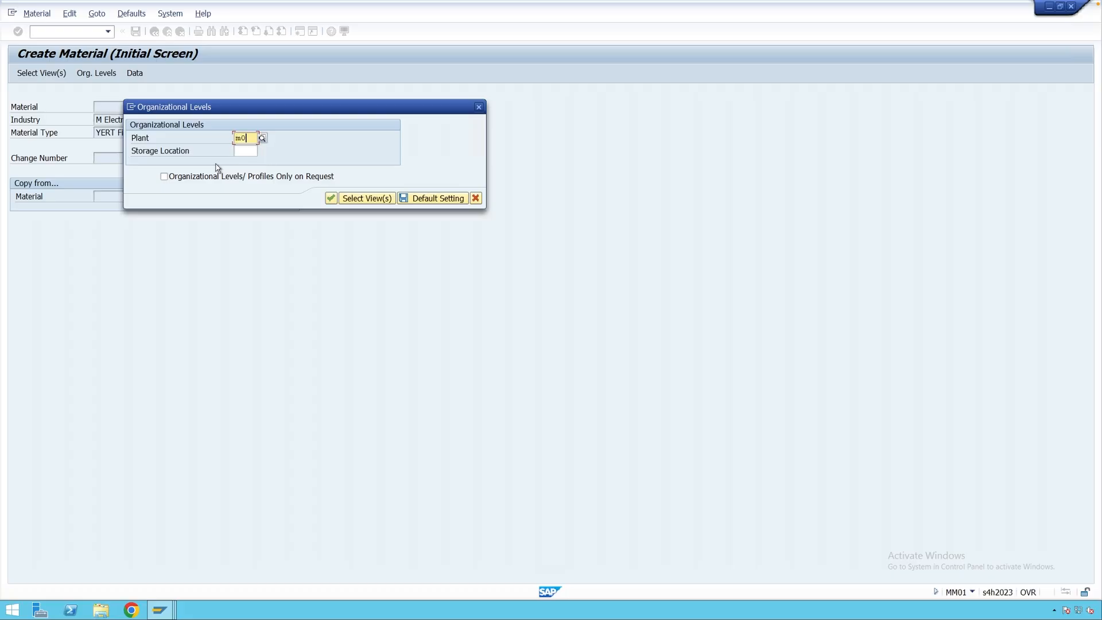
pyautogui.write('01')
pyautogui.click(241, 153)
pyautogui.write('0001')
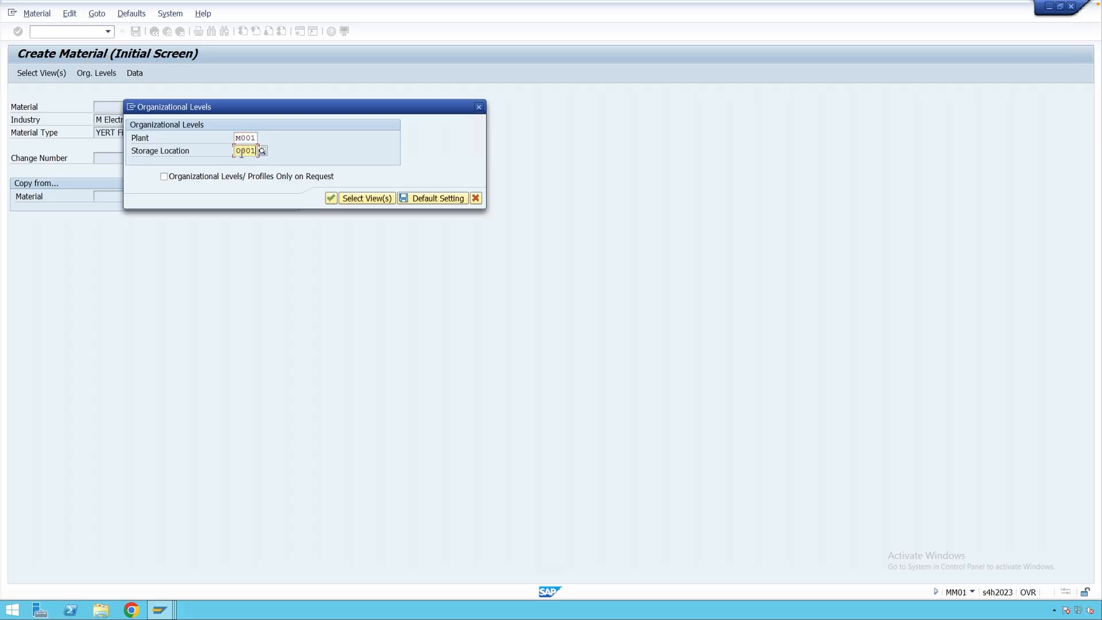
pyautogui.press('Return')
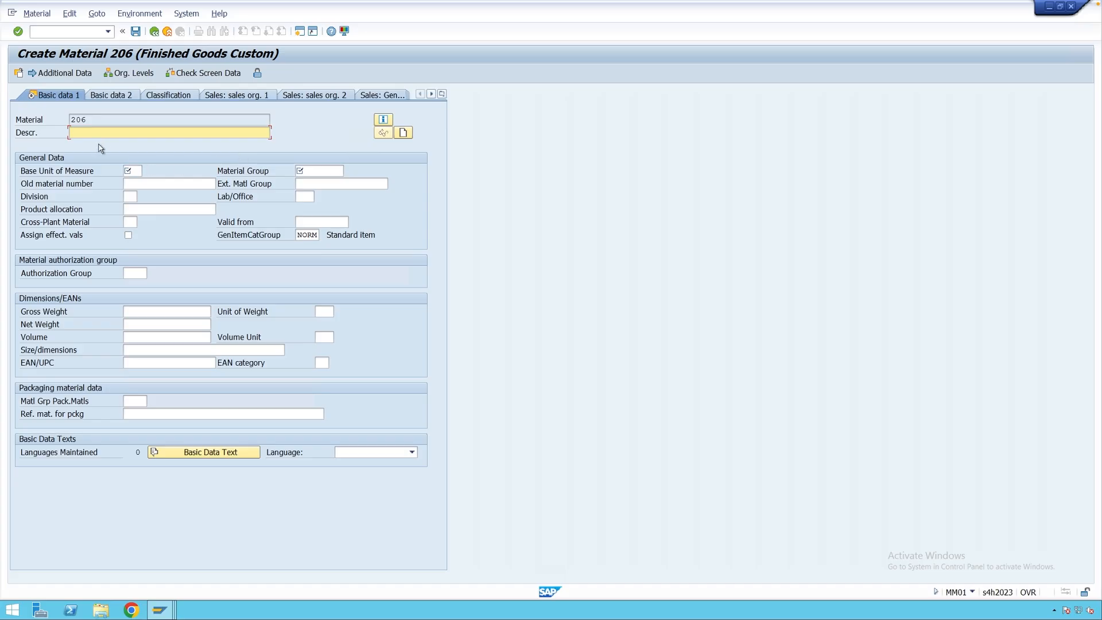
# - Complete the basic data with the description "Finished Goods", base unit of measure KG and material group 01
pyautogui.write('F')
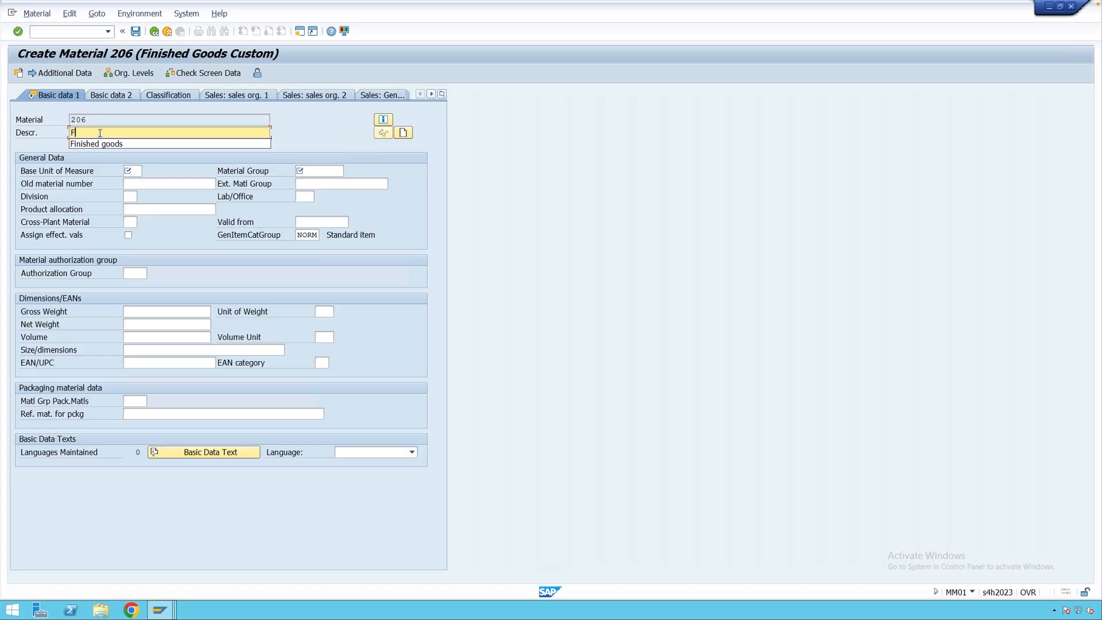
pyautogui.write('inished Goods')
pyautogui.click(136, 171)
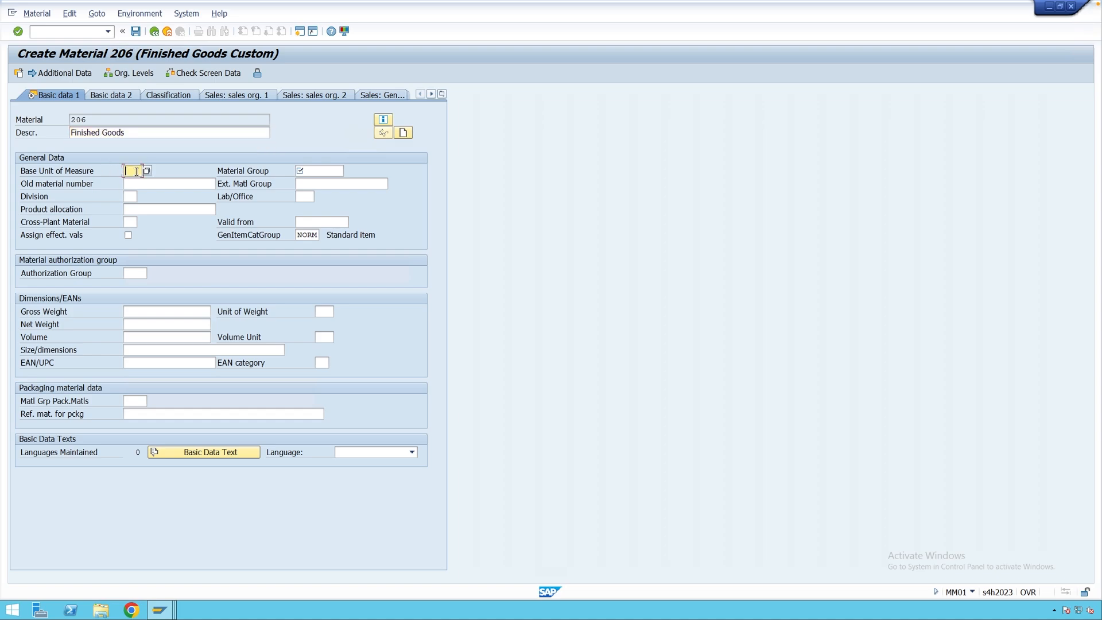
pyautogui.write('KG')
pyautogui.click(312, 171)
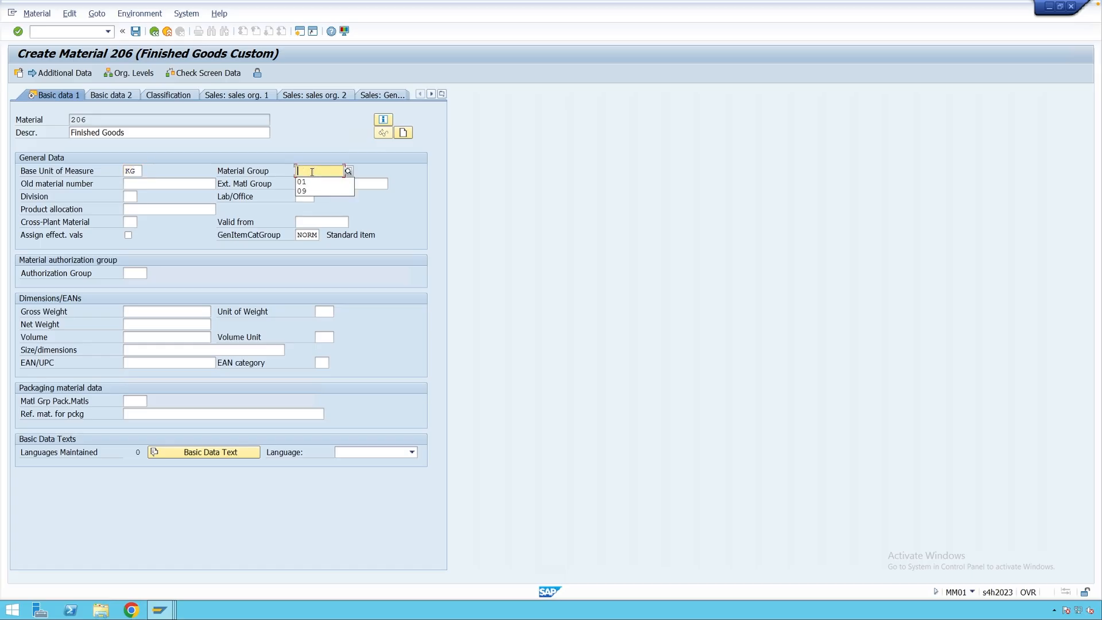
pyautogui.click(310, 182)
pyautogui.press('Return')
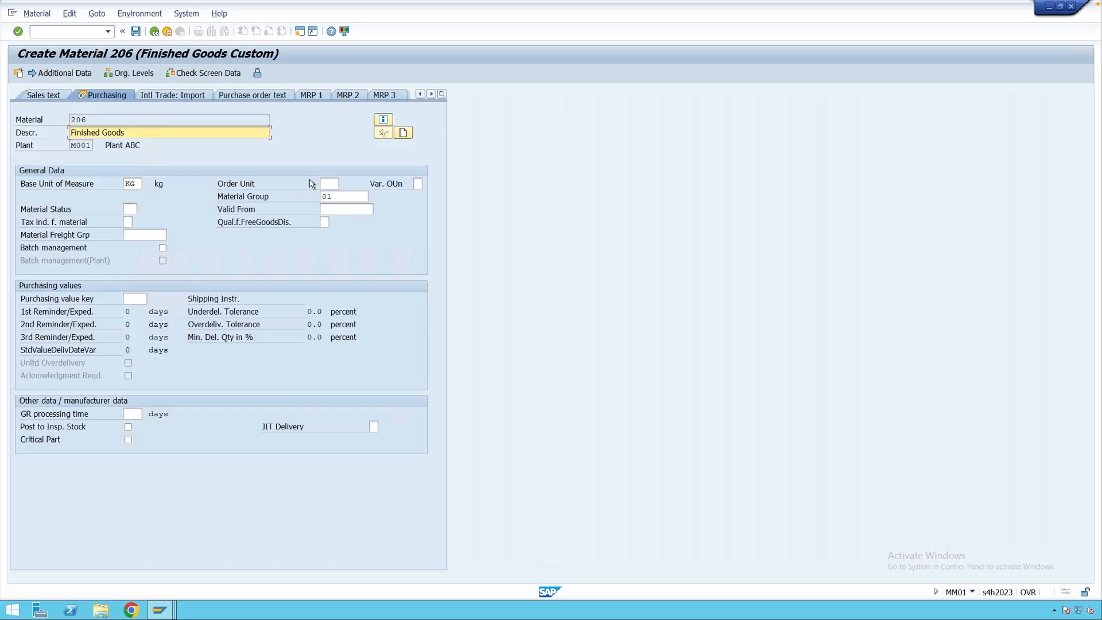
# - In the Accounting 1 view, set valuation class 7920 and a standard price of 100 INR, and save the material
pyautogui.press('Return')
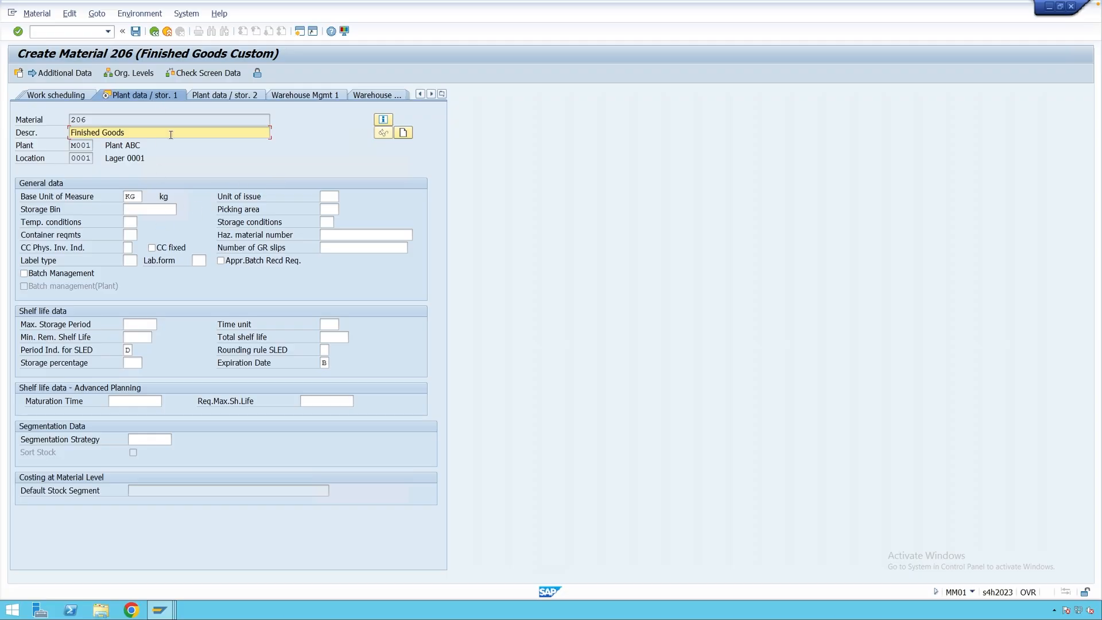
pyautogui.press('Return')
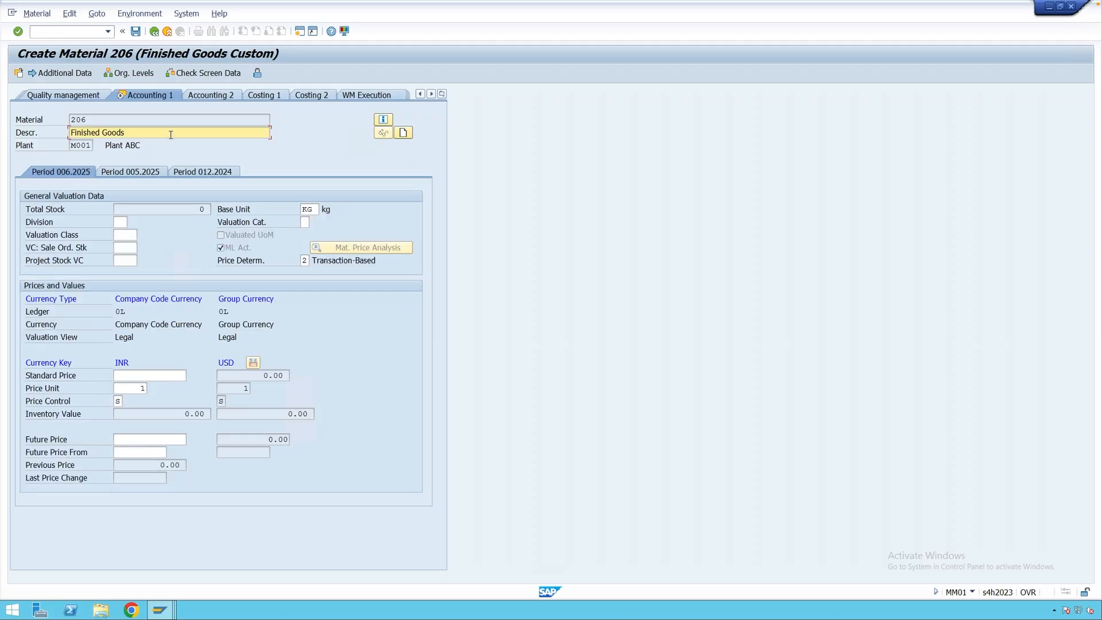
pyautogui.click(130, 234)
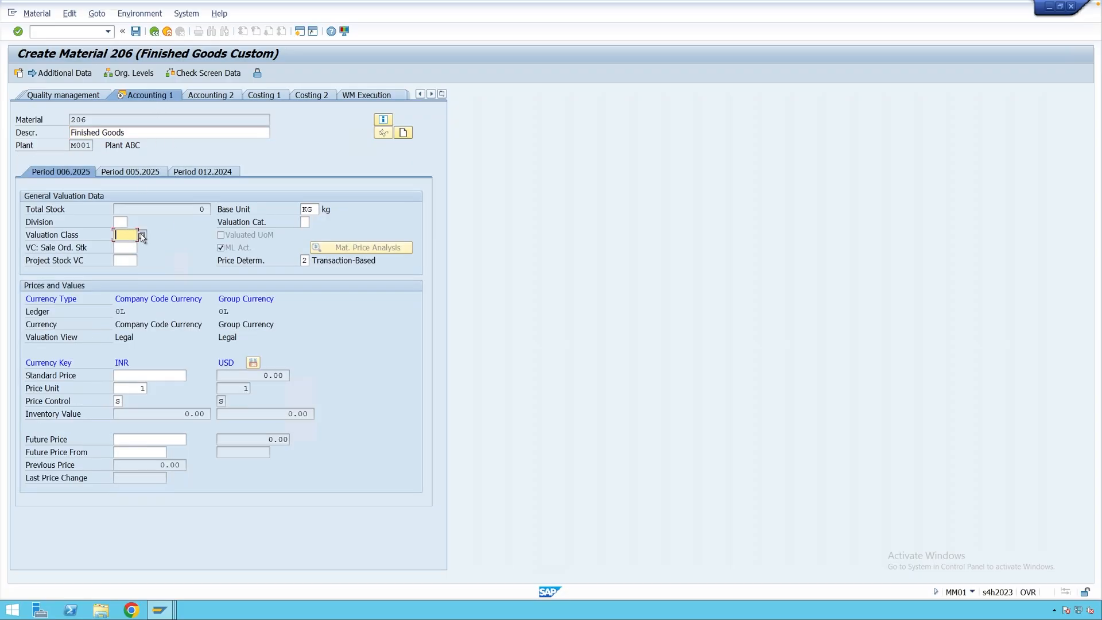
pyautogui.click(142, 235)
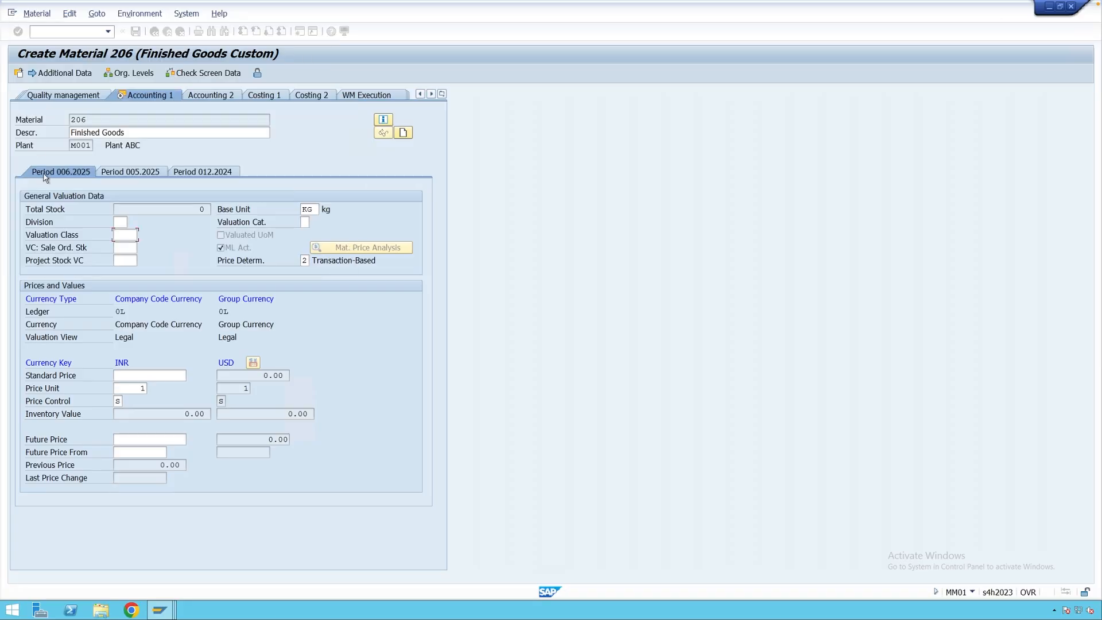
pyautogui.click(131, 377)
pyautogui.write('100')
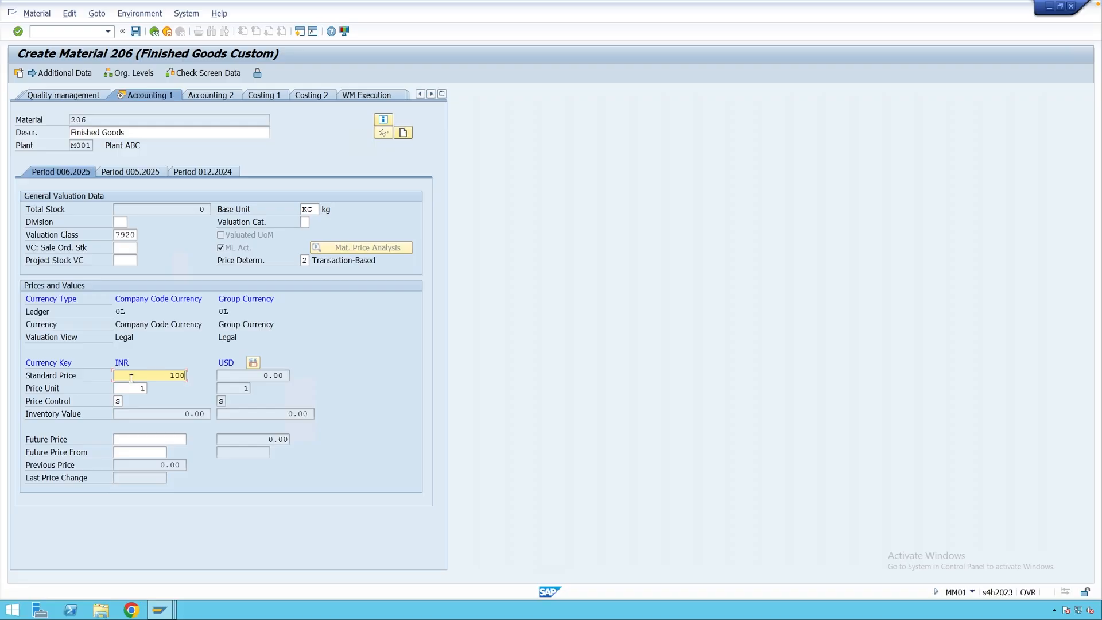
pyautogui.press('Return')
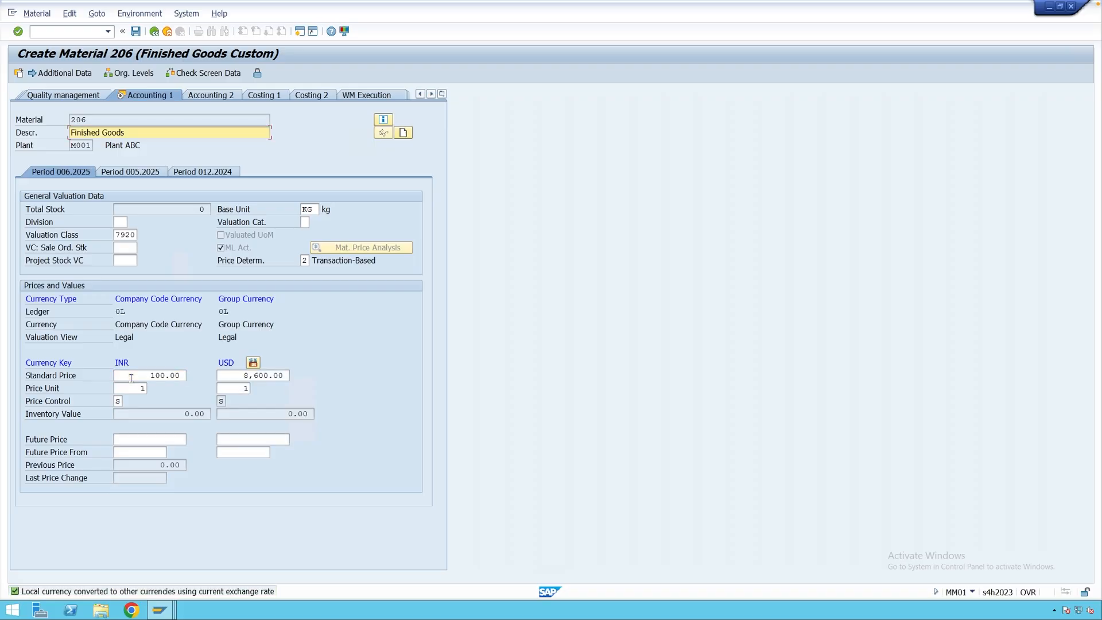
pyautogui.press('Return')
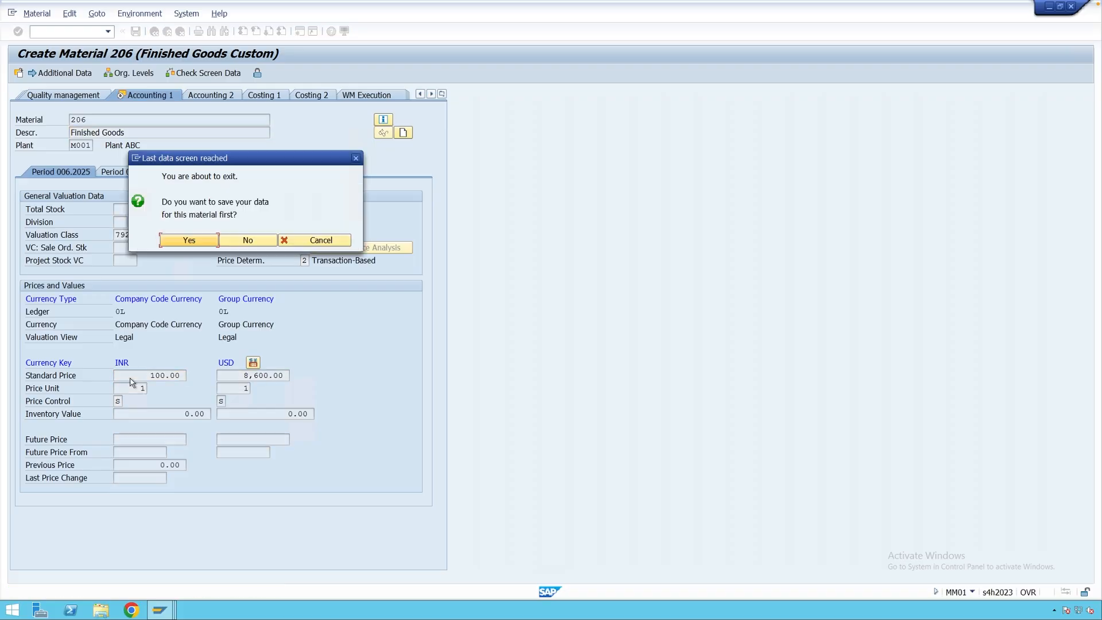
pyautogui.click(189, 241)
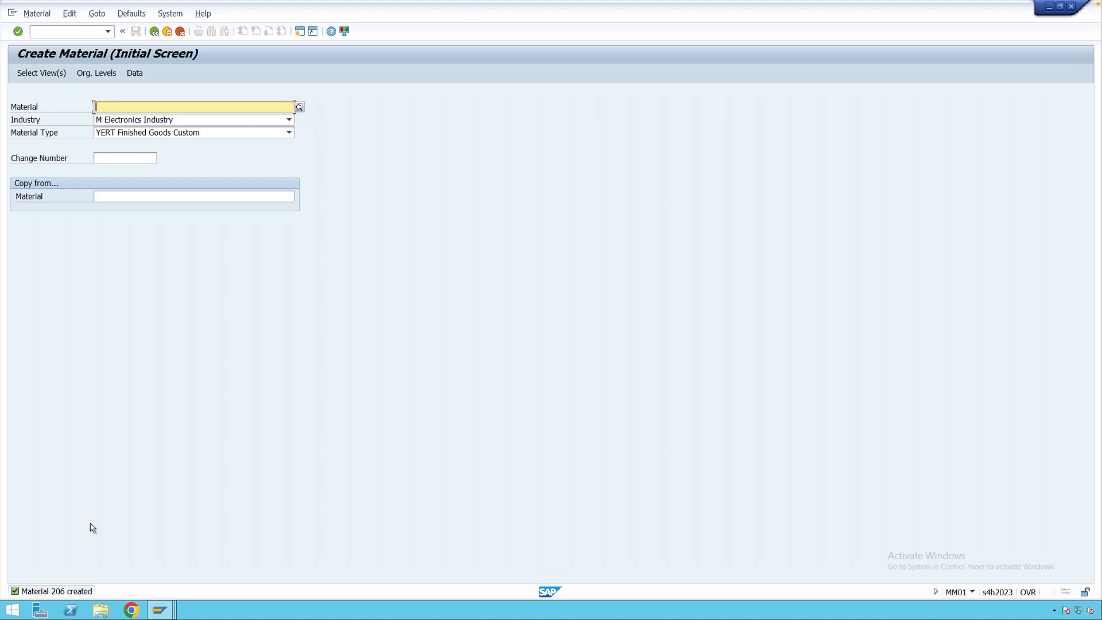
# - Leave material creation and open the Create Purchase Order transaction ME21N
pyautogui.click(168, 32)
pyautogui.write('me2')
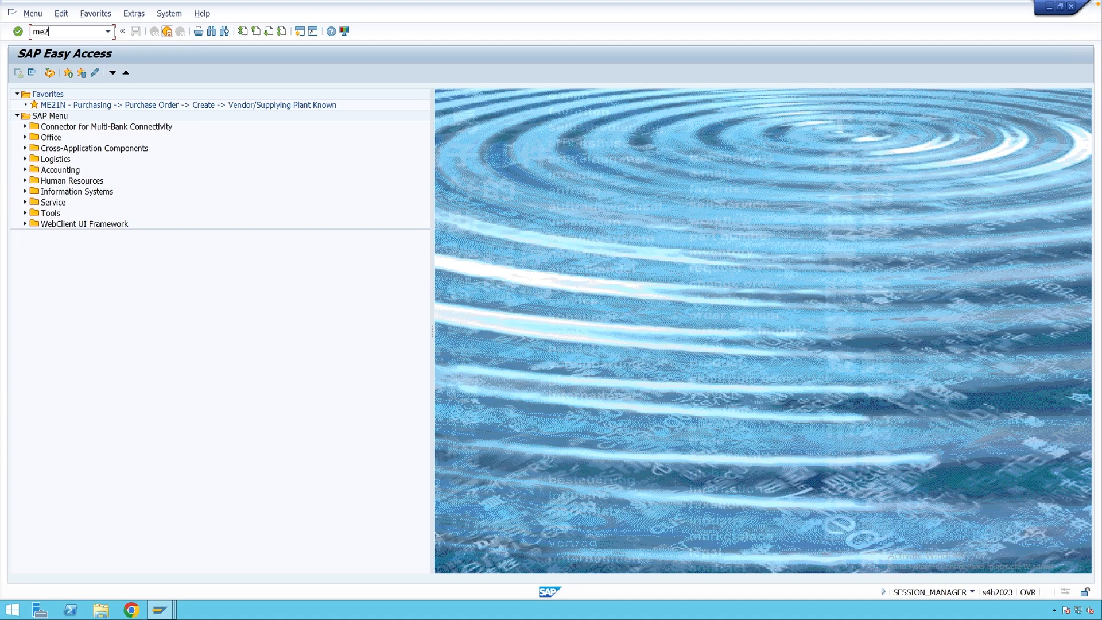
pyautogui.write('1n')
pyautogui.press('Return')
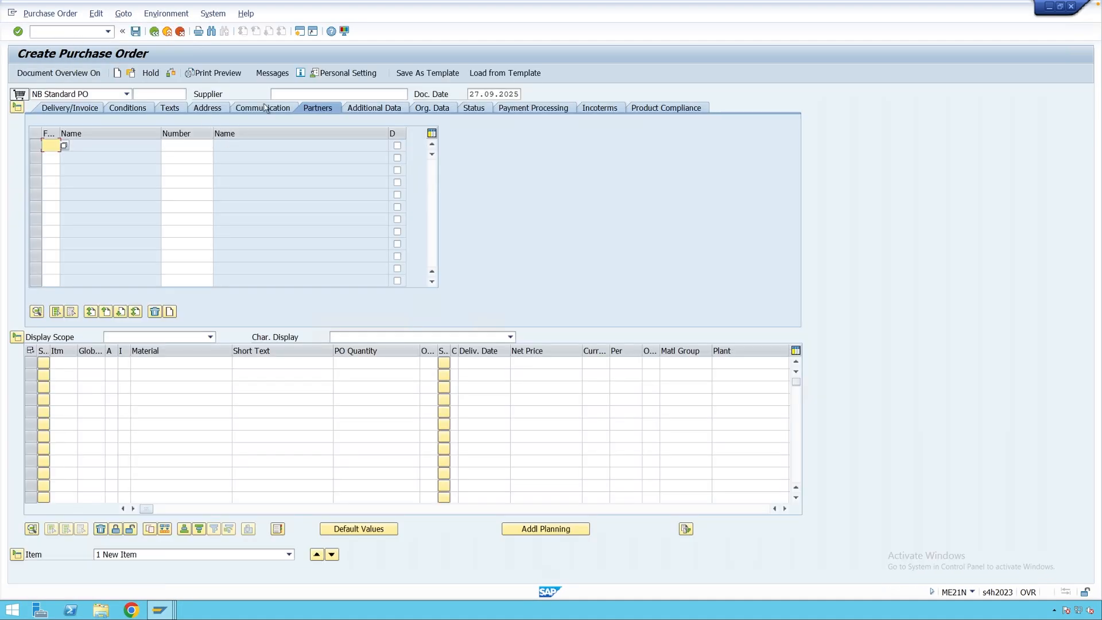
# - Enter supplier 33 in the standard purchase order and add material 206 as the first item
pyautogui.click(277, 94)
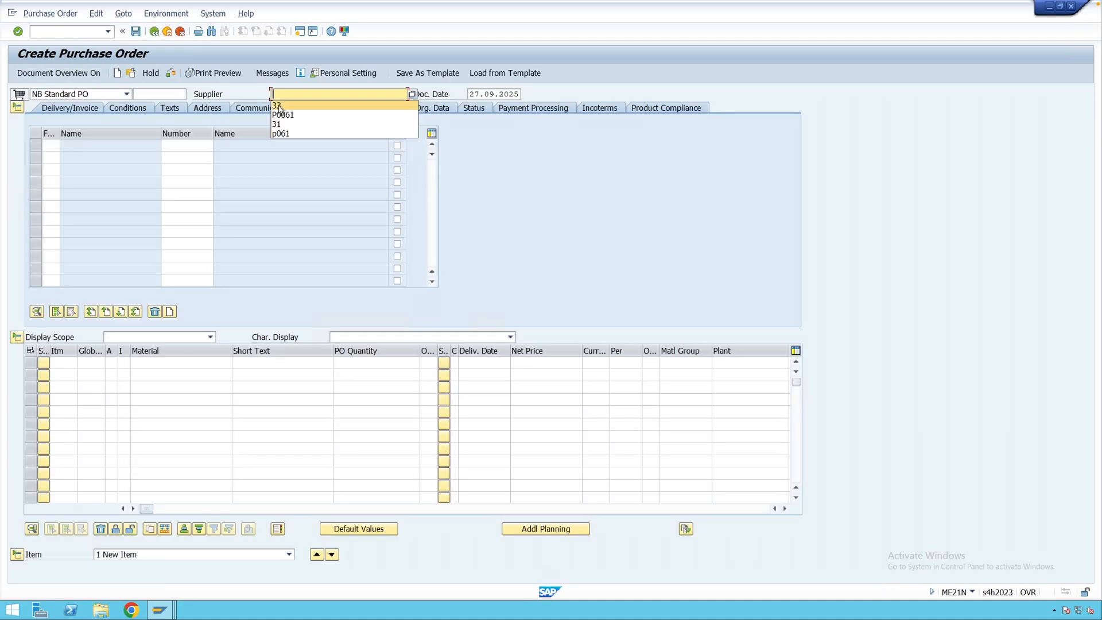
pyautogui.click(278, 106)
pyautogui.click(167, 362)
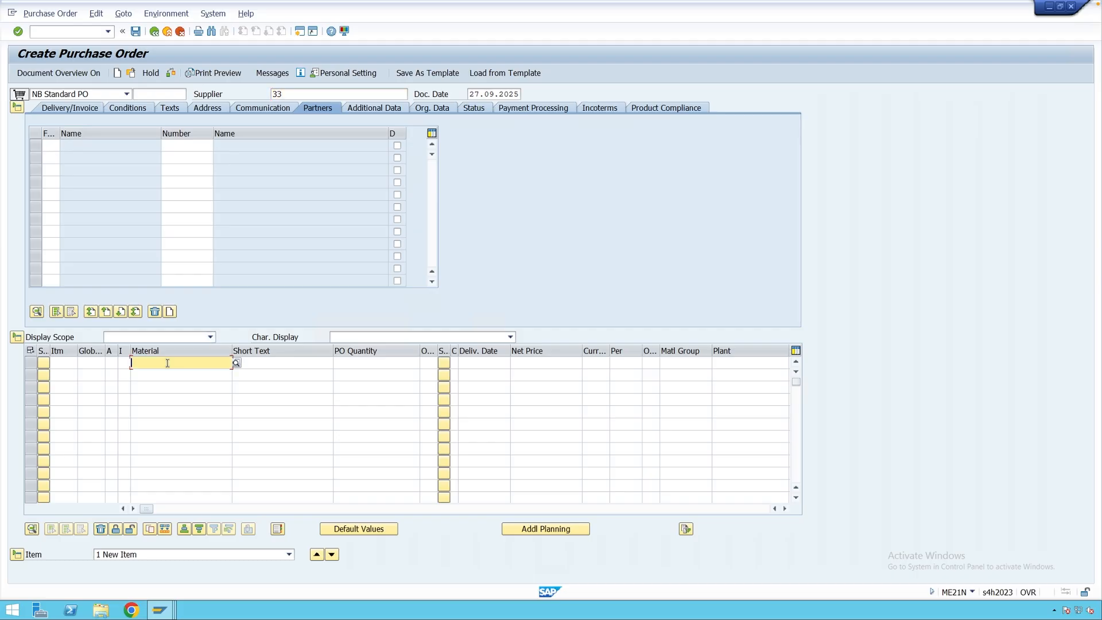
pyautogui.write('206')
pyautogui.press('Return')
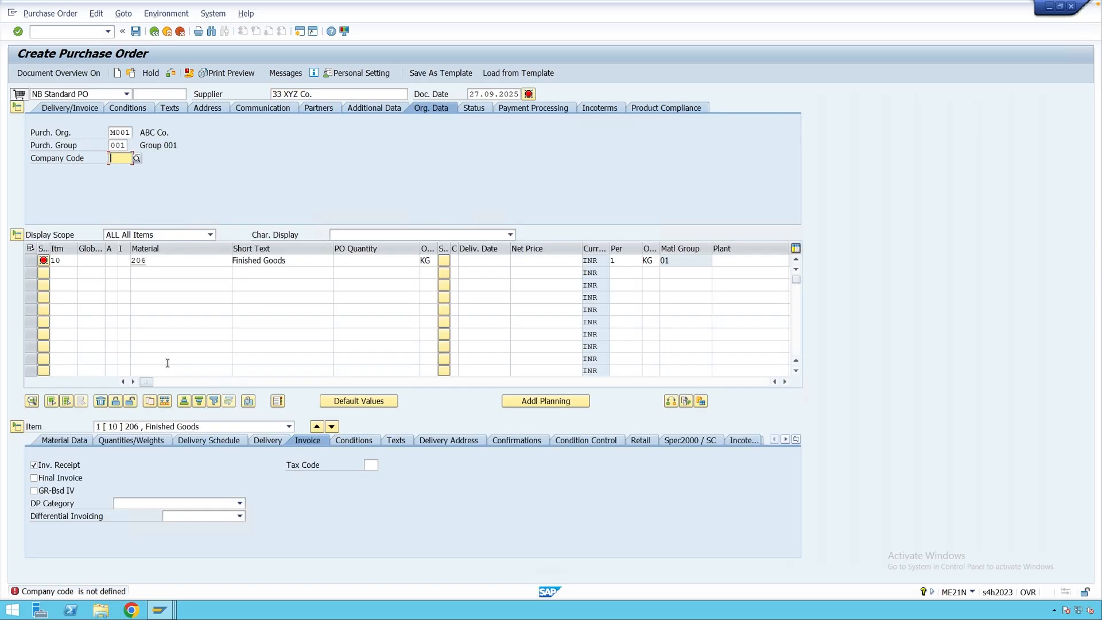
# - Set the plant of the material 206 order item to M001
pyautogui.click(728, 268)
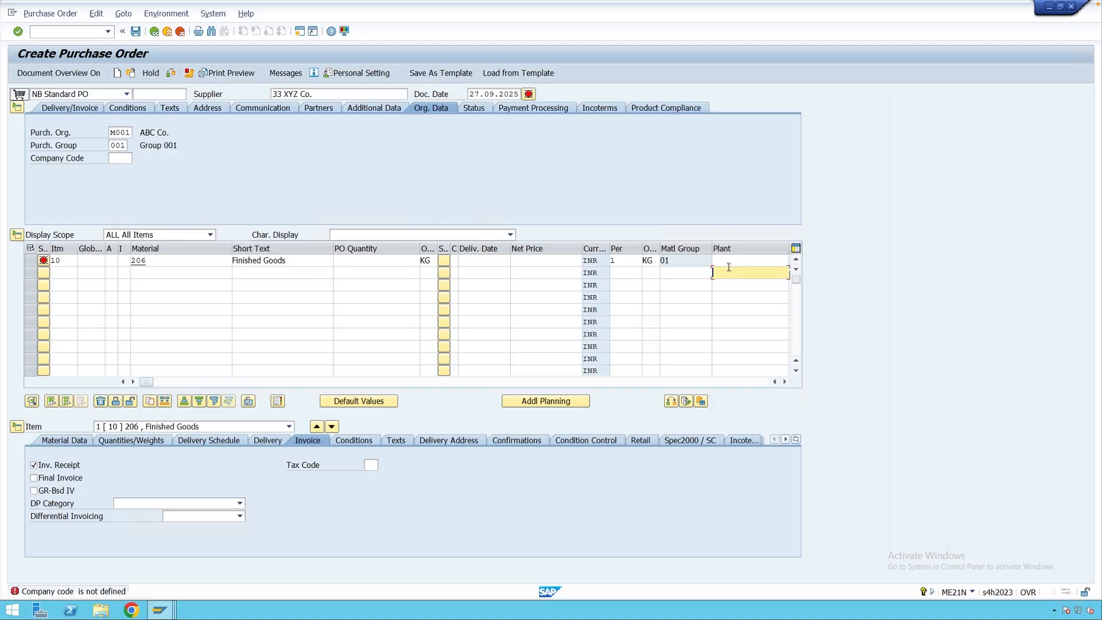
pyautogui.click(728, 262)
pyautogui.write('m001')
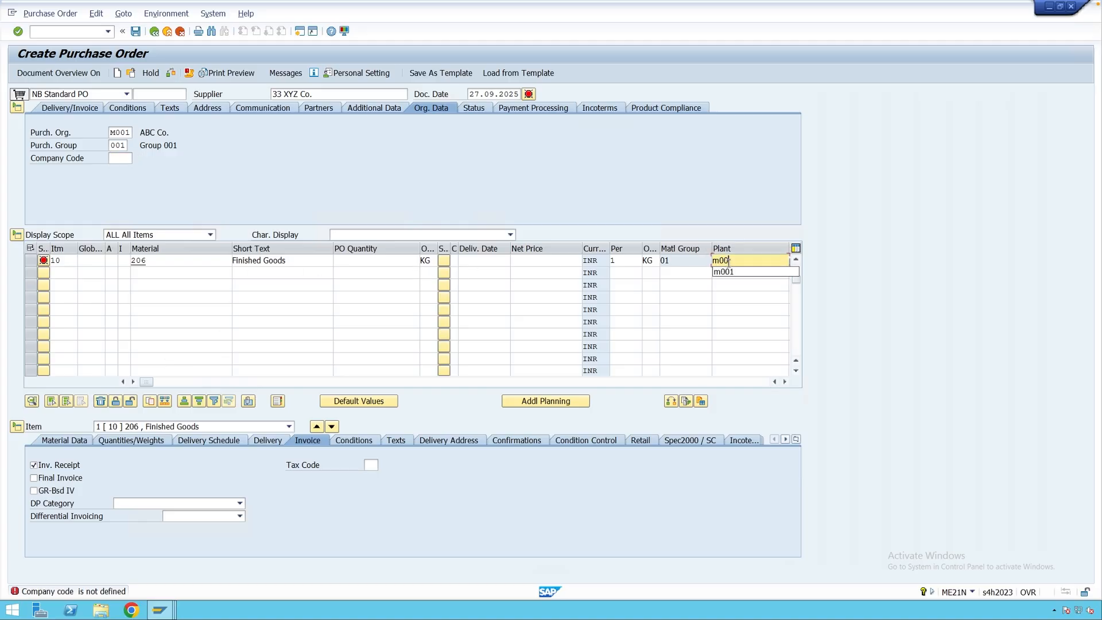
pyautogui.press('Return')
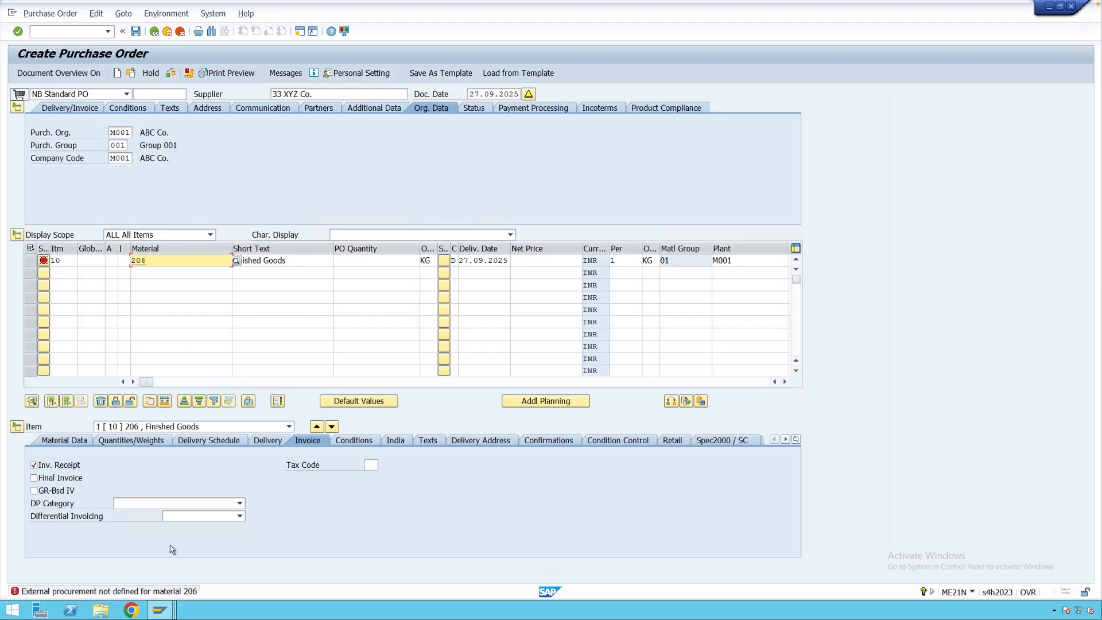
# - Read the explanation of the procurement error, compare it with material type YERT's external purchase order options, and return to the purchase order
pyautogui.click(120, 590)
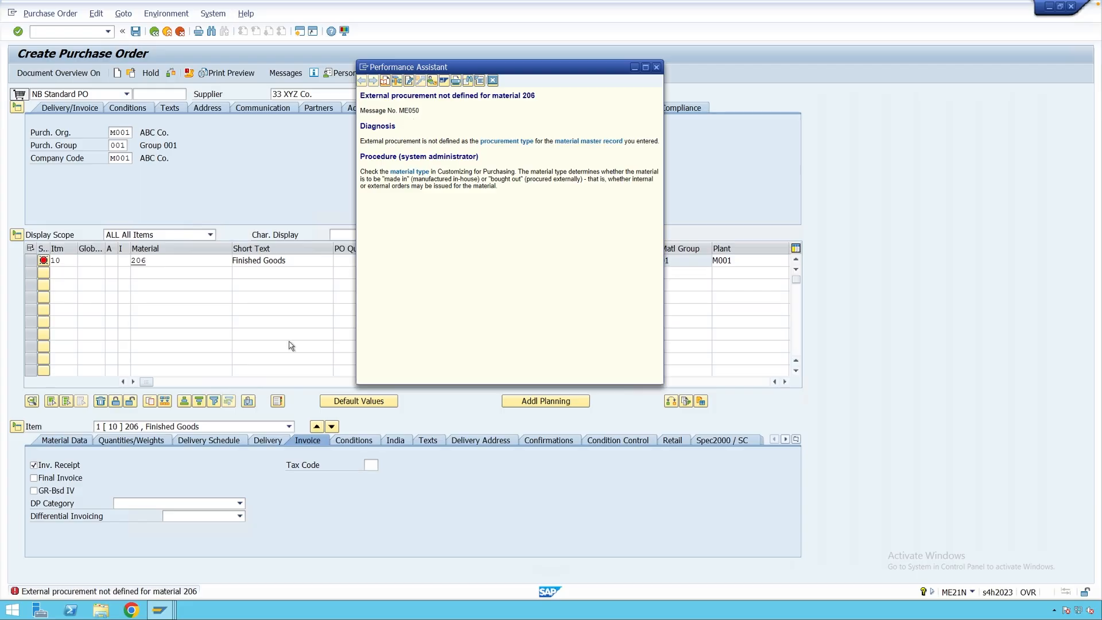
pyautogui.click(163, 611)
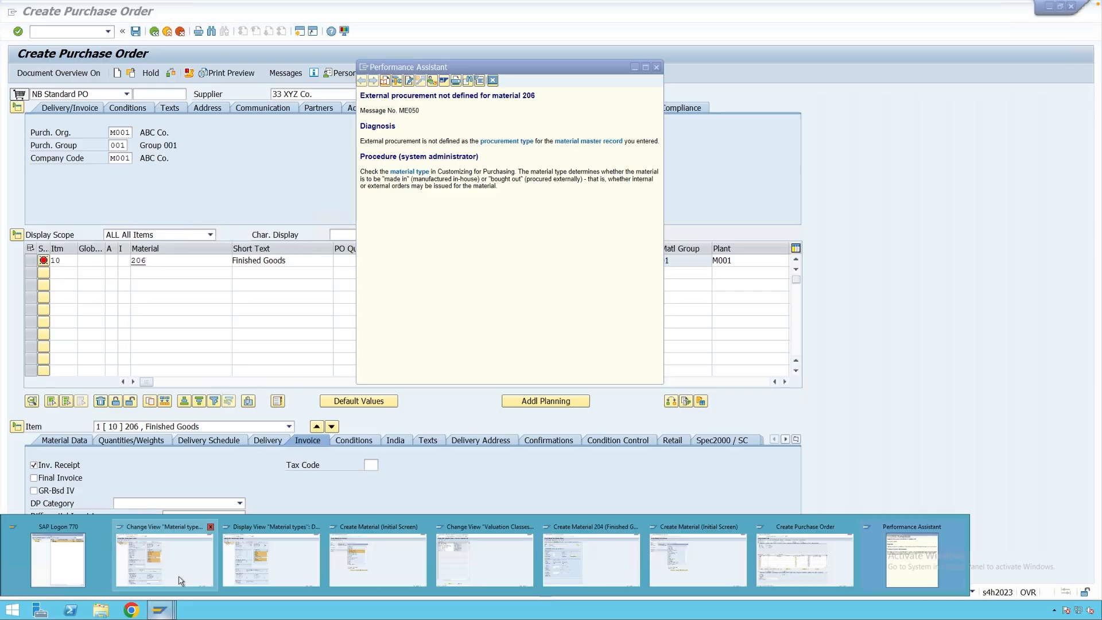
pyautogui.click(179, 580)
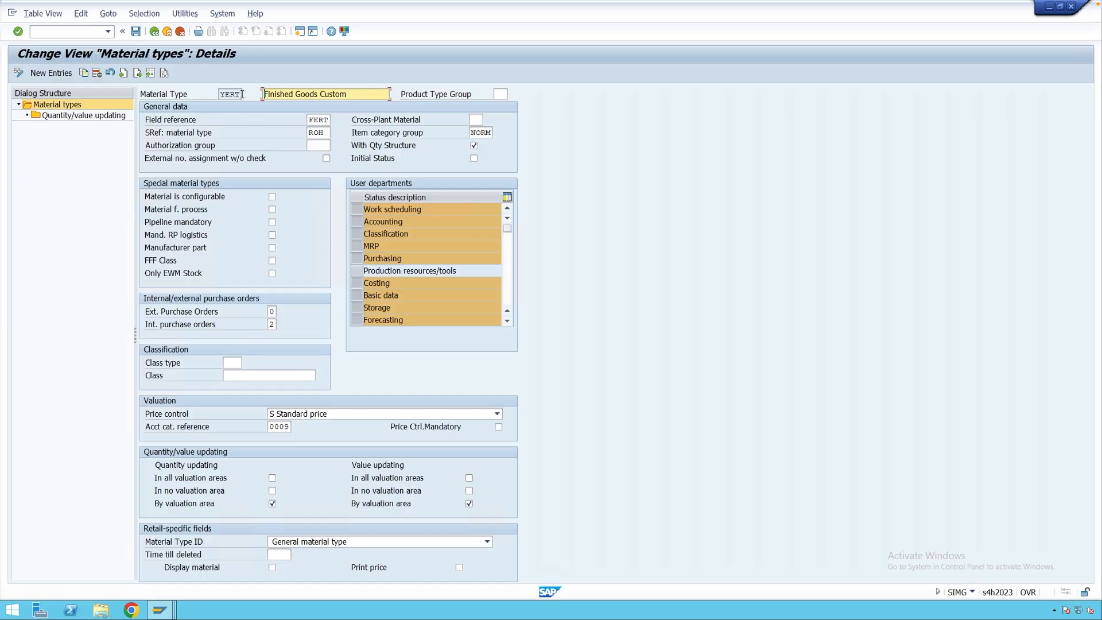
pyautogui.click(272, 312)
pyautogui.press('F4')
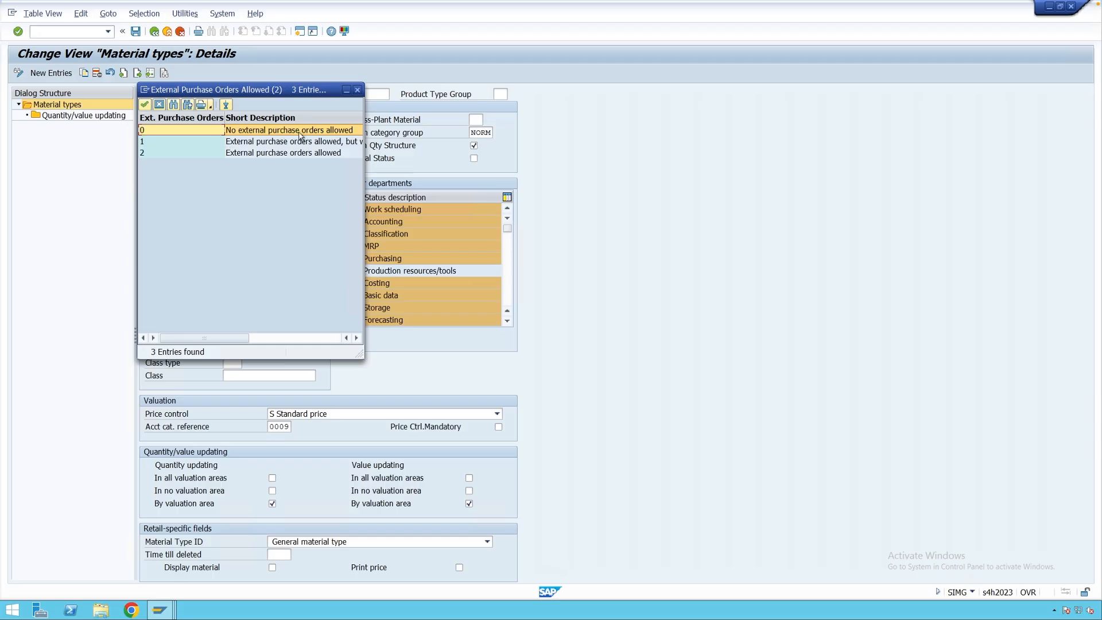
pyautogui.click(358, 91)
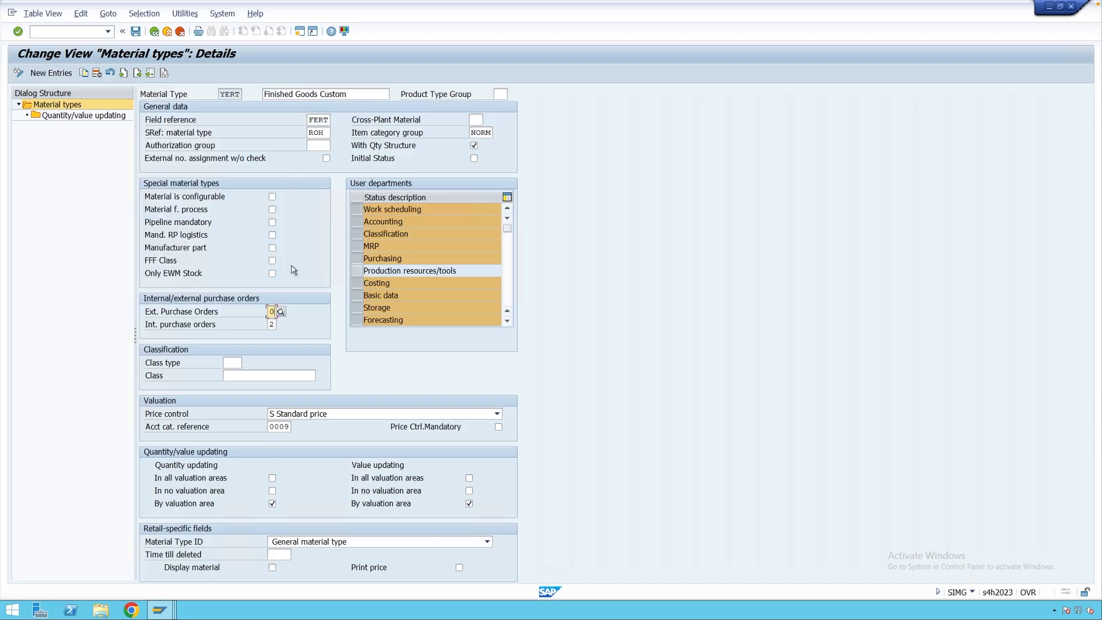
pyautogui.moveTo(168, 612)
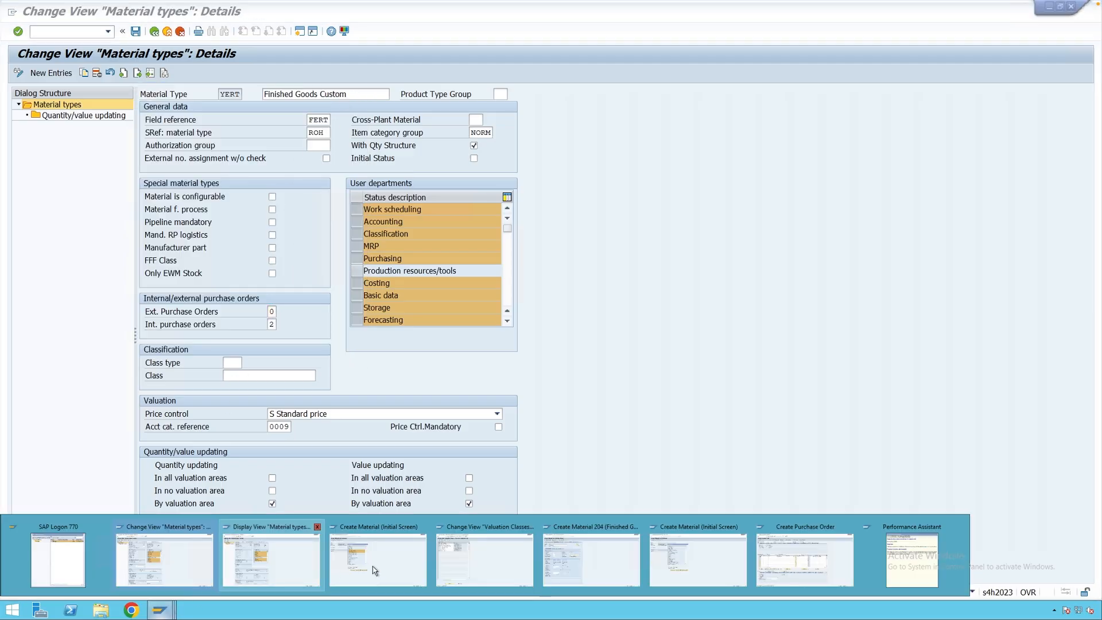
pyautogui.click(757, 553)
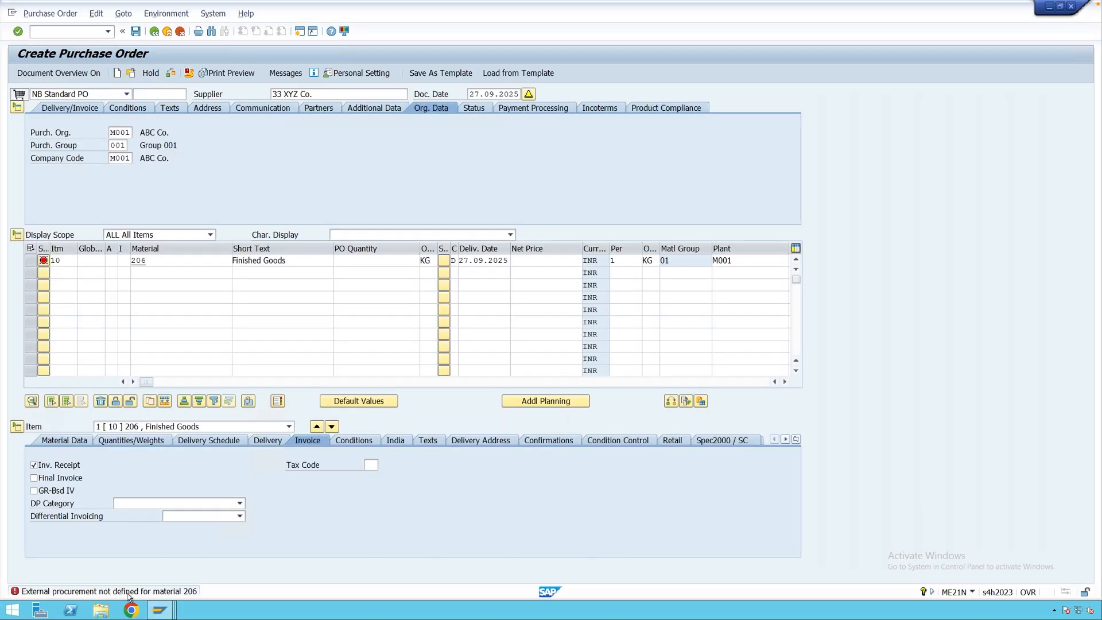
# - Make price control mandatory in material type YERT and save the change
pyautogui.click(171, 610)
pyautogui.click(188, 574)
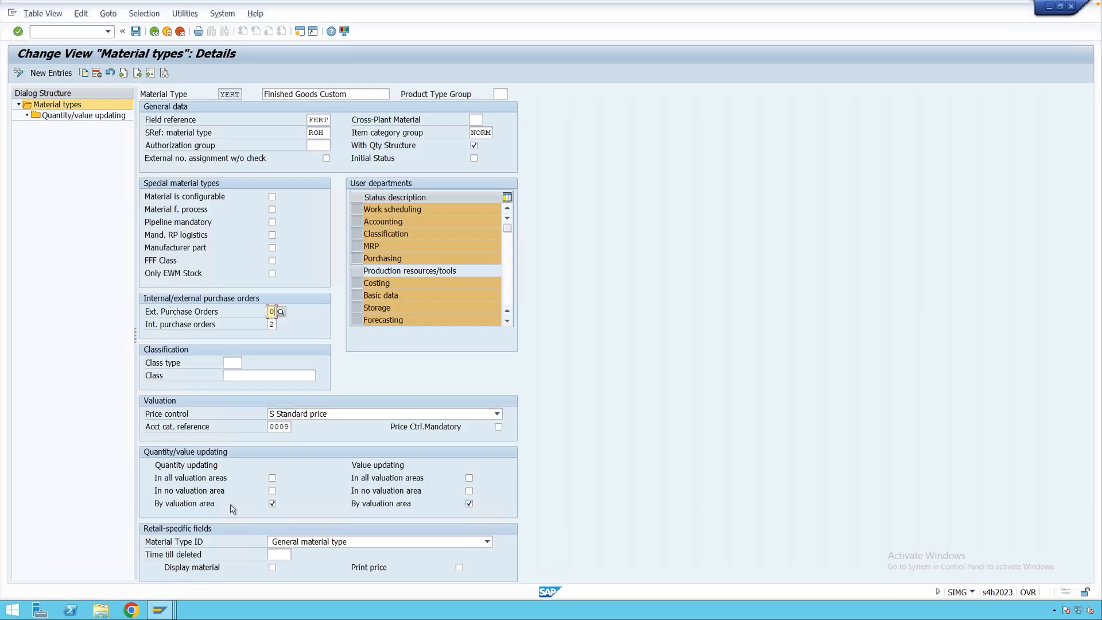
pyautogui.click(499, 428)
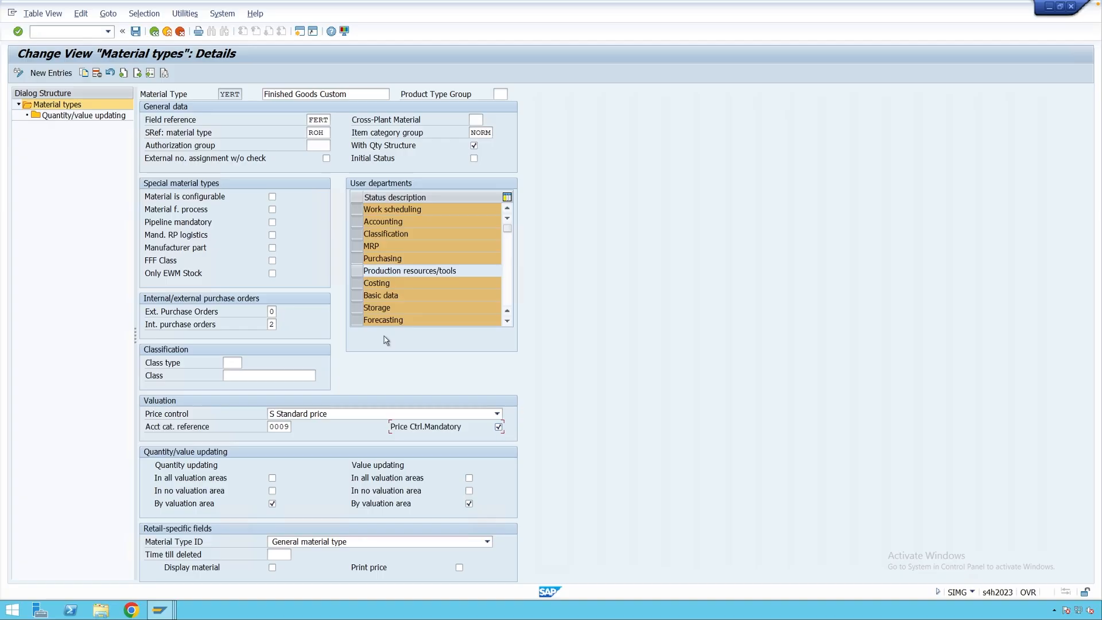
pyautogui.click(136, 32)
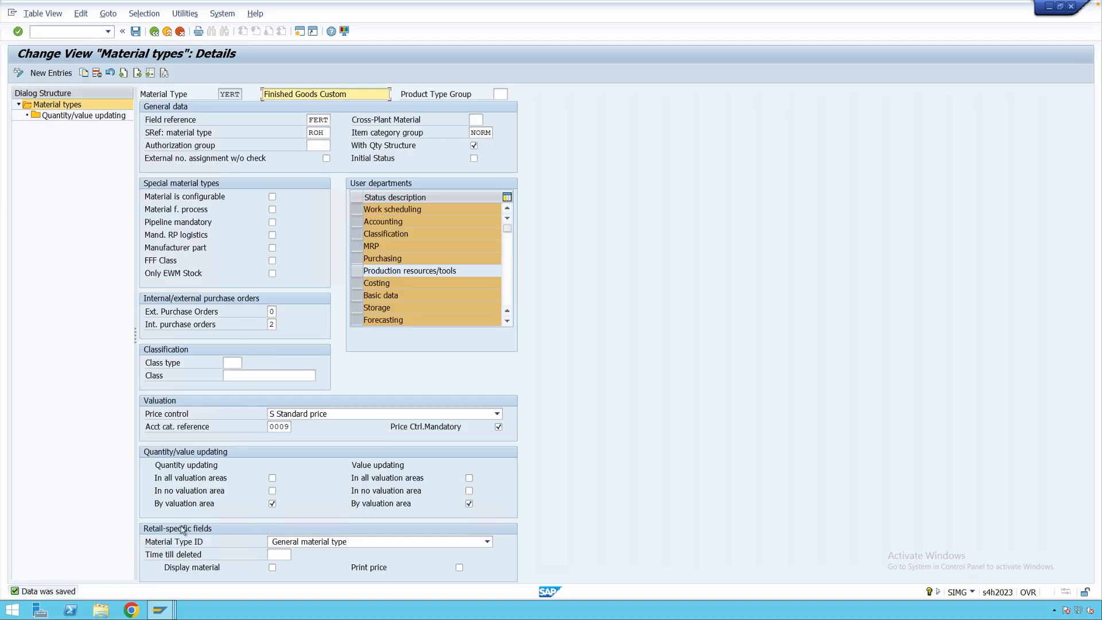
# - Switch to the valuation classes session and start transaction MM01 there to create another material of type YERT
pyautogui.click(164, 609)
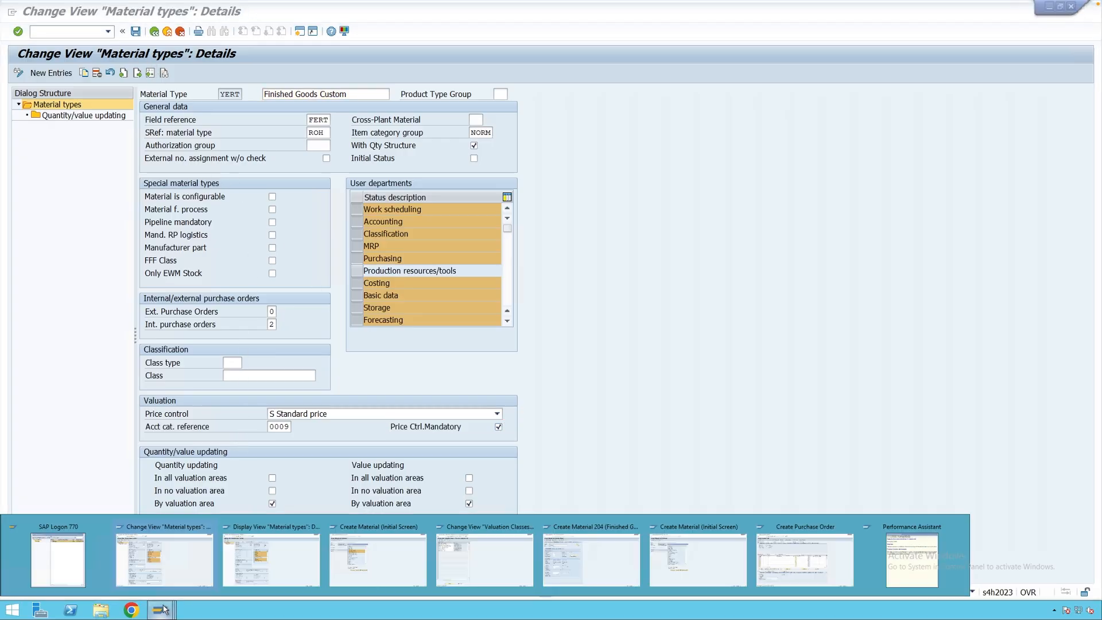
pyautogui.click(487, 571)
pyautogui.write('mm')
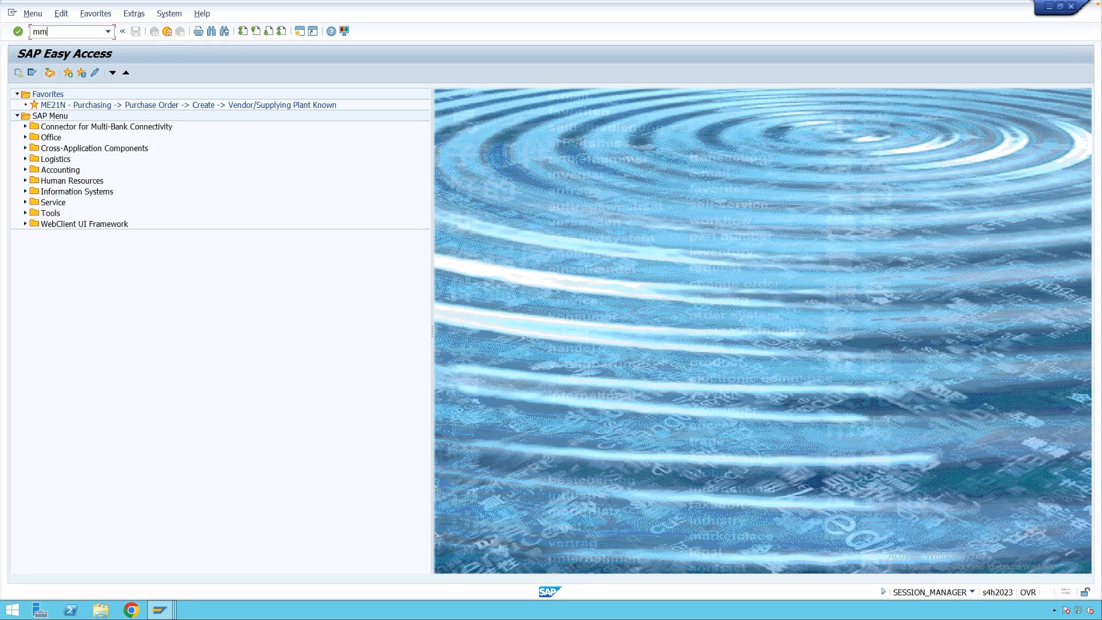
pyautogui.write('01')
pyautogui.press('Return')
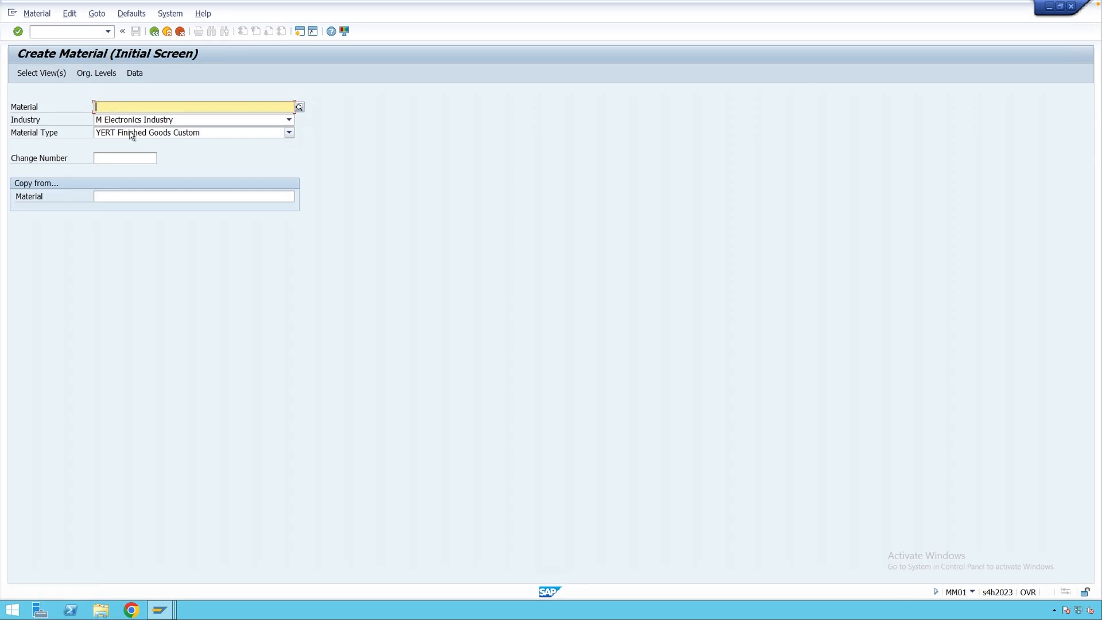
# - Select the Basic Data 1 and Accounting 1 views for the new material and set its plant to M001
pyautogui.press('Return')
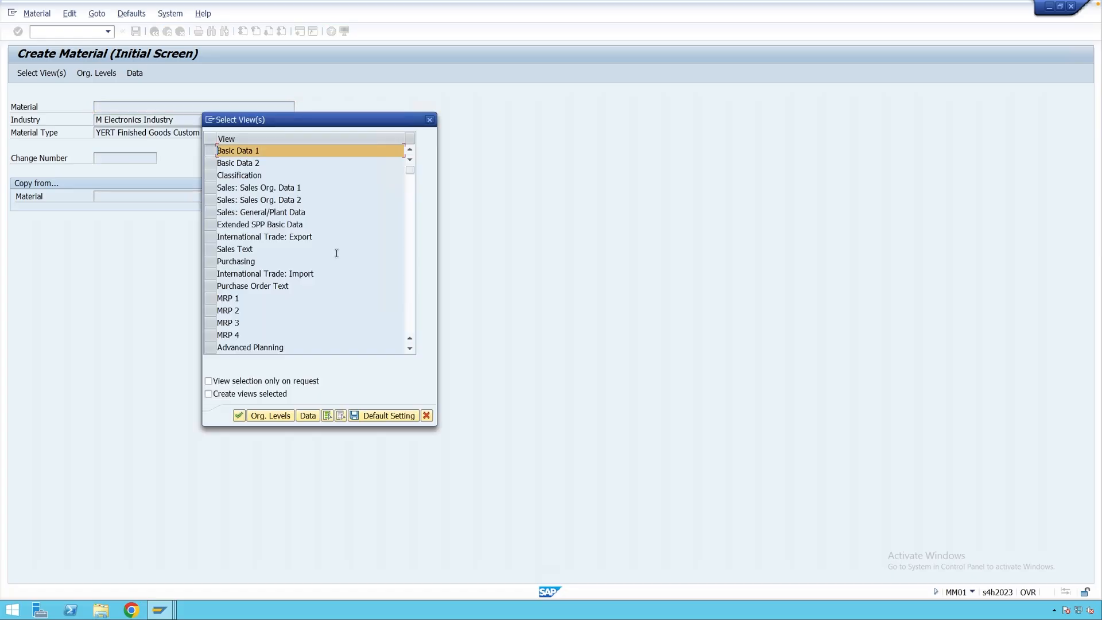
pyautogui.click(411, 349)
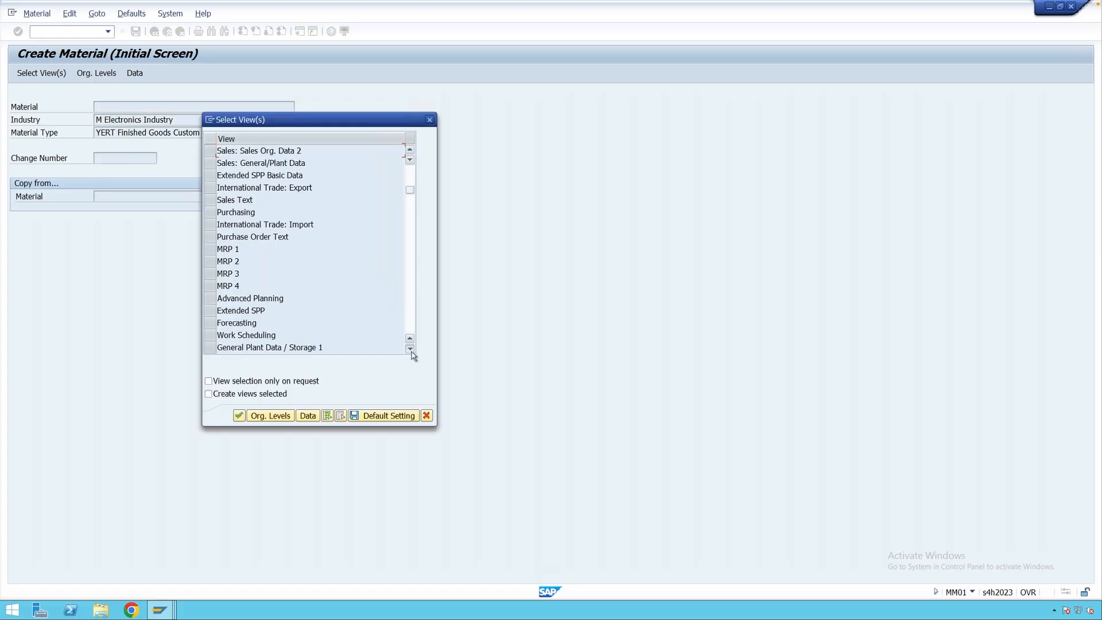
pyautogui.click(411, 350)
pyautogui.click(411, 350)
pyautogui.click(411, 351)
pyautogui.click(411, 351)
pyautogui.click(411, 351)
pyautogui.click(411, 351)
pyautogui.click(411, 350)
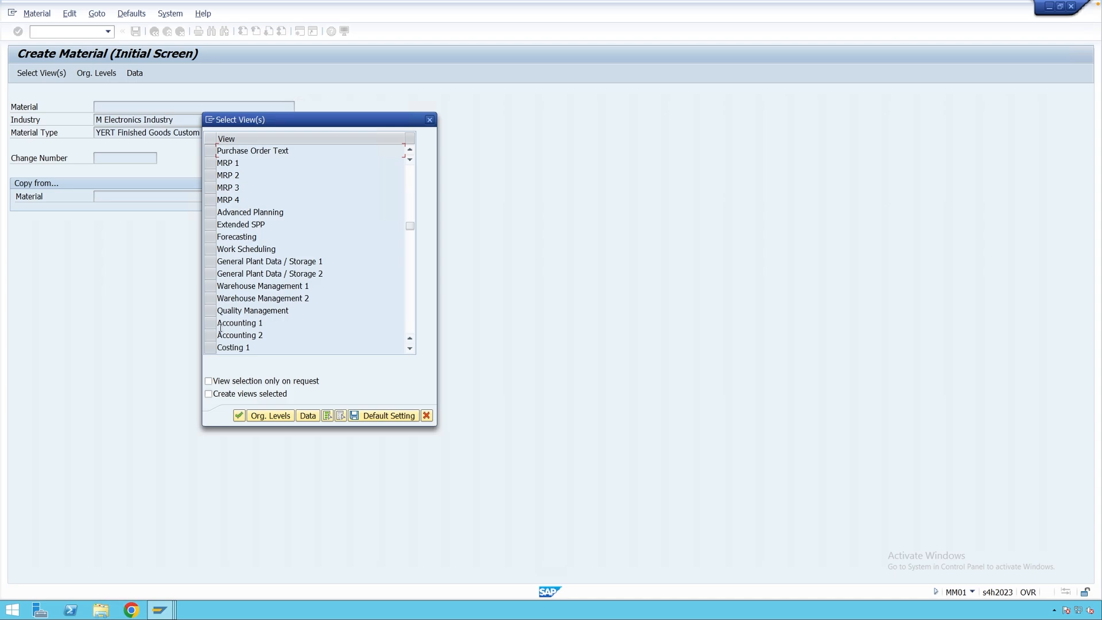
pyautogui.click(214, 324)
pyautogui.press('Return')
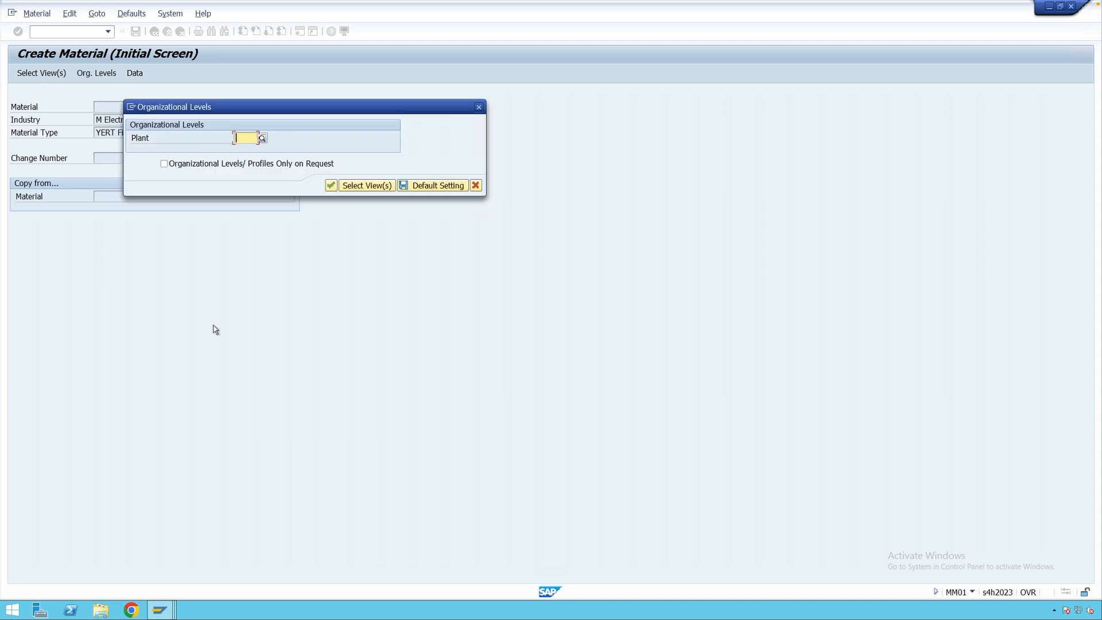
pyautogui.write('6001')
pyautogui.press('Return')
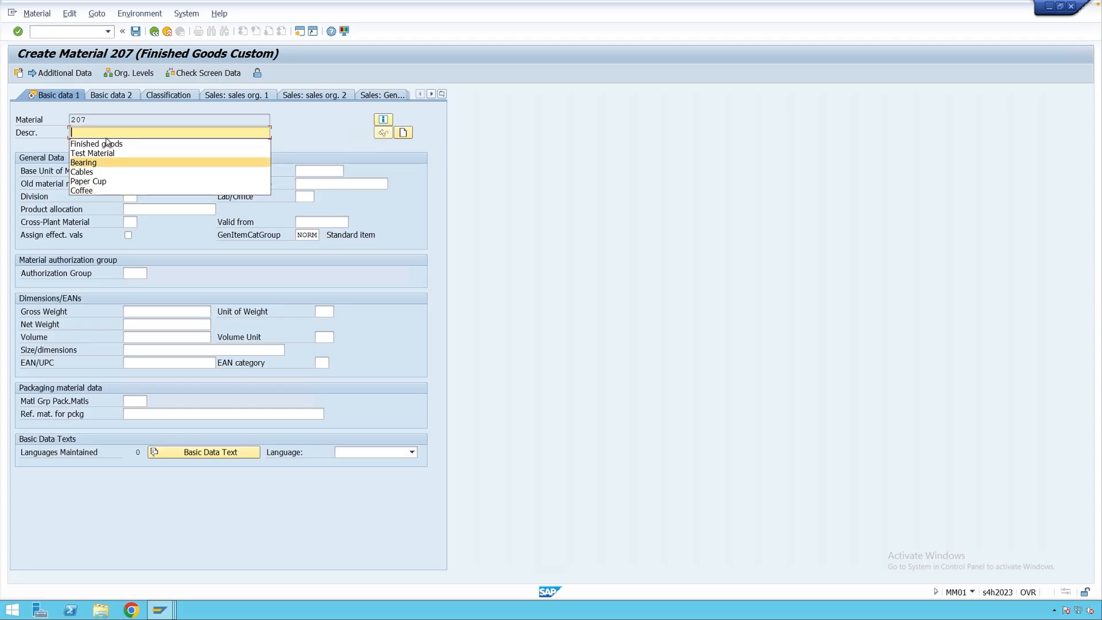
# - Complete the basic data with description "Finished goods", base unit of measure KG and a material group, and continue to Accounting 1
pyautogui.click(105, 144)
pyautogui.click(132, 171)
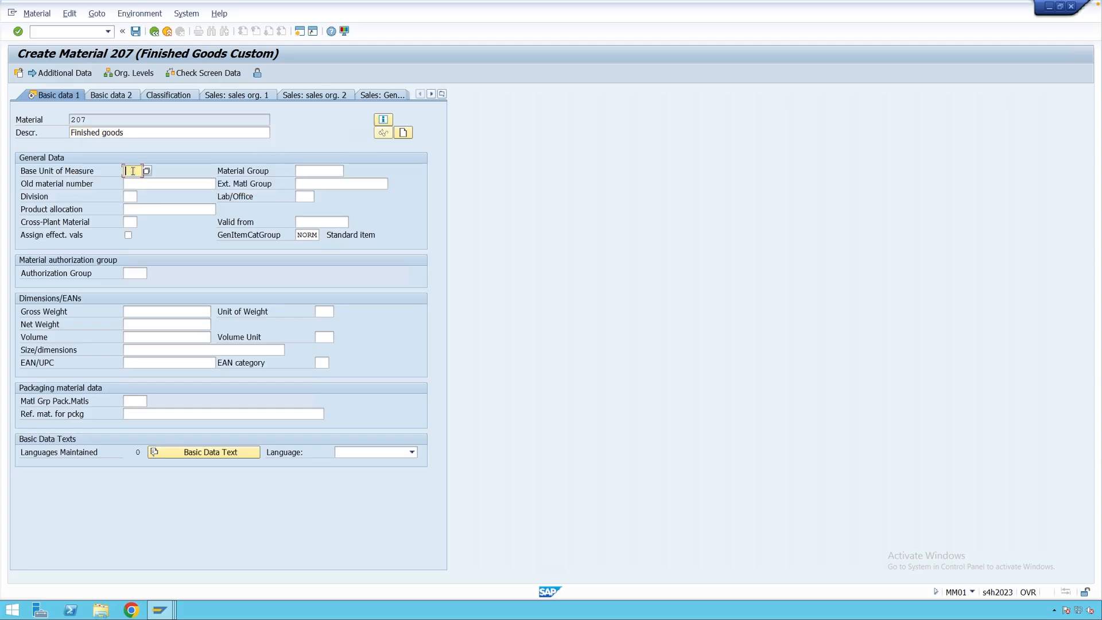
pyautogui.write('KG')
pyautogui.click(323, 171)
pyautogui.click(315, 179)
pyautogui.press('Return')
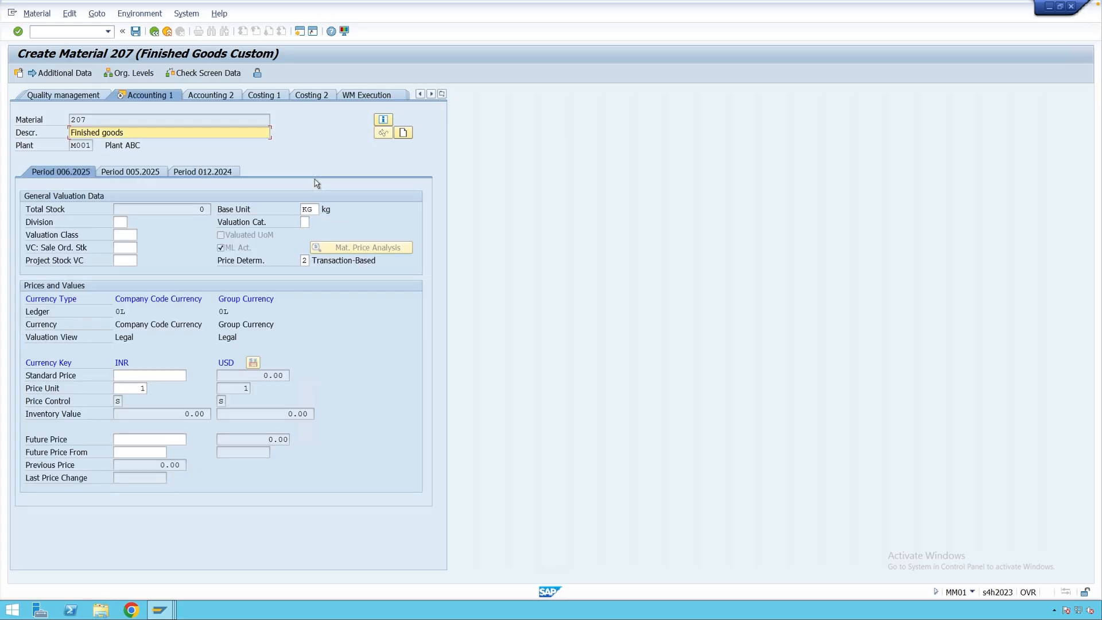
# - Try to set the price control to V, moving average price, and review the valuation settings of material type YERT
pyautogui.click(118, 401)
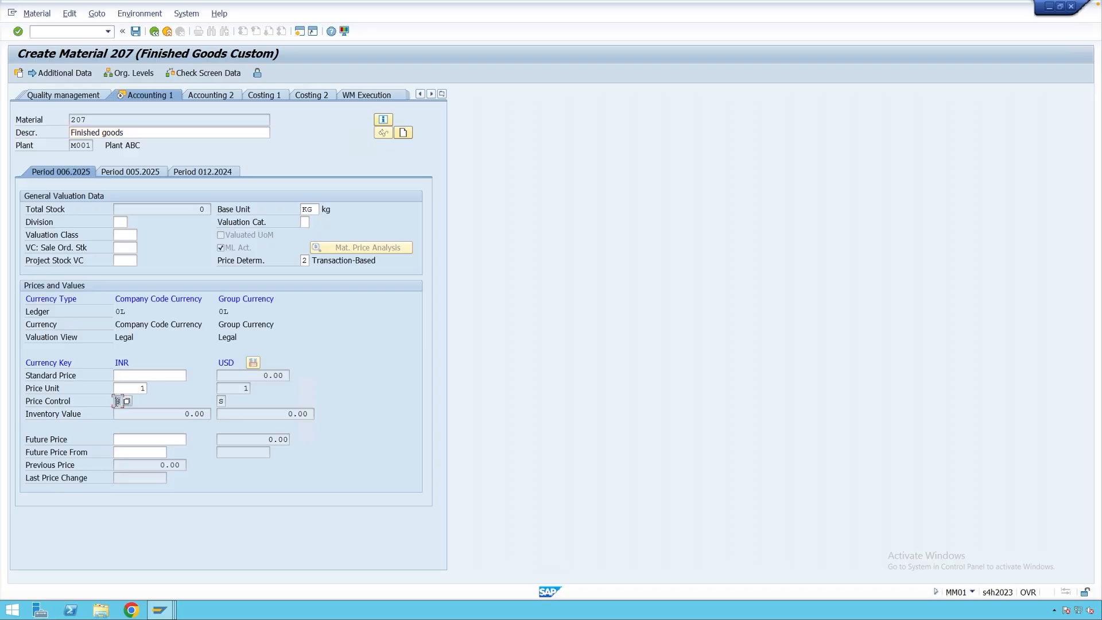
pyautogui.write('S')
pyautogui.click(127, 401)
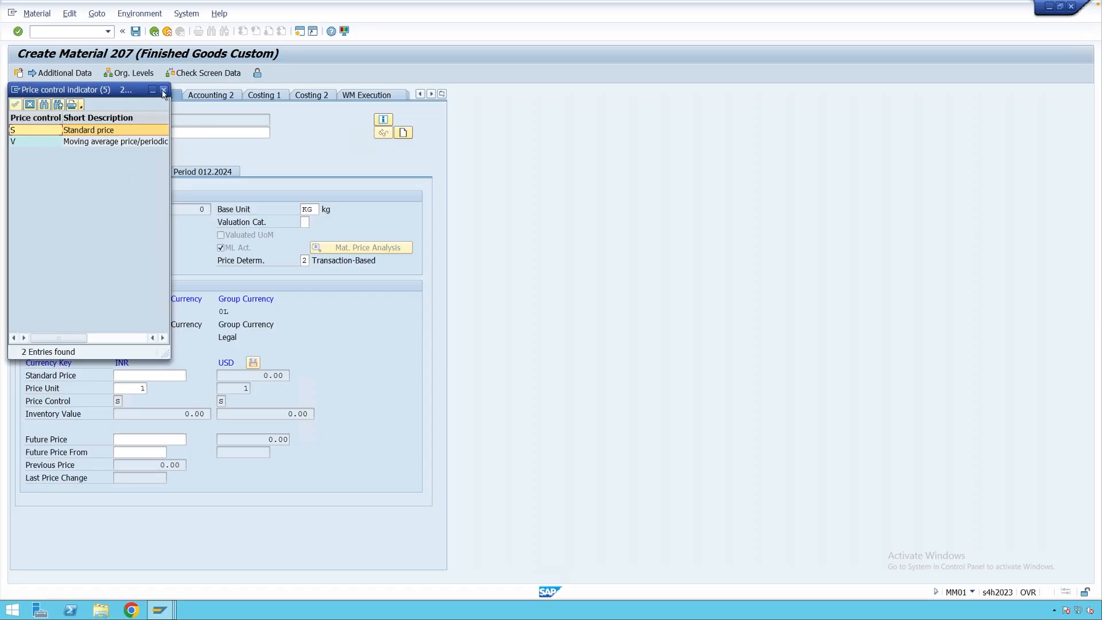
pyautogui.doubleClick(129, 139)
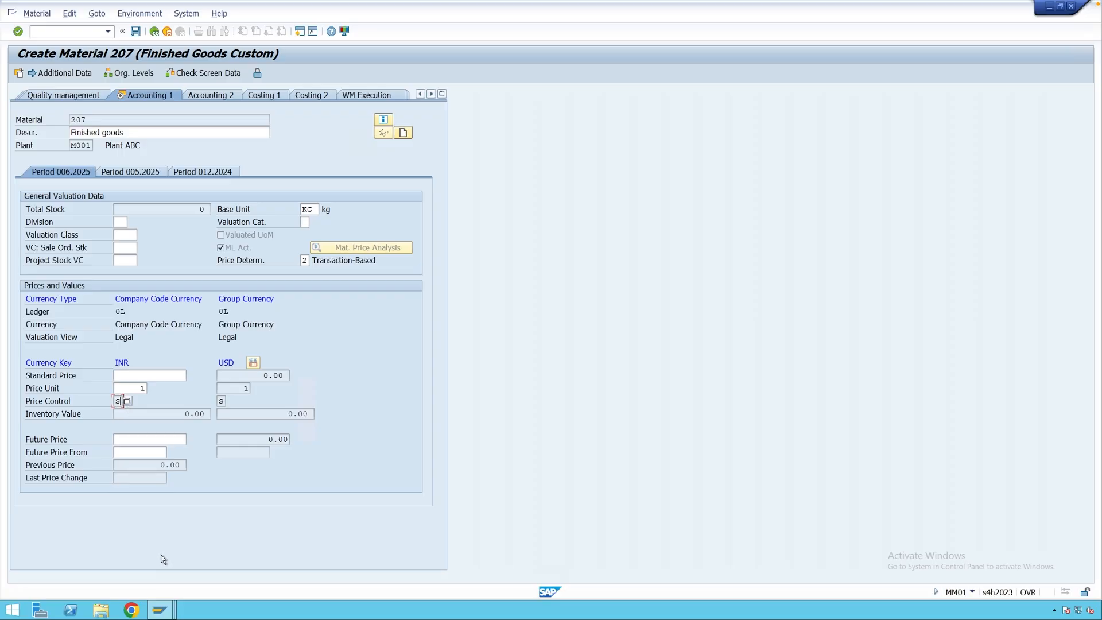
pyautogui.click(163, 610)
pyautogui.click(155, 573)
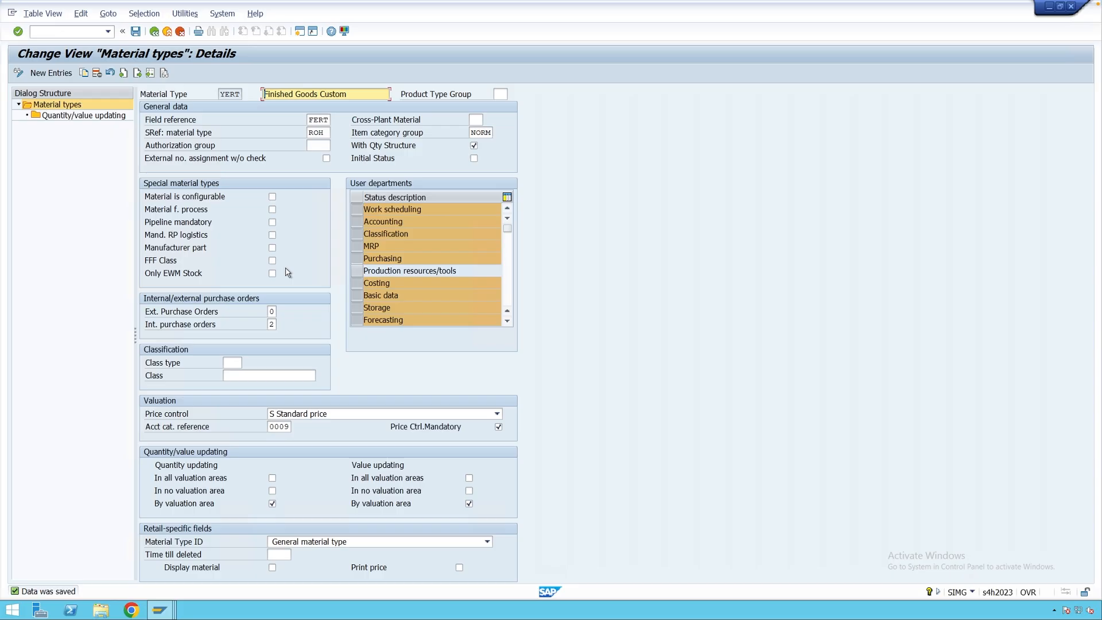
# - Switch to the session with the unfinished YERT material and exit it without saving the data
pyautogui.click(160, 608)
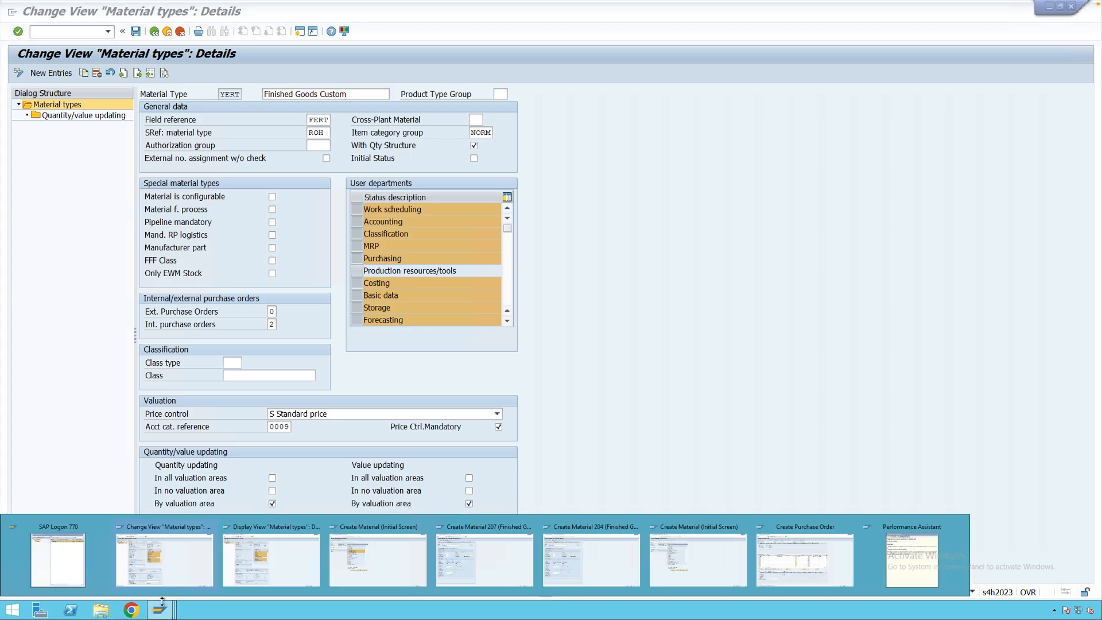
pyautogui.click(460, 556)
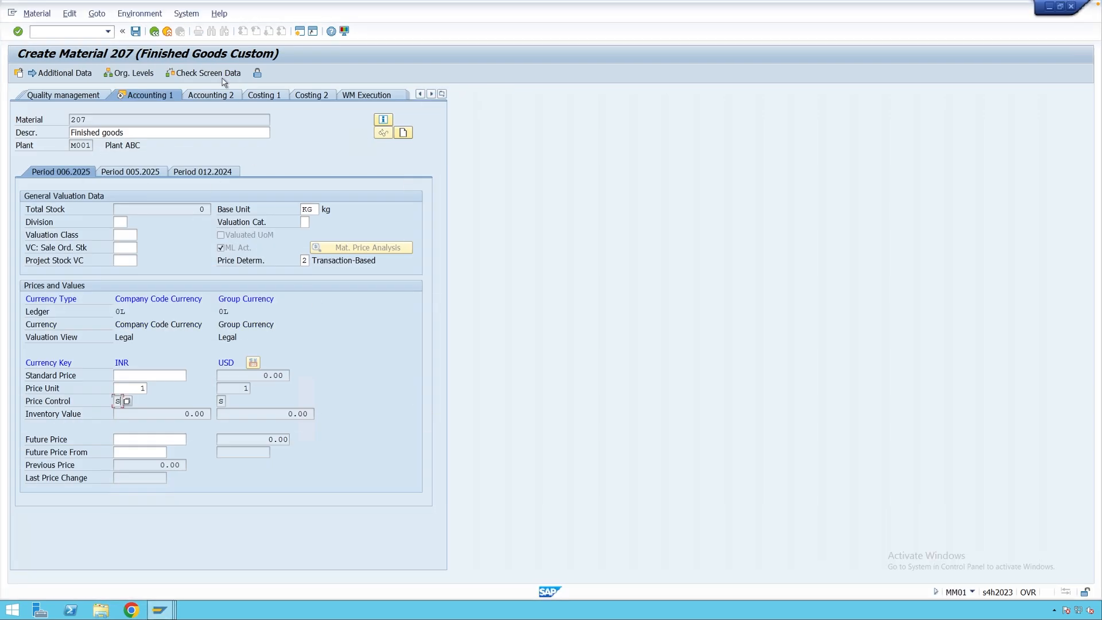
pyautogui.click(167, 31)
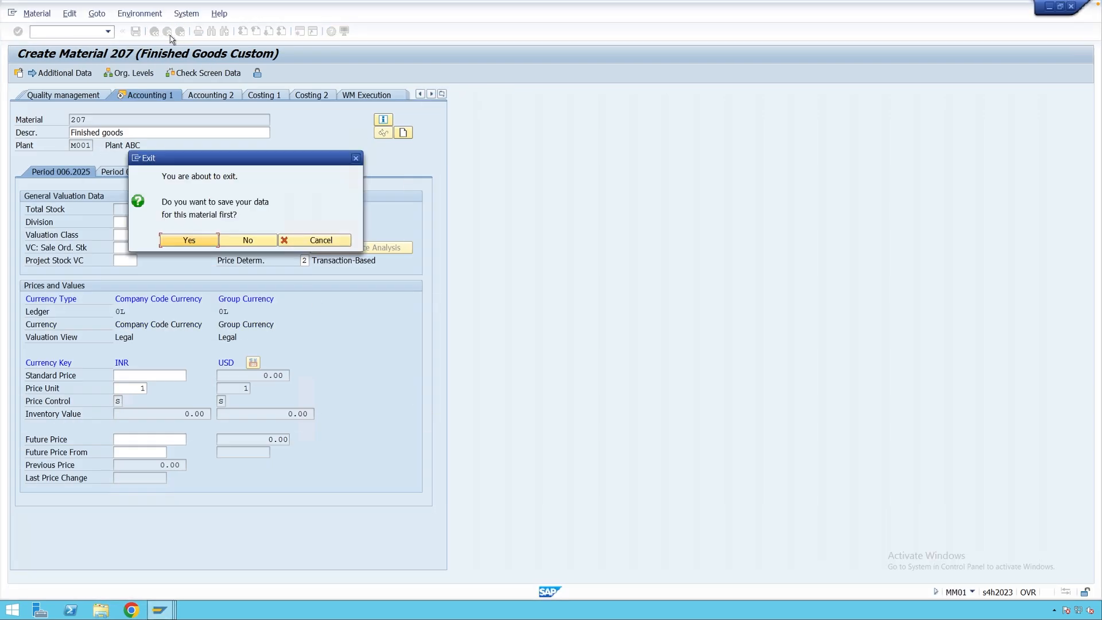
pyautogui.click(247, 241)
# - Start transaction MM01 and begin a material of type ROH, Raw Materials SAP Std, with the Basic Data 1 view
pyautogui.write('mm')
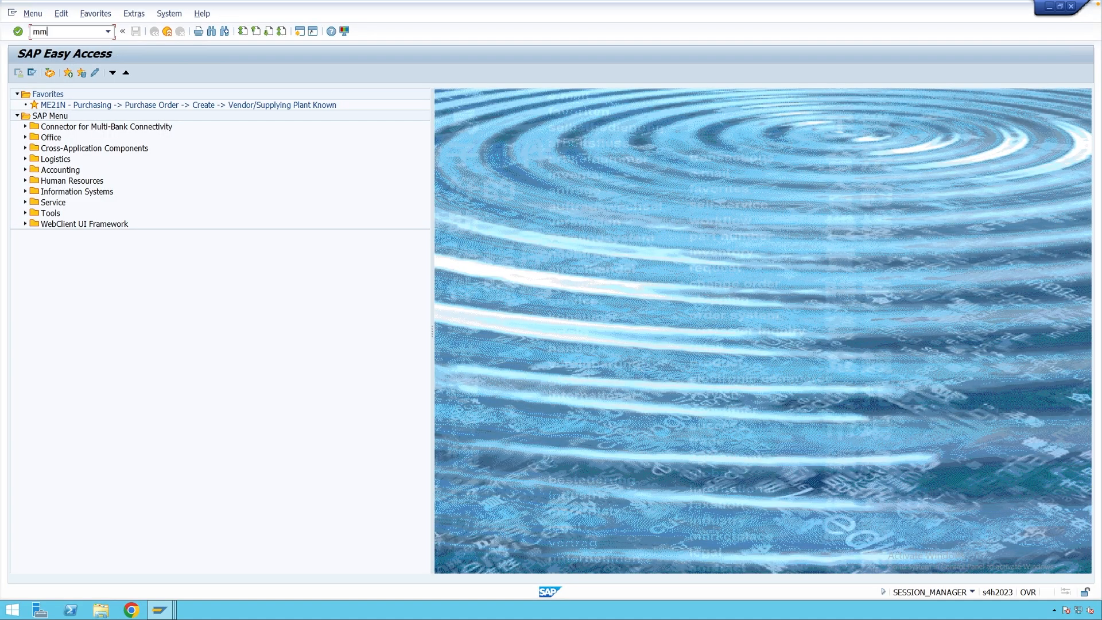
pyautogui.write('01')
pyautogui.press('Return')
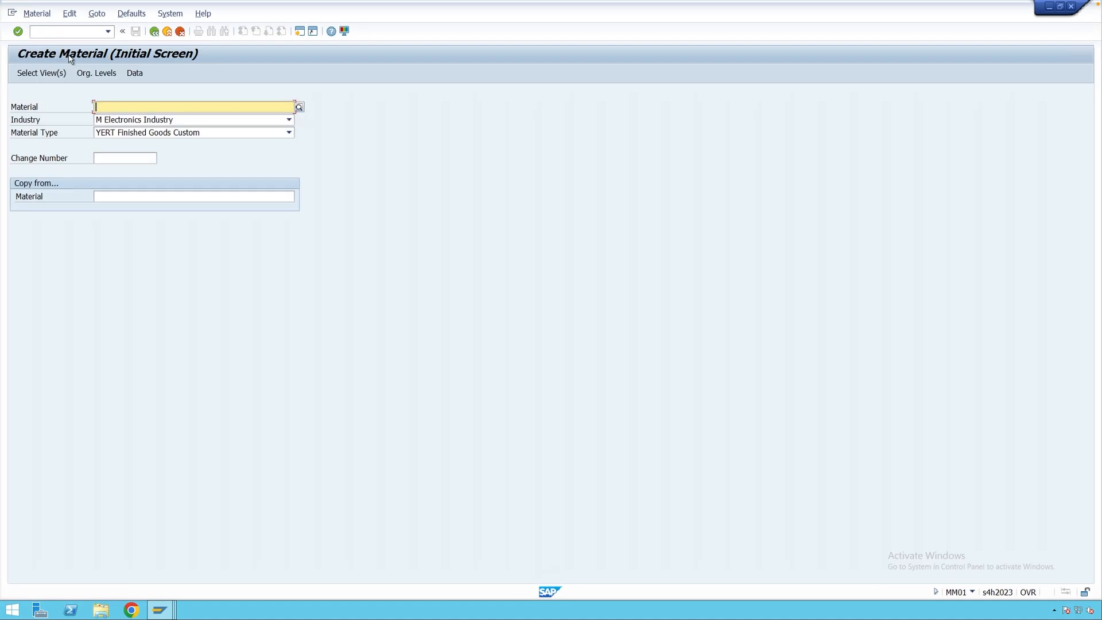
pyautogui.click(154, 139)
pyautogui.write('roh')
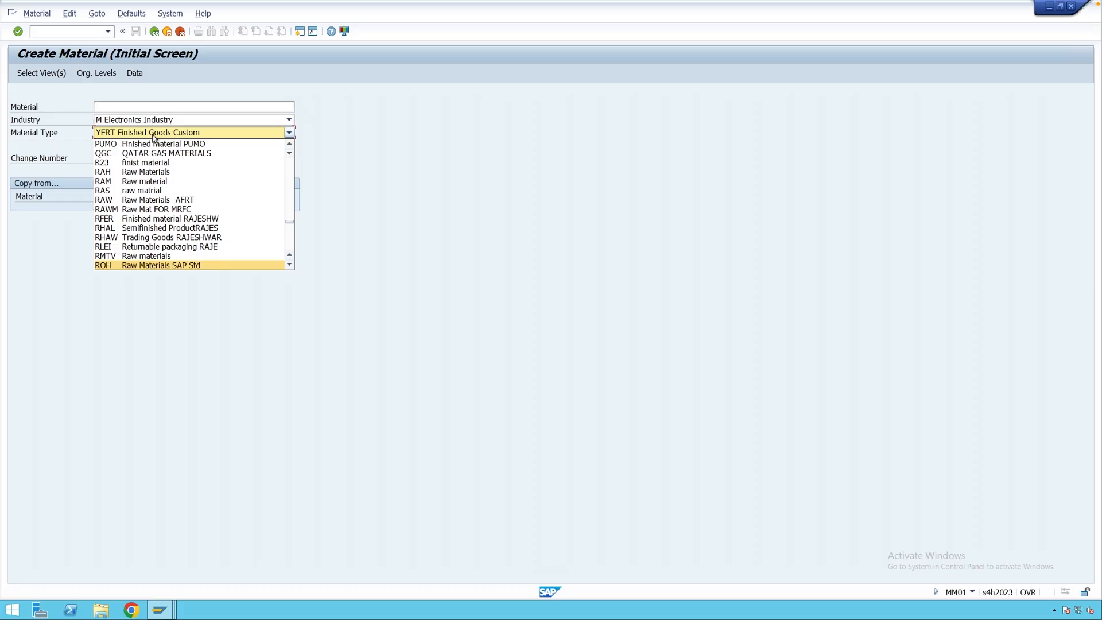
pyautogui.press('Return')
pyautogui.press('Return')
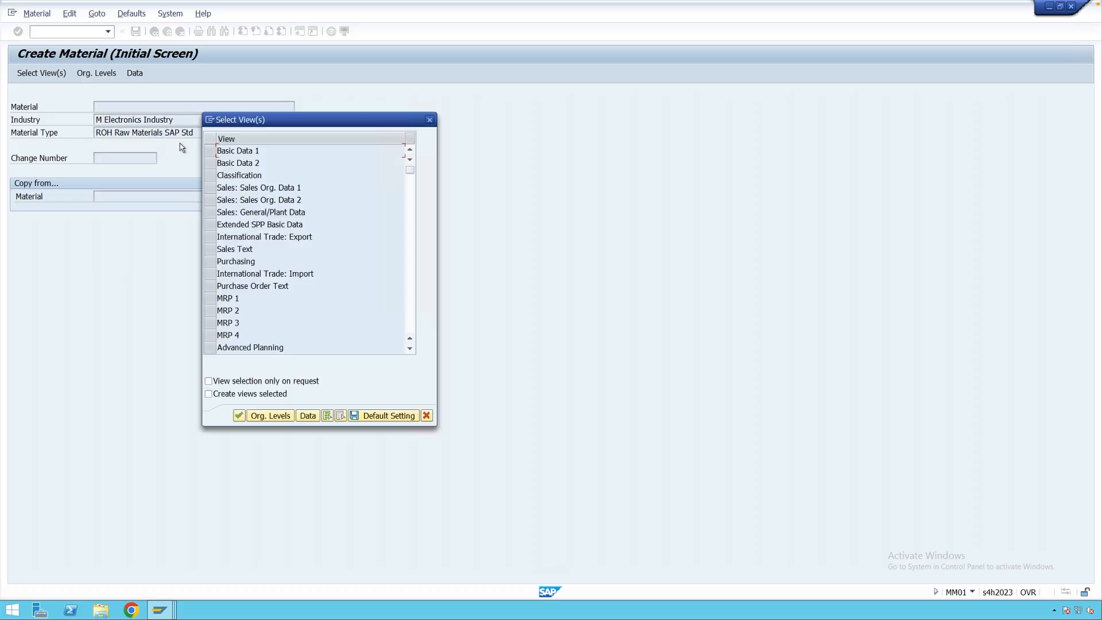
pyautogui.click(211, 151)
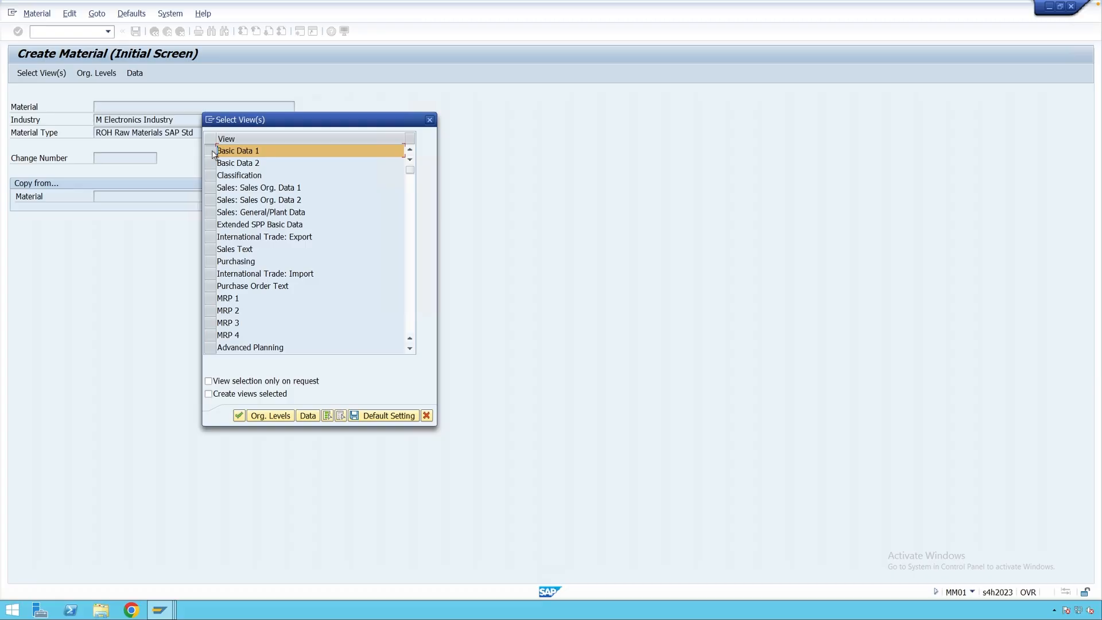
pyautogui.press('Return')
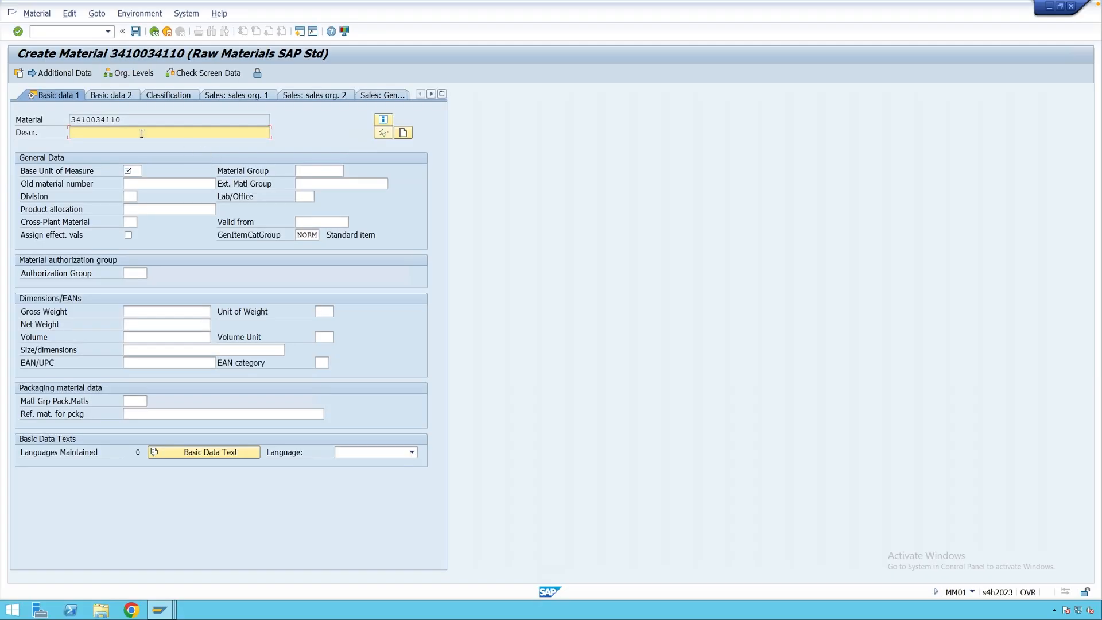
# - Examine the material number assigned internally to the new ROH material, leave the material and restart MM01
pyautogui.moveTo(123, 119); pyautogui.dragTo(73, 120)
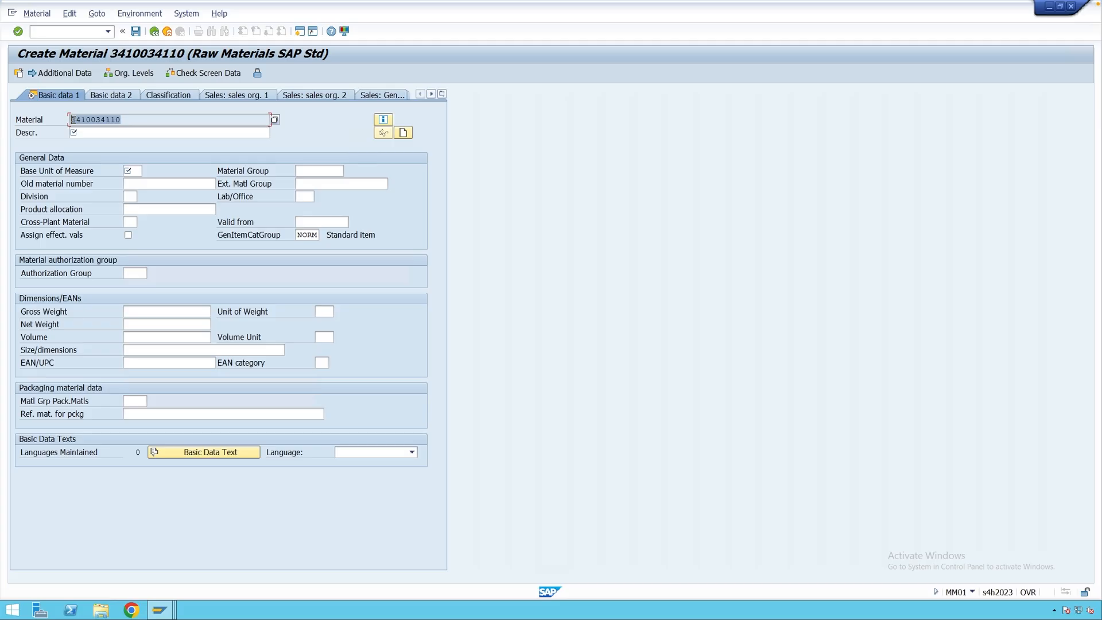
pyautogui.click(137, 119)
pyautogui.moveTo(72, 120)
pyautogui.mouseDown()
pyautogui.moveTo(127, 120)
pyautogui.moveTo(72, 120)
pyautogui.mouseUp()
pyautogui.click(123, 120)
pyautogui.click(91, 119)
pyautogui.moveTo(123, 119); pyautogui.dragTo(68, 122)
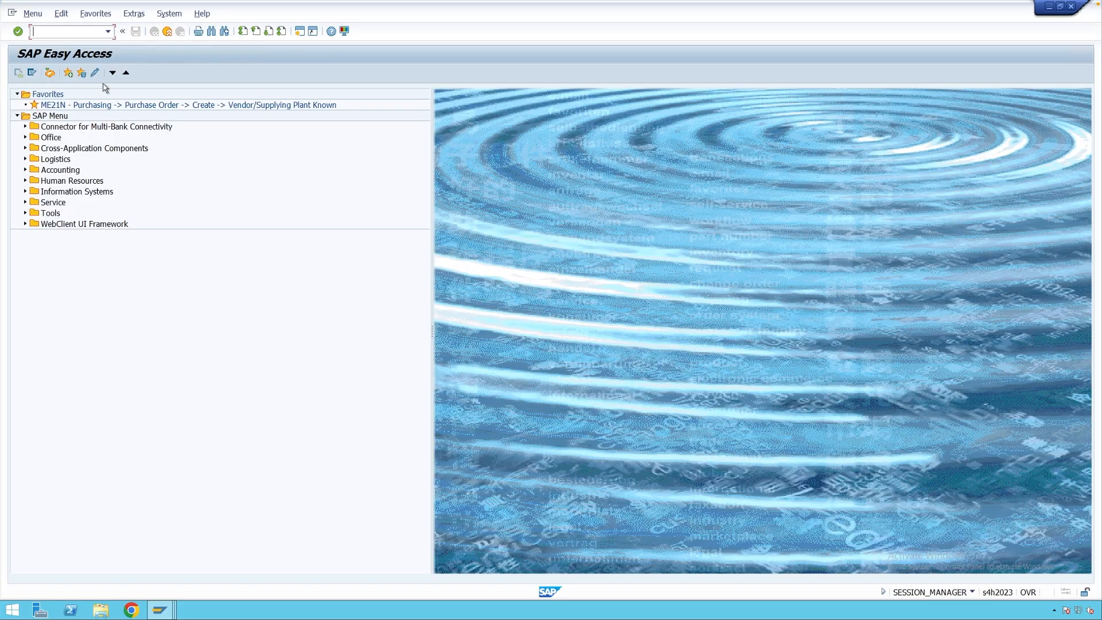
pyautogui.write('mm01')
pyautogui.press('Return')
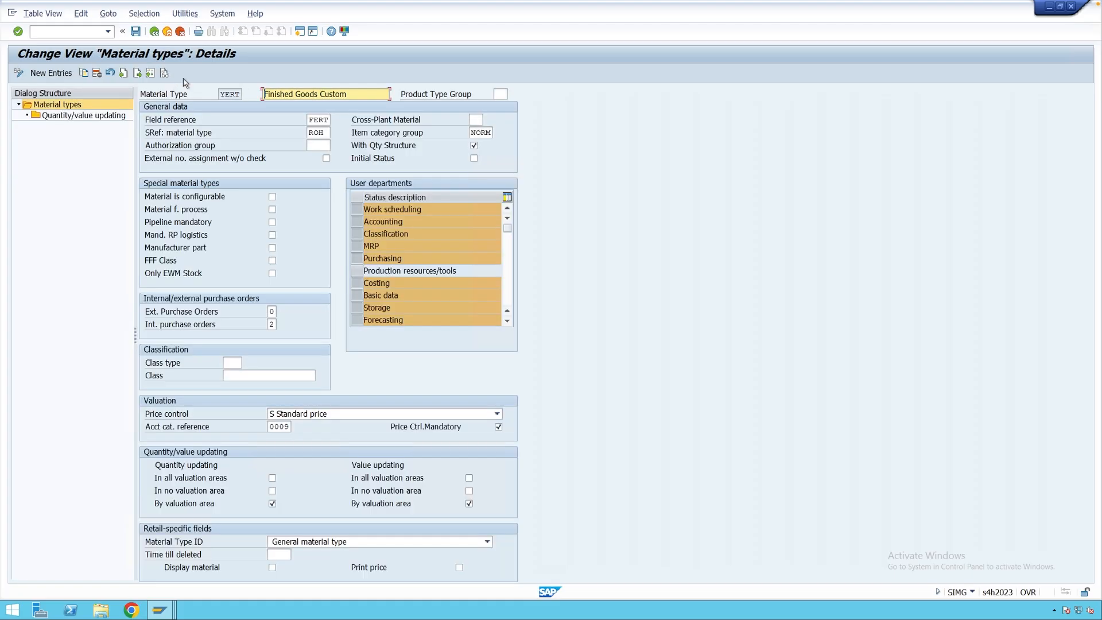
# - Leave the YERT details for the IMG structure and execute Define Number Ranges for Each Material Type
pyautogui.click(152, 32)
pyautogui.click(152, 32)
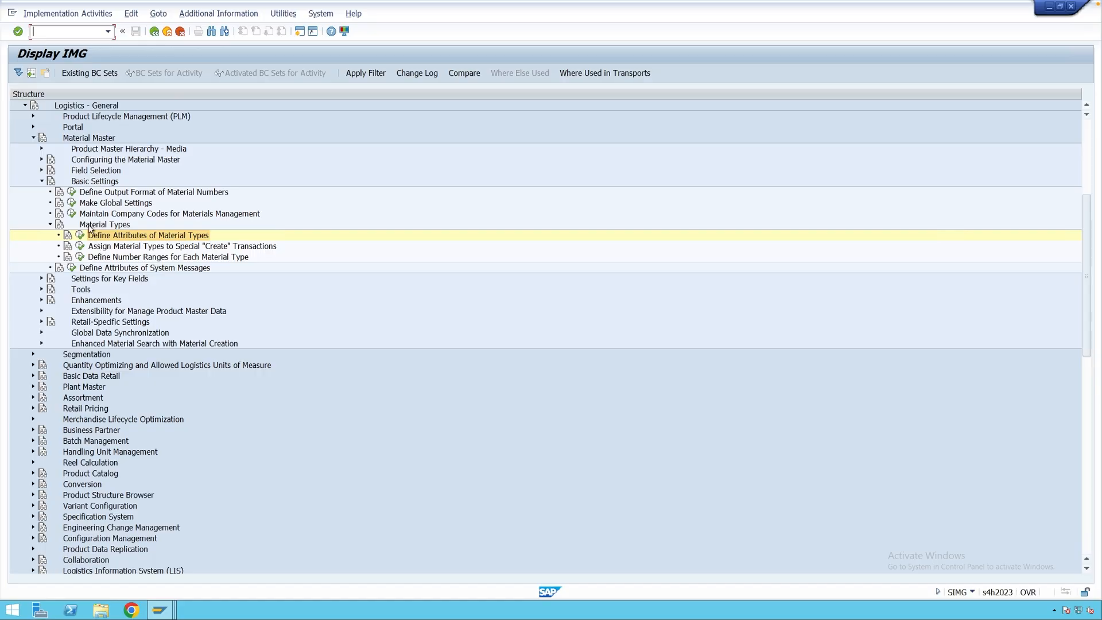
pyautogui.click(117, 227)
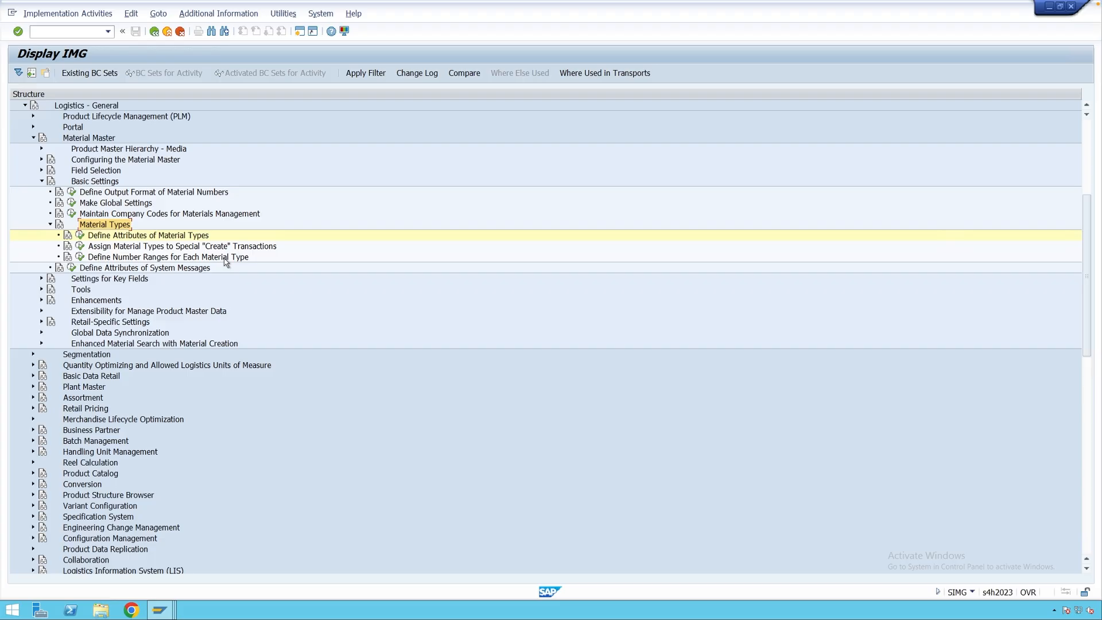
pyautogui.click(79, 257)
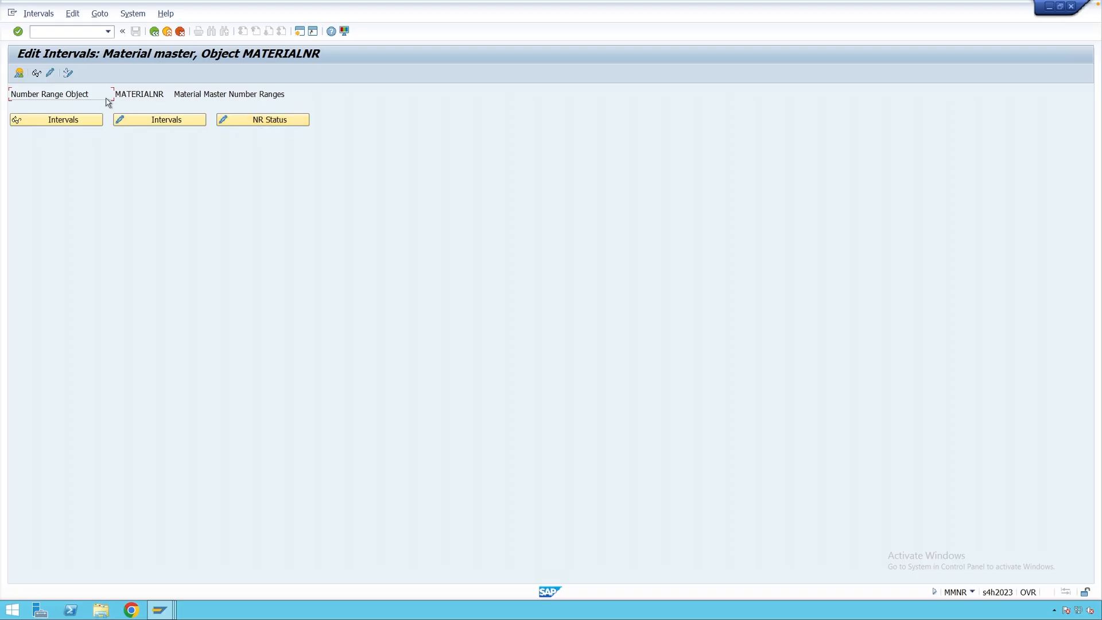
# - Display the intervals of number range object MATERIALNR and examine the start and end numbers of interval 01
pyautogui.moveTo(117, 95); pyautogui.dragTo(165, 94)
pyautogui.click(63, 123)
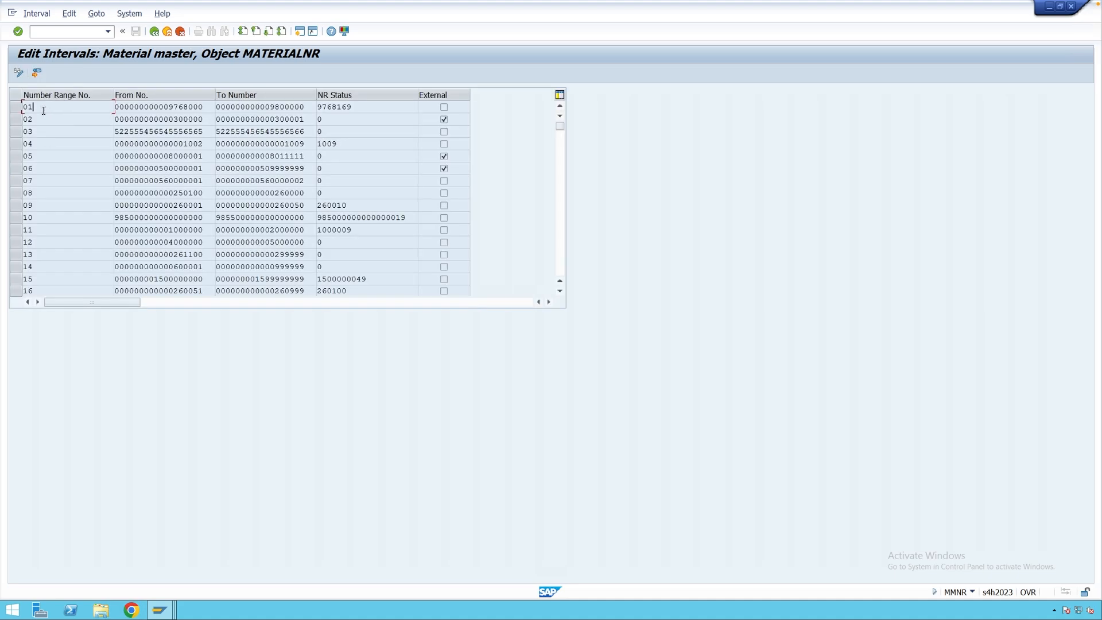
pyautogui.click(161, 108)
pyautogui.moveTo(234, 107); pyautogui.dragTo(305, 107)
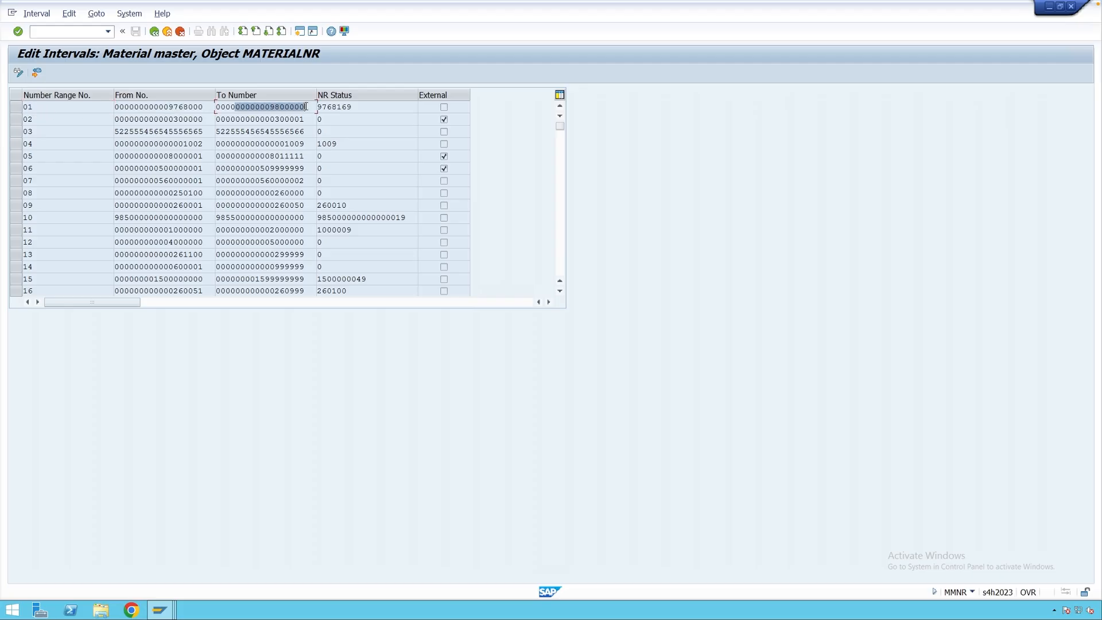
pyautogui.click(41, 108)
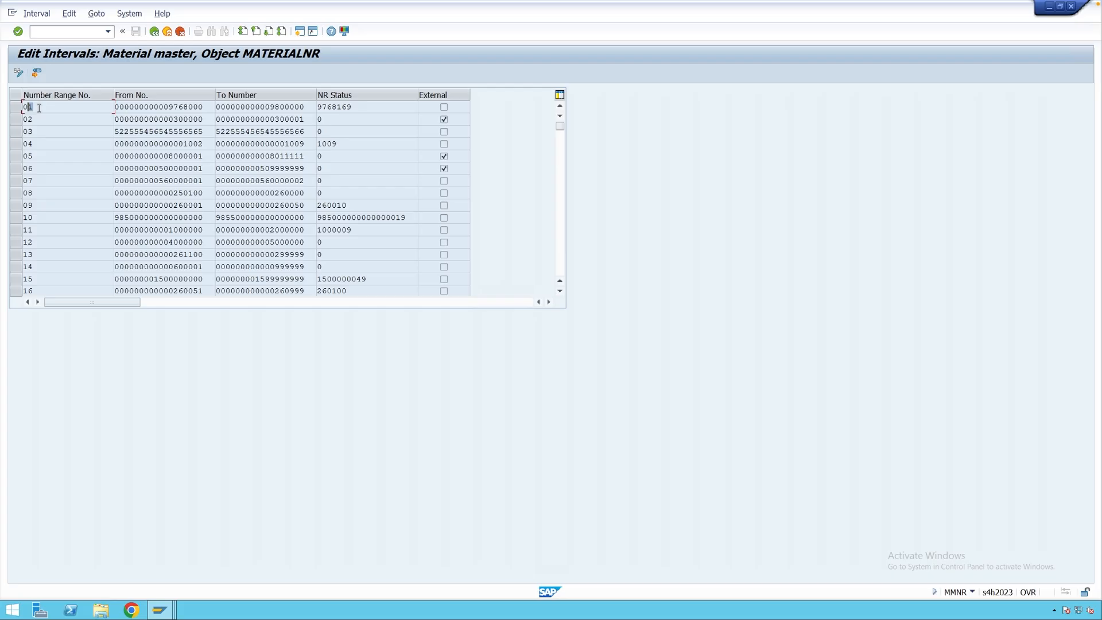
pyautogui.moveTo(39, 108); pyautogui.dragTo(21, 107)
pyautogui.moveTo(204, 108); pyautogui.dragTo(109, 106)
pyautogui.moveTo(306, 107); pyautogui.dragTo(205, 108)
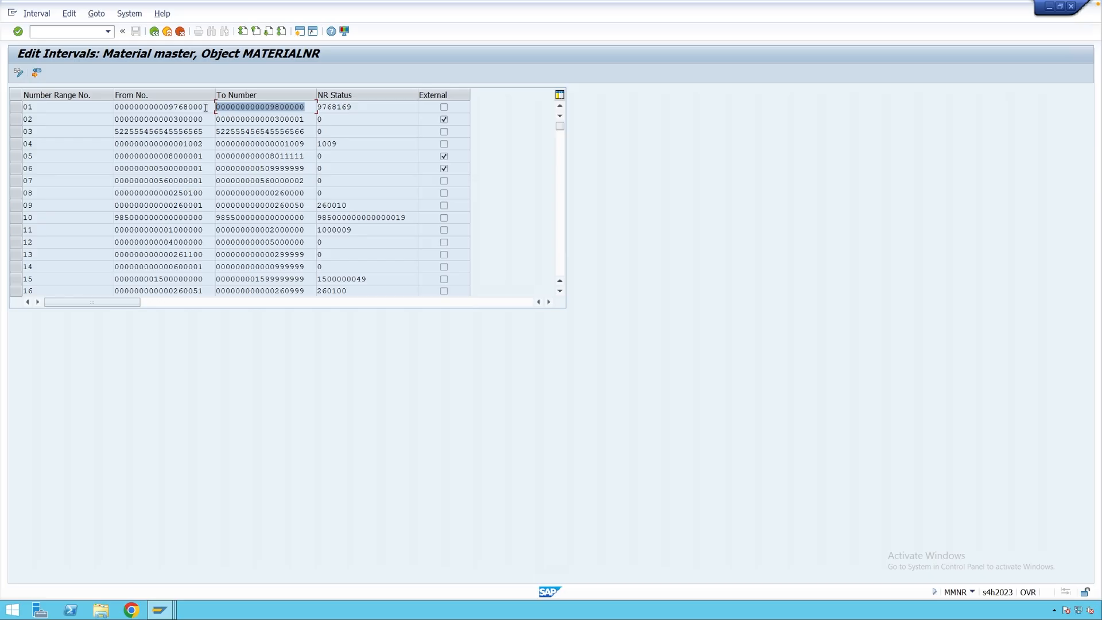
pyautogui.click(78, 108)
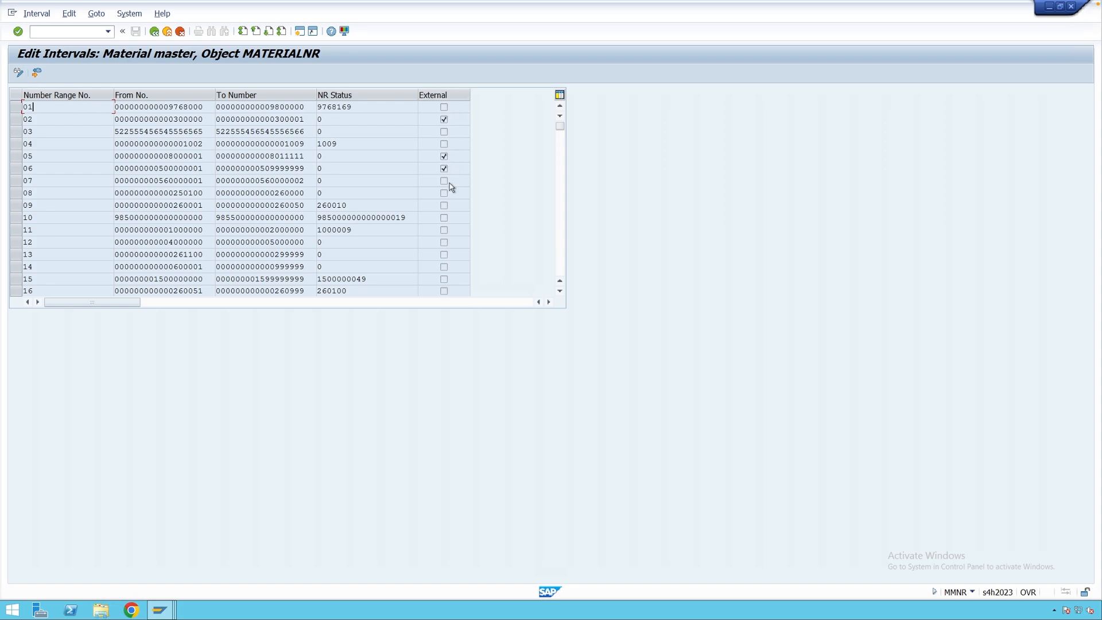
# - Examine the external flags of intervals 02 and 05 and the number range status of interval 01, and leave the interval list
pyautogui.click(444, 120)
pyautogui.moveTo(41, 119); pyautogui.dragTo(24, 119)
pyautogui.click(150, 121)
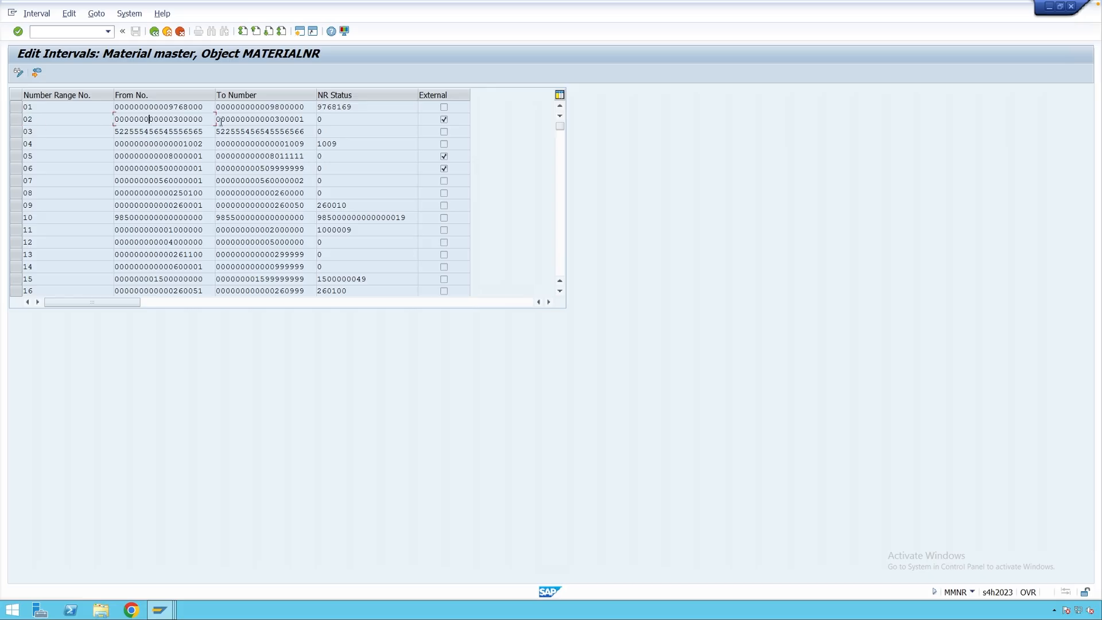
pyautogui.click(265, 121)
pyautogui.click(445, 157)
pyautogui.click(353, 108)
pyautogui.moveTo(352, 107); pyautogui.dragTo(319, 109)
pyautogui.press('Tab')
pyautogui.click(155, 32)
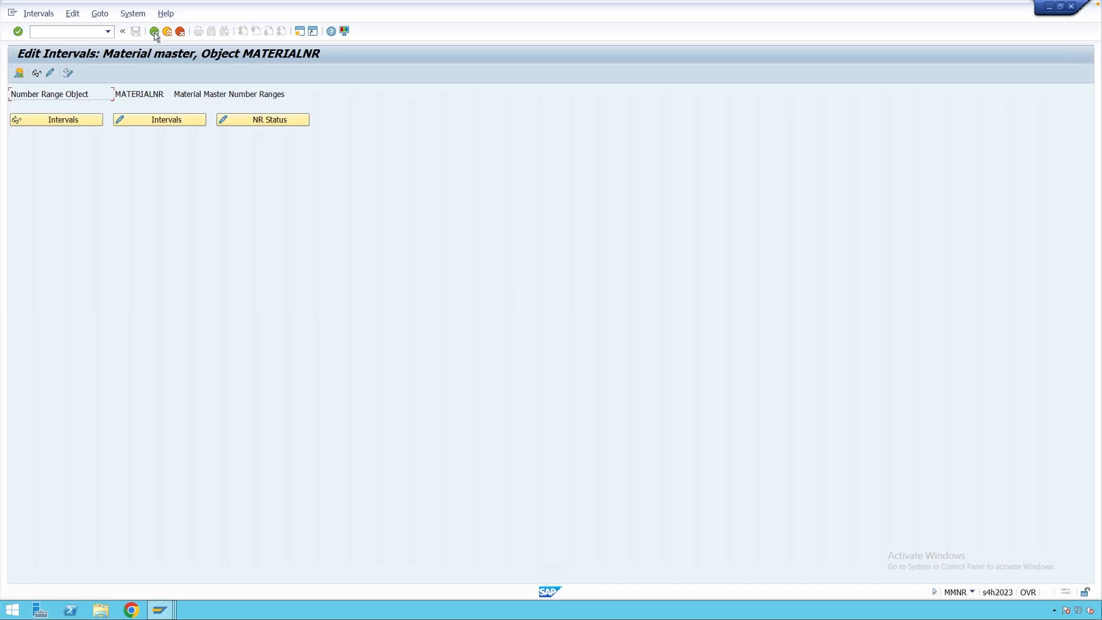
# - View the group maintenance of number range object MATERIALNR, return from it and open the group overview
pyautogui.click(51, 74)
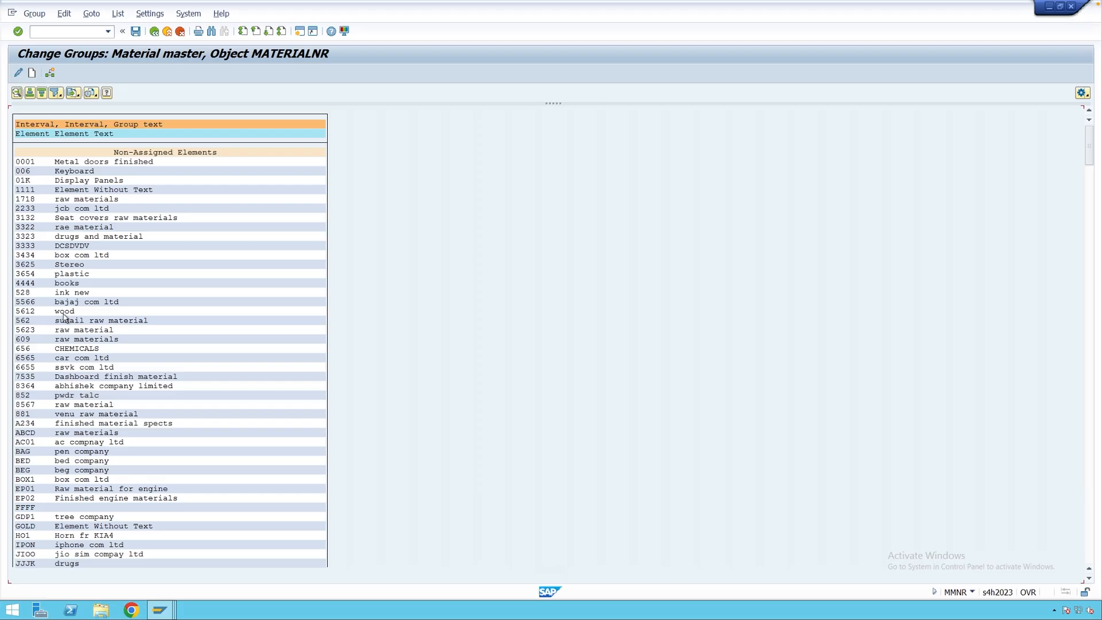
pyautogui.click(154, 31)
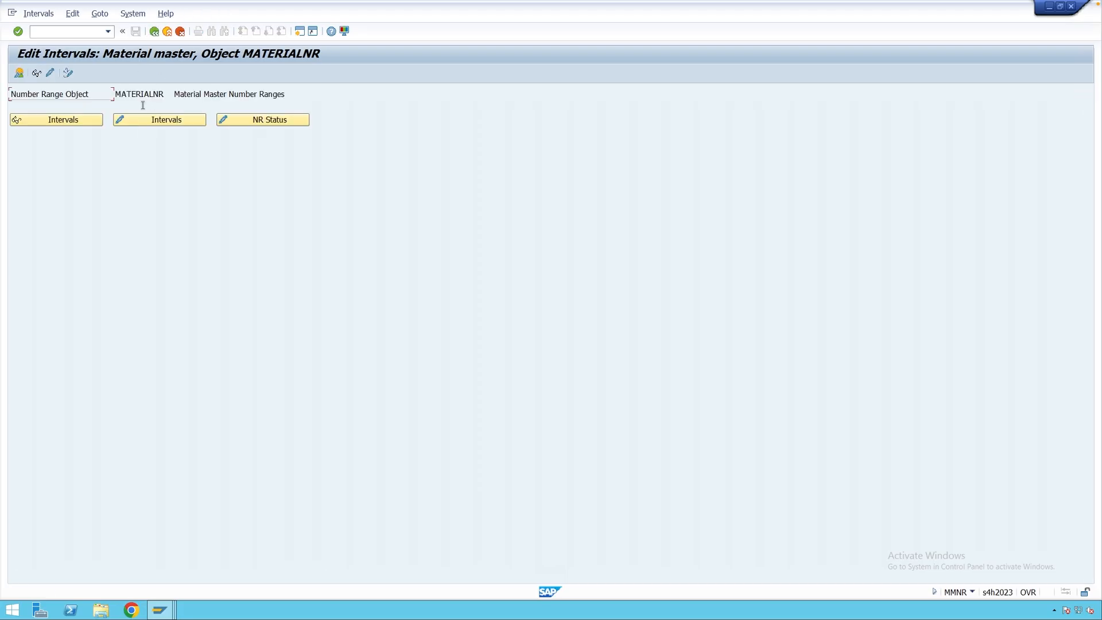
pyautogui.click(19, 75)
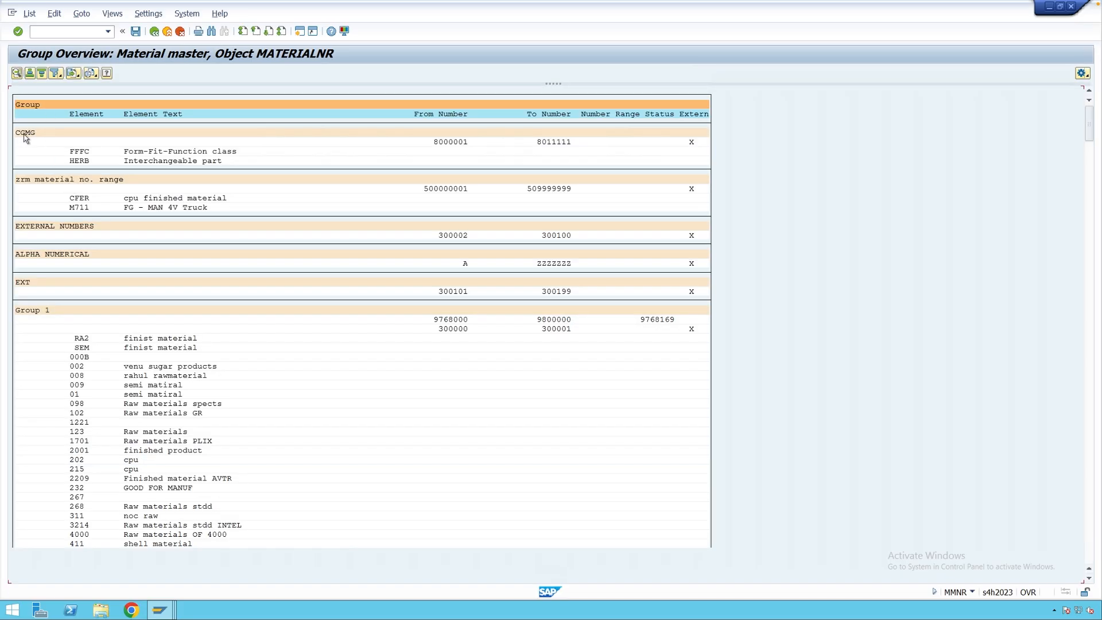
# - Examine the material types, number interval and external flag of group CGMG in the overview
pyautogui.click(86, 154)
pyautogui.click(85, 161)
pyautogui.click(559, 143)
pyautogui.click(549, 142)
pyautogui.click(691, 144)
pyautogui.click(459, 147)
pyautogui.click(551, 147)
pyautogui.click(692, 144)
# - Examine the two number intervals, the number range status and the external flag of Group 1
pyautogui.click(461, 320)
pyautogui.click(457, 329)
pyautogui.click(458, 320)
pyautogui.click(549, 320)
pyautogui.click(657, 320)
pyautogui.click(456, 329)
pyautogui.click(562, 332)
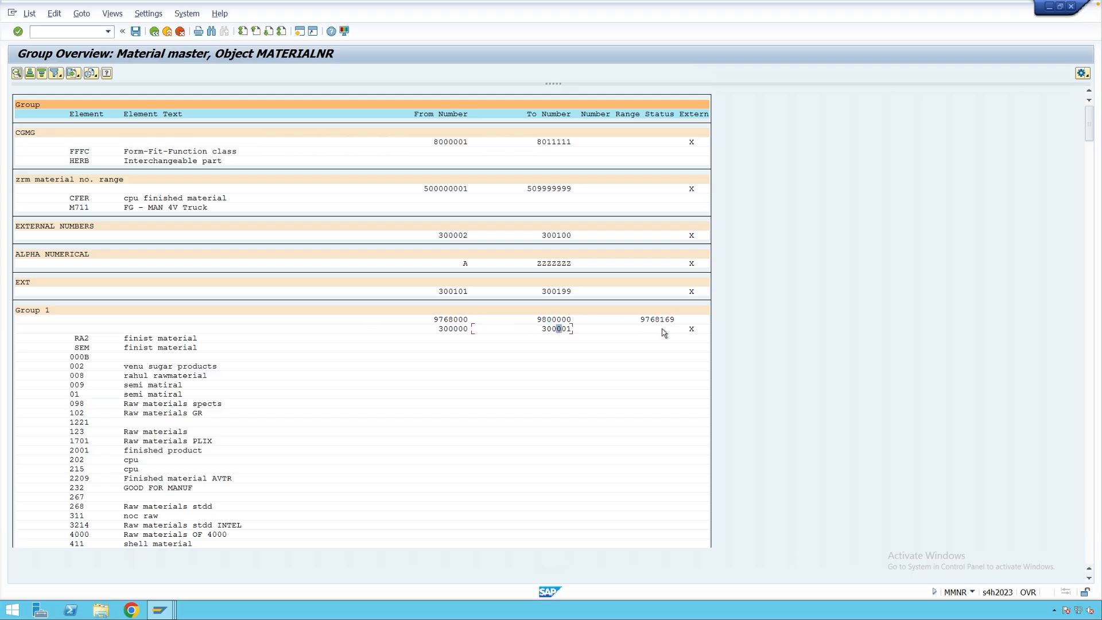
pyautogui.click(692, 331)
# - Search the group overview for roh and jump to the ROH Raw Materials SAP Std entry
pyautogui.click(211, 32)
pyautogui.write('rah')
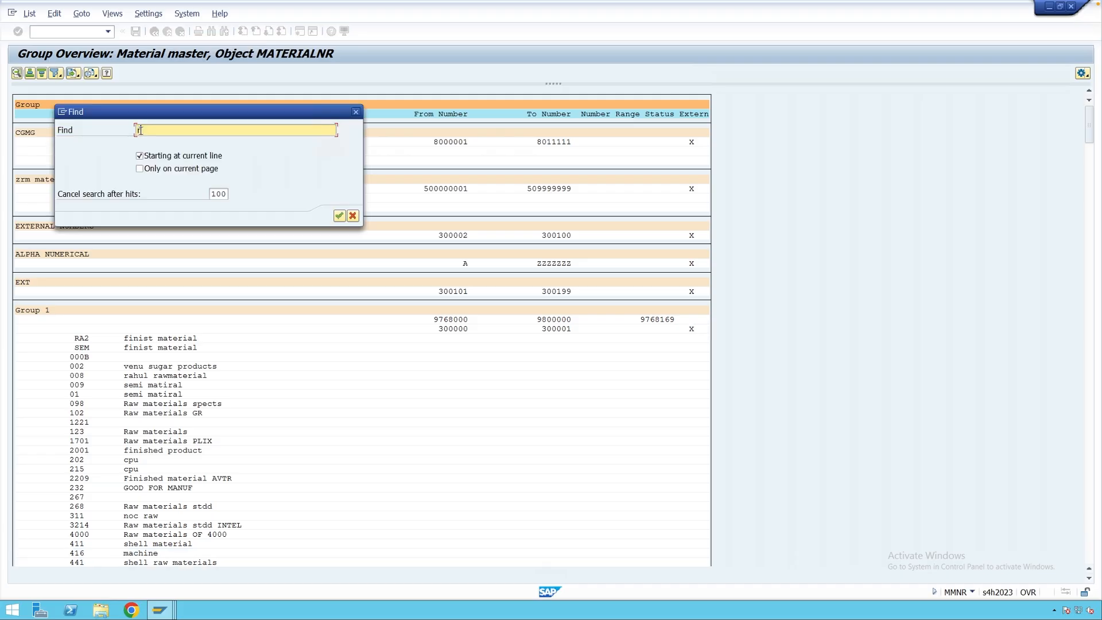
pyautogui.press('Return')
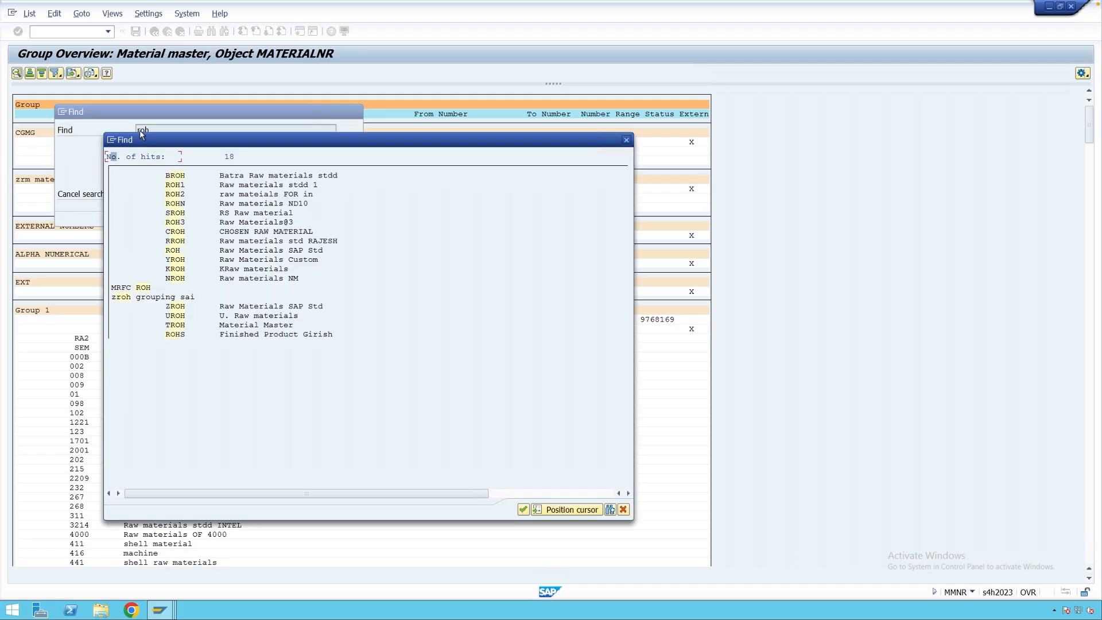
pyautogui.doubleClick(174, 251)
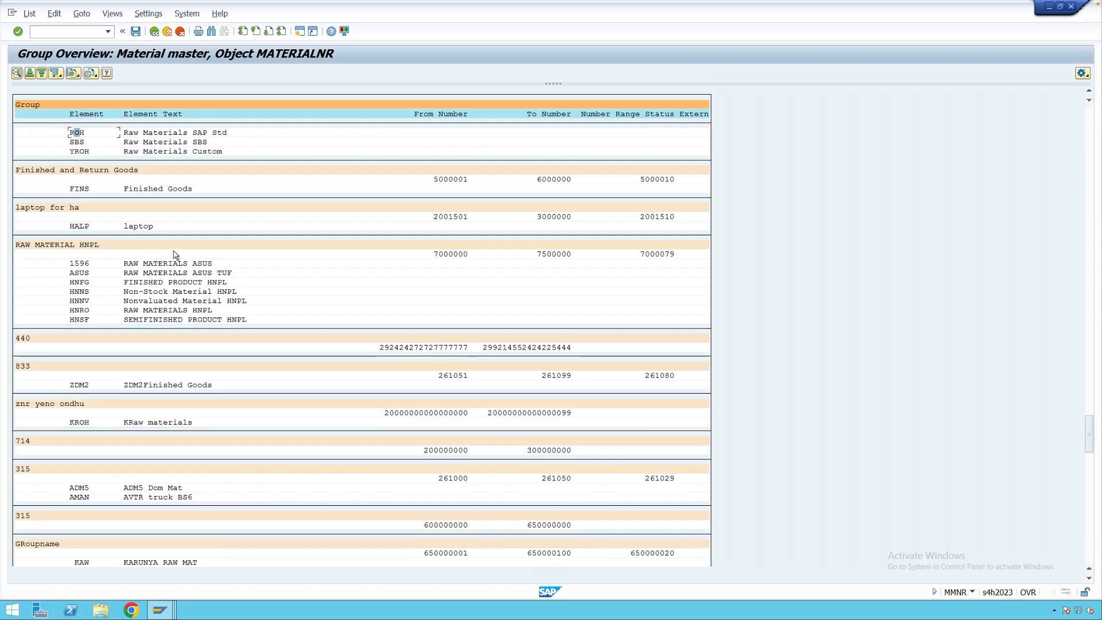
# - Examine the number interval of group Raw materials CR, which contains material type ROH
pyautogui.scroll(7, 136, 216)
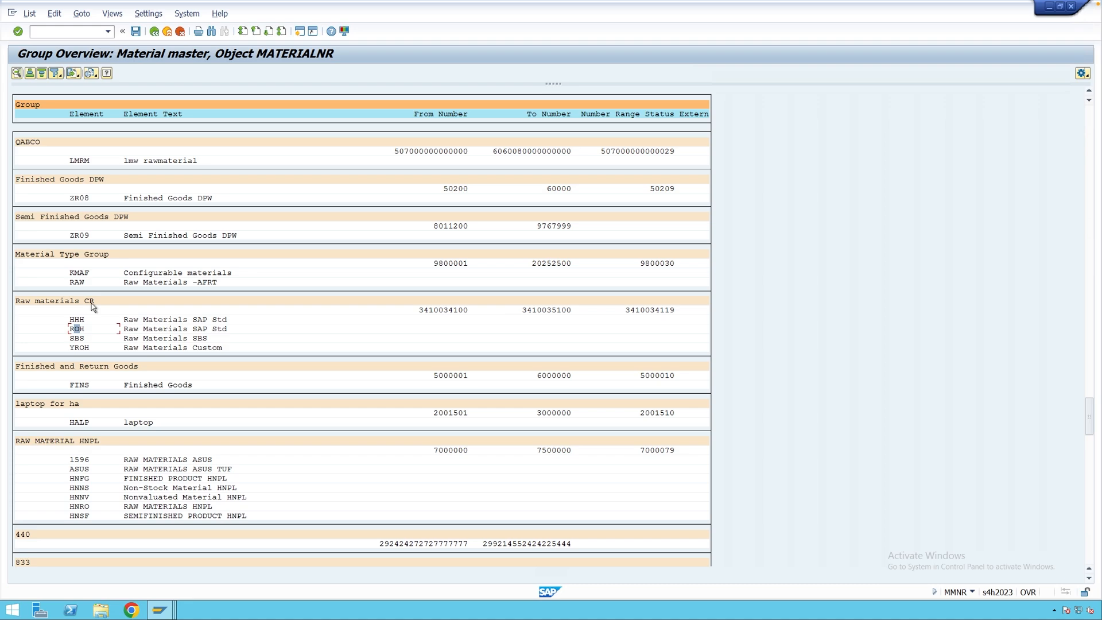
pyautogui.click(436, 313)
pyautogui.click(550, 313)
pyautogui.click(81, 331)
pyautogui.click(451, 310)
pyautogui.click(544, 311)
pyautogui.press('Left')
# - Start another ROH material with MM01 in the other session, check its assigned number and return to the group overview
pyautogui.moveTo(161, 608)
pyautogui.click(366, 573)
pyautogui.write('mm01')
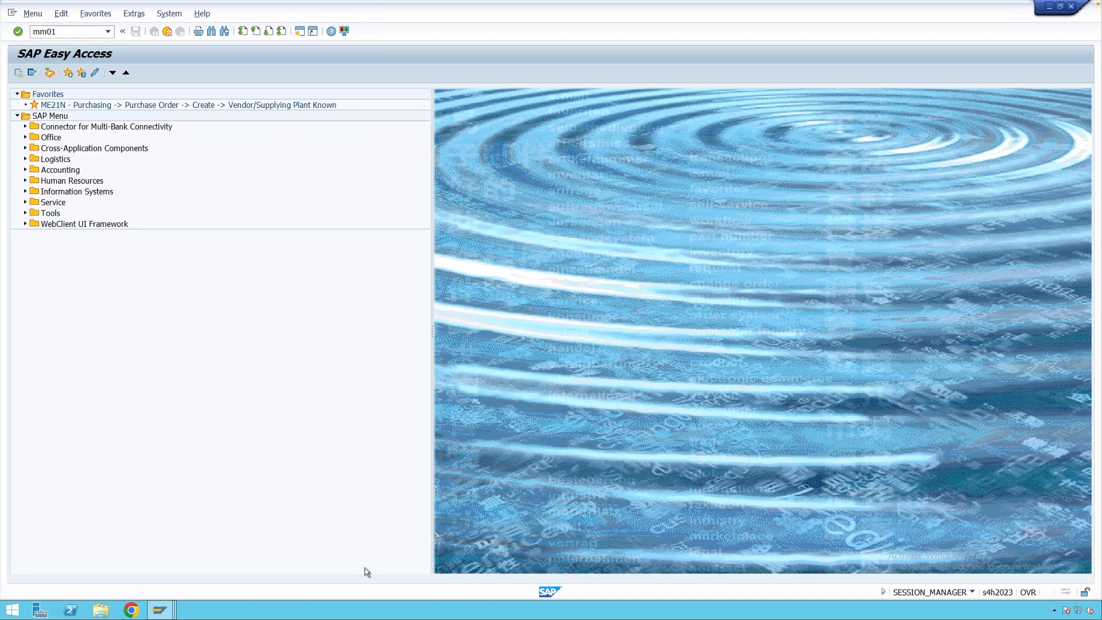
pyautogui.press('Return')
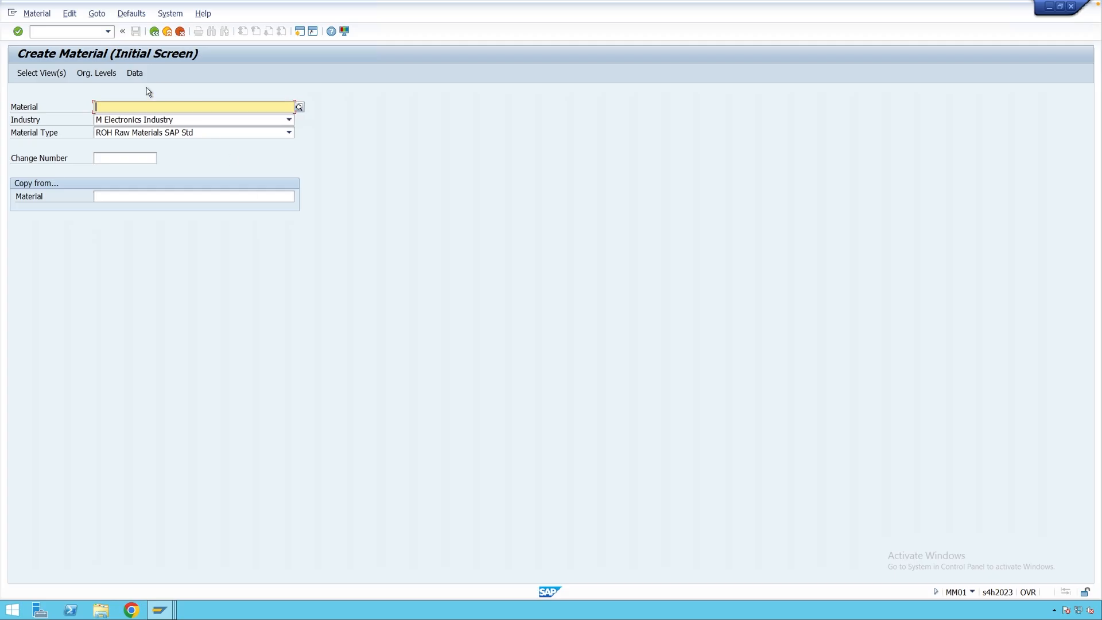
pyautogui.press('Return')
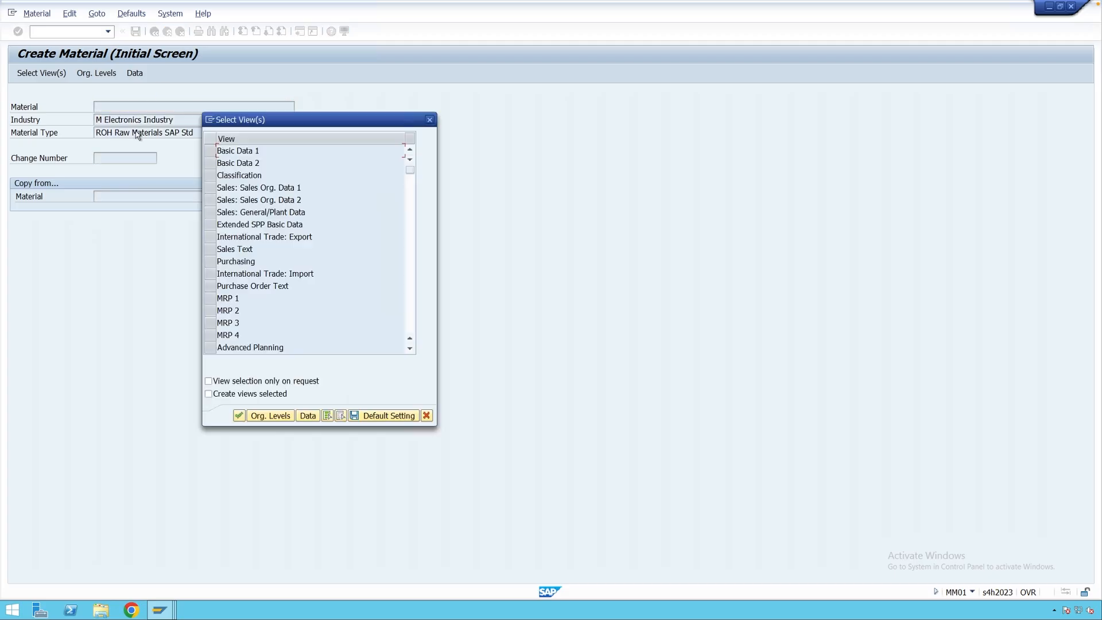
pyautogui.press('Return')
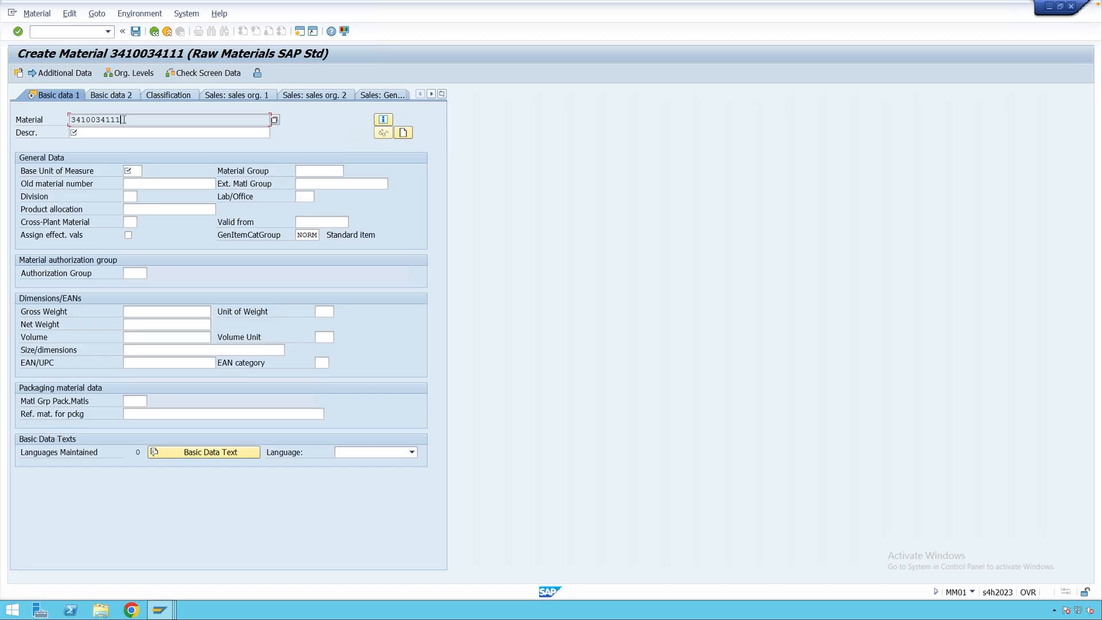
pyautogui.moveTo(159, 610)
pyautogui.click(168, 573)
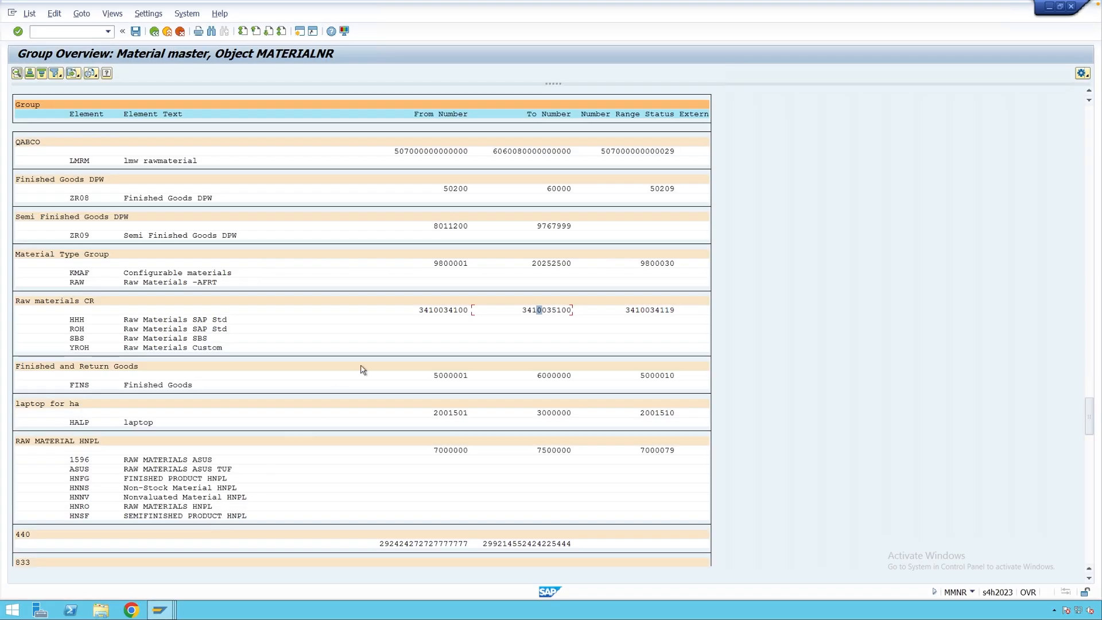
# - Compare the Raw materials CR number interval with the number assigned to the new ROH material in the other session
pyautogui.click(456, 311)
pyautogui.click(161, 610)
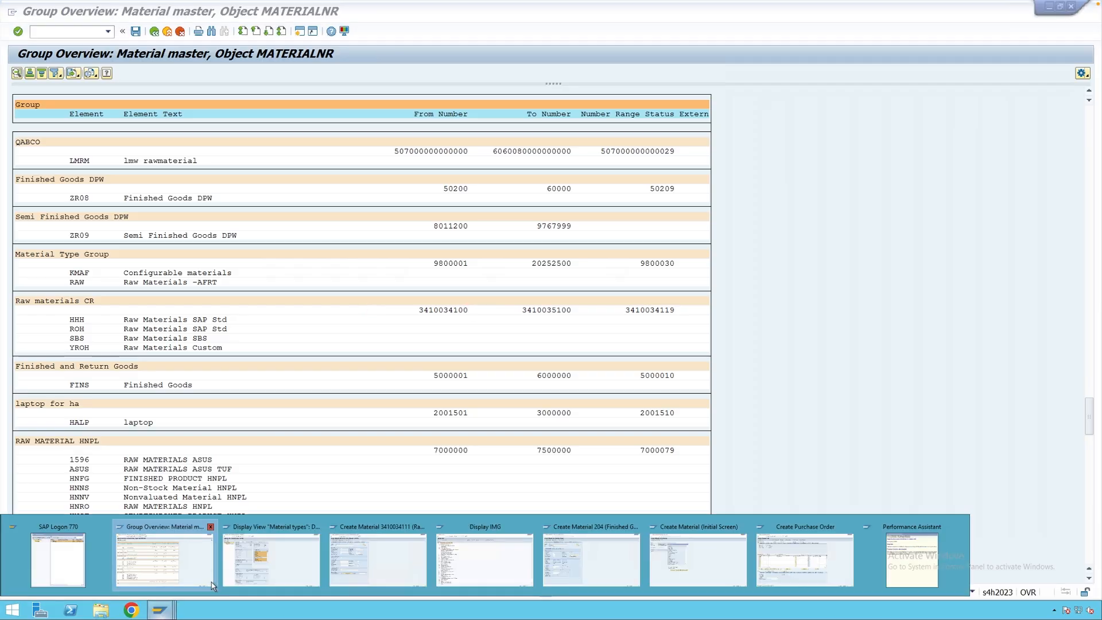
pyautogui.click(405, 558)
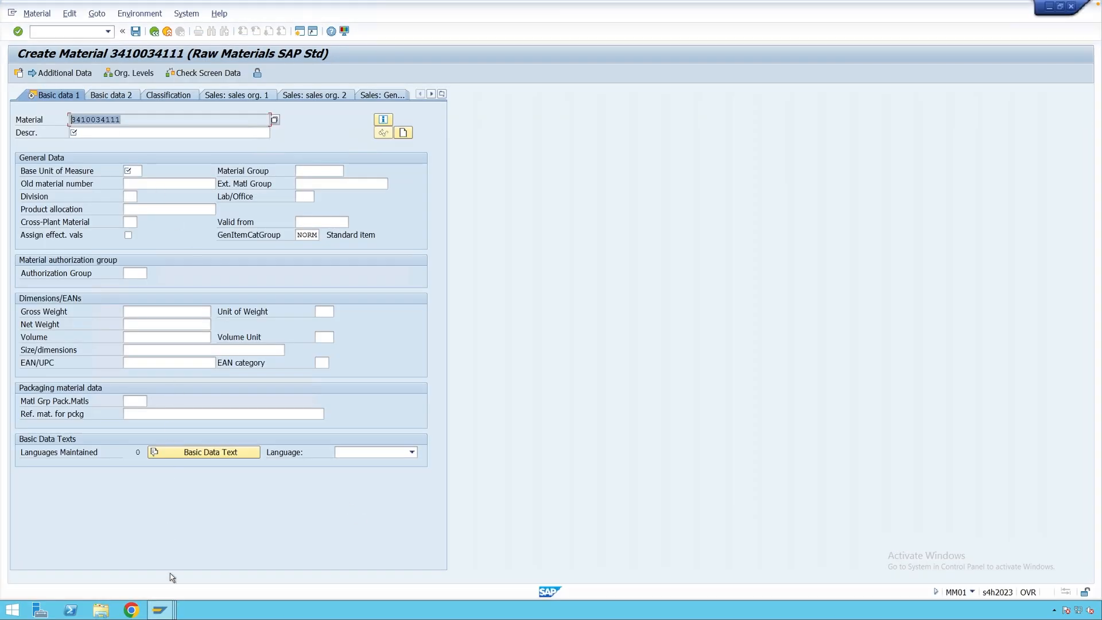
pyautogui.click(163, 610)
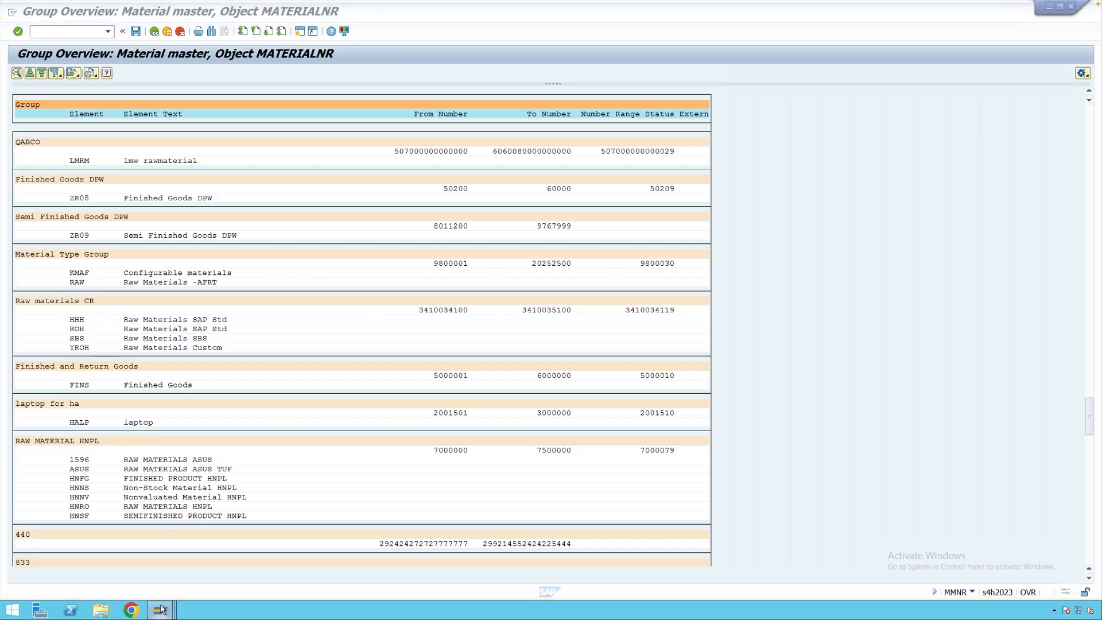
# - Leave the new ROH material in the other session without saving and restart material creation with MM01
pyautogui.moveTo(161, 608)
pyautogui.click(367, 561)
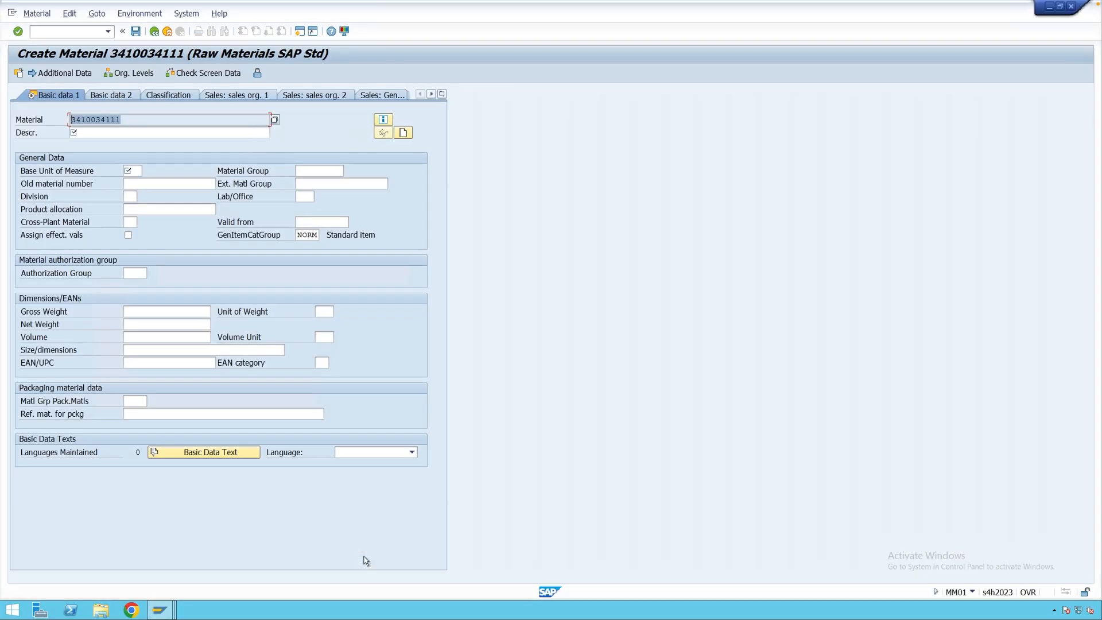
pyautogui.click(168, 31)
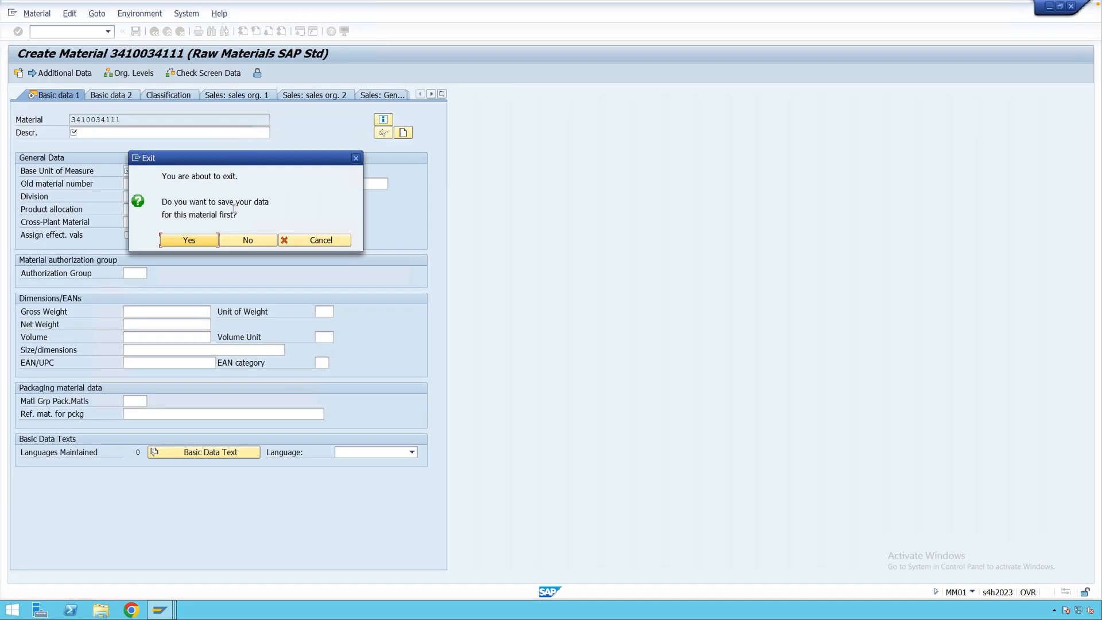
pyautogui.click(247, 240)
pyautogui.write('mm01')
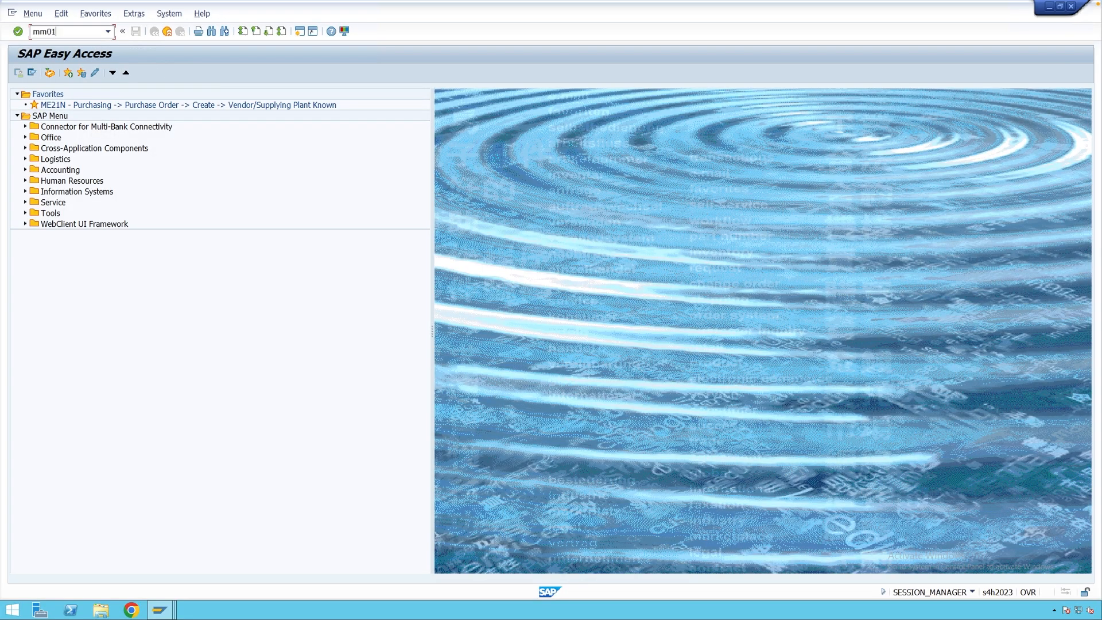
pyautogui.press('Return')
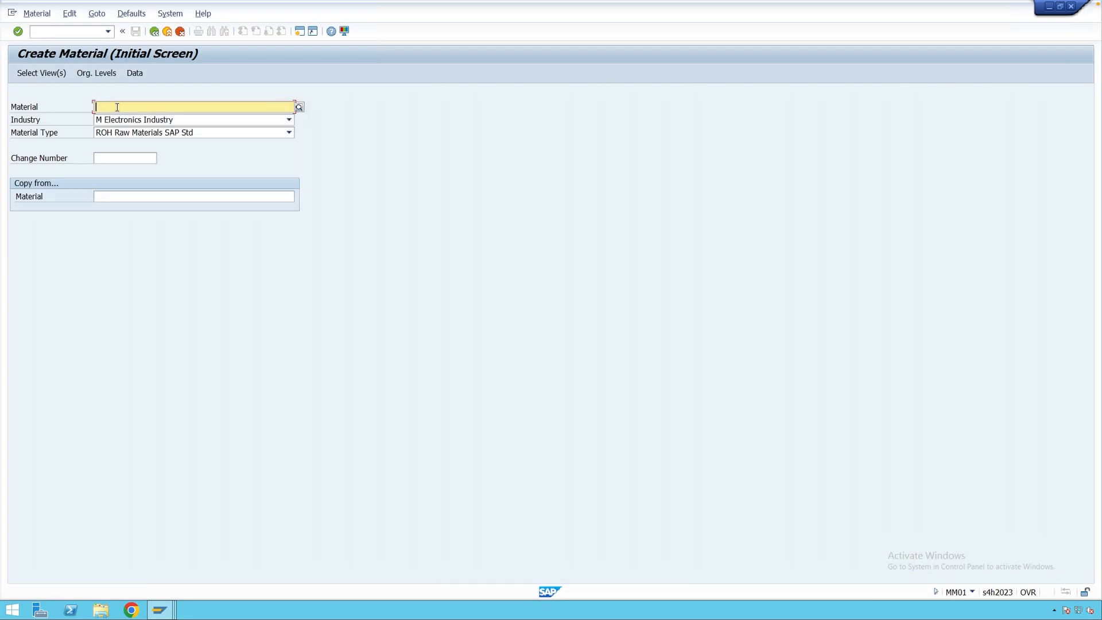
pyautogui.write('3400000000')
pyautogui.press('Return')
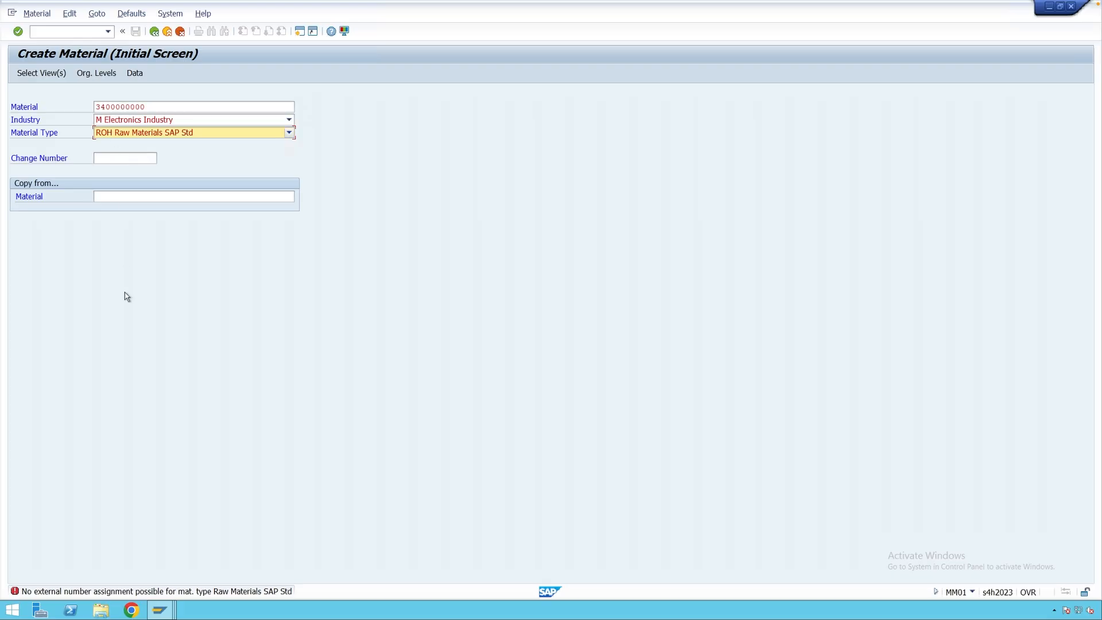
pyautogui.doubleClick(233, 591)
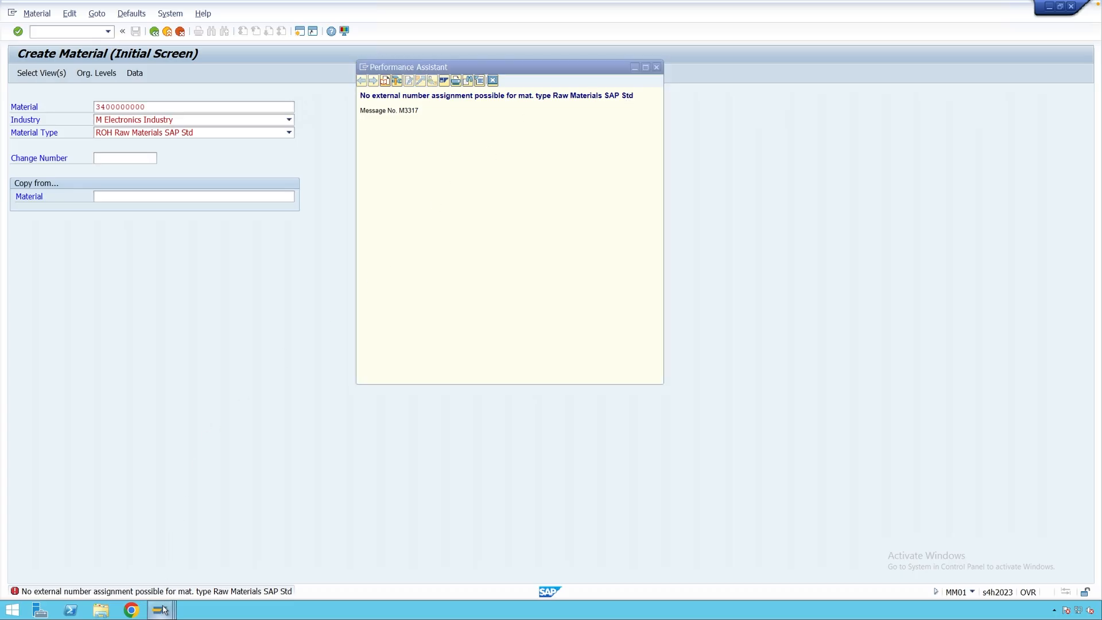
# - Return to the group overview session, recheck the number interval of Raw materials CR and leave the overview
pyautogui.moveTo(161, 609)
pyautogui.click(191, 568)
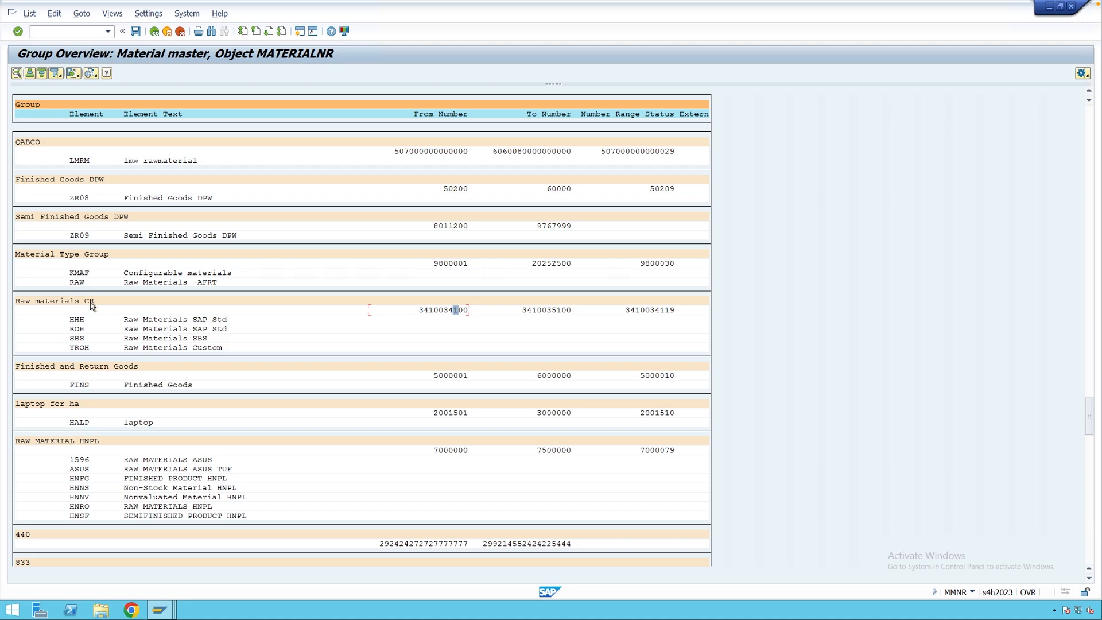
pyautogui.click(545, 311)
pyautogui.click(155, 33)
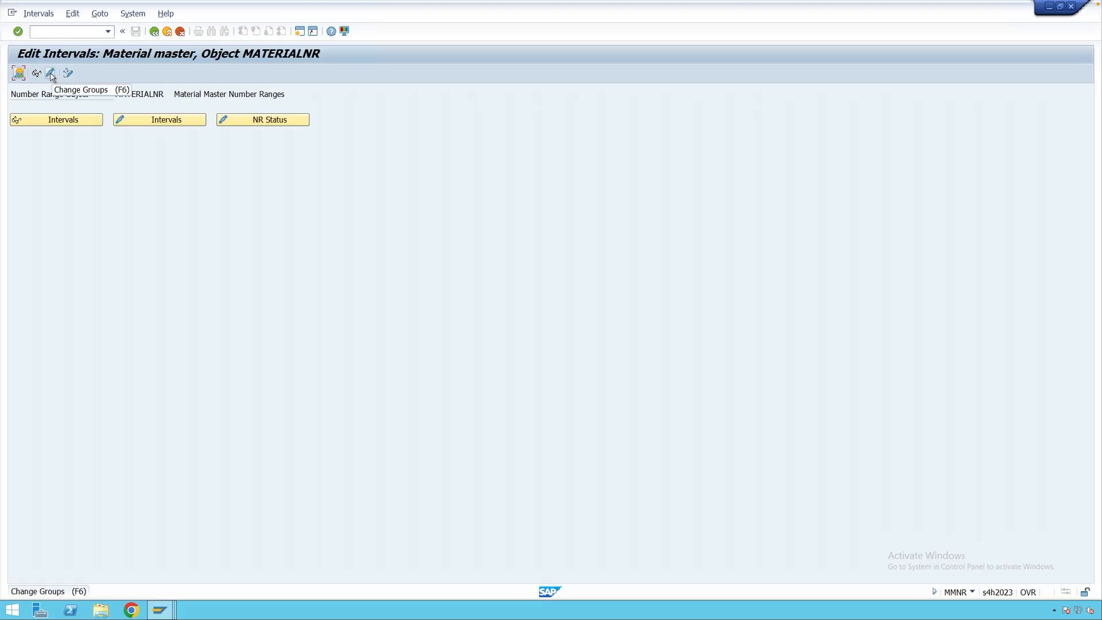
# - Display the material number groups, search them for ROH and jump to the ROH Raw Materials SAP Std entry
pyautogui.click(50, 74)
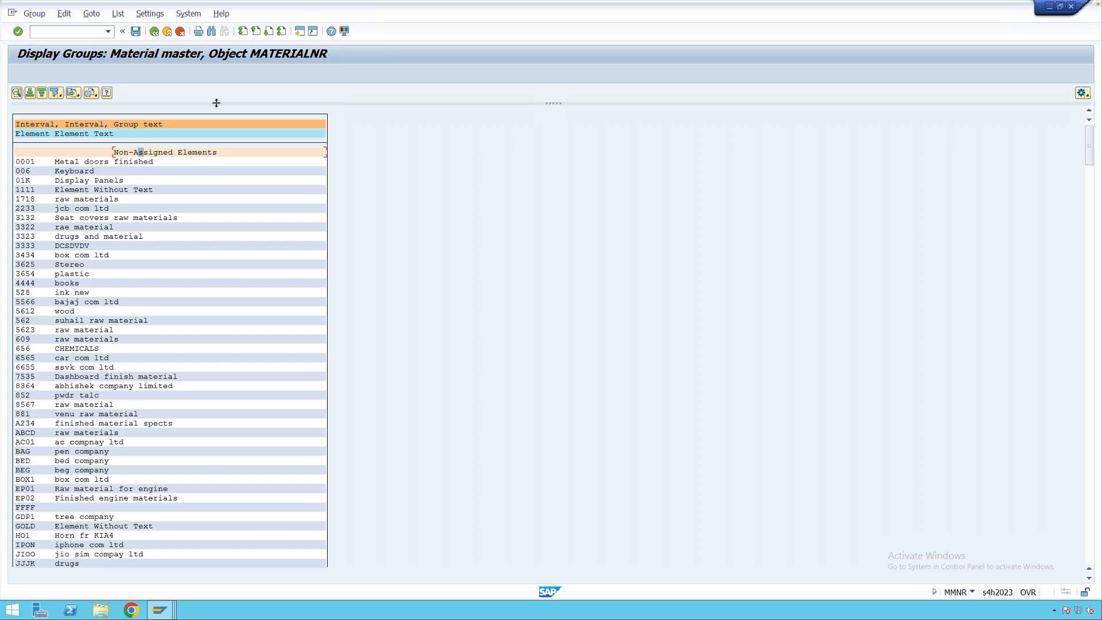
pyautogui.click(212, 31)
pyautogui.moveTo(168, 144); pyautogui.dragTo(138, 148)
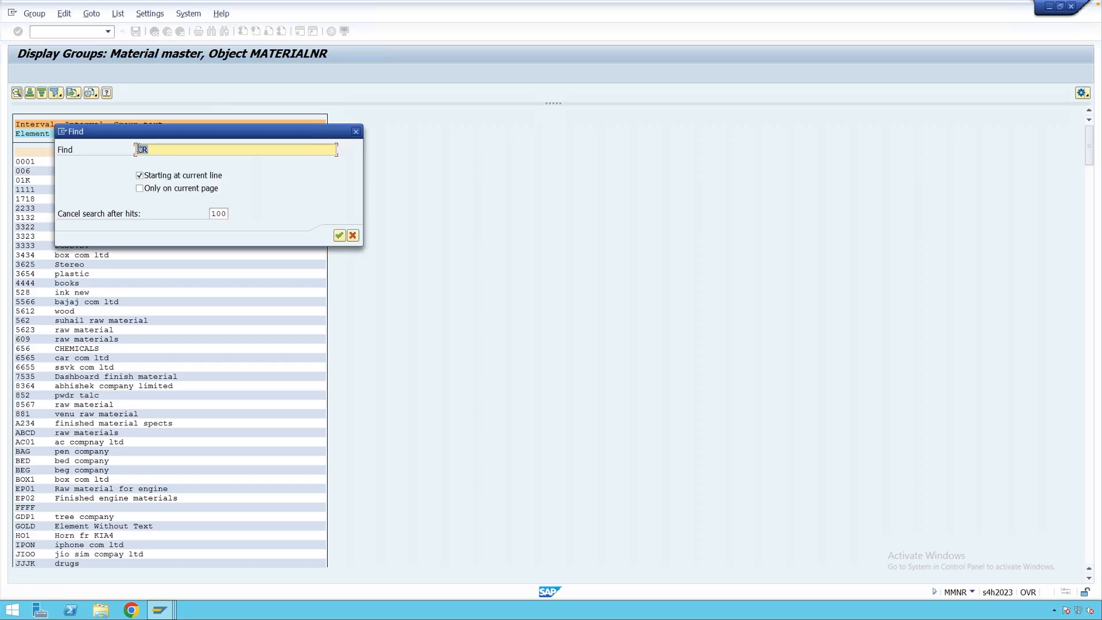
pyautogui.press('BackSpace')
pyautogui.write('ROH')
pyautogui.press('Return')
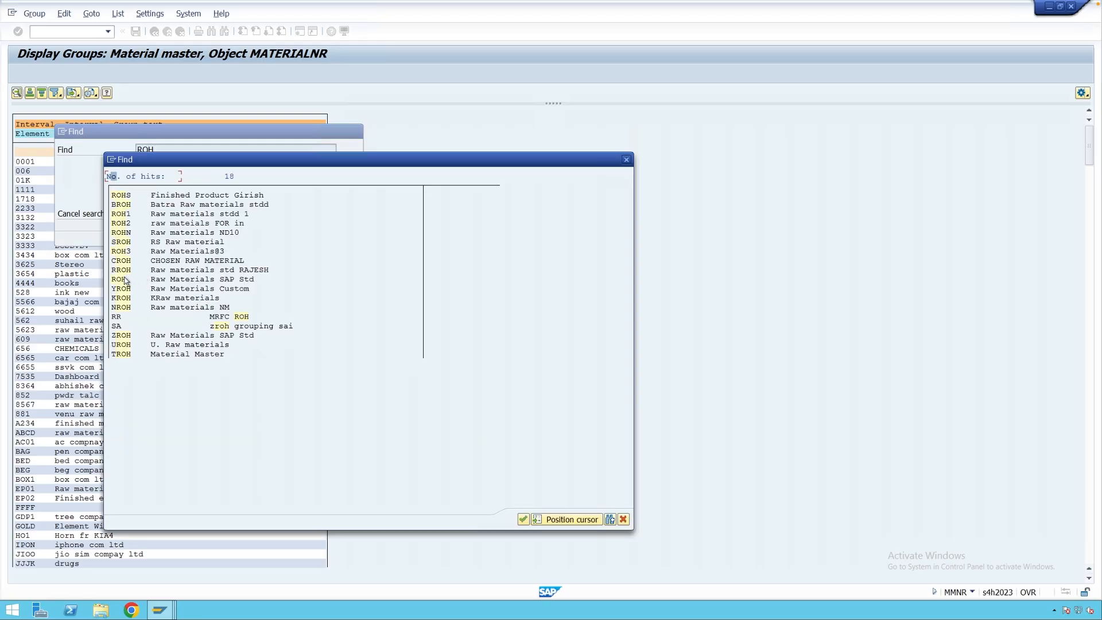
pyautogui.doubleClick(119, 281)
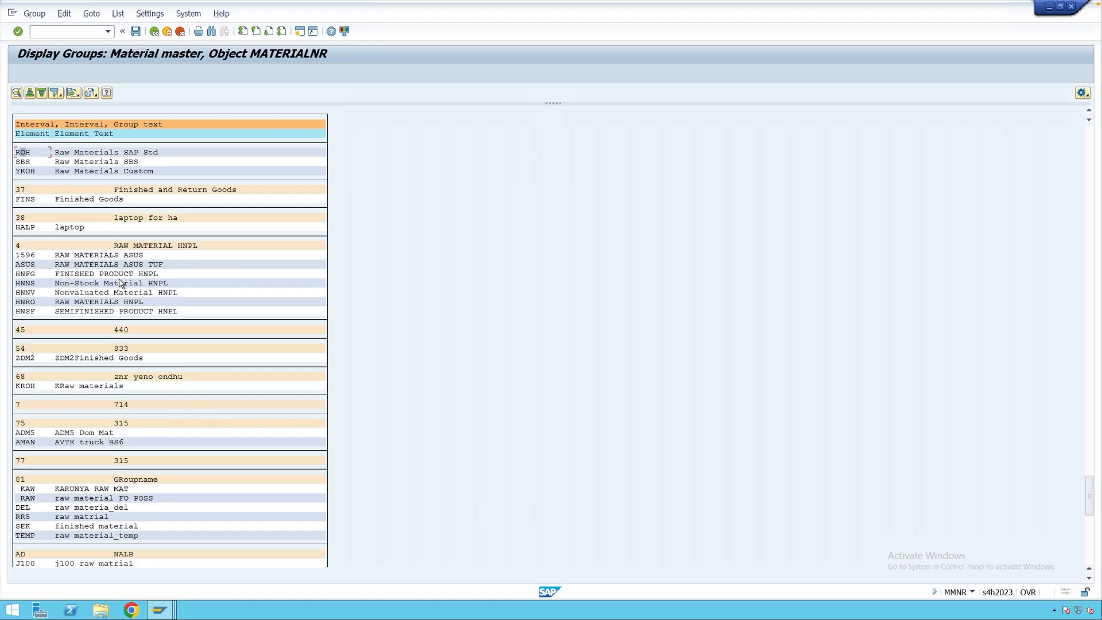
# - Examine which interval number and group name material type ROH belongs to, and leave the groups display
pyautogui.scroll(3, 88, 221)
pyautogui.scroll(4, 87, 220)
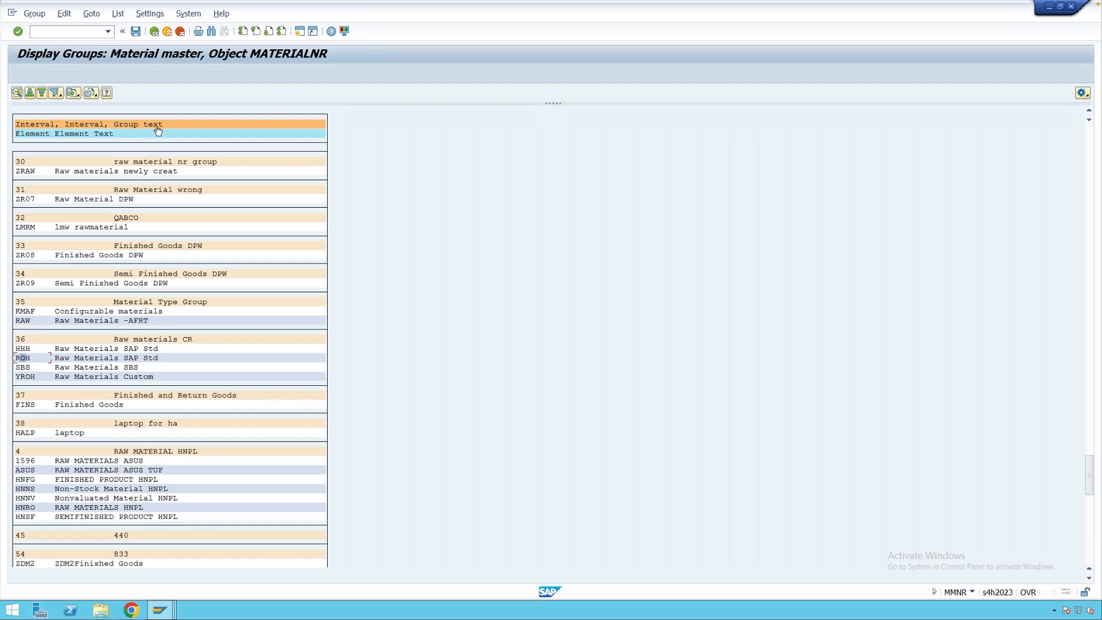
pyautogui.click(17, 341)
pyautogui.click(172, 342)
pyautogui.click(23, 359)
pyautogui.click(154, 31)
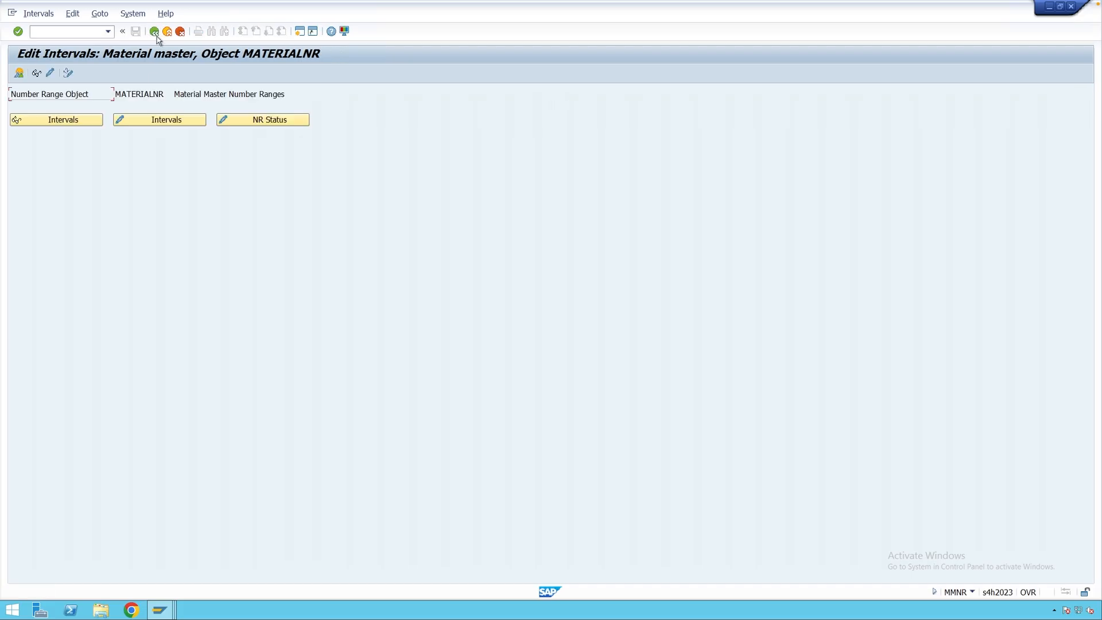
# - Display the number range intervals, examine the from and to numbers of range 36 and leave the list
pyautogui.click(55, 120)
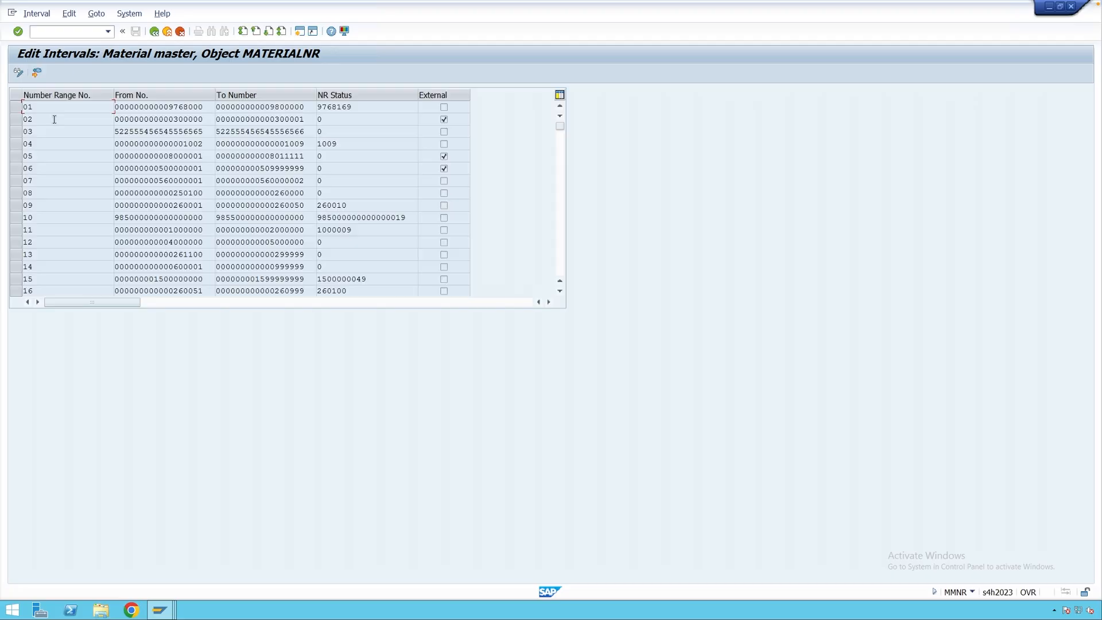
pyautogui.scroll(-4, 70, 198)
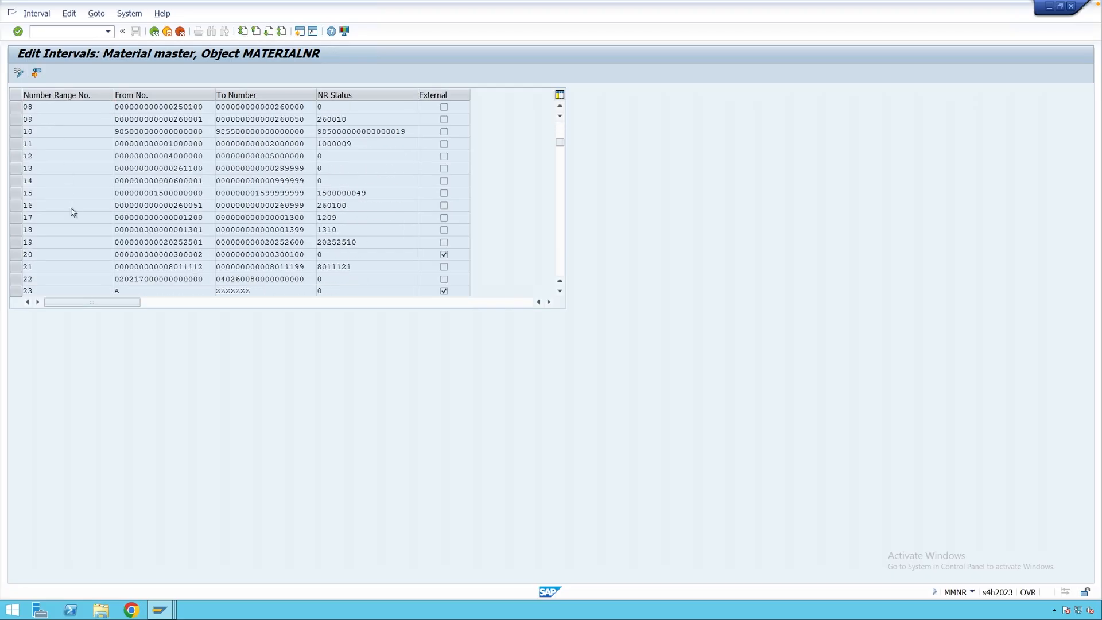
pyautogui.scroll(-2, 72, 208)
pyautogui.scroll(-3, 72, 208)
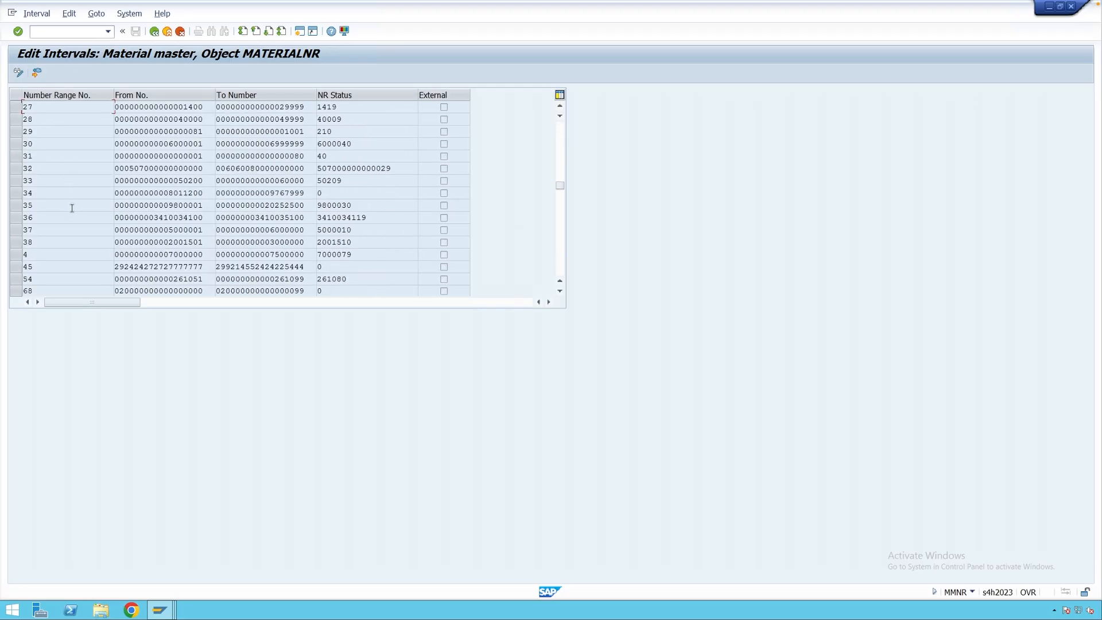
pyautogui.moveTo(36, 217); pyautogui.dragTo(23, 219)
pyautogui.click(149, 217)
pyautogui.click(266, 218)
pyautogui.click(154, 31)
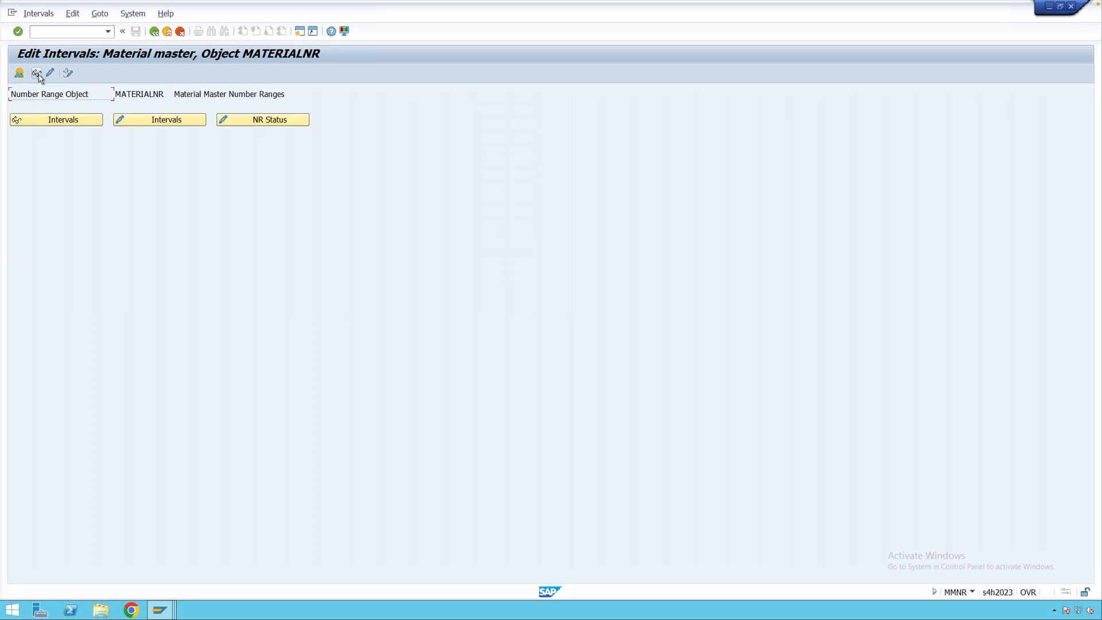
# - Display the groups again, search for roh and check the interval number of the group containing ROH Raw Materials SAP Std
pyautogui.click(37, 73)
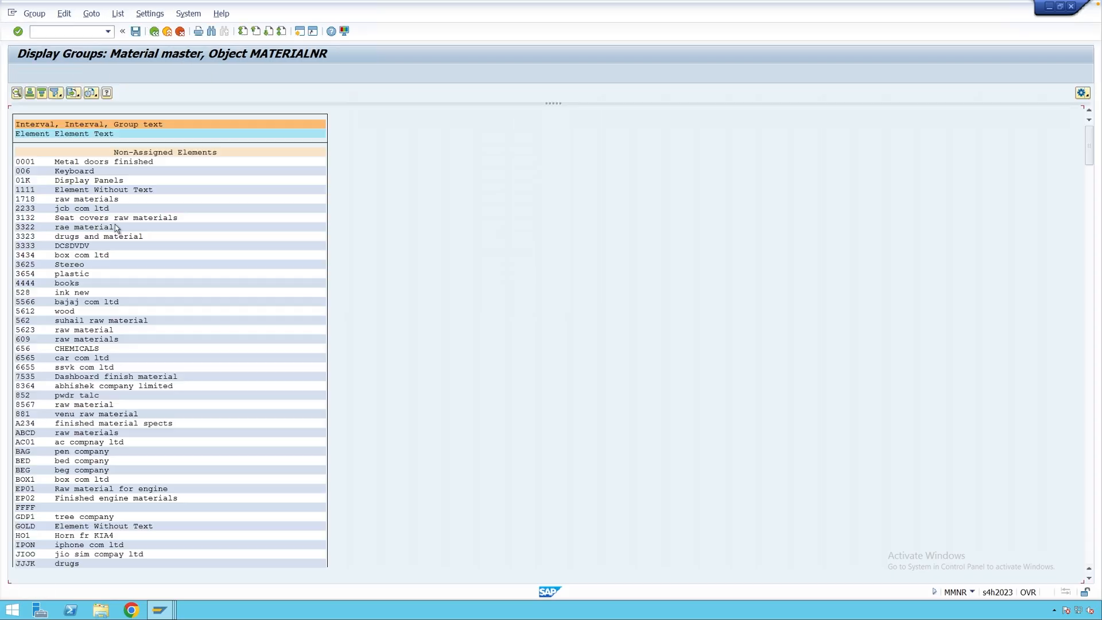
pyautogui.click(212, 32)
pyautogui.write('roh')
pyautogui.press('Return')
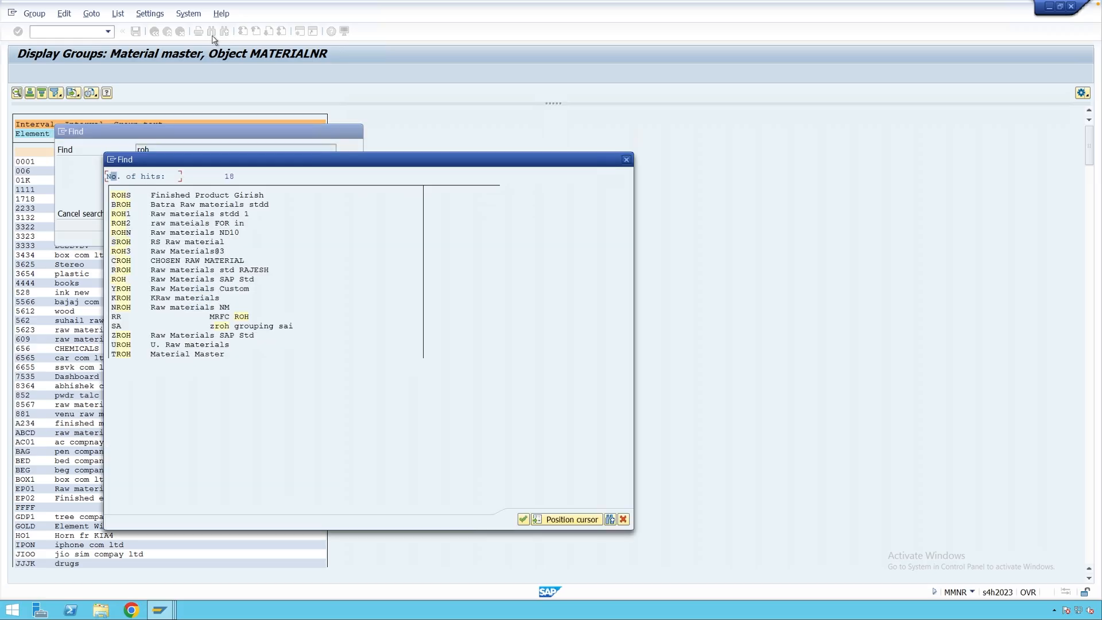
pyautogui.doubleClick(120, 280)
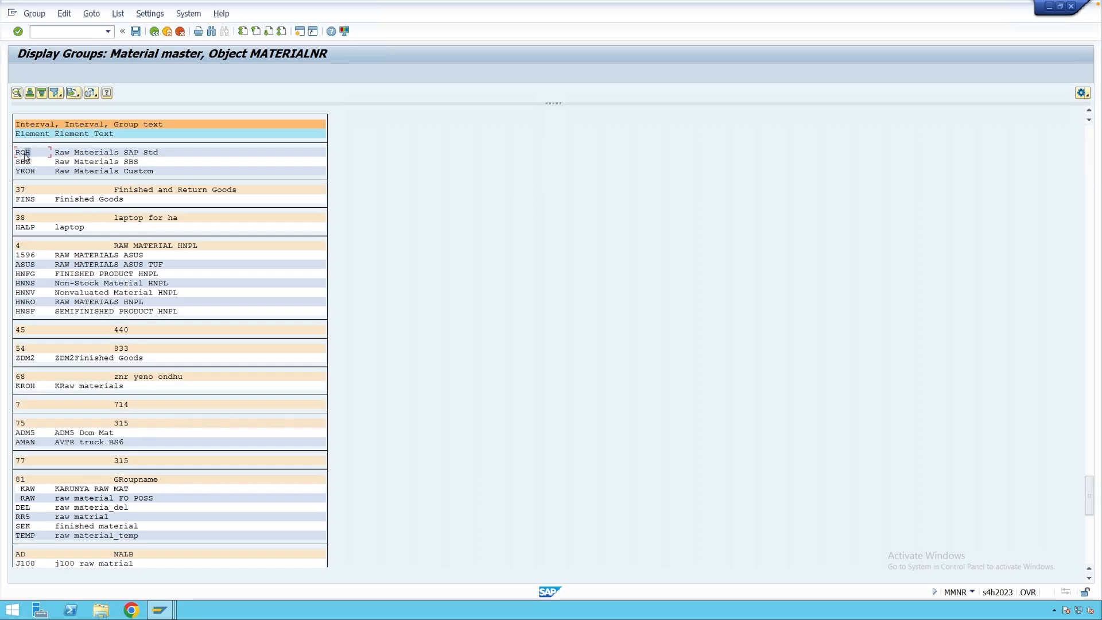
pyautogui.scroll(5, 25, 156)
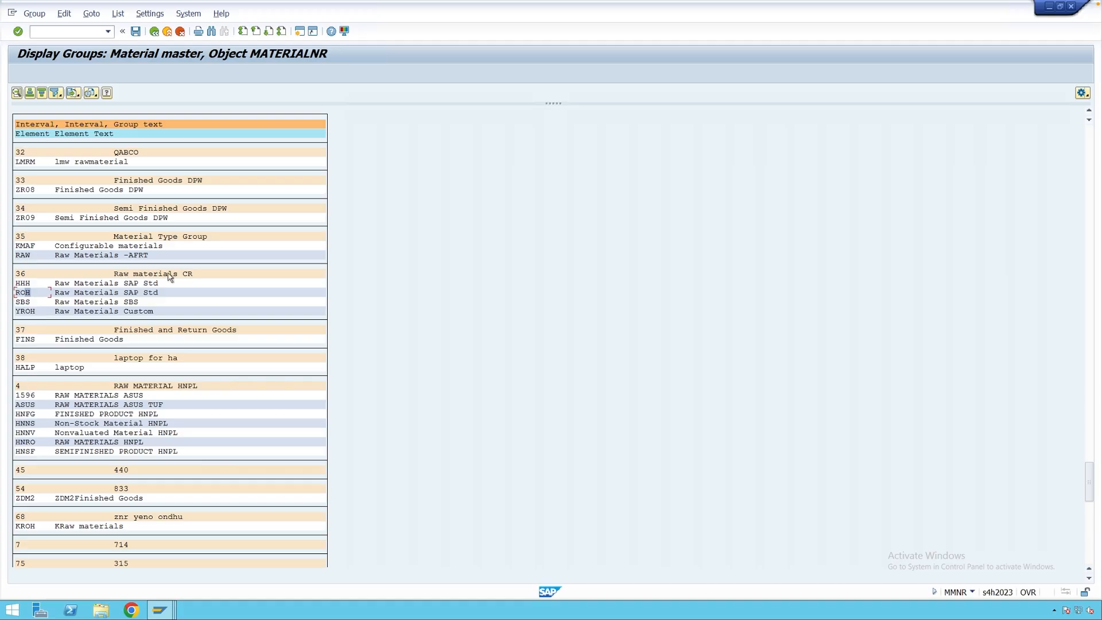
pyautogui.click(20, 275)
pyautogui.click(154, 32)
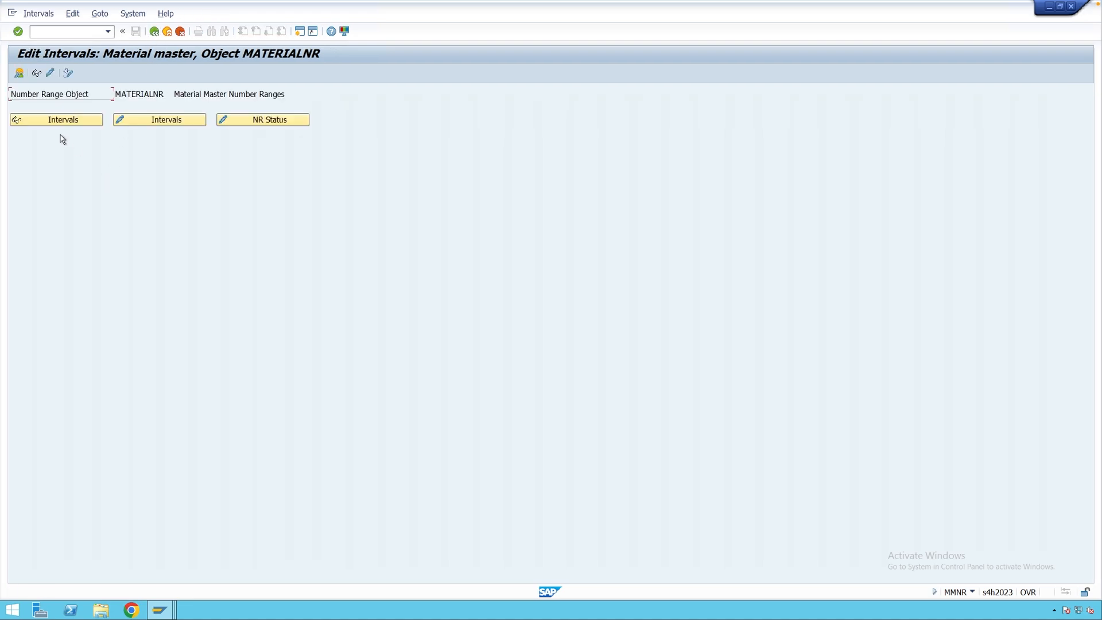
# - Look up the number limits of range 36 in the interval list again and return to the number range start screen
pyautogui.click(60, 119)
pyautogui.scroll(-5, 118, 264)
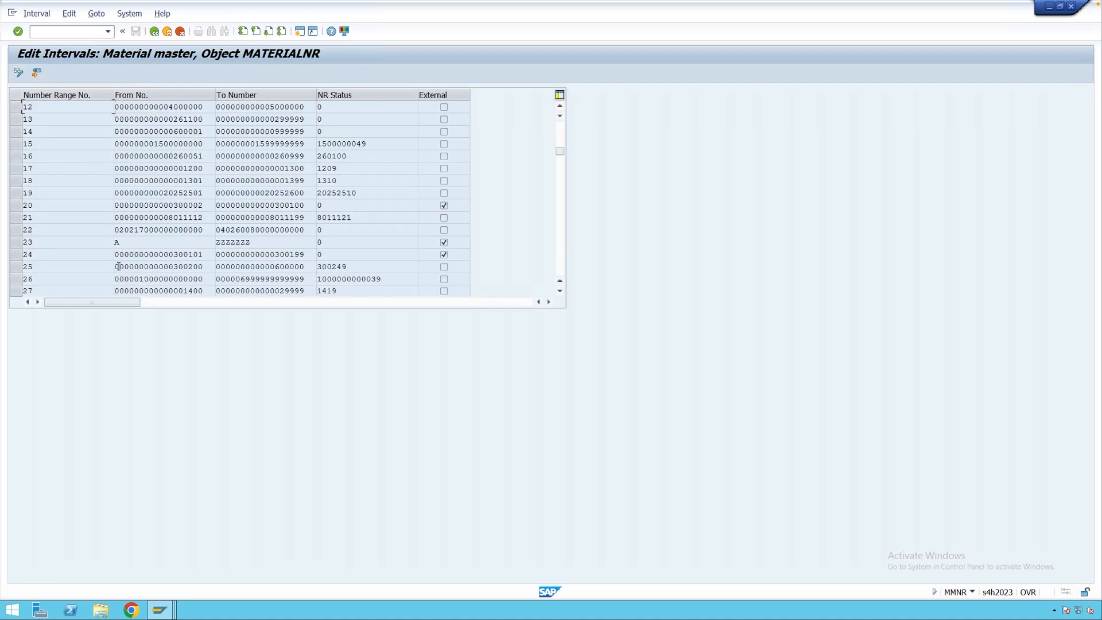
pyautogui.scroll(-2, 120, 270)
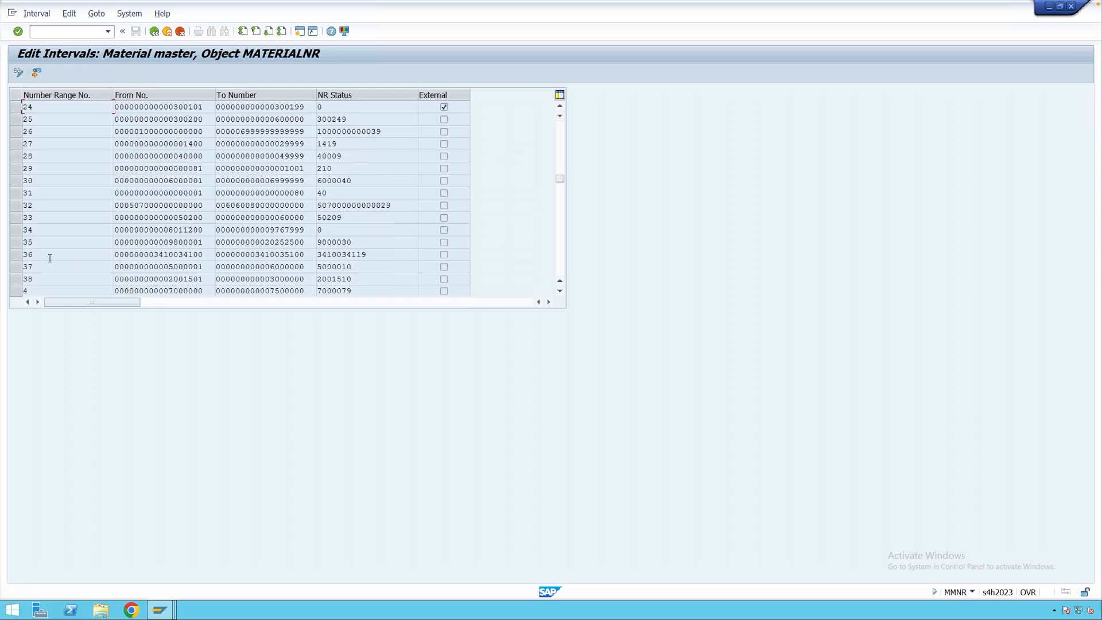
pyautogui.click(257, 255)
pyautogui.click(154, 31)
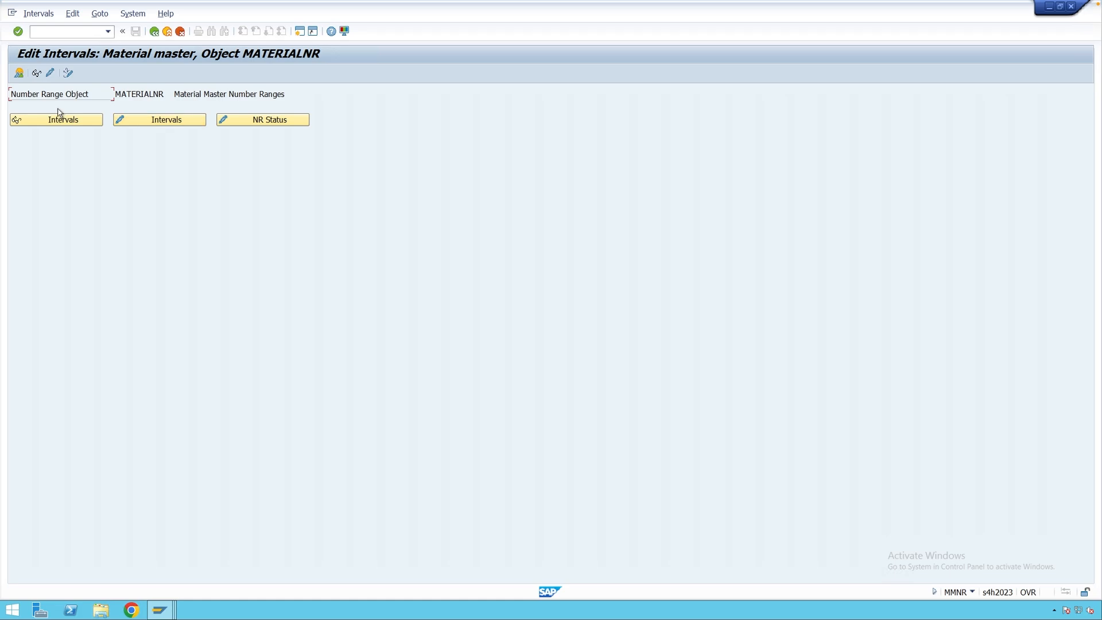
# - Open the group overview, compare the internal and external number intervals of Group 1 and leave the overview
pyautogui.click(19, 73)
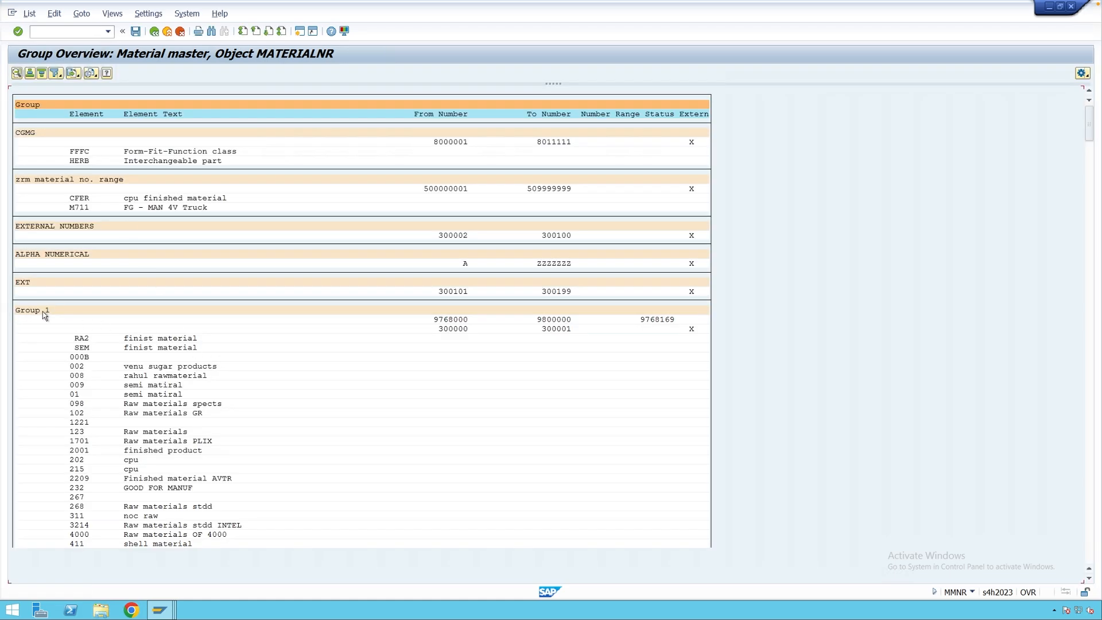
pyautogui.click(461, 320)
pyautogui.click(460, 329)
pyautogui.click(459, 321)
pyautogui.click(461, 330)
pyautogui.scroll(-1, 698, 117)
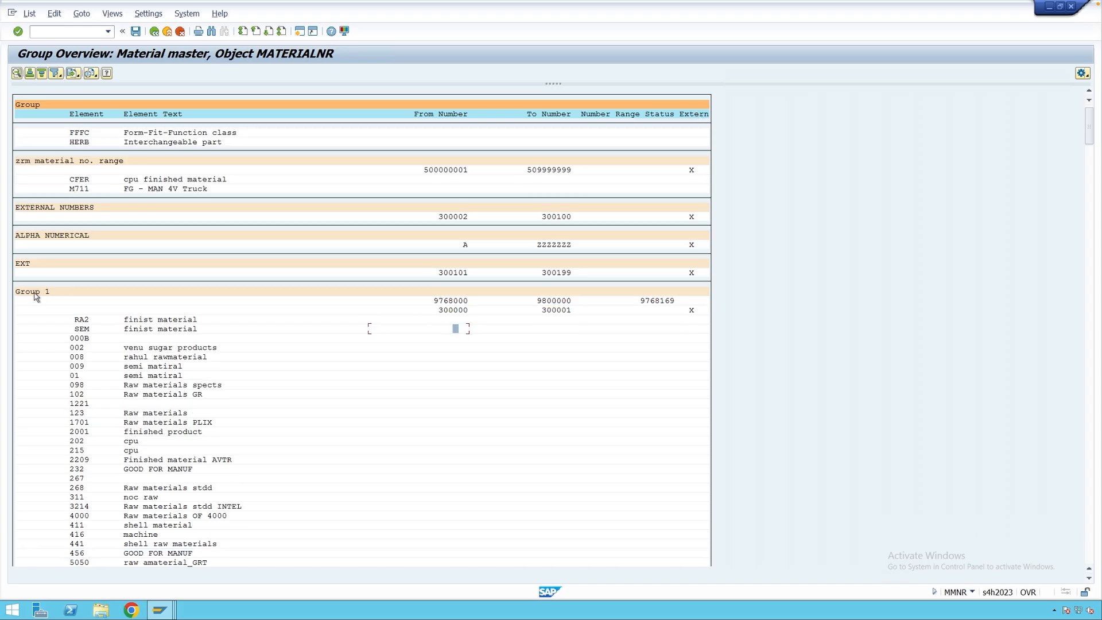
pyautogui.click(466, 310)
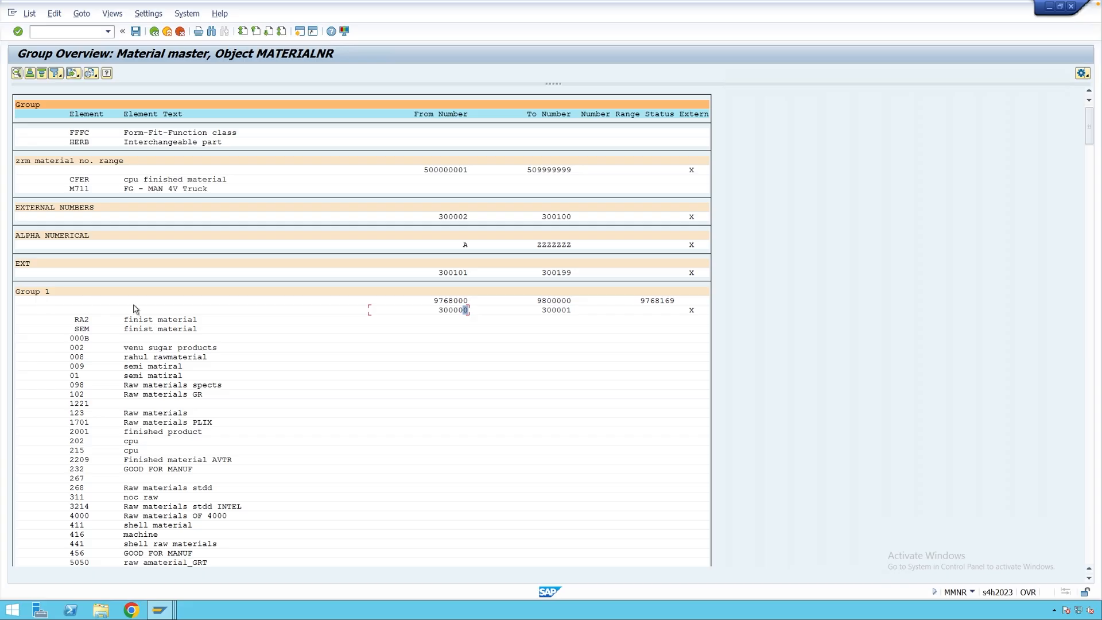
pyautogui.click(154, 32)
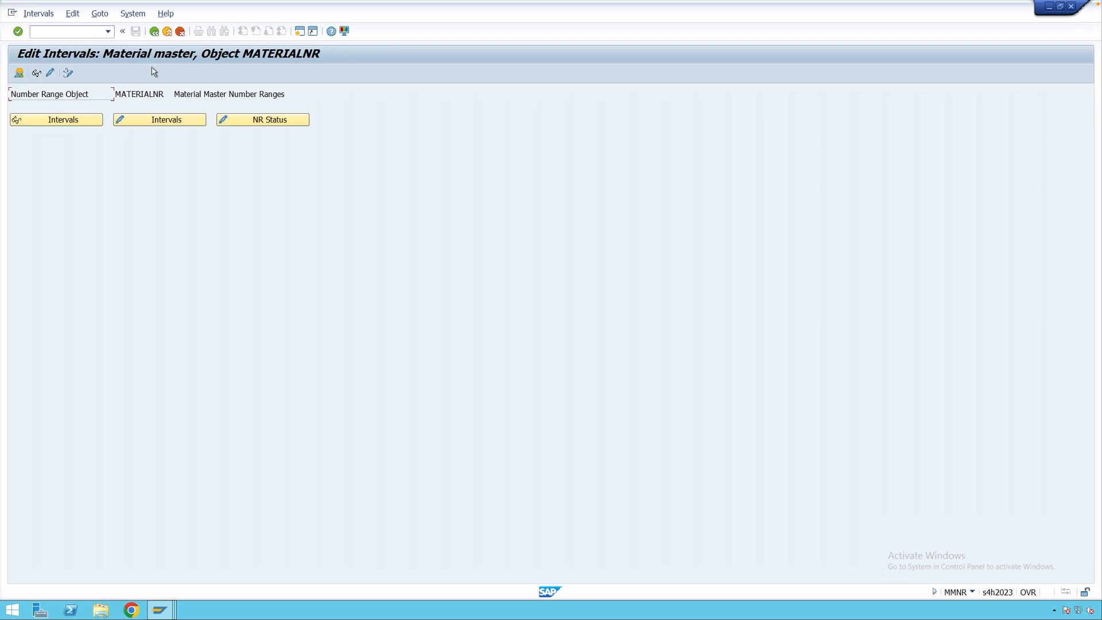
# - Open the material number range groups for change, search for YROH and go to the YROH Raw Materials Custom element
pyautogui.click(50, 73)
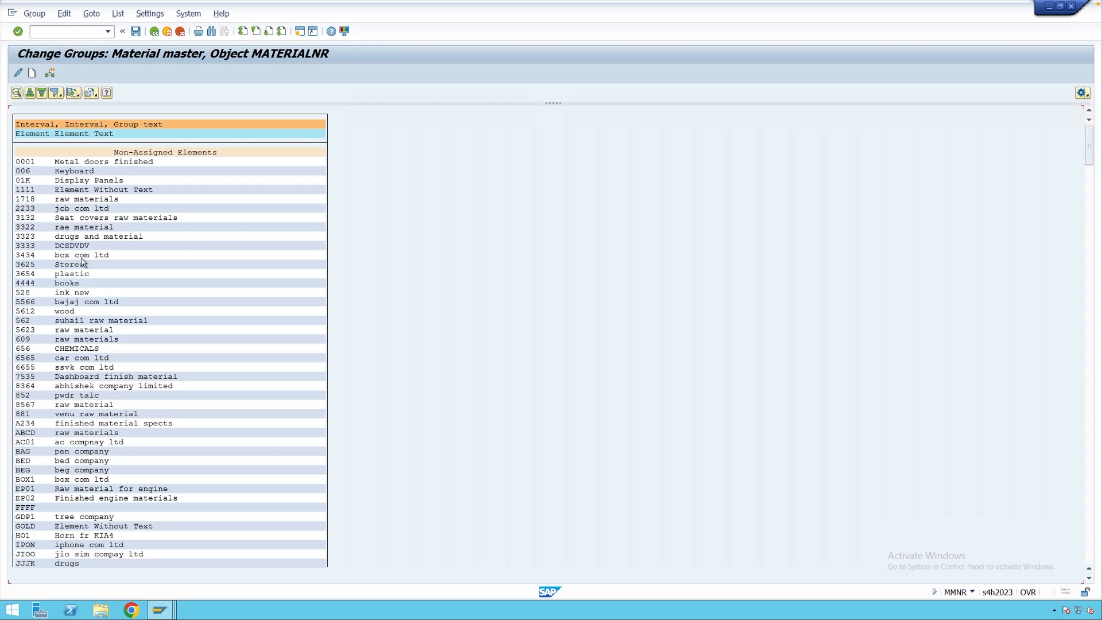
pyautogui.click(211, 32)
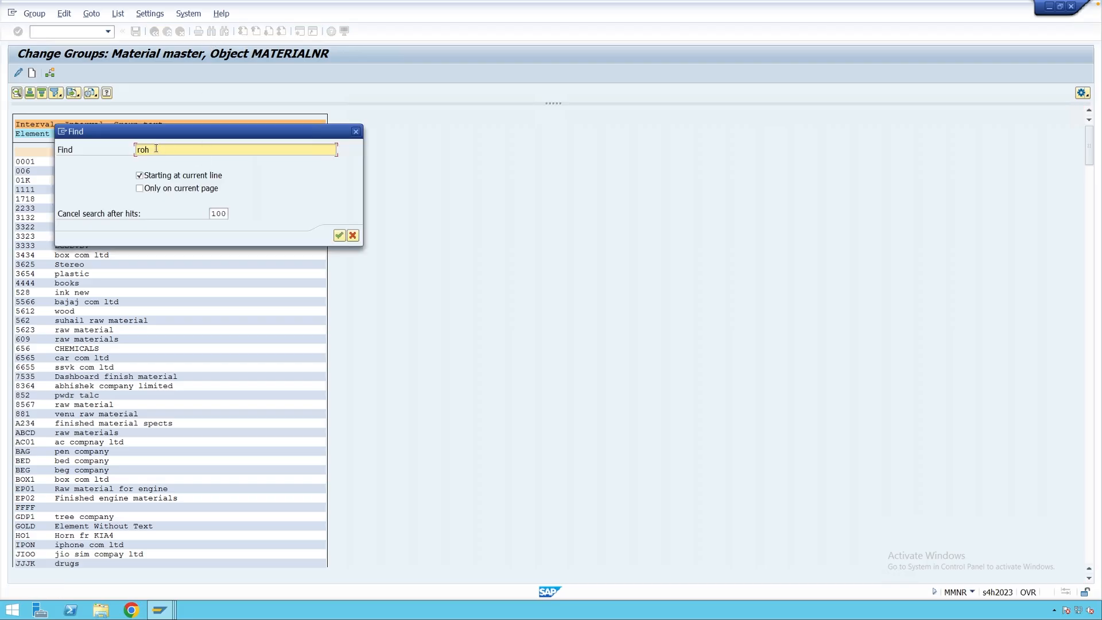
pyautogui.doubleClick(138, 151)
pyautogui.write('YROH')
pyautogui.press('Return')
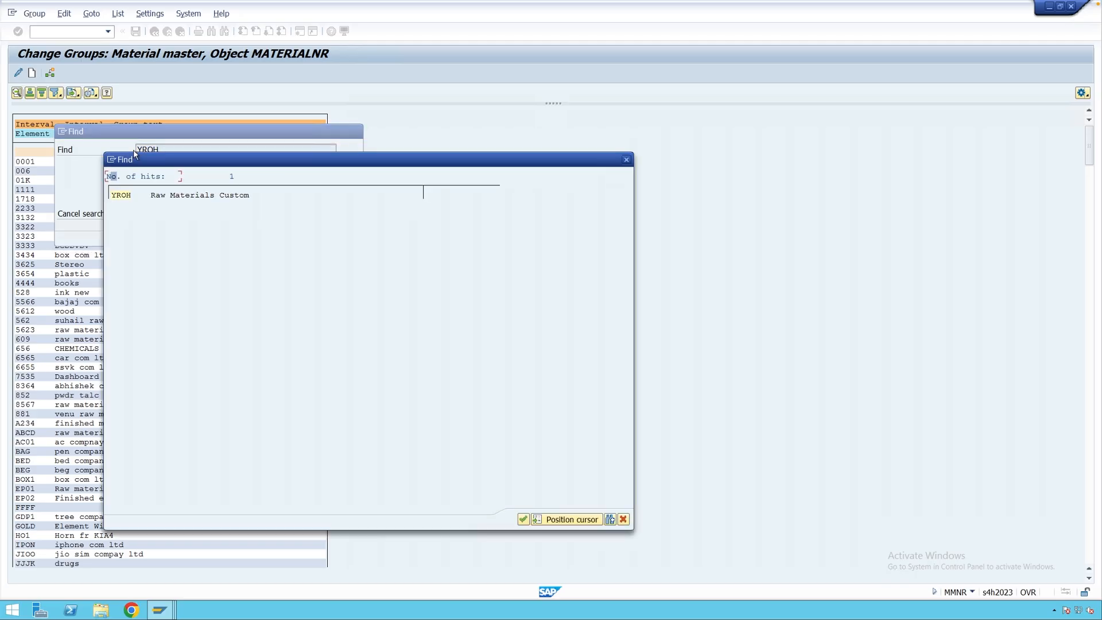
pyautogui.click(121, 196)
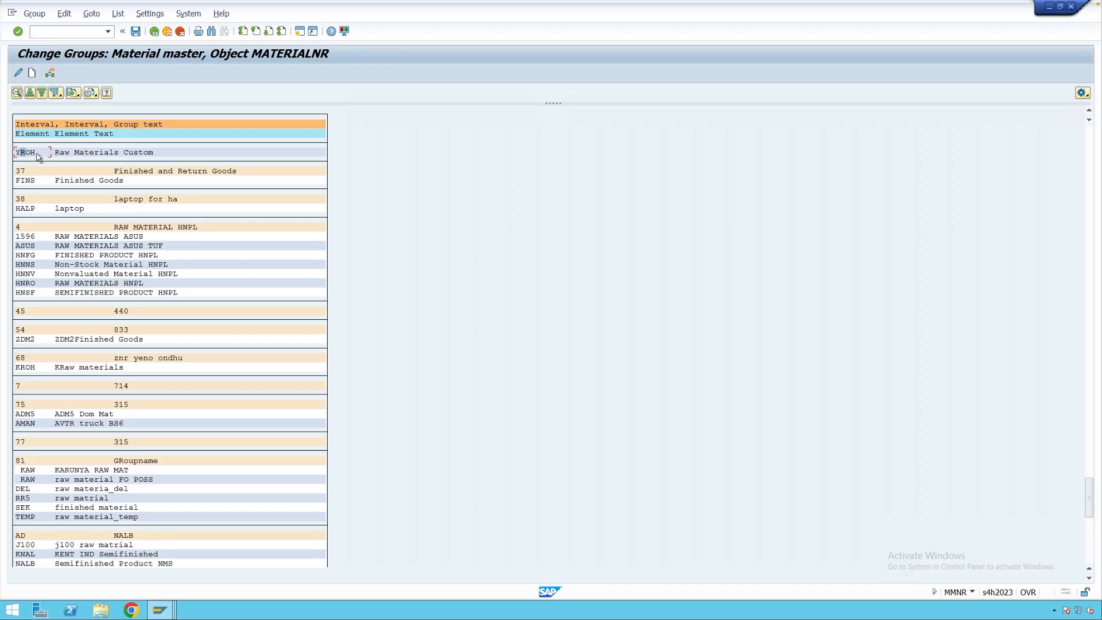
# - Start assigning the YROH element to a group and examine the two number range numbers of Group 1
pyautogui.click(50, 75)
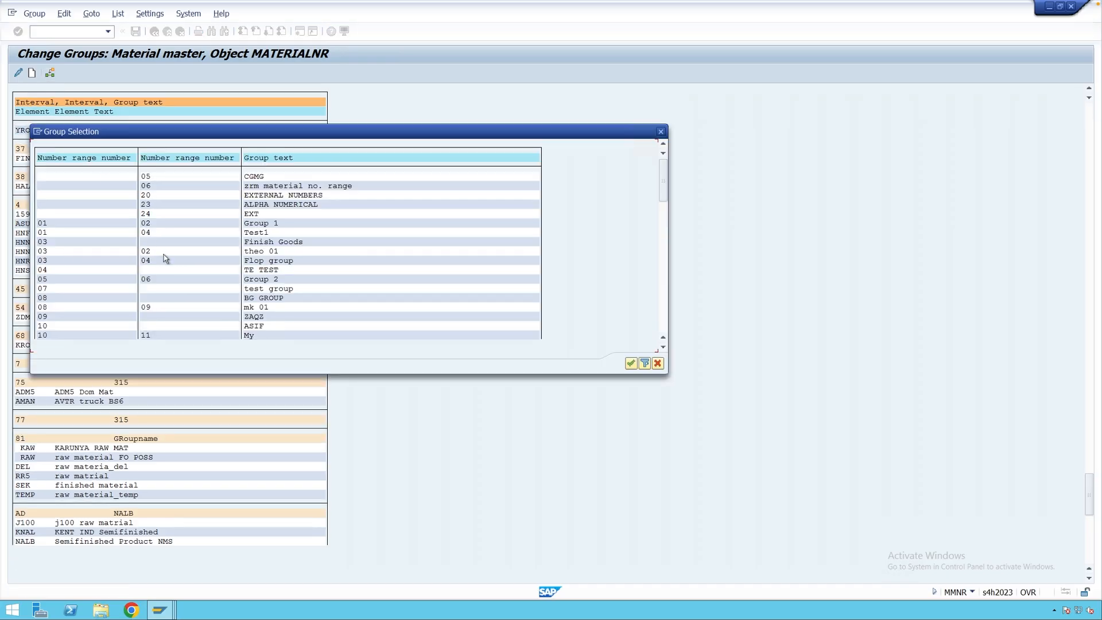
pyautogui.click(252, 225)
pyautogui.click(46, 225)
pyautogui.click(147, 224)
# - Switch to the material types session, leave that view and open the SAP Reference IMG with transaction spro
pyautogui.click(160, 610)
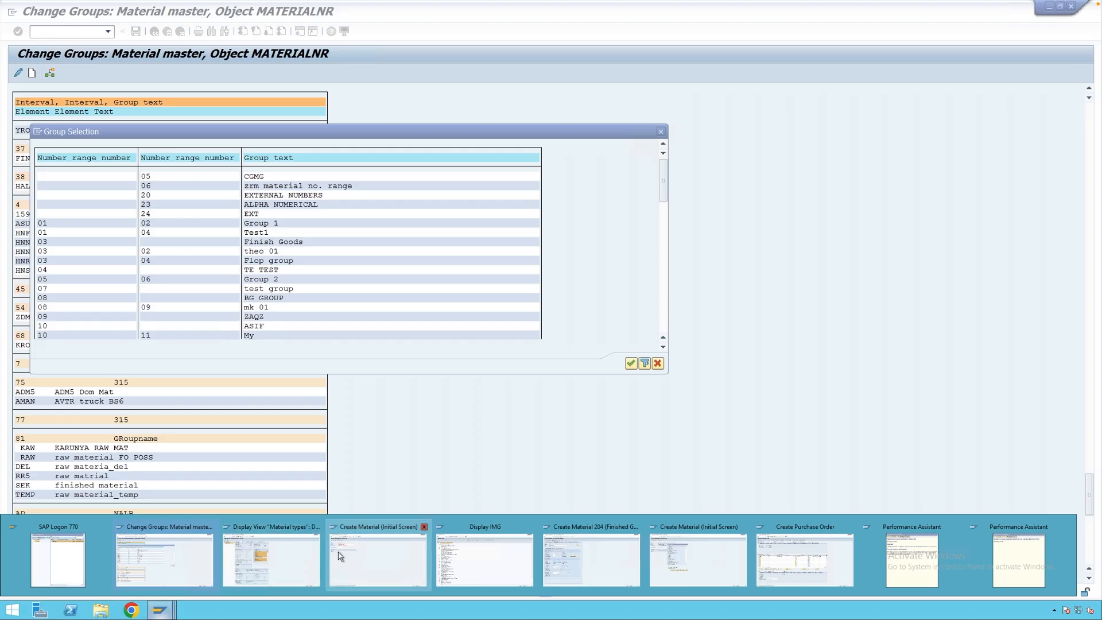
pyautogui.click(290, 558)
pyautogui.click(168, 32)
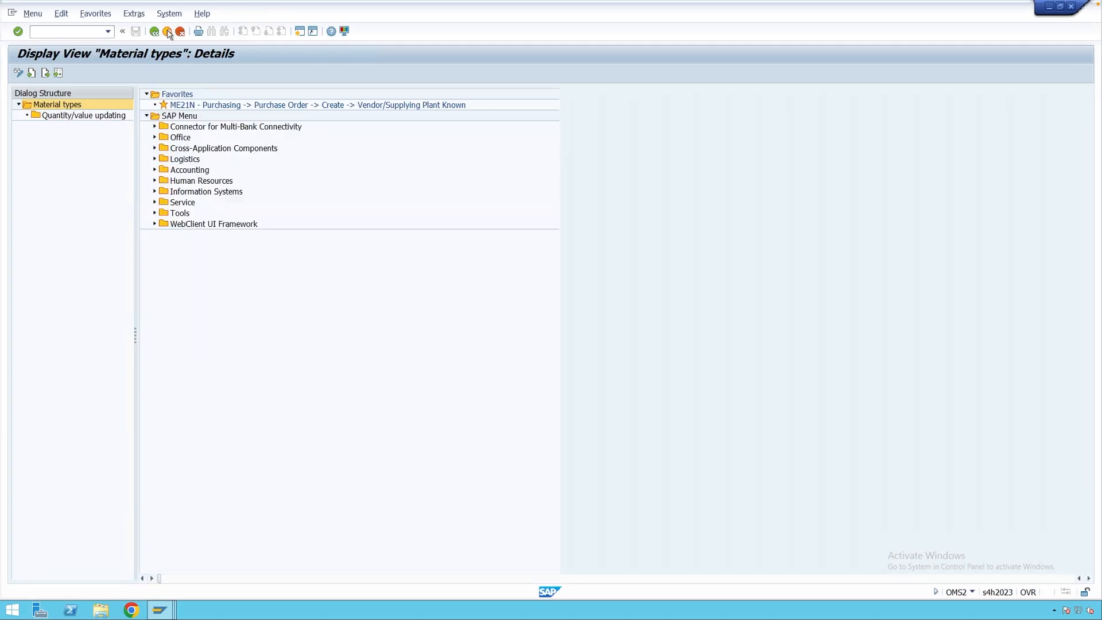
pyautogui.write('spro')
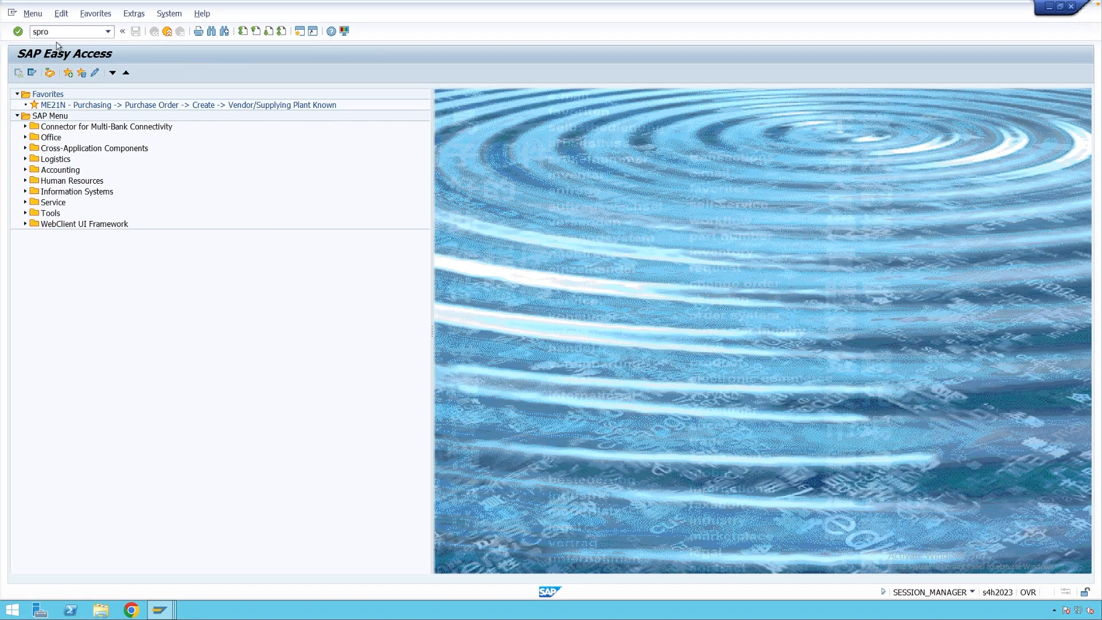
pyautogui.press('Return')
pyautogui.click(58, 73)
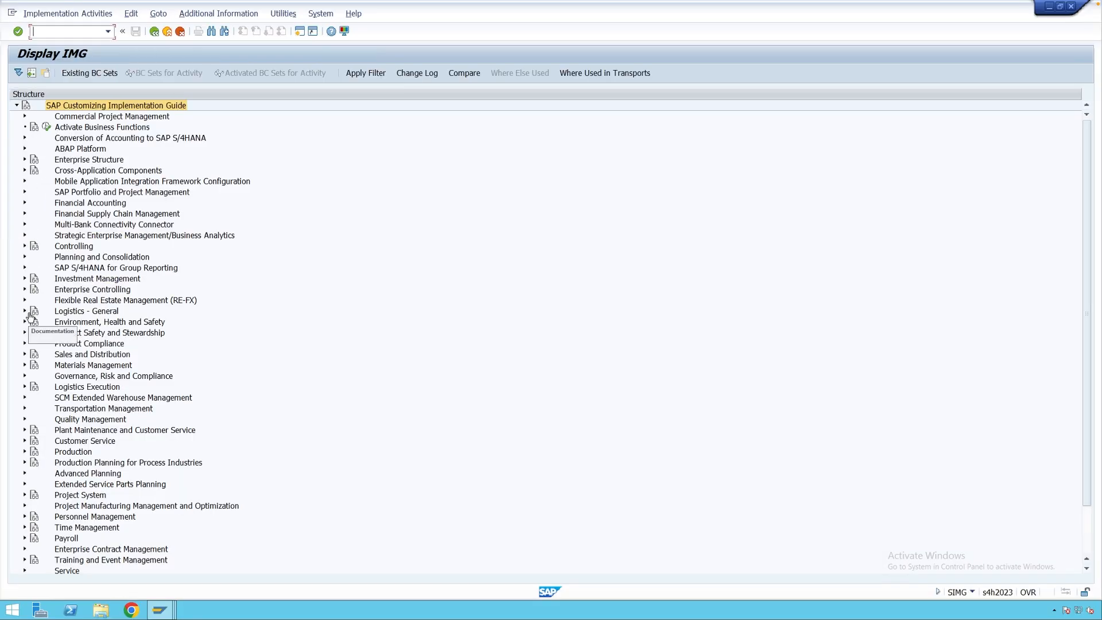
# - Execute Define Number Ranges for Each Material Type under Logistics - General, Material Master, Basic Settings, Material Types
pyautogui.click(25, 311)
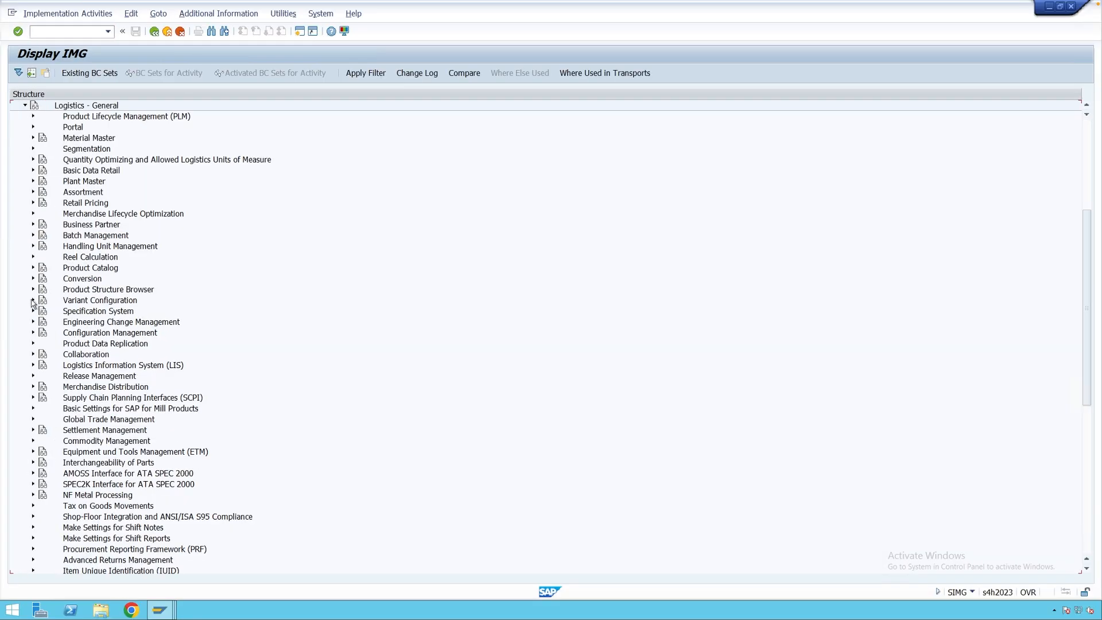
pyautogui.click(33, 138)
pyautogui.click(42, 181)
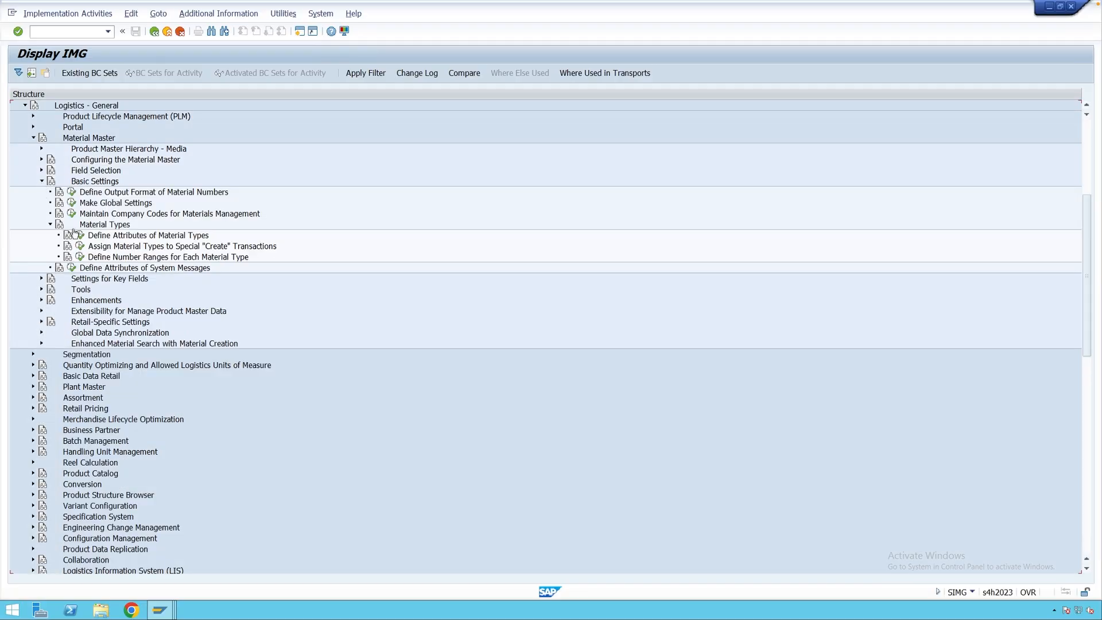
pyautogui.click(118, 259)
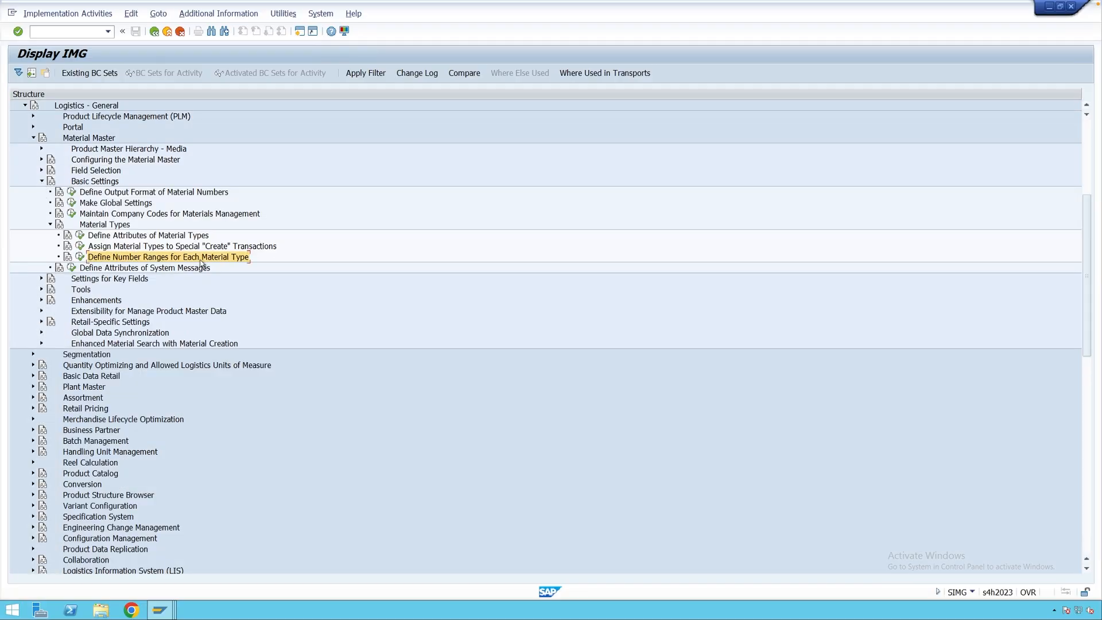
pyautogui.click(81, 258)
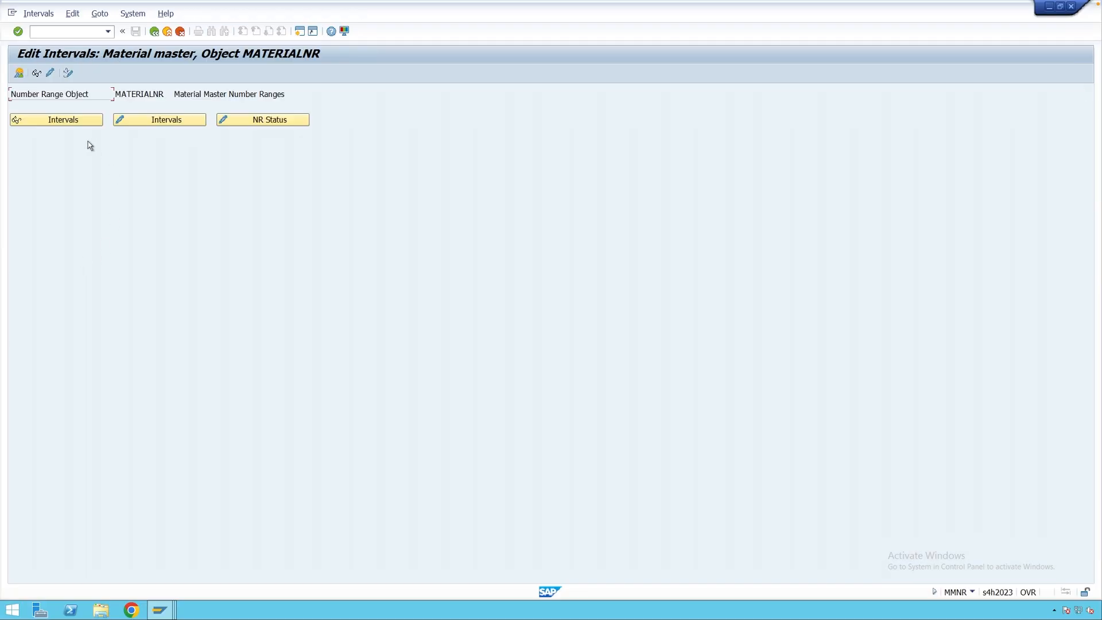
# - Display the number range intervals and check the External indicators of ranges 01 and 02
pyautogui.click(65, 120)
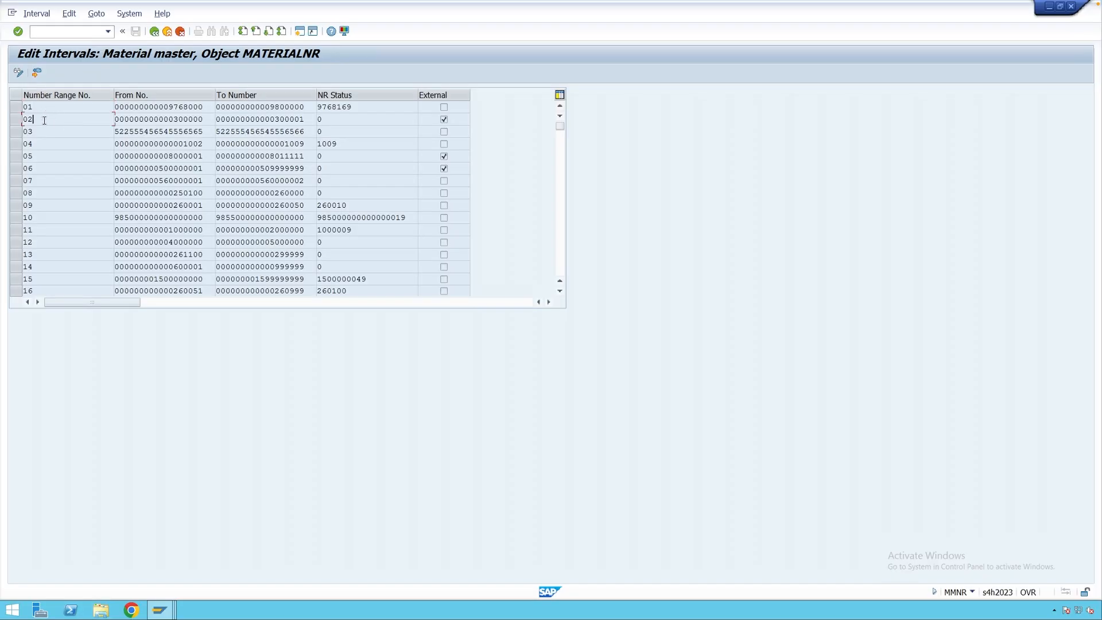
pyautogui.moveTo(36, 108)
pyautogui.mouseDown()
pyautogui.moveTo(23, 108)
pyautogui.moveTo(25, 119)
pyautogui.mouseUp()
pyautogui.click(444, 119)
pyautogui.click(100, 110)
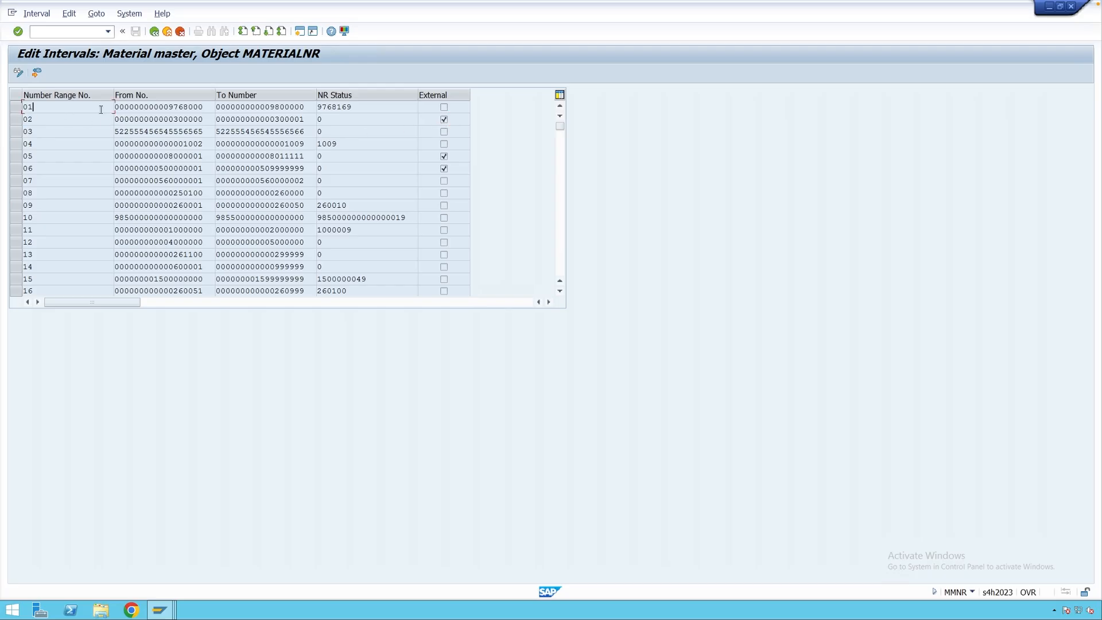
pyautogui.click(446, 108)
# - Return to the group selection session, assign YROH to Group 1 with ranges 01 and 02, and save the change
pyautogui.moveTo(160, 610)
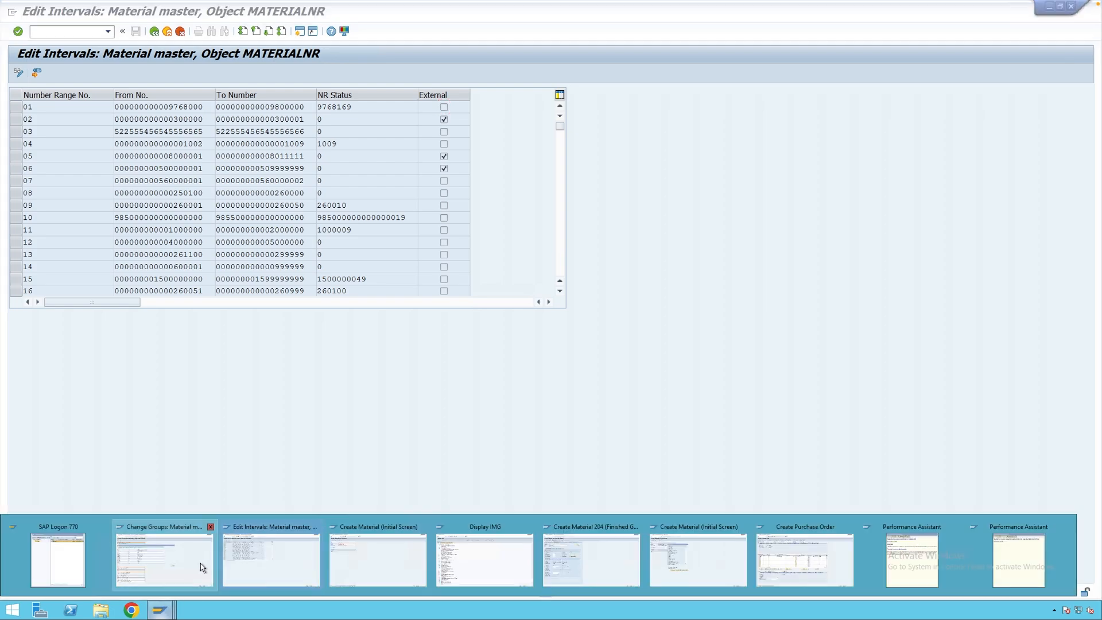
pyautogui.click(187, 553)
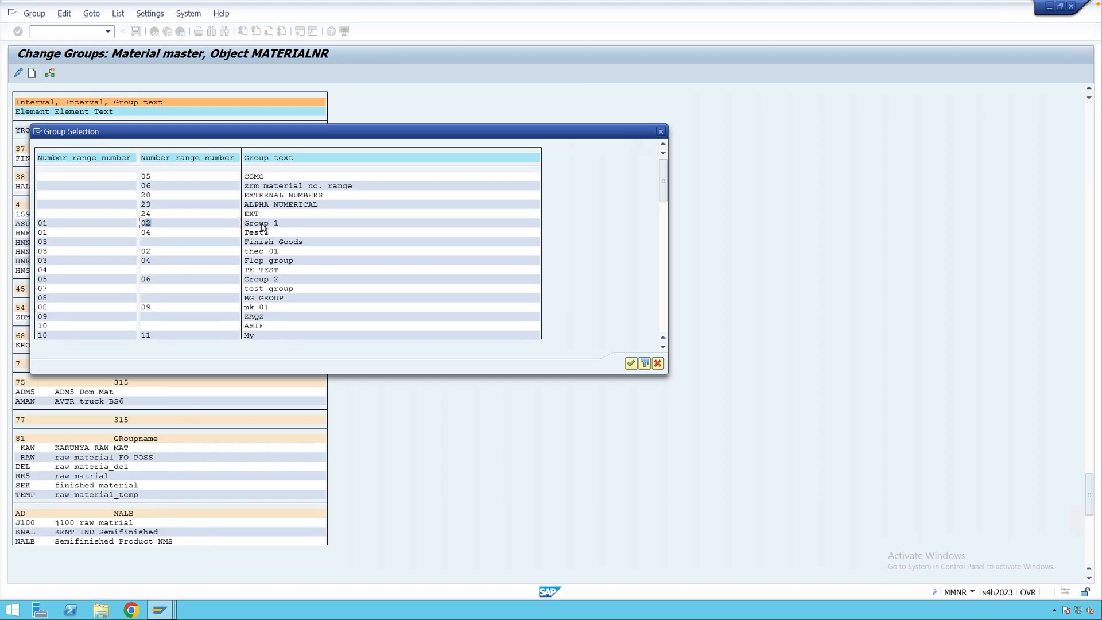
pyautogui.click(43, 225)
pyautogui.click(146, 225)
pyautogui.click(253, 225)
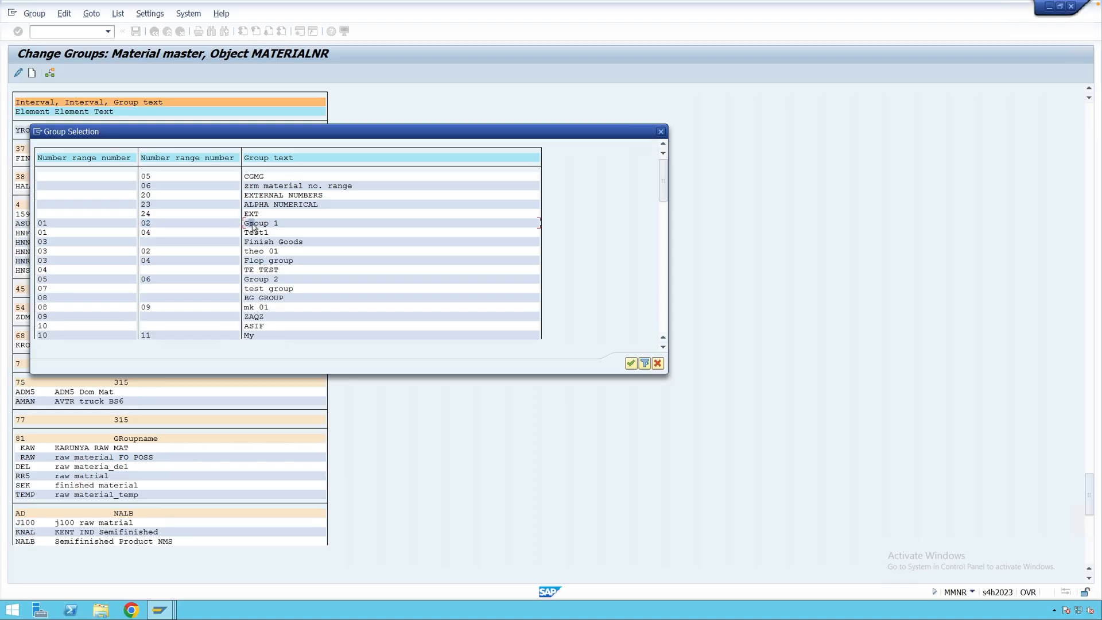
pyautogui.click(630, 364)
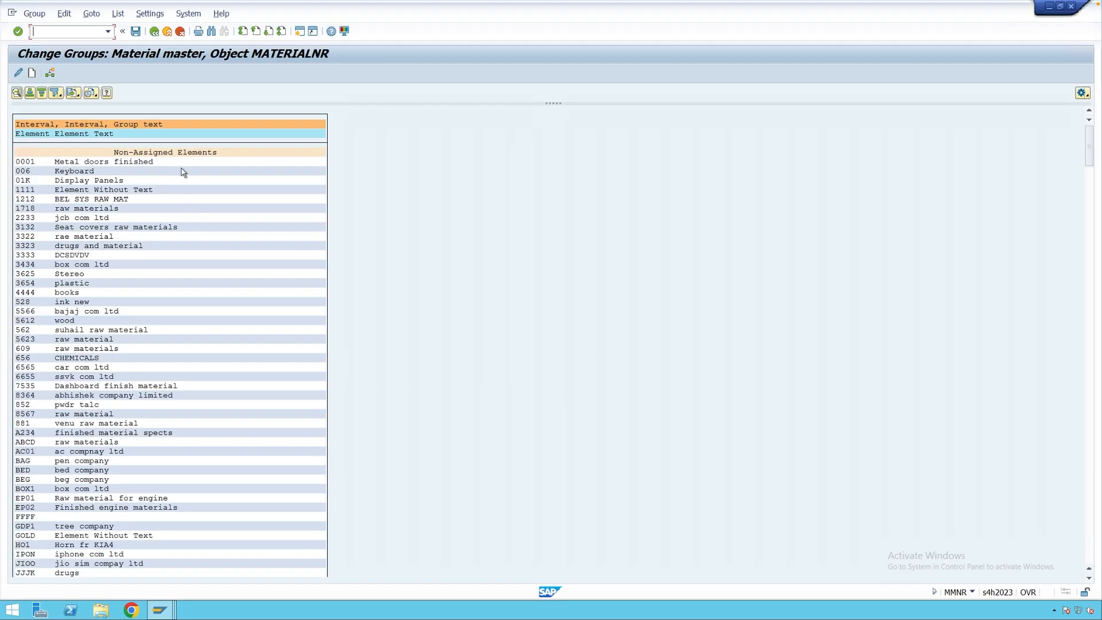
pyautogui.click(135, 32)
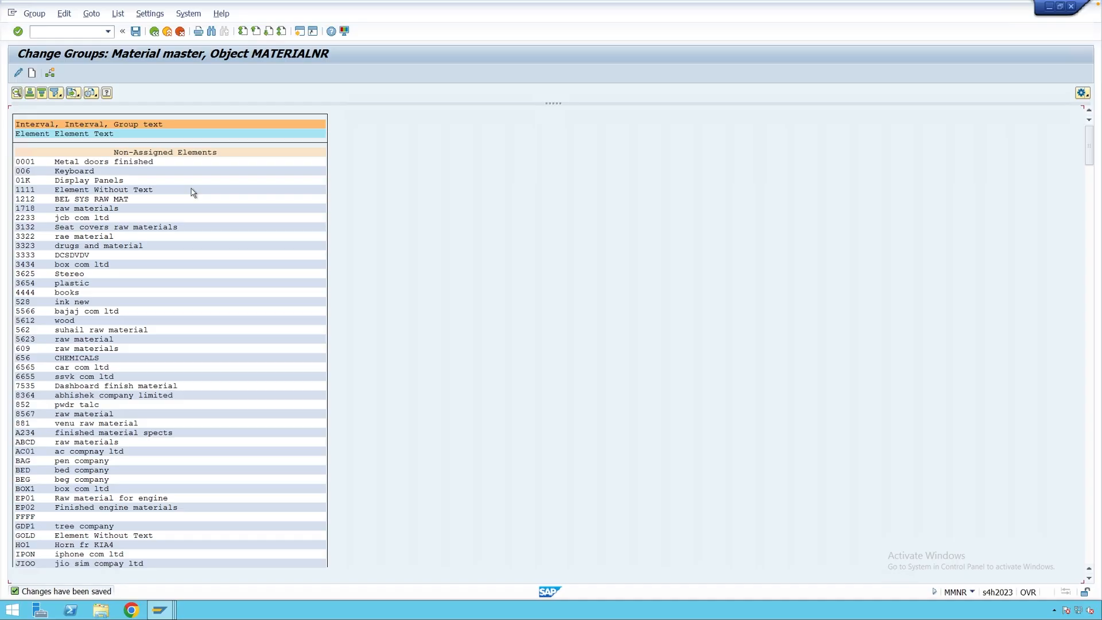
# - Switch back to the interval list and review ranges 01 and 02
pyautogui.moveTo(159, 612)
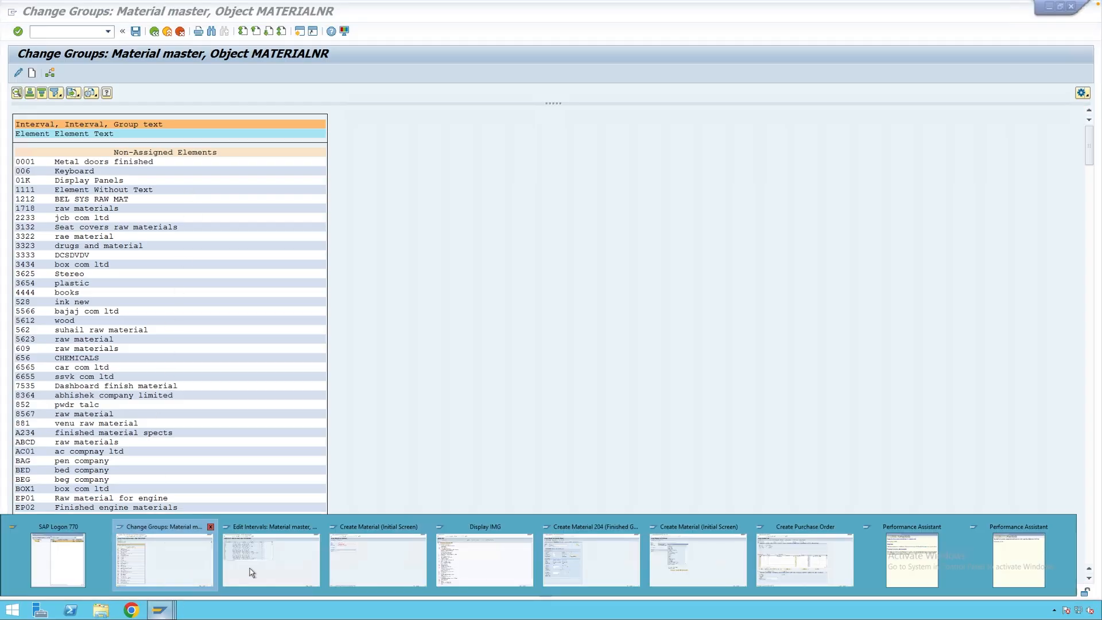
pyautogui.click(283, 566)
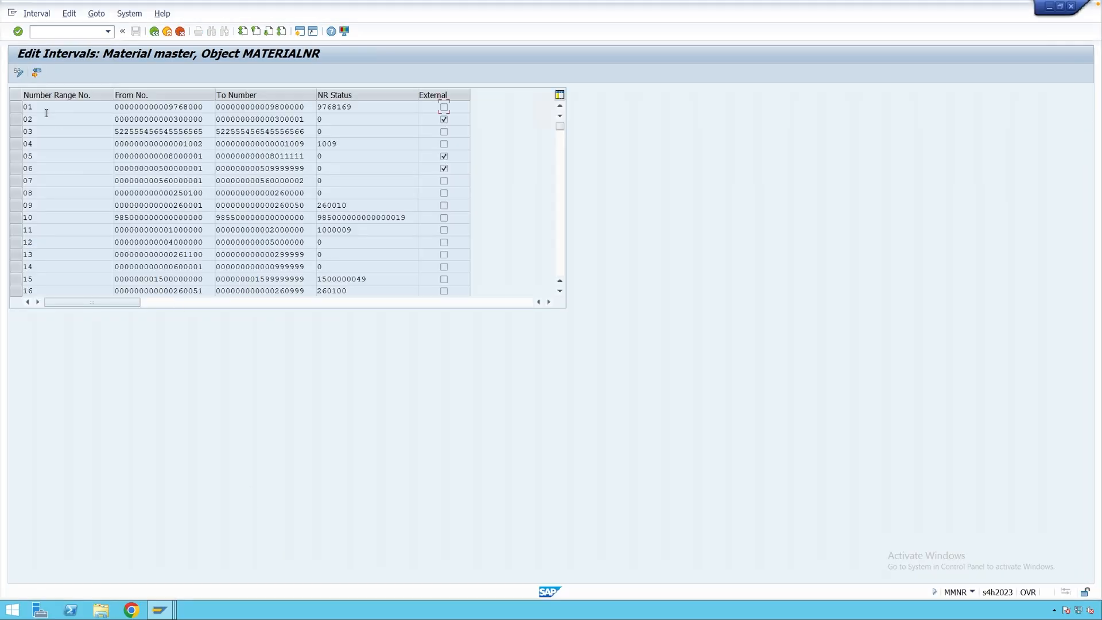
pyautogui.moveTo(34, 107); pyautogui.dragTo(21, 121)
# - In the Create Material session, restart transaction mm01 and choose material type YROH Raw Materials Custom
pyautogui.moveTo(160, 609)
pyautogui.click(376, 565)
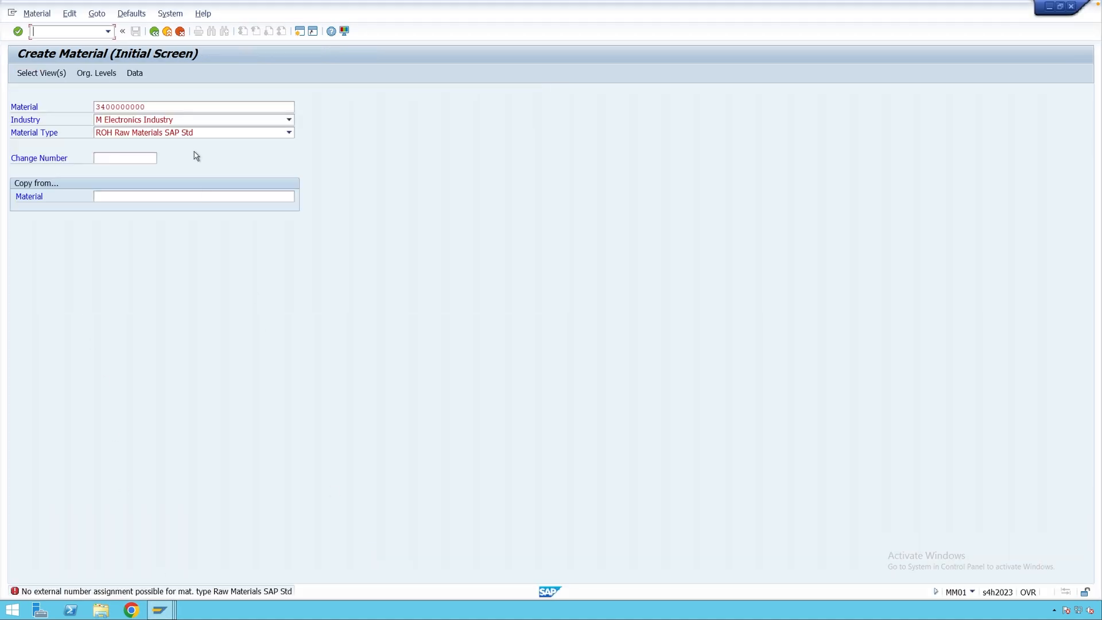
pyautogui.click(167, 31)
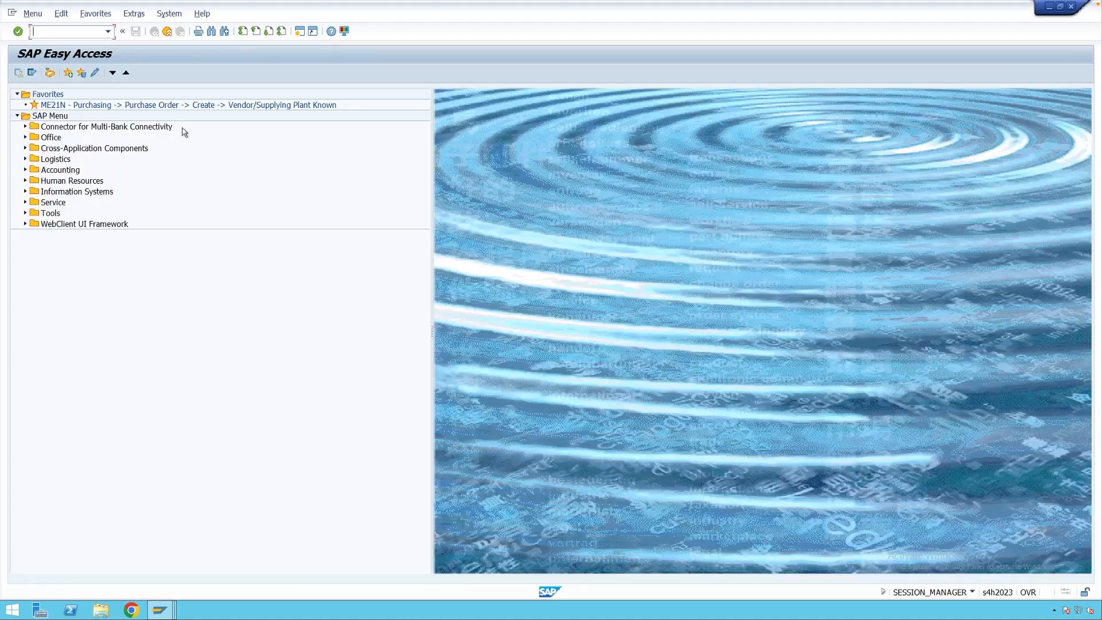
pyautogui.write('mm01')
pyautogui.press('Return')
pyautogui.click(155, 135)
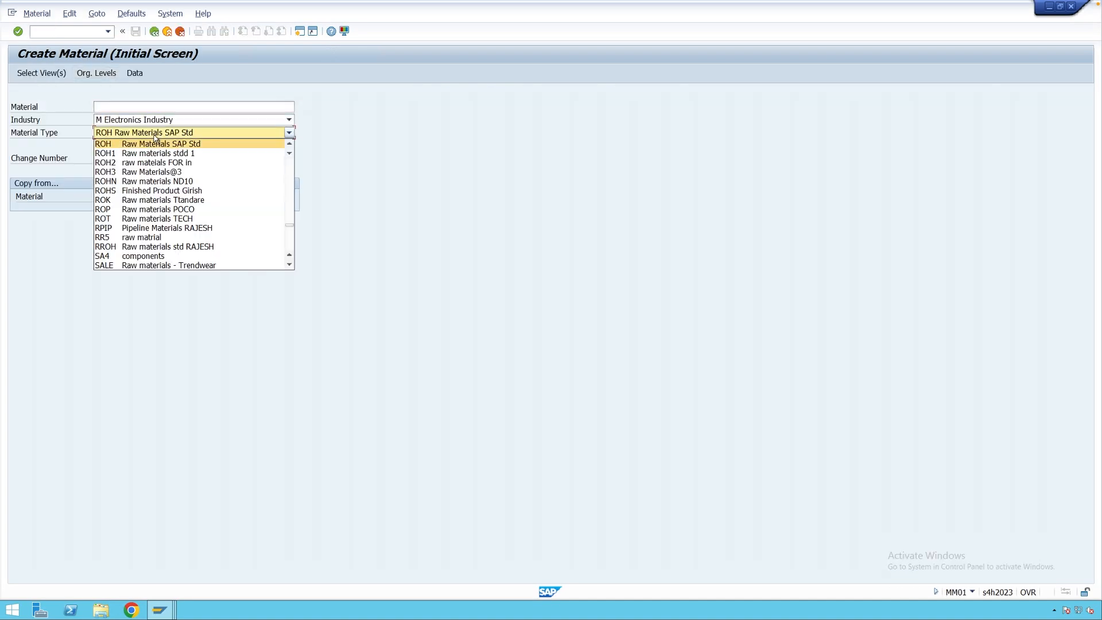
pyautogui.press('y')
pyautogui.press('Return')
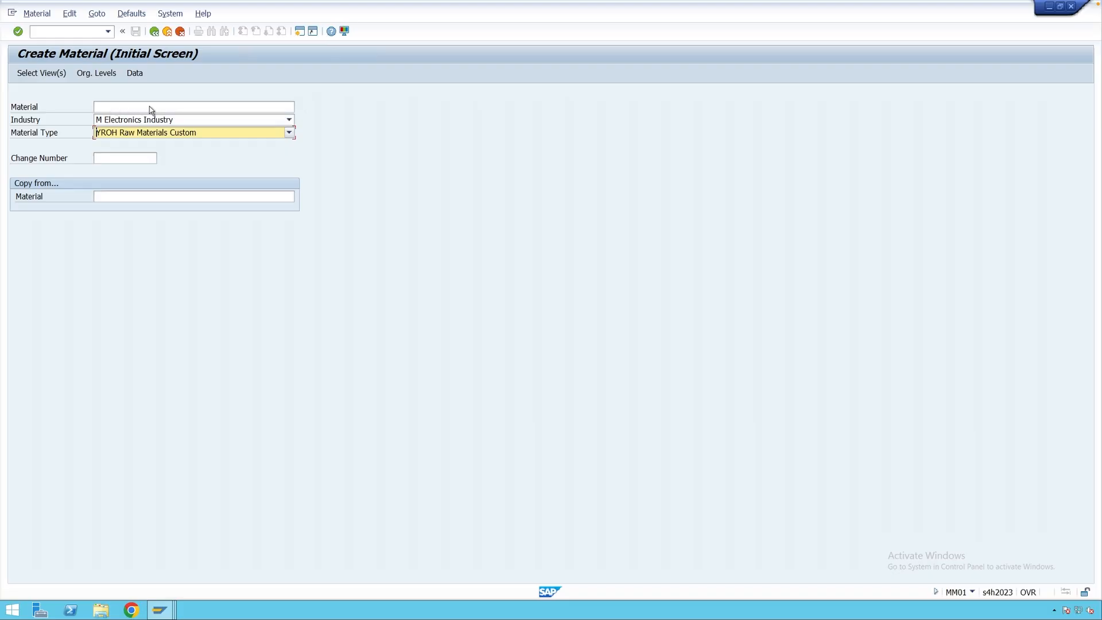
# - Leave the material number blank, select the Basic Data 1 view and open it for the new material
pyautogui.press('Return')
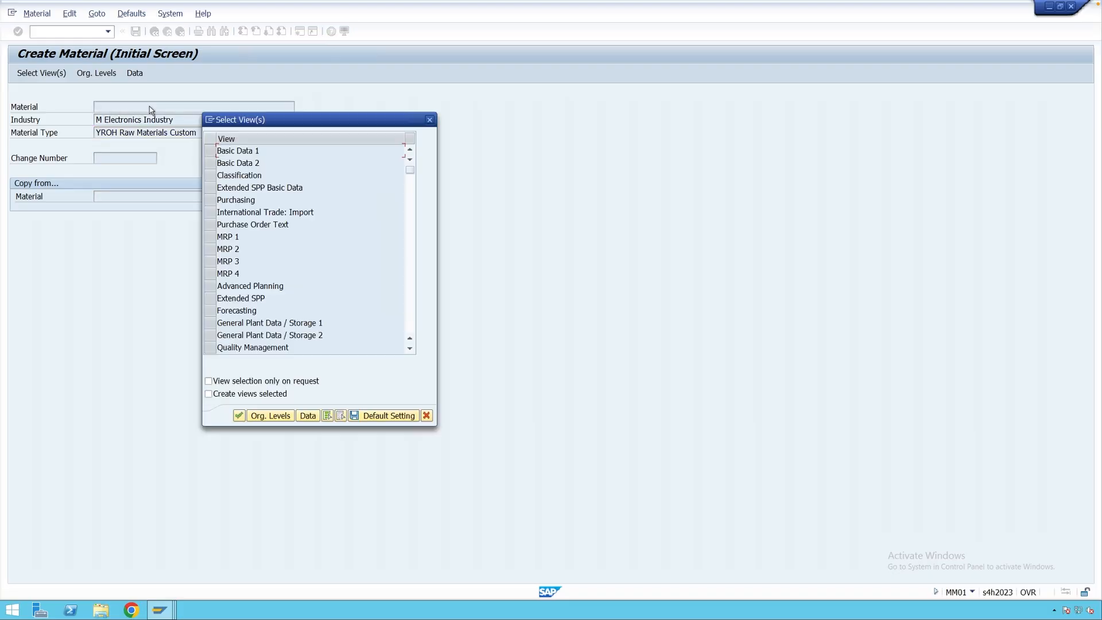
pyautogui.click(209, 151)
pyautogui.press('Return')
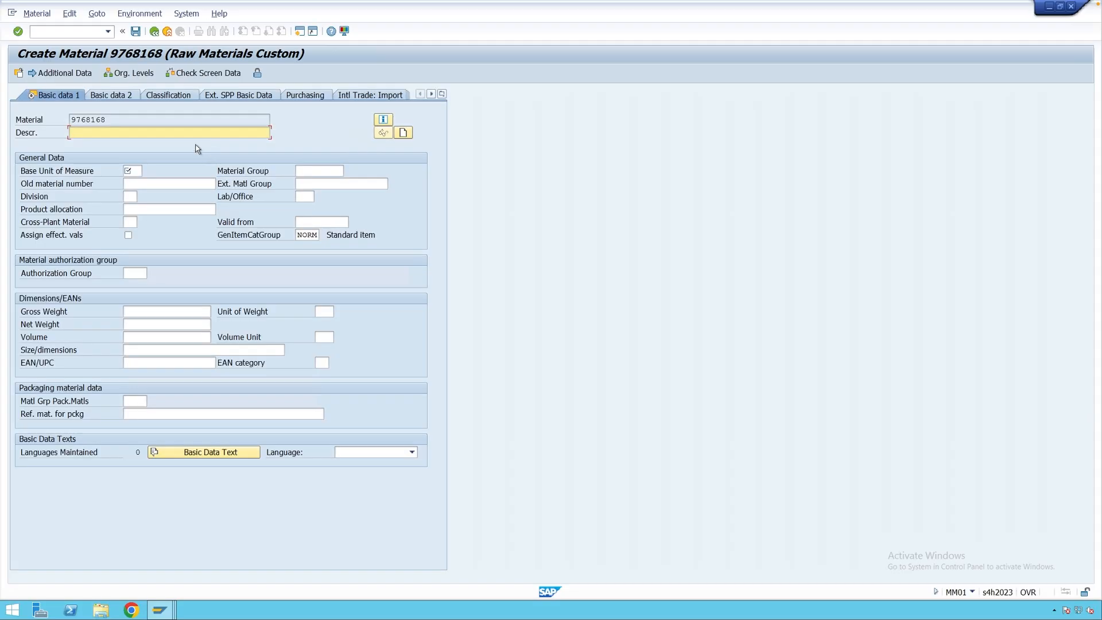
# - Compare the new material's assigned number with range 01 in the interval list, then return to the material and recheck the number
pyautogui.moveTo(115, 122); pyautogui.dragTo(70, 119)
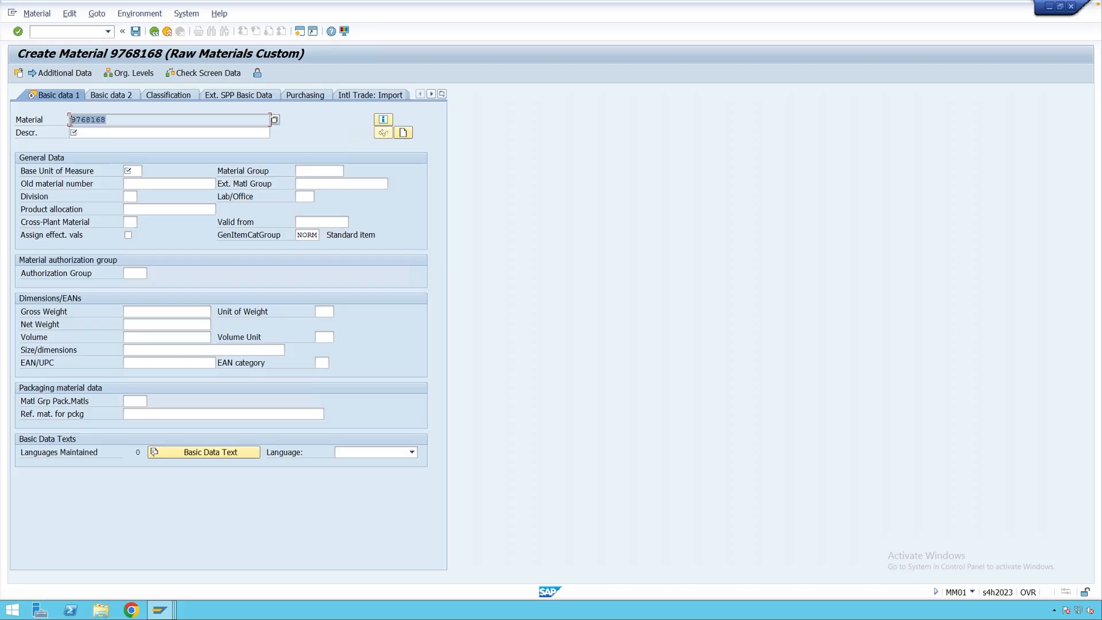
pyautogui.click(108, 120)
pyautogui.moveTo(162, 612)
pyautogui.click(164, 555)
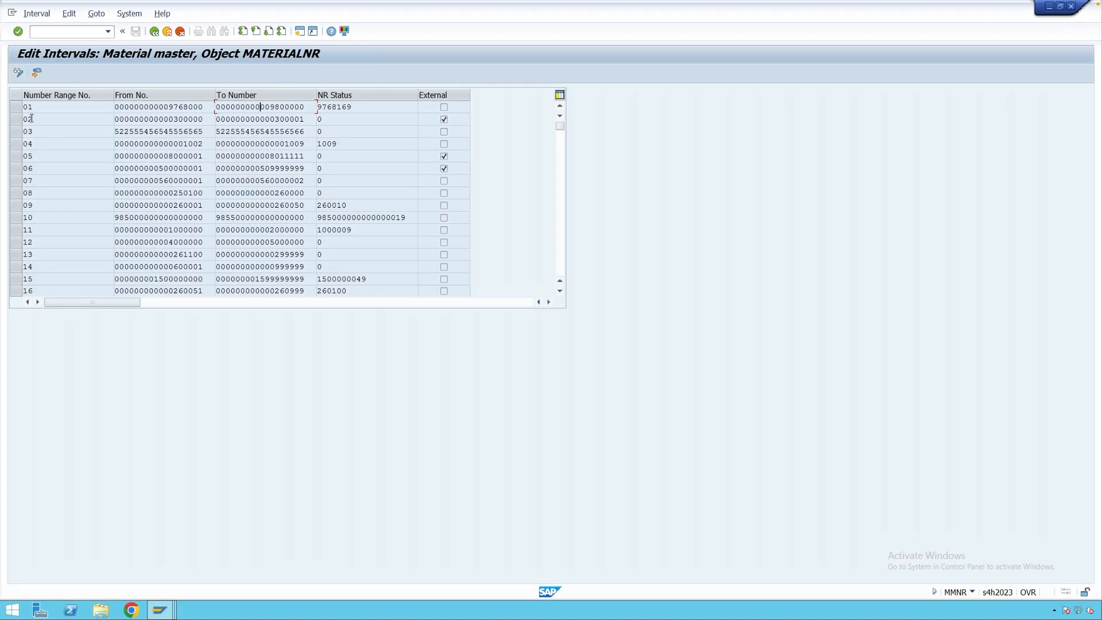
pyautogui.click(39, 108)
pyautogui.moveTo(160, 607)
pyautogui.click(366, 557)
pyautogui.doubleClick(111, 119)
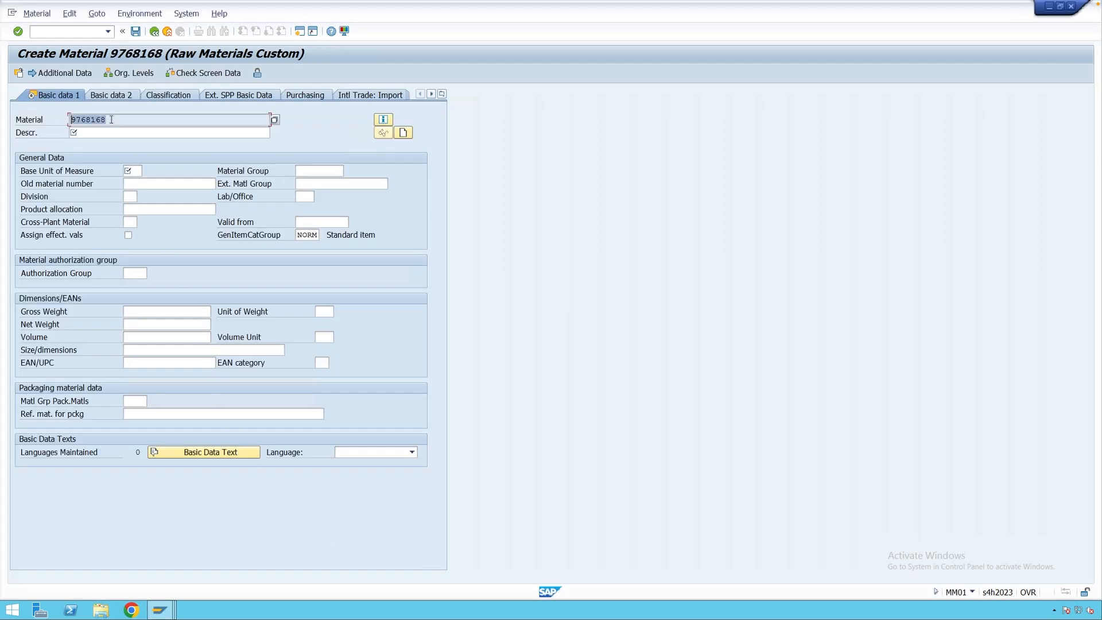
pyautogui.click(112, 119)
# - Reopen the interval list and examine the from number of range 01 and the external range 02
pyautogui.moveTo(162, 610)
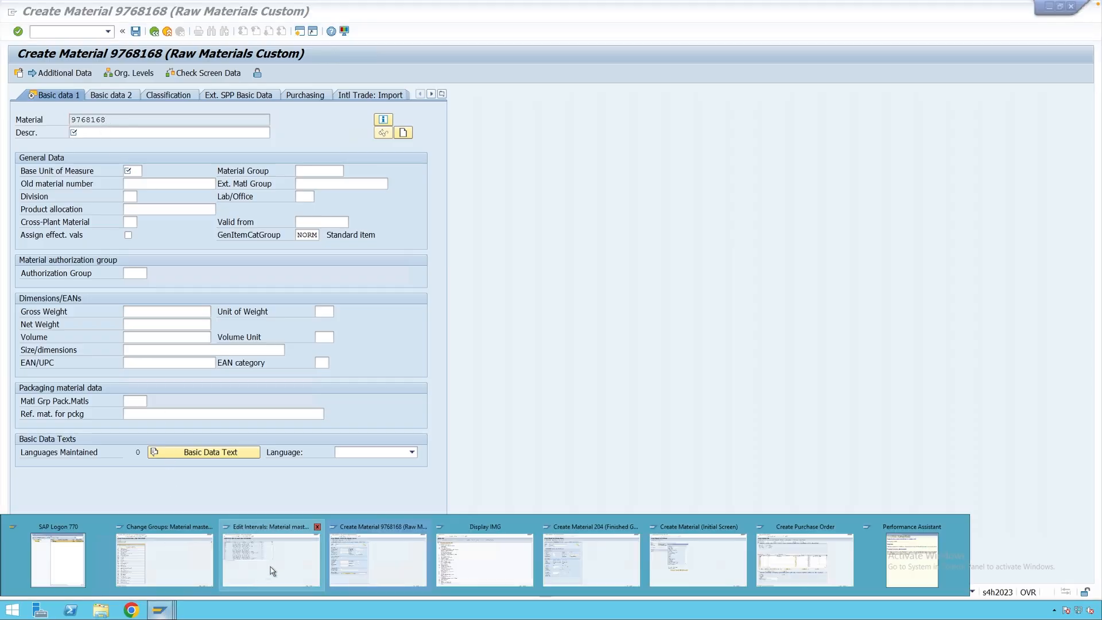
pyautogui.click(288, 568)
pyautogui.moveTo(203, 108); pyautogui.dragTo(171, 108)
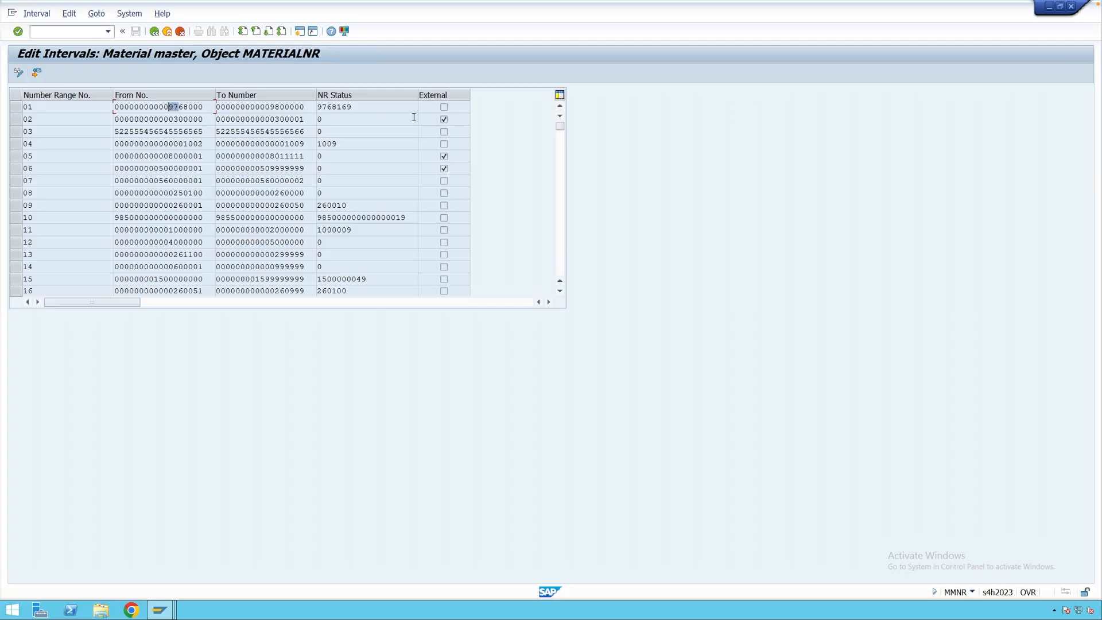
pyautogui.click(30, 119)
# - Return to the Create Material session, discard the unsaved material and restart transaction mm01
pyautogui.click(160, 609)
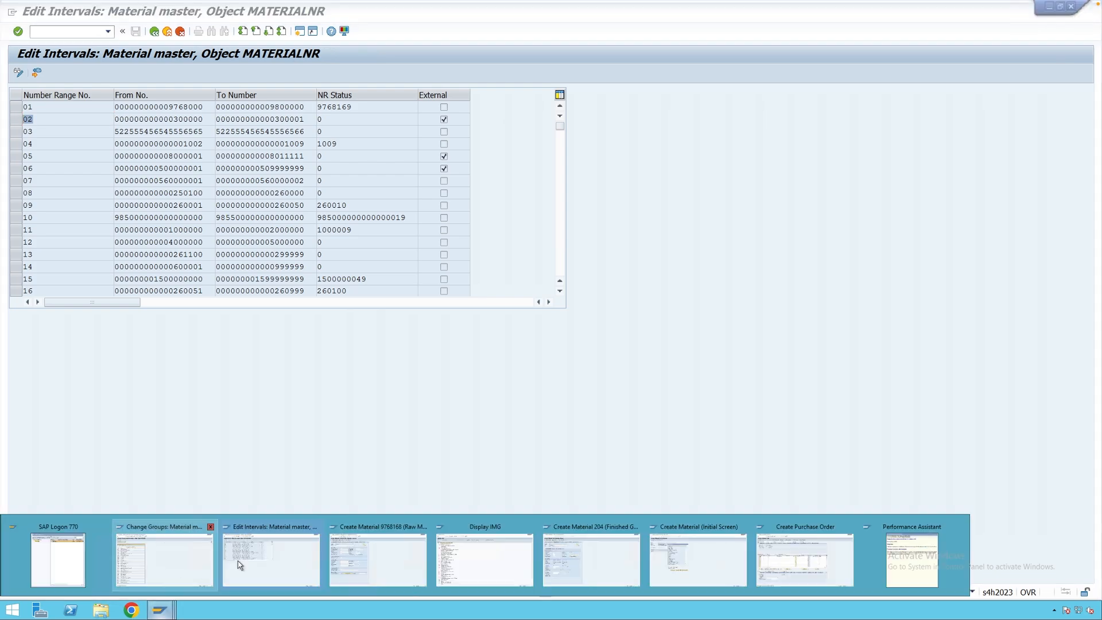
pyautogui.click(350, 535)
pyautogui.click(167, 31)
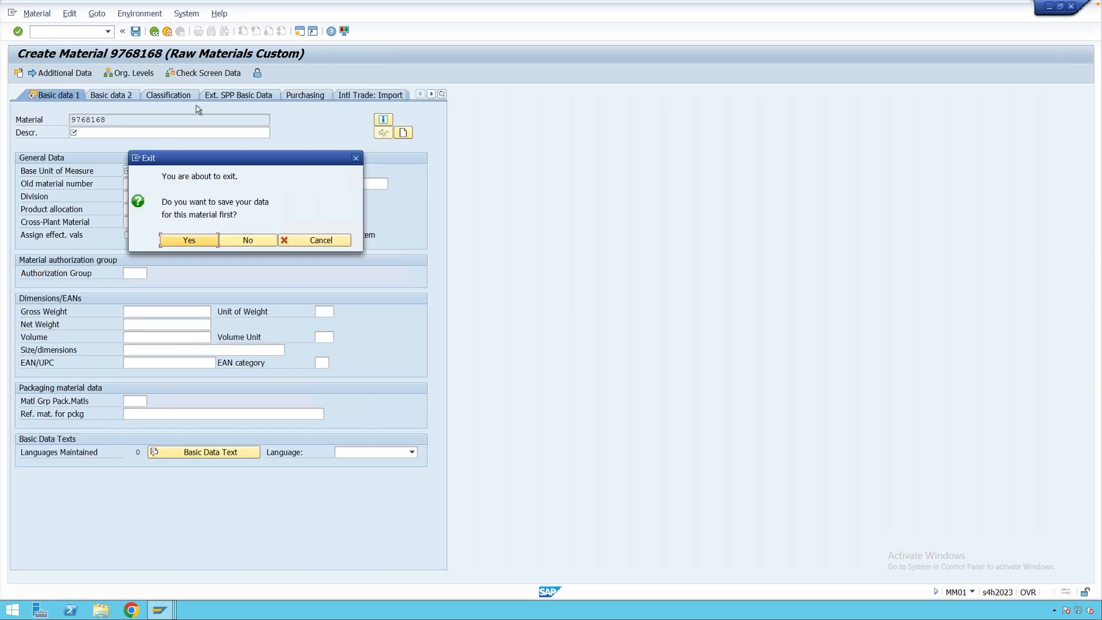
pyautogui.click(242, 241)
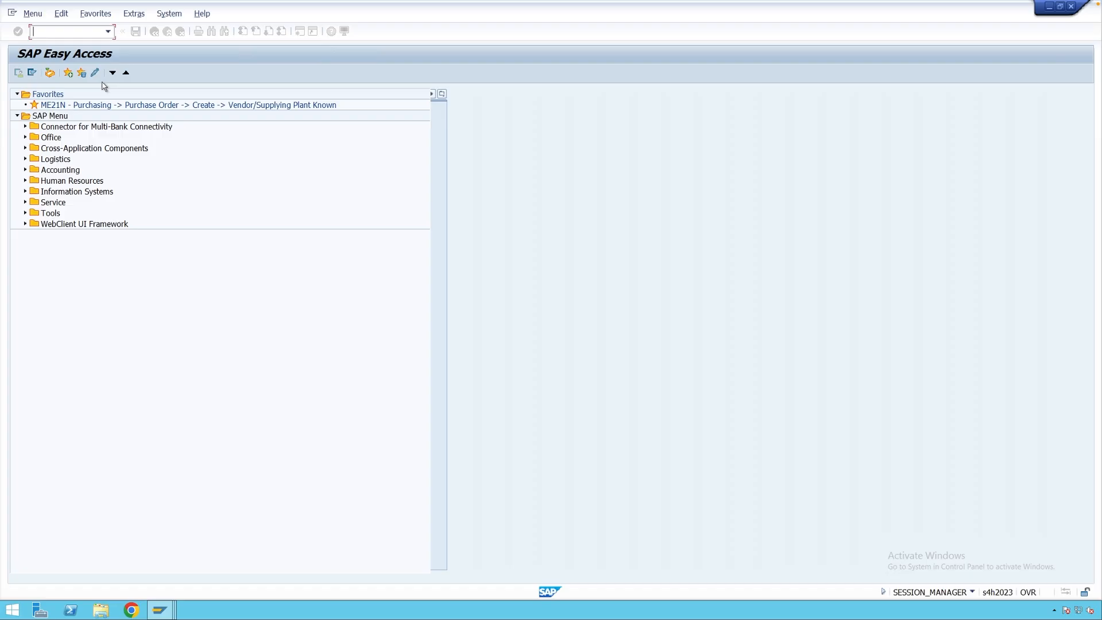
pyautogui.write('mm01')
pyautogui.press('Return')
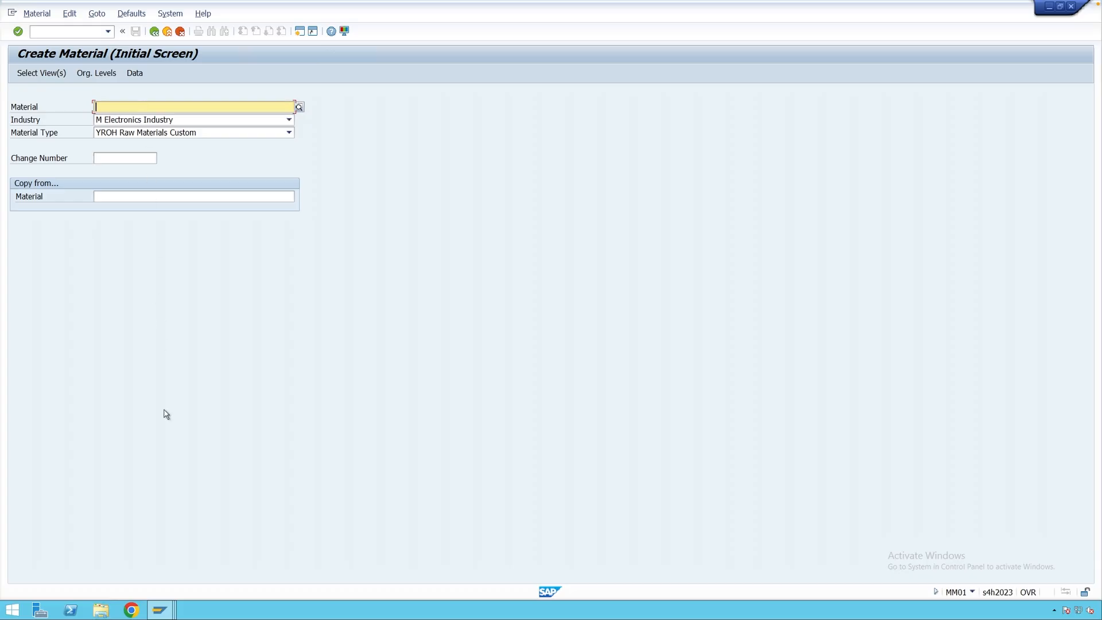
# - Copy the from number 300000 of external range 02 and enter it as the material number for material type YROH
pyautogui.click(162, 610)
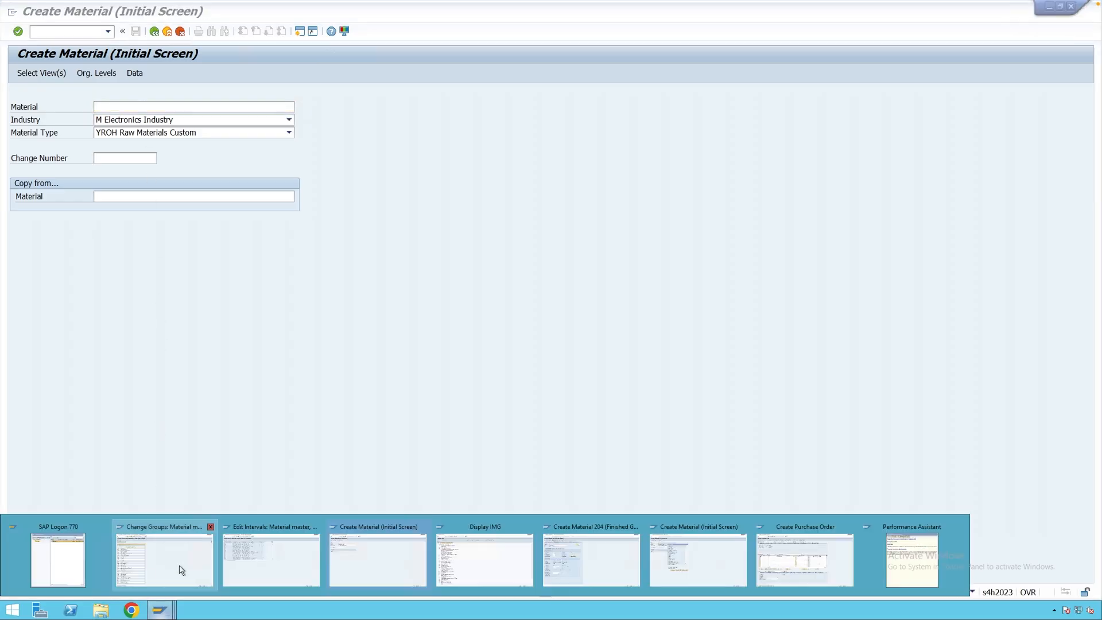
pyautogui.click(253, 560)
pyautogui.moveTo(205, 122); pyautogui.dragTo(175, 122)
pyautogui.hotkey('ctrl', 'c')
pyautogui.click(175, 121)
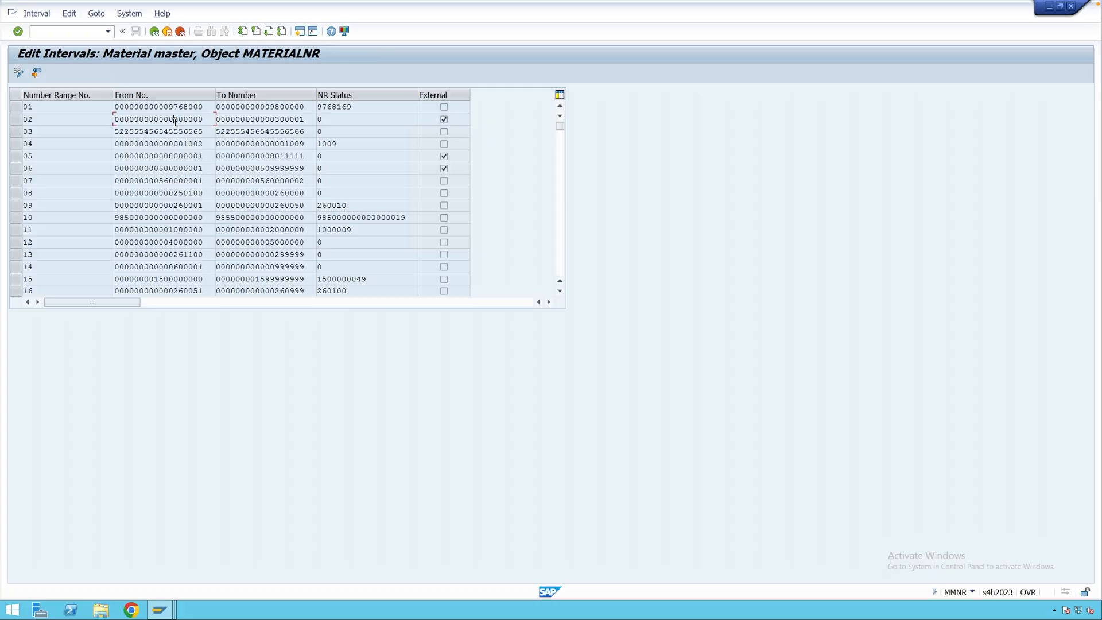
pyautogui.moveTo(164, 612)
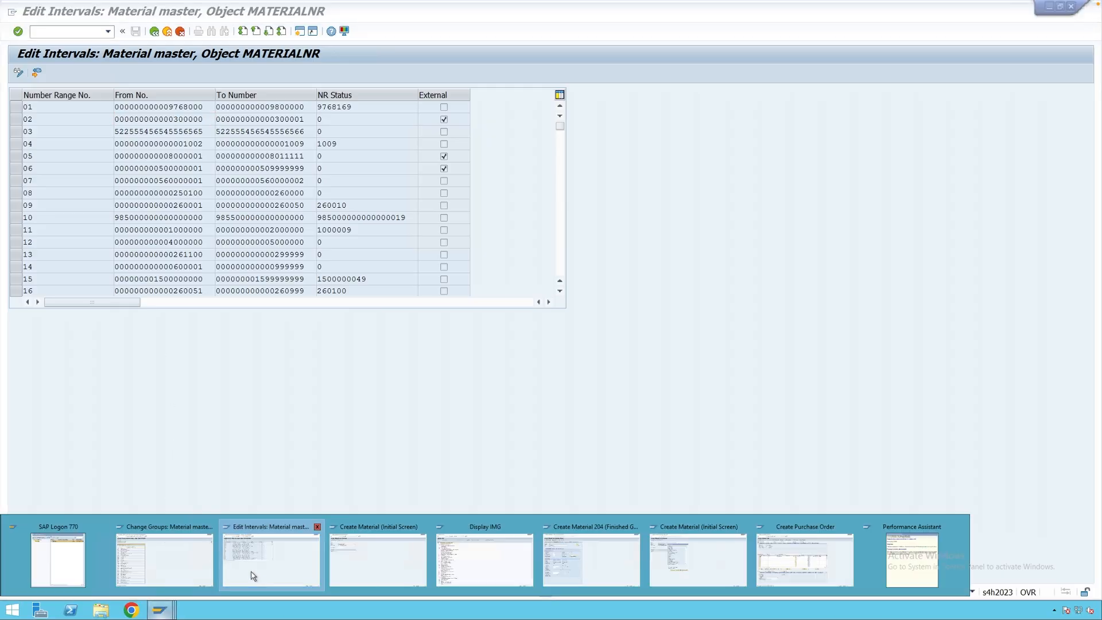
pyautogui.click(363, 570)
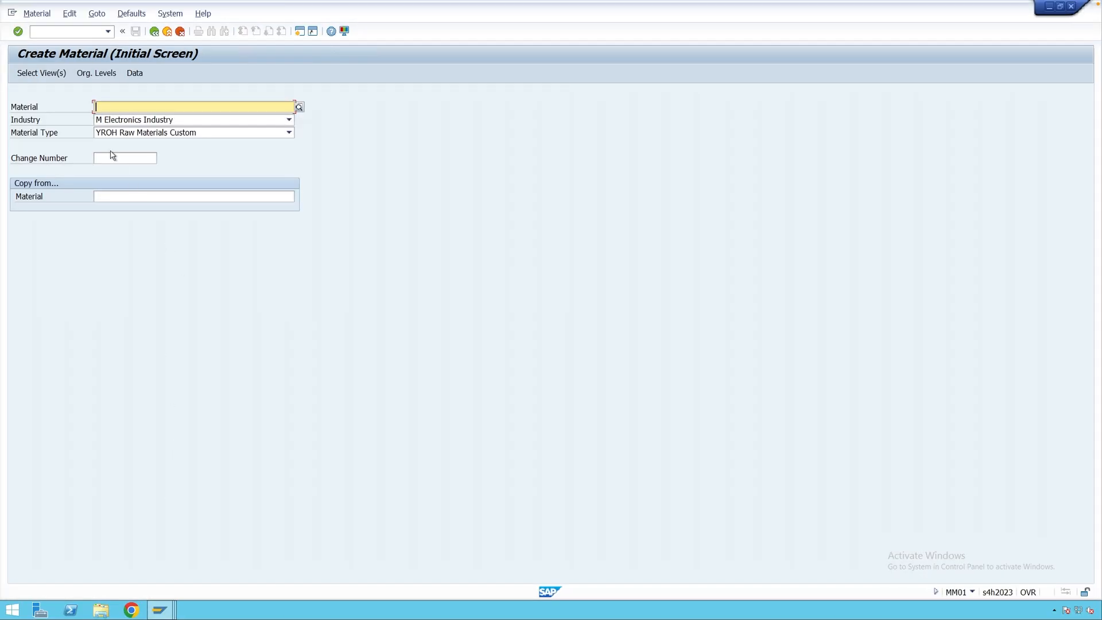
pyautogui.hotkey('ctrl', 'v')
pyautogui.press('Return')
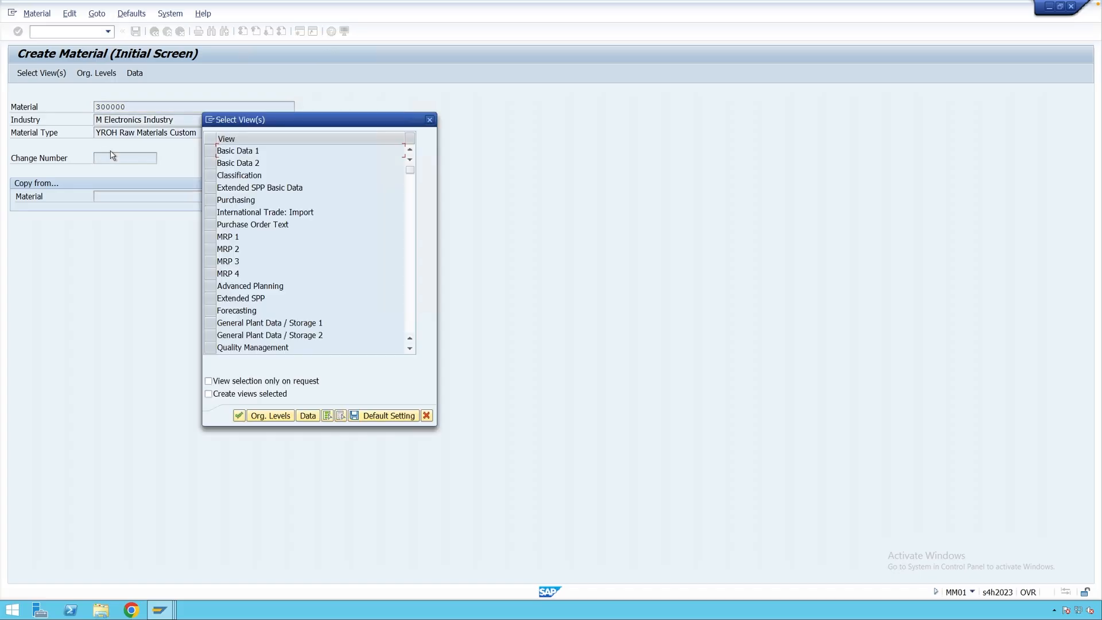
# - Select the Basic Data 1 view, open it for material 300000 and check the material number
pyautogui.click(211, 153)
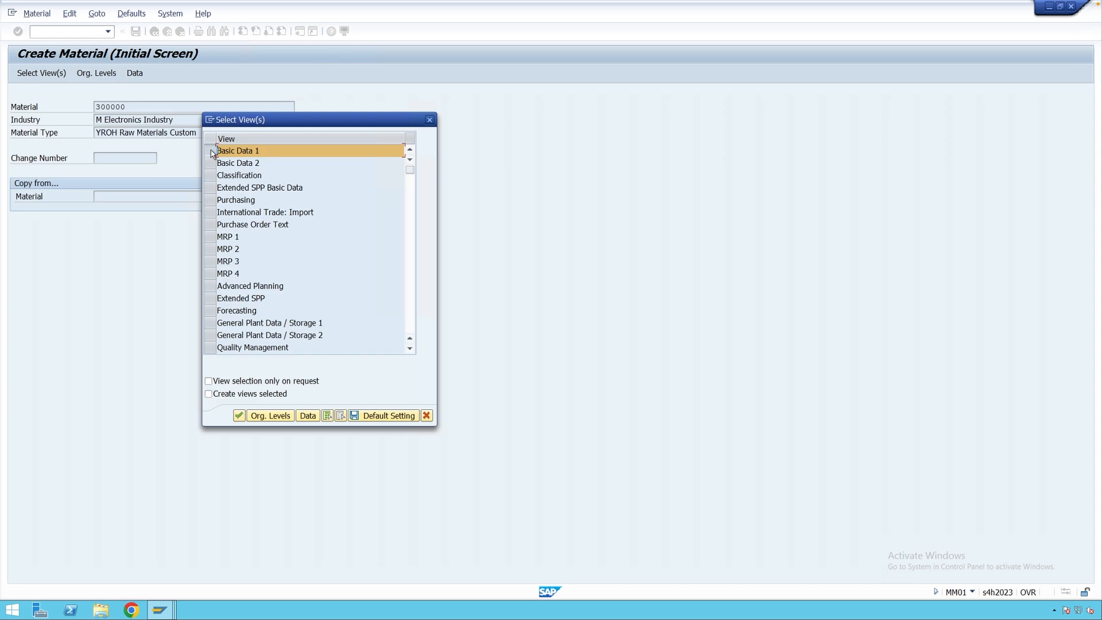
pyautogui.press('Return')
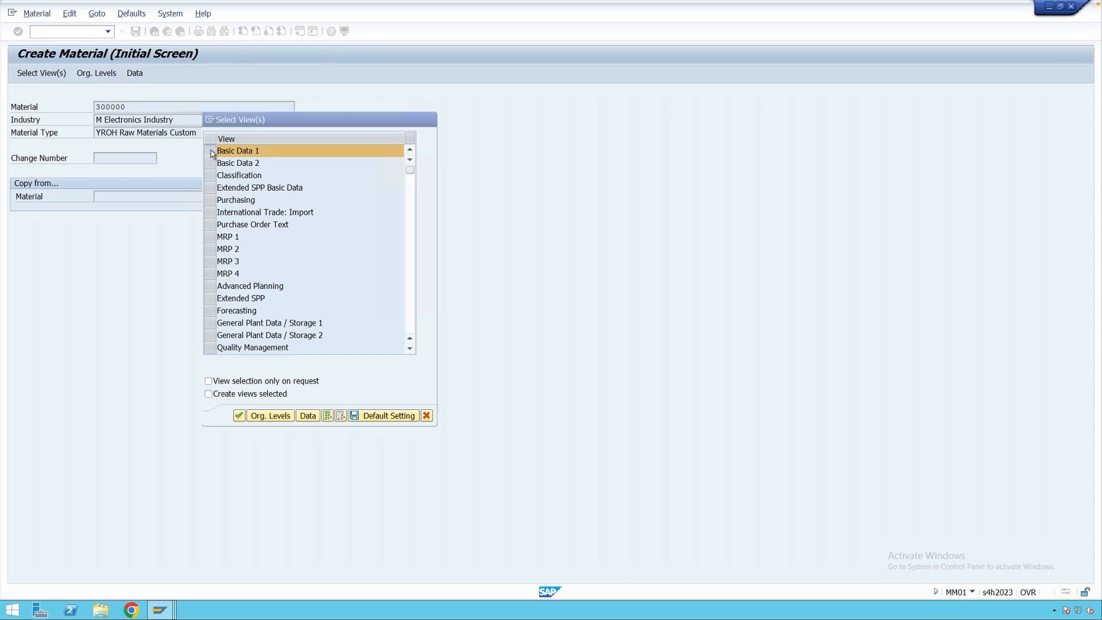
pyautogui.moveTo(106, 121); pyautogui.dragTo(69, 123)
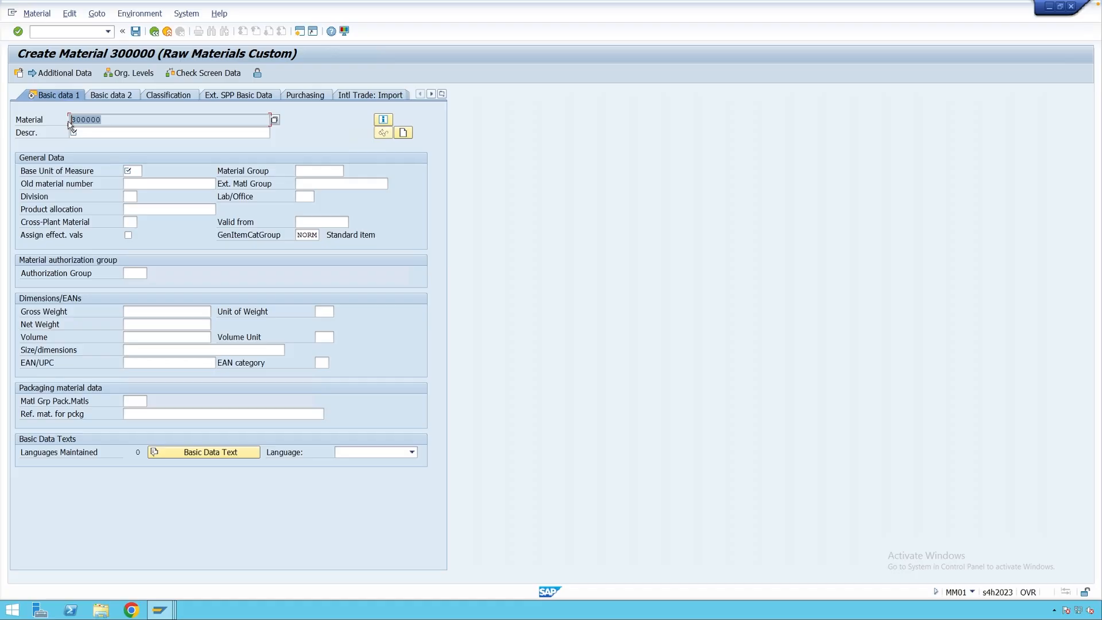
pyautogui.press('Return')
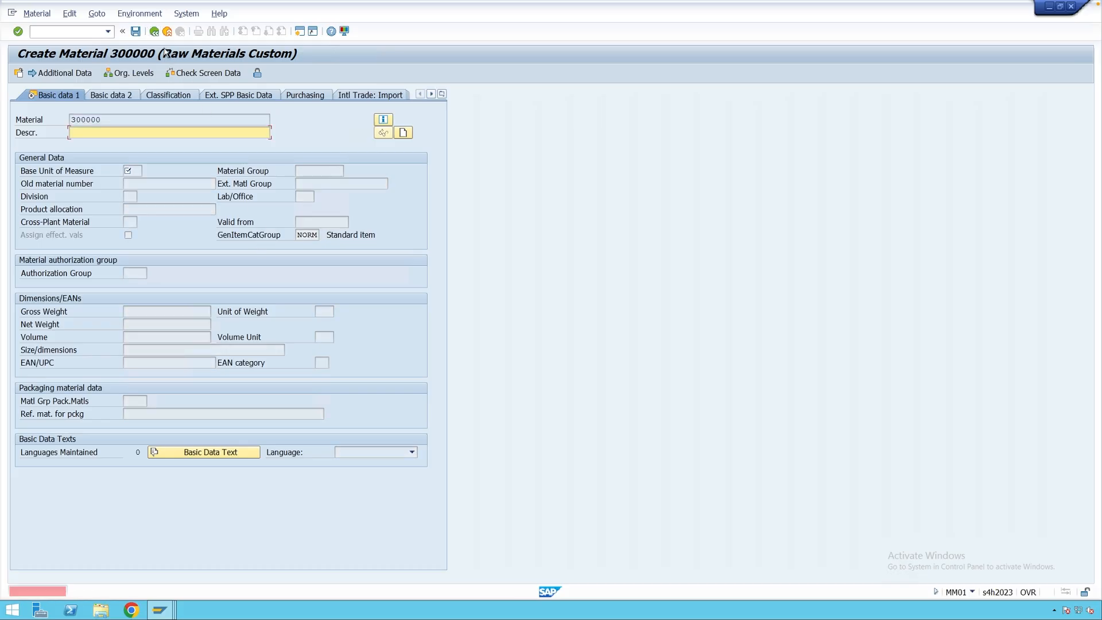
pyautogui.press('Escape')
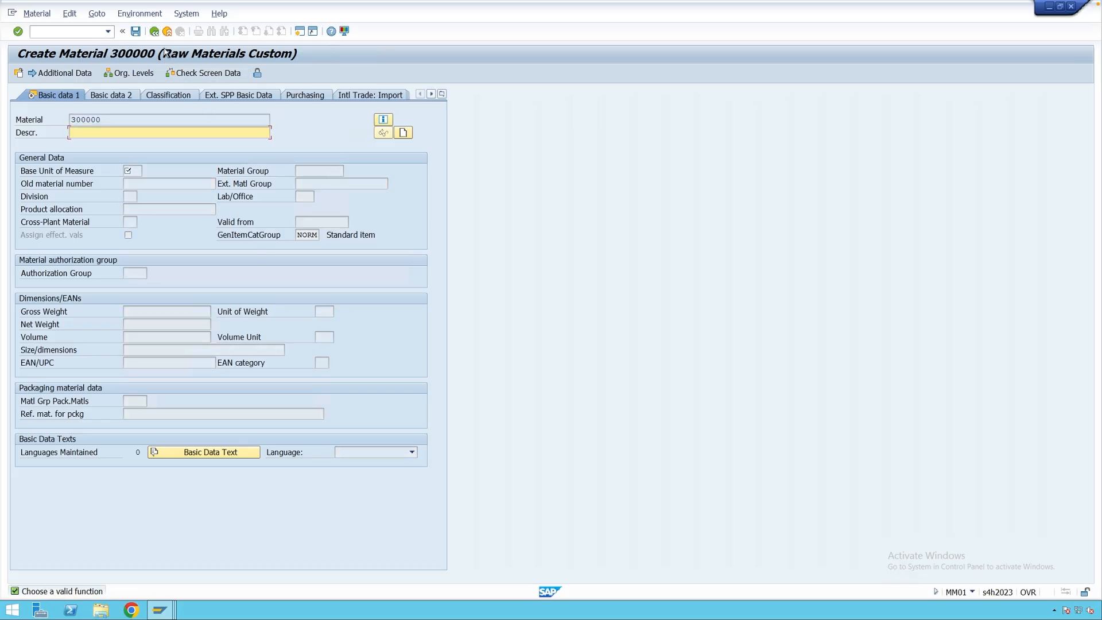
# - Discard the material without saving, restart mm01 and try to create a YROH material with the number 400000
pyautogui.click(167, 31)
pyautogui.click(248, 239)
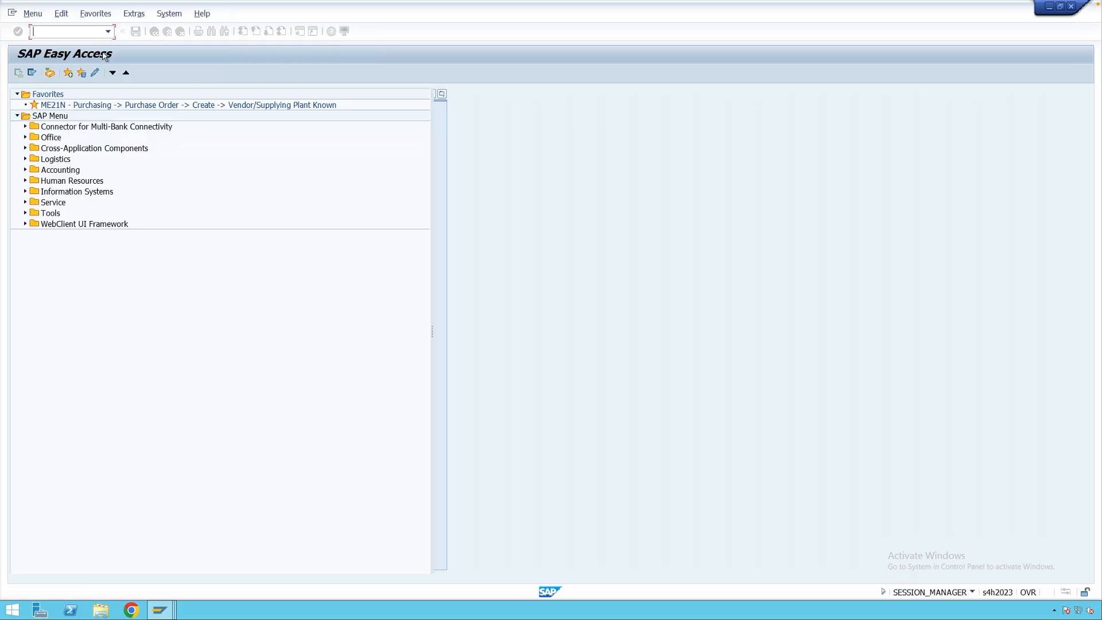
pyautogui.write('mm01')
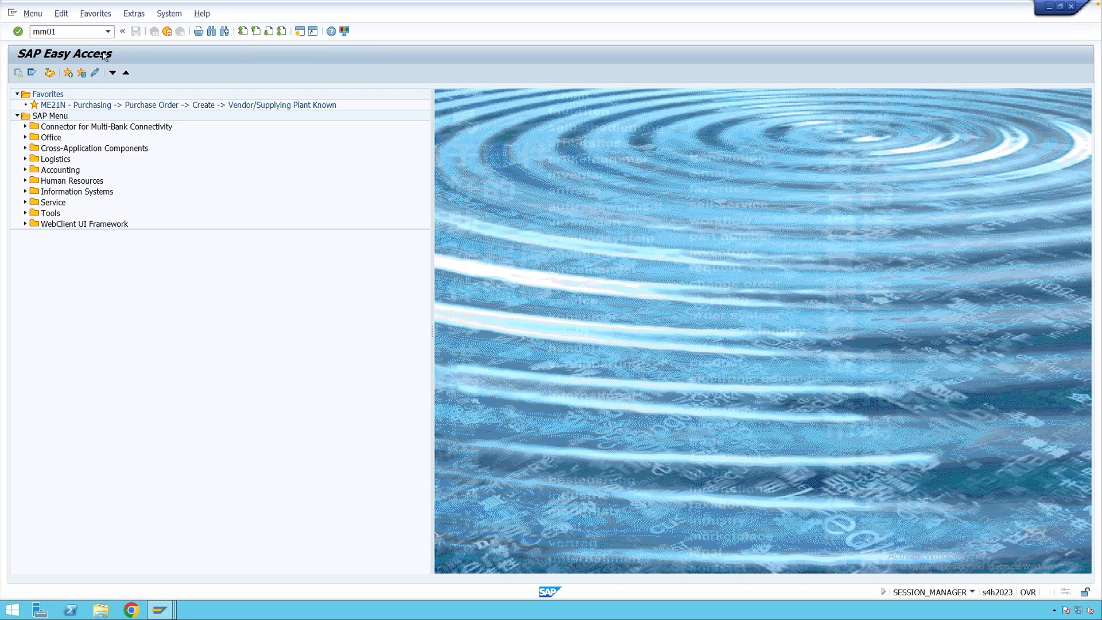
pyautogui.press('Return')
pyautogui.write('4')
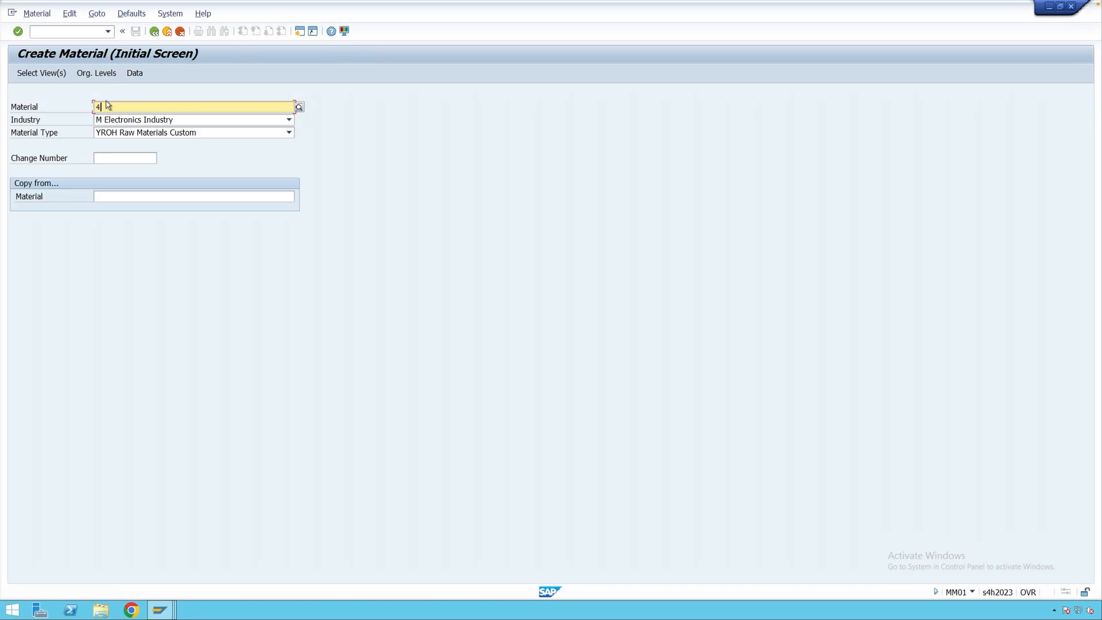
pyautogui.write('00000')
pyautogui.press('Return')
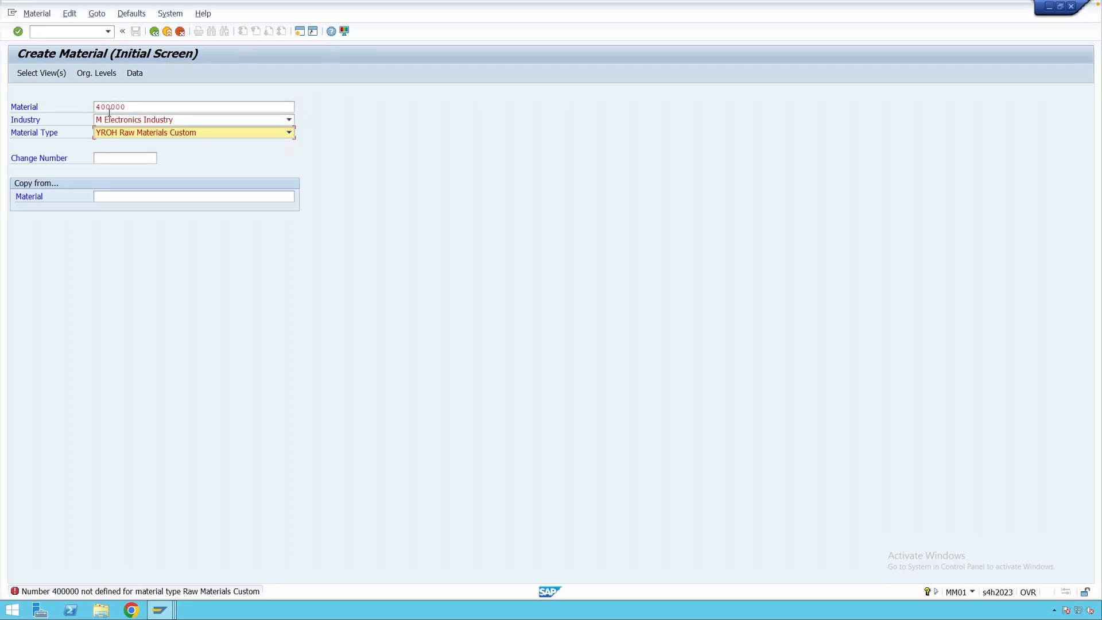
# - Switch to the interval session, start transaction mmnr and open the material number range groups for changing
pyautogui.click(161, 610)
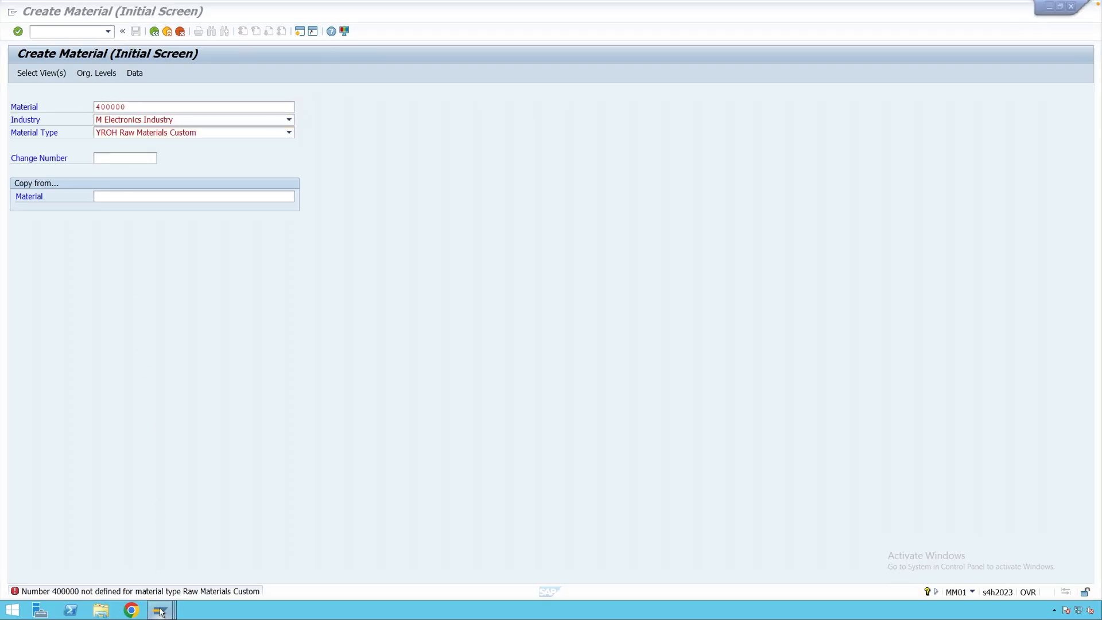
pyautogui.click(241, 555)
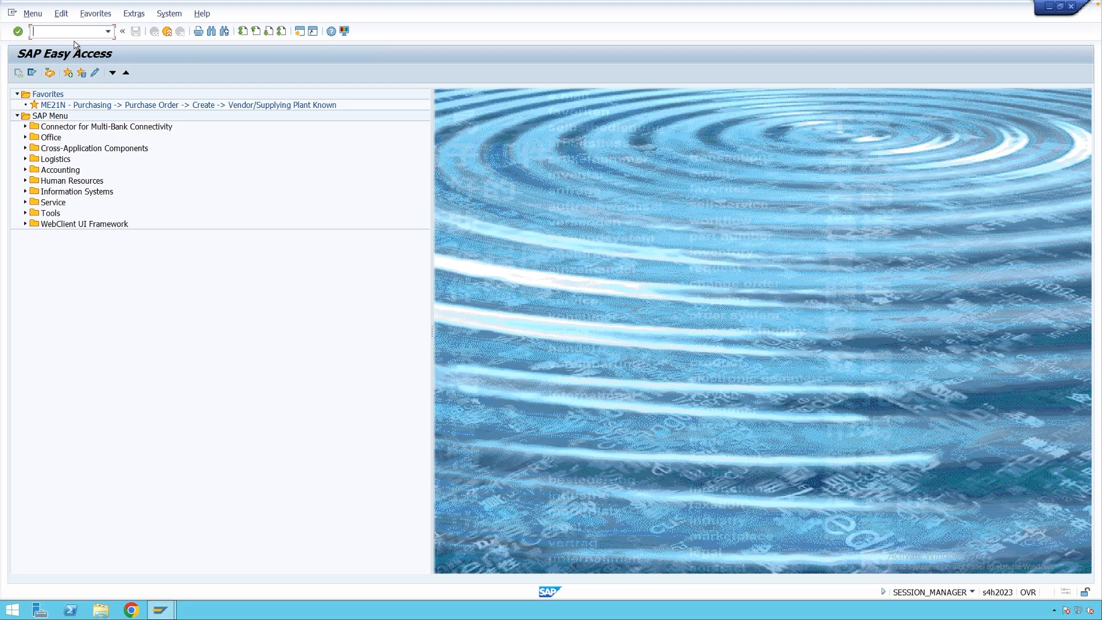
pyautogui.write('mmnr')
pyautogui.press('Return')
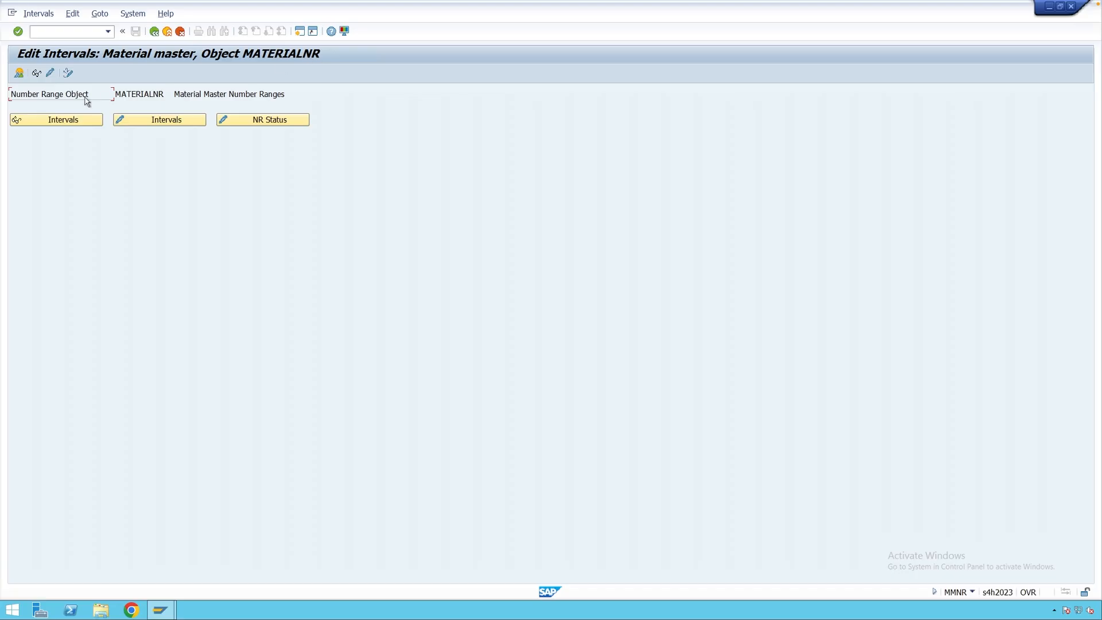
pyautogui.click(50, 73)
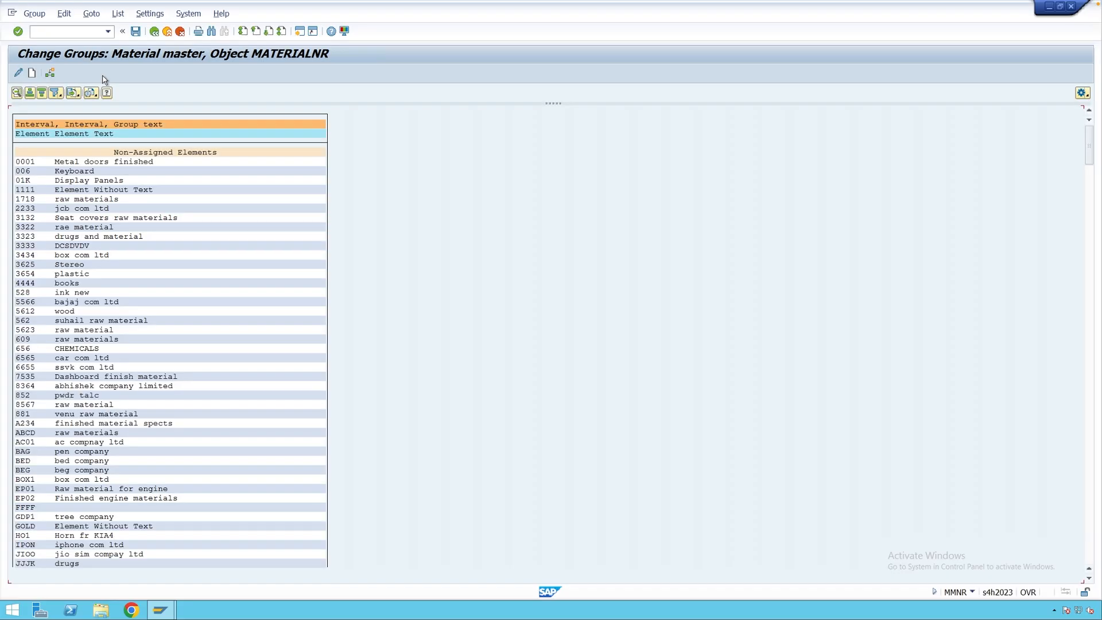
# - Create a new number range group named Custom Group
pyautogui.click(32, 74)
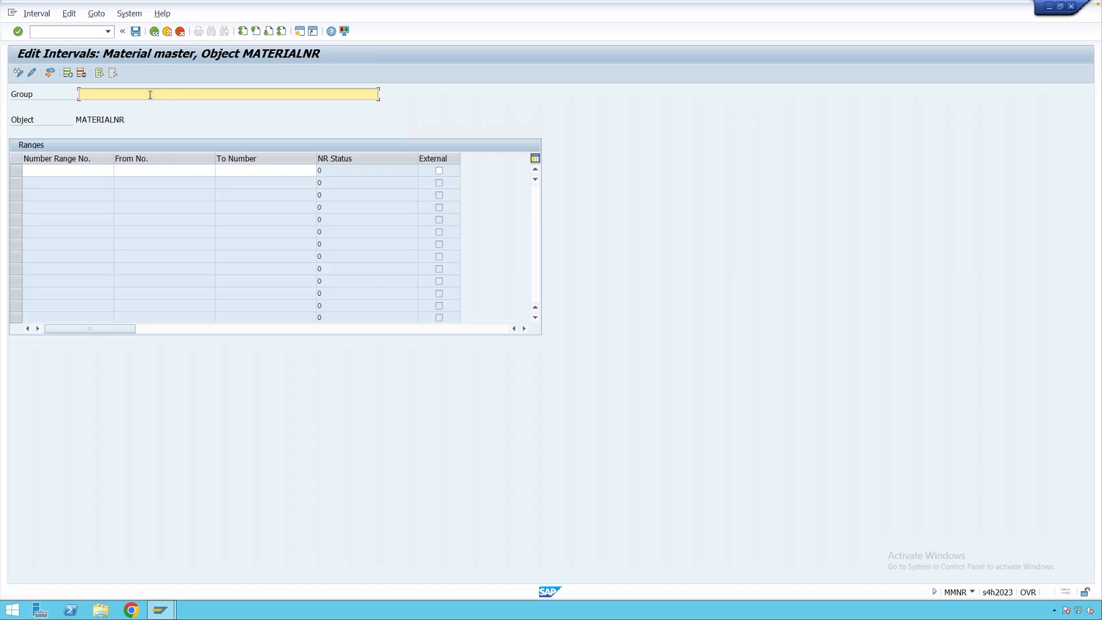
pyautogui.write('Custom Group')
pyautogui.click(77, 171)
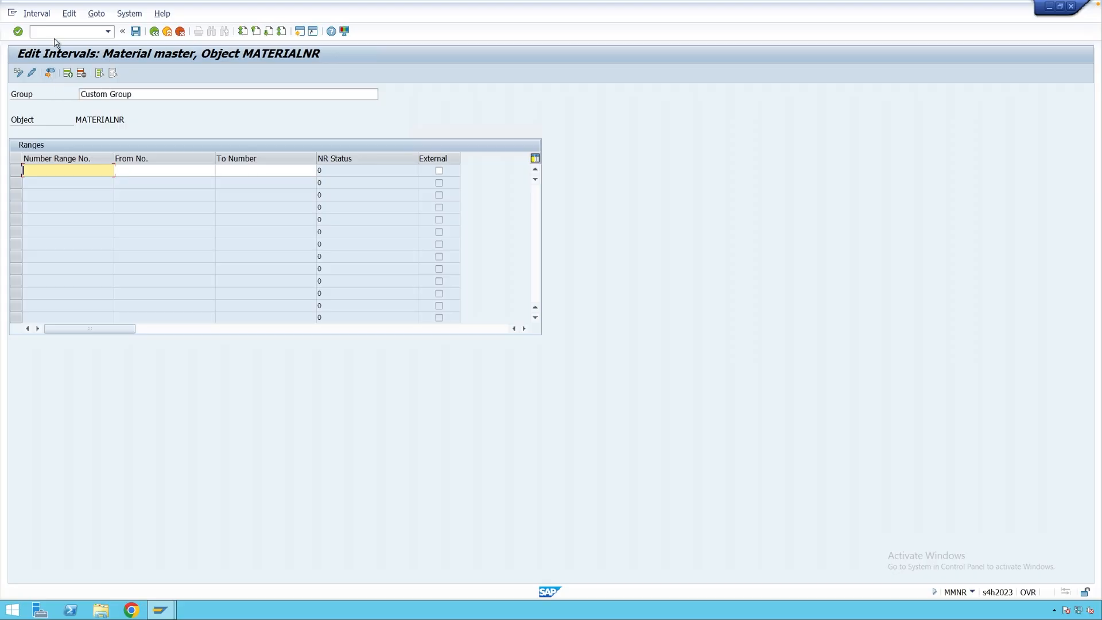
# - Look up the free intervals and add 510000000 to 560000000 to Custom Group as number range 40
pyautogui.click(40, 14)
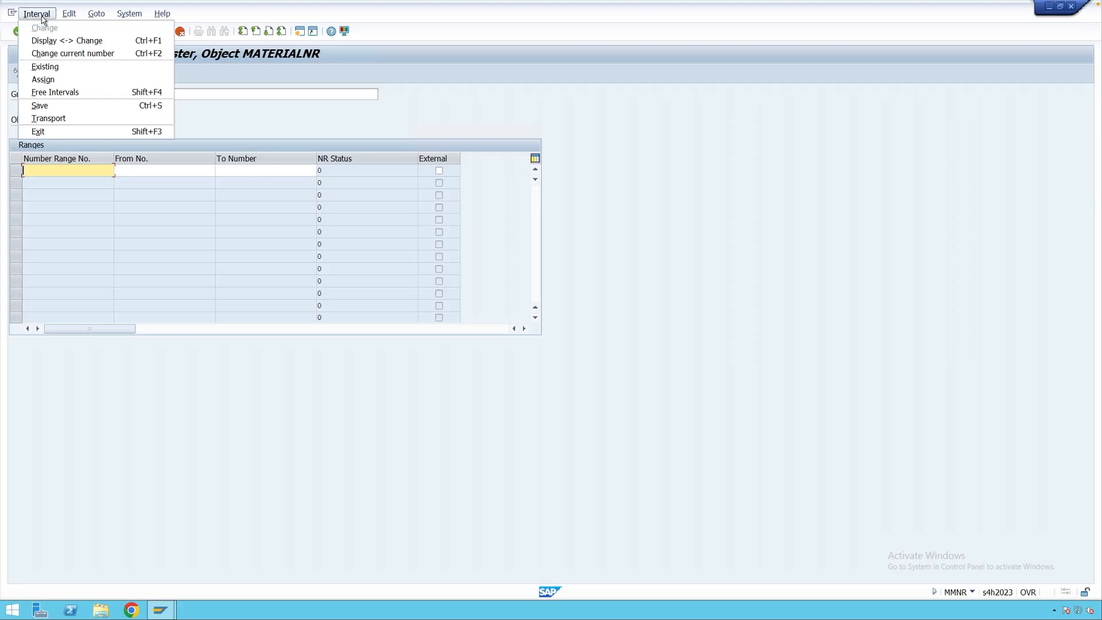
pyautogui.click(65, 96)
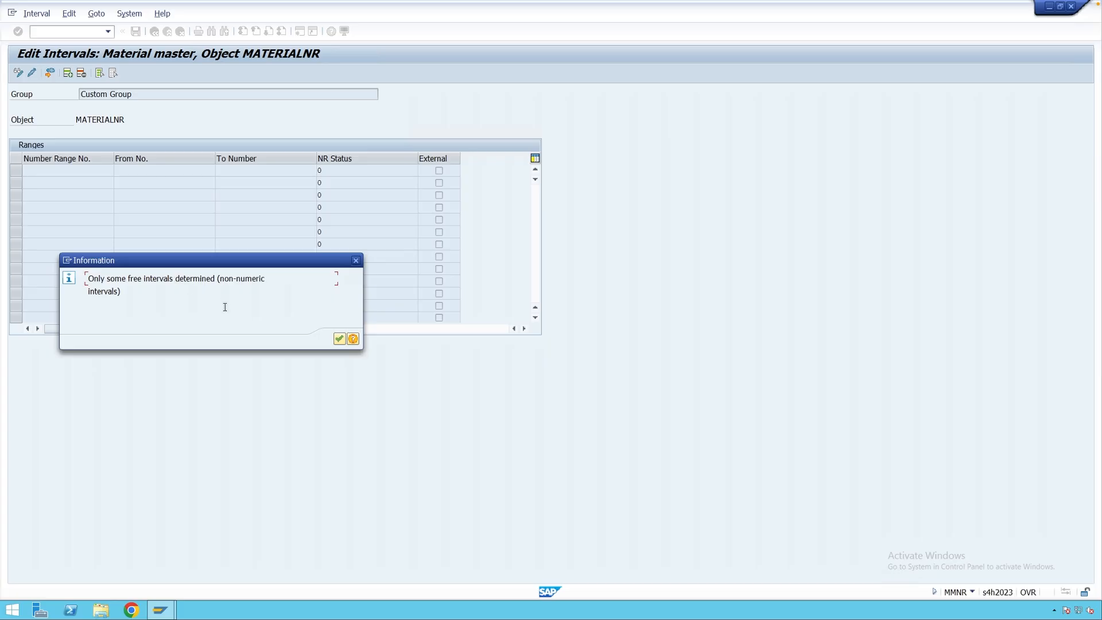
pyautogui.click(339, 339)
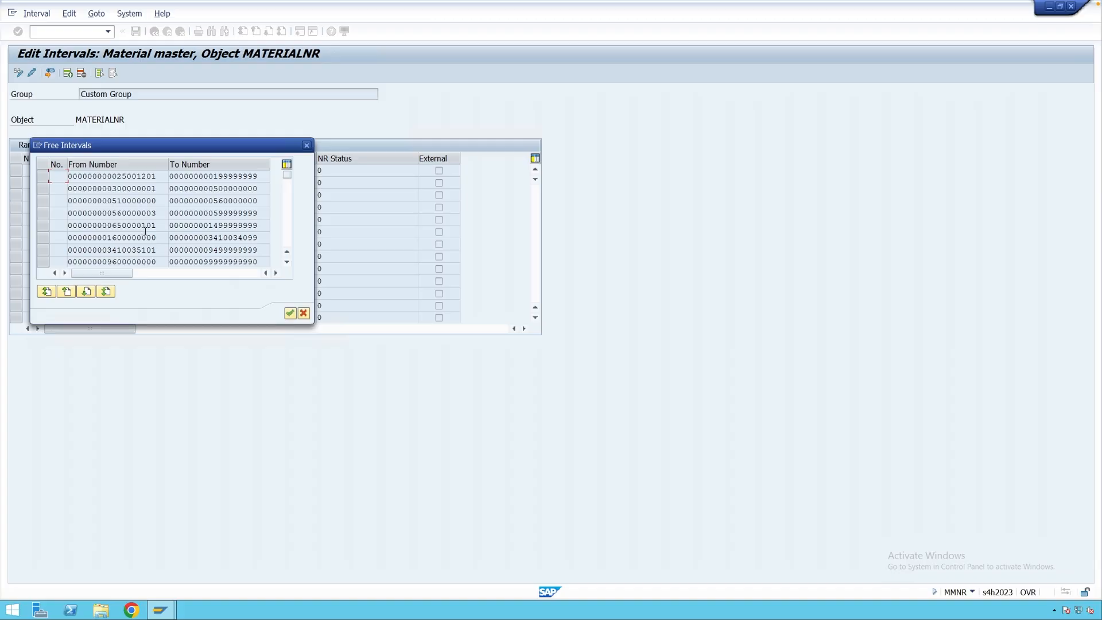
pyautogui.click(44, 201)
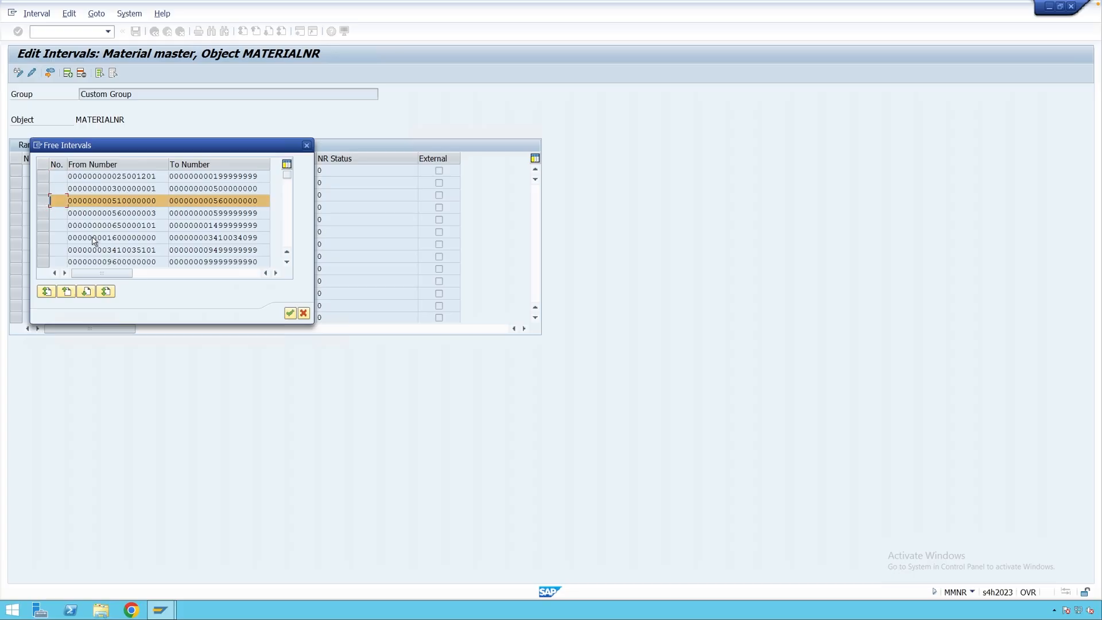
pyautogui.click(290, 313)
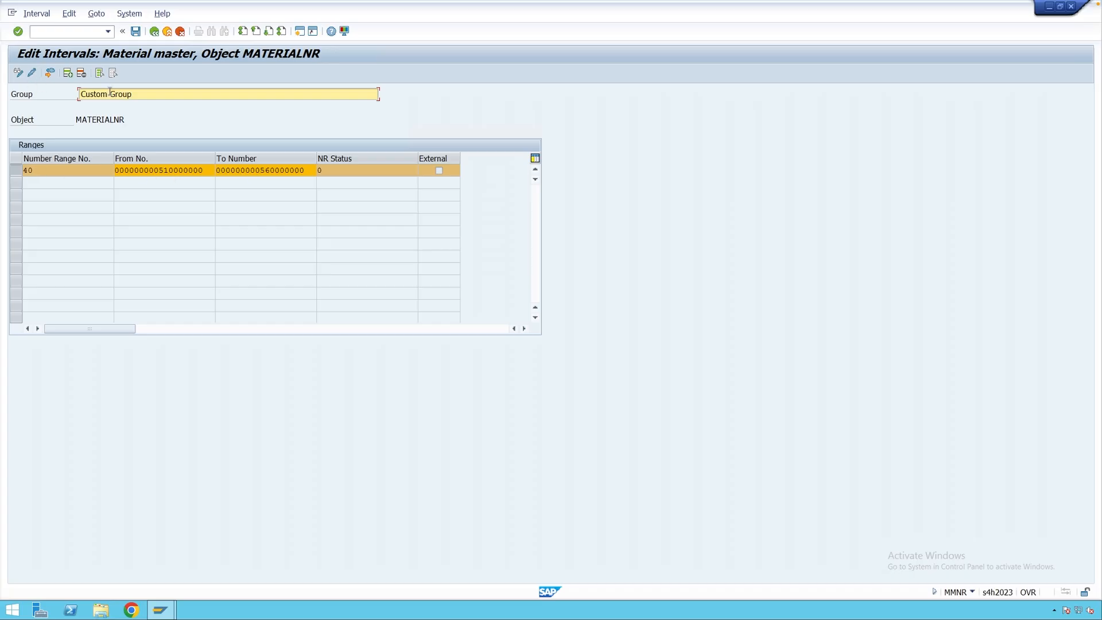
pyautogui.click(70, 79)
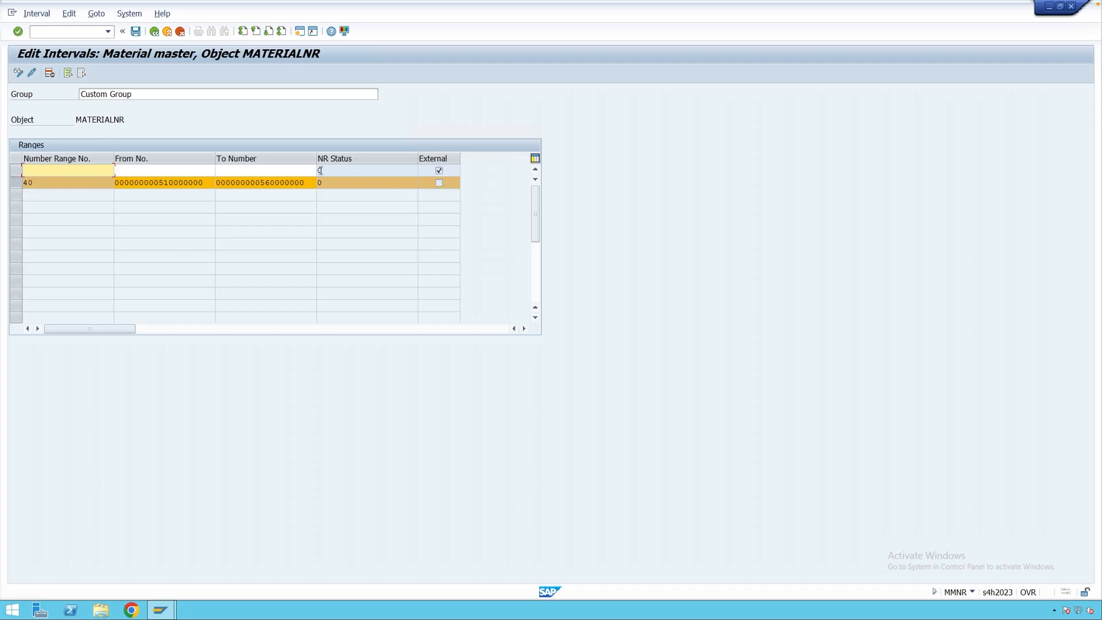
pyautogui.click(439, 170)
pyautogui.click(438, 171)
pyautogui.press('Return')
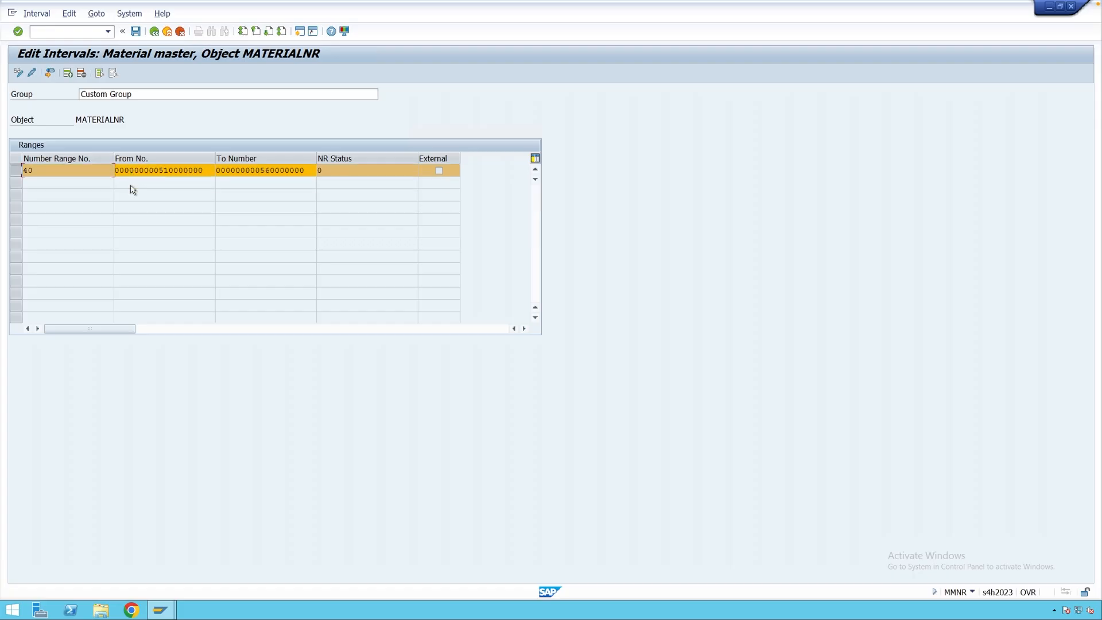
# - Save Custom Group with its interval, accept the transport notice and return to the group list
pyautogui.click(137, 31)
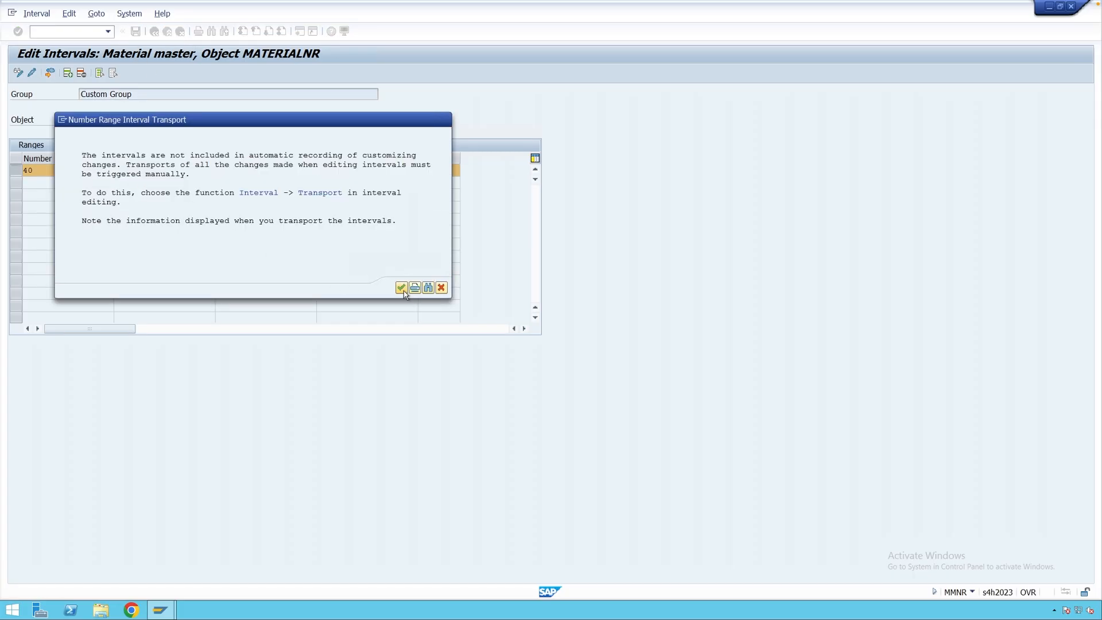
pyautogui.click(401, 287)
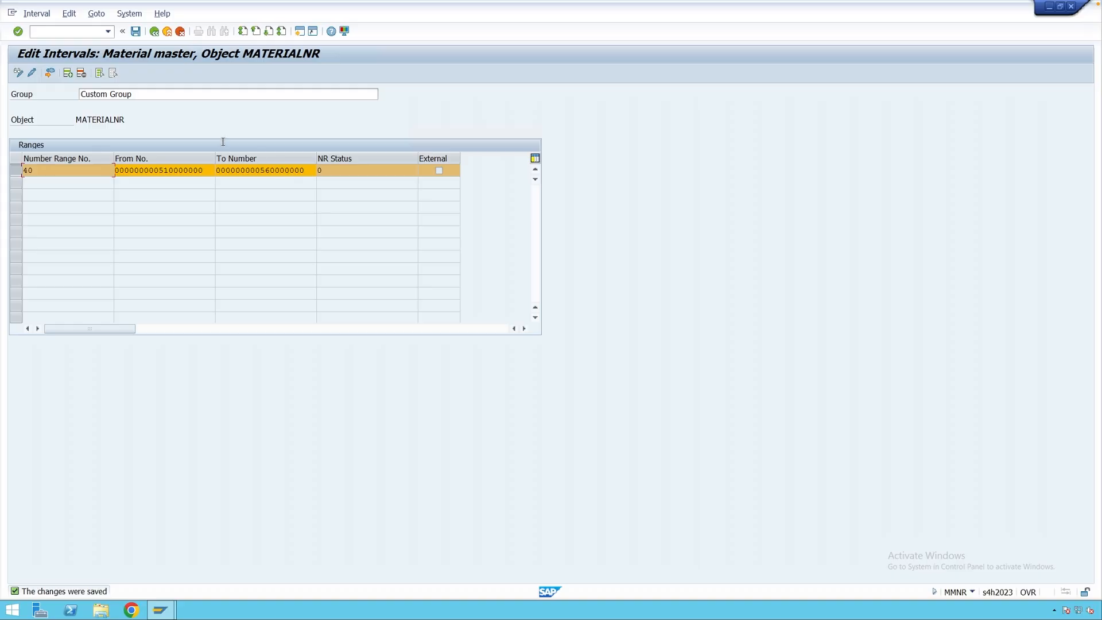
pyautogui.click(153, 31)
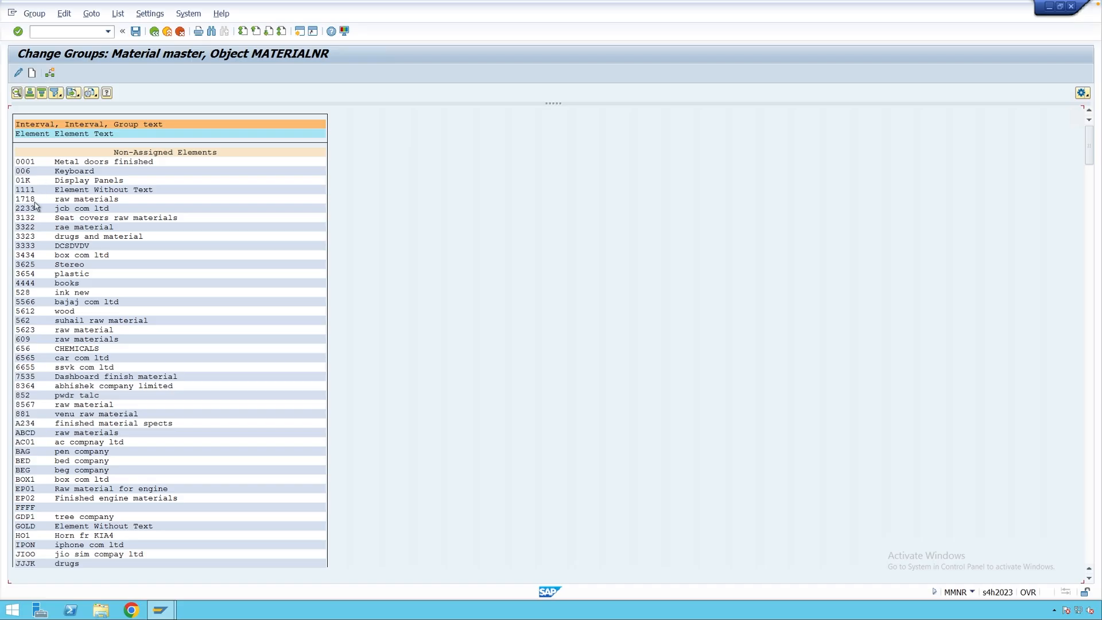
# - Find material type YROH in the group list and assign it to Custom Group with number range 40
pyautogui.click(211, 31)
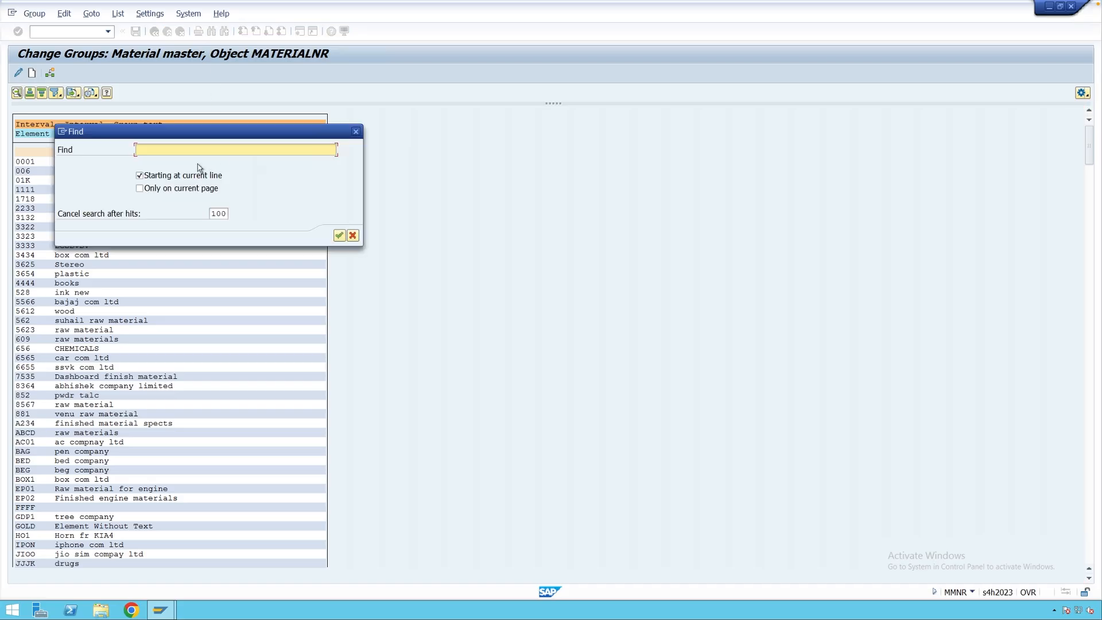
pyautogui.write('YROH')
pyautogui.press('Return')
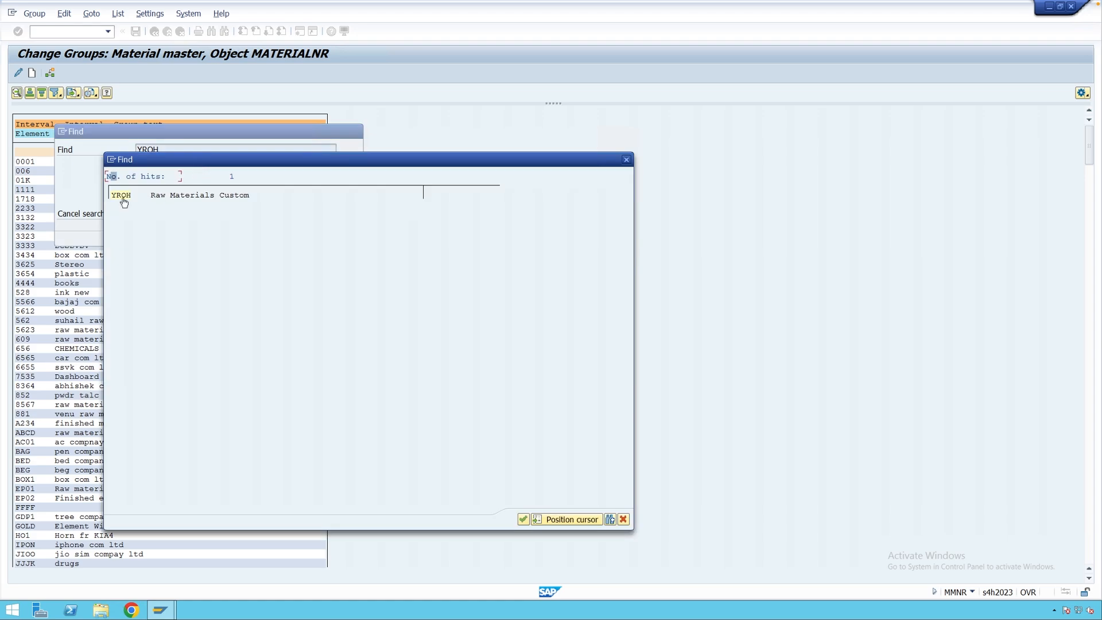
pyautogui.click(119, 198)
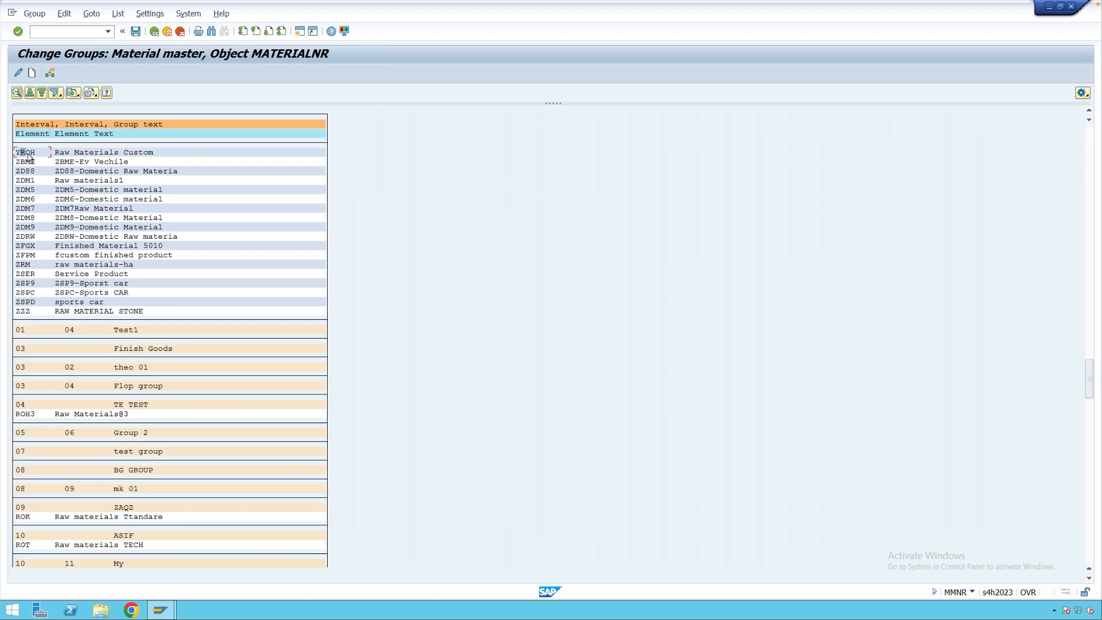
pyautogui.click(51, 73)
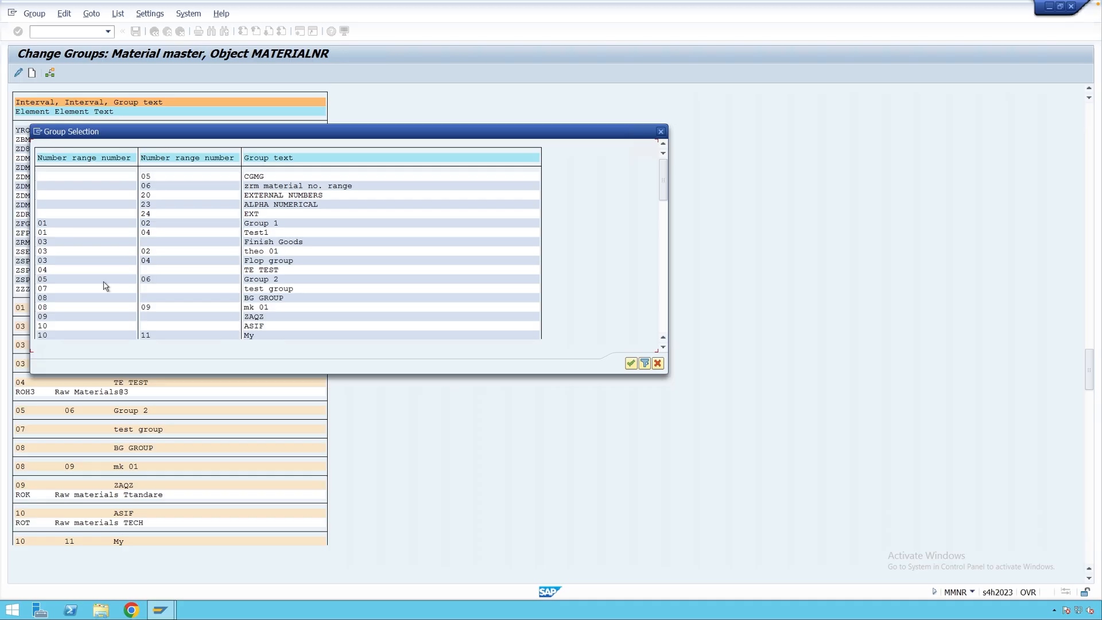
pyautogui.scroll(-15, 105, 285)
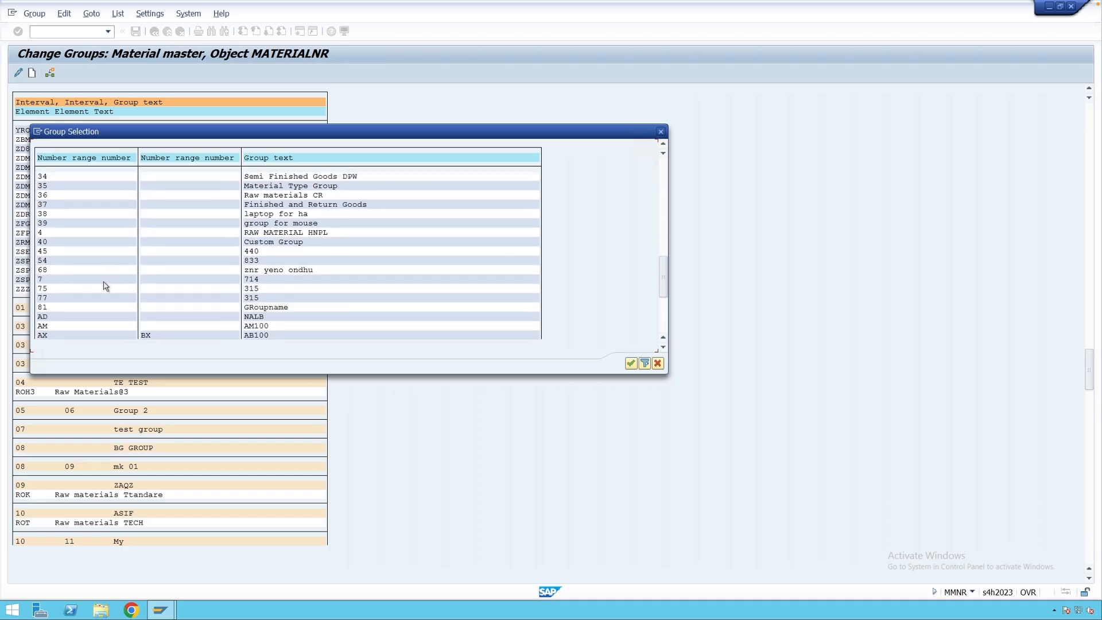
pyautogui.click(44, 244)
pyautogui.click(631, 363)
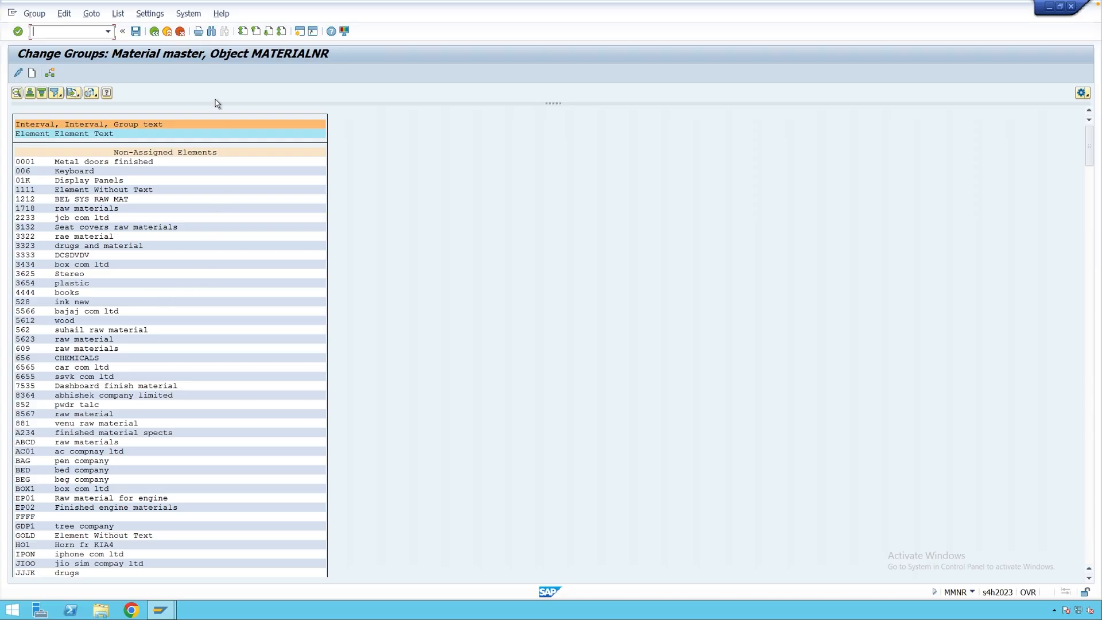
# - Search the group list for YROH again, check which group it is assigned to, and save the groups
pyautogui.click(211, 31)
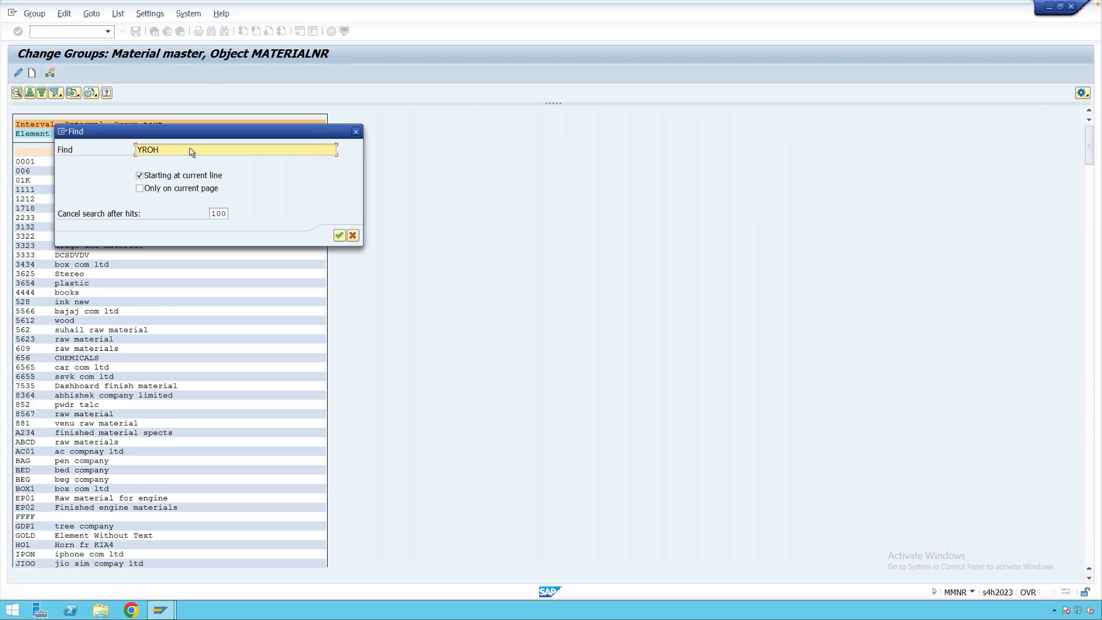
pyautogui.click(339, 235)
pyautogui.click(115, 195)
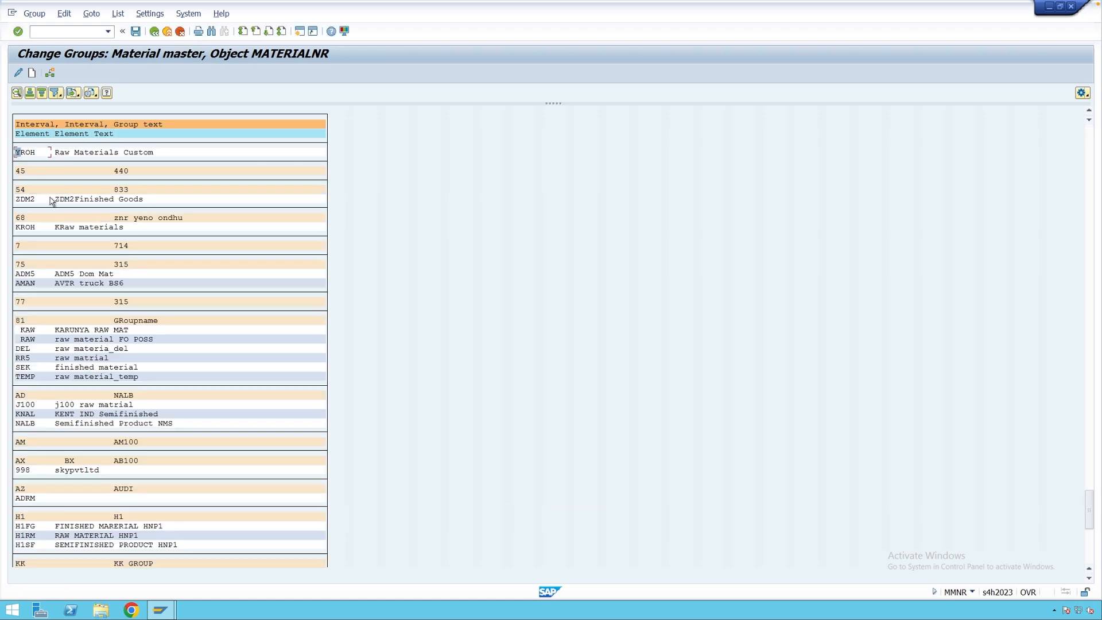
pyautogui.scroll(3, 51, 201)
pyautogui.scroll(3, 15, 267)
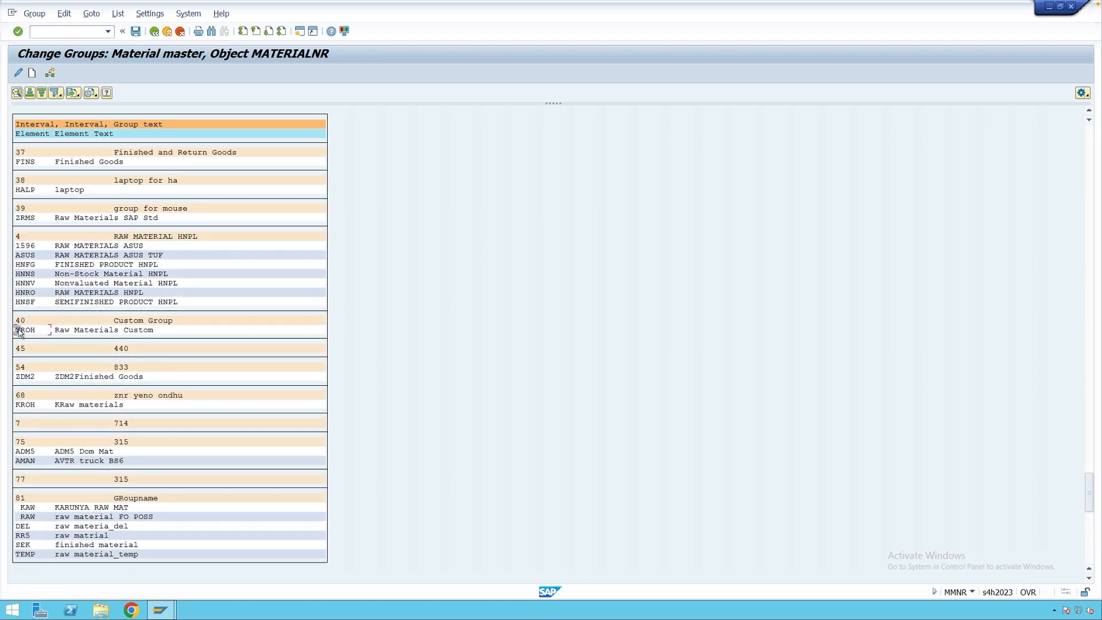
pyautogui.scroll(-1, 131, 326)
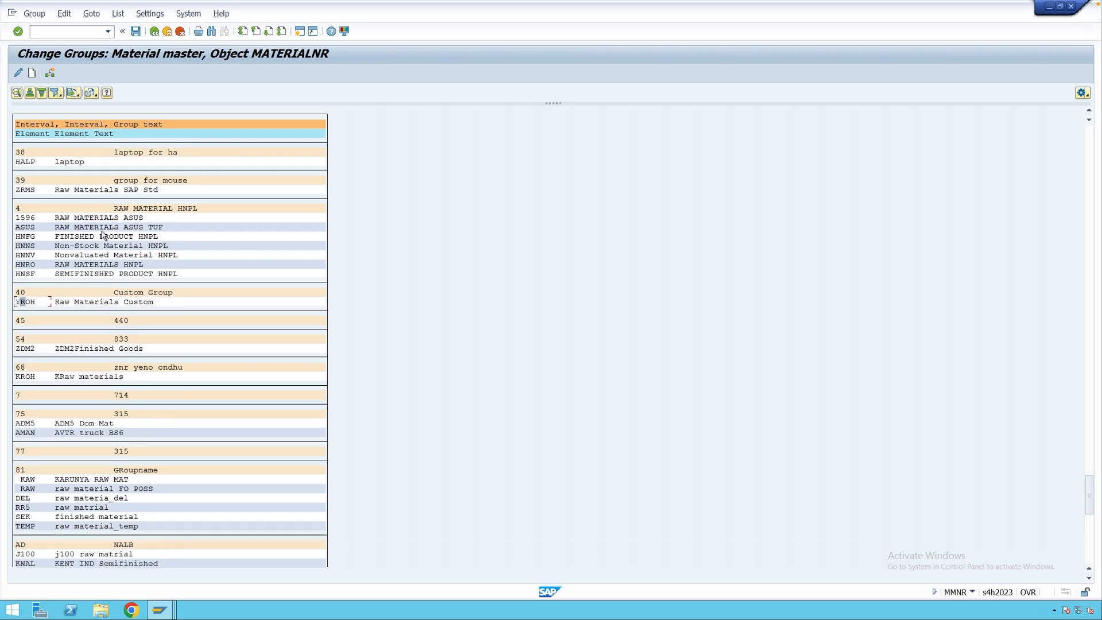
pyautogui.click(135, 31)
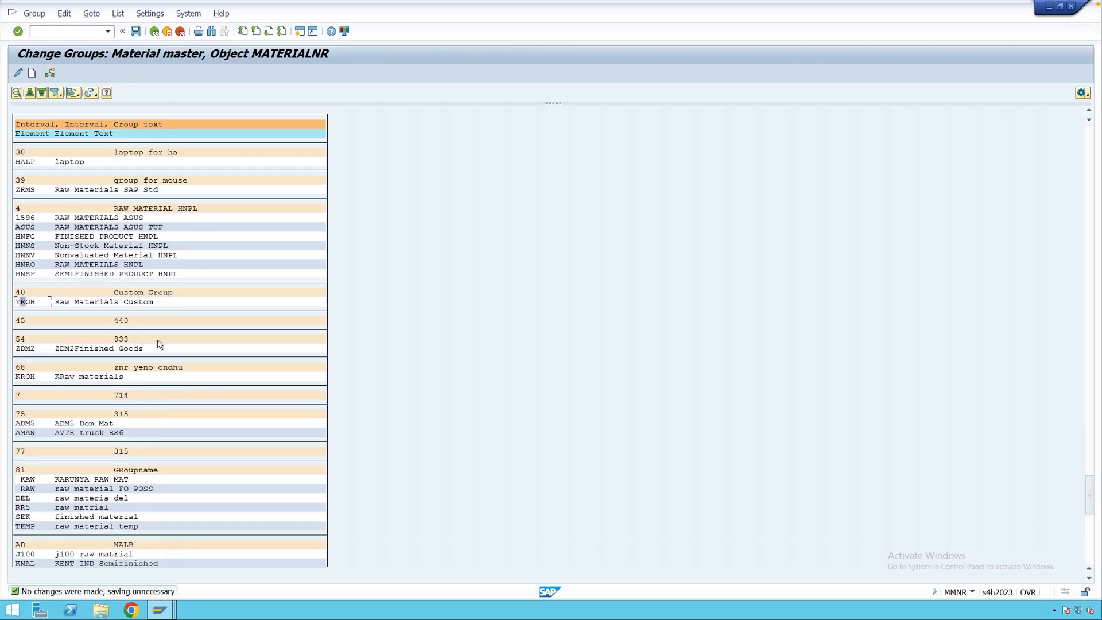
# - Start transaction mm01 in a new session, create a YROH material with the Basic Data 1 view and check its assigned number
pyautogui.click(299, 32)
pyautogui.write('mm0')
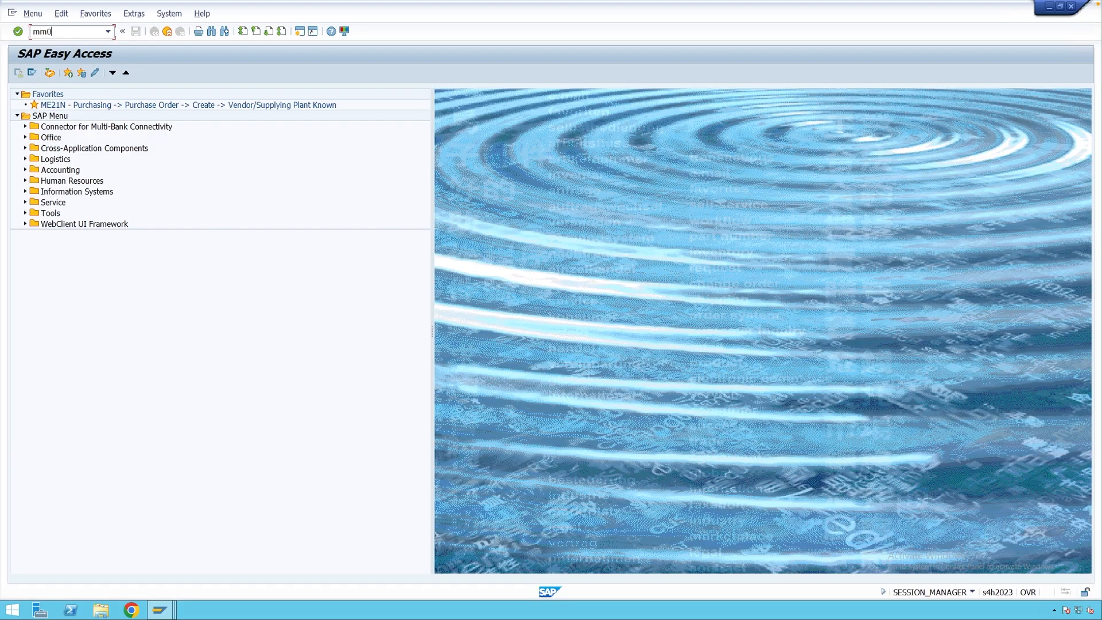
pyautogui.write('1')
pyautogui.press('Return')
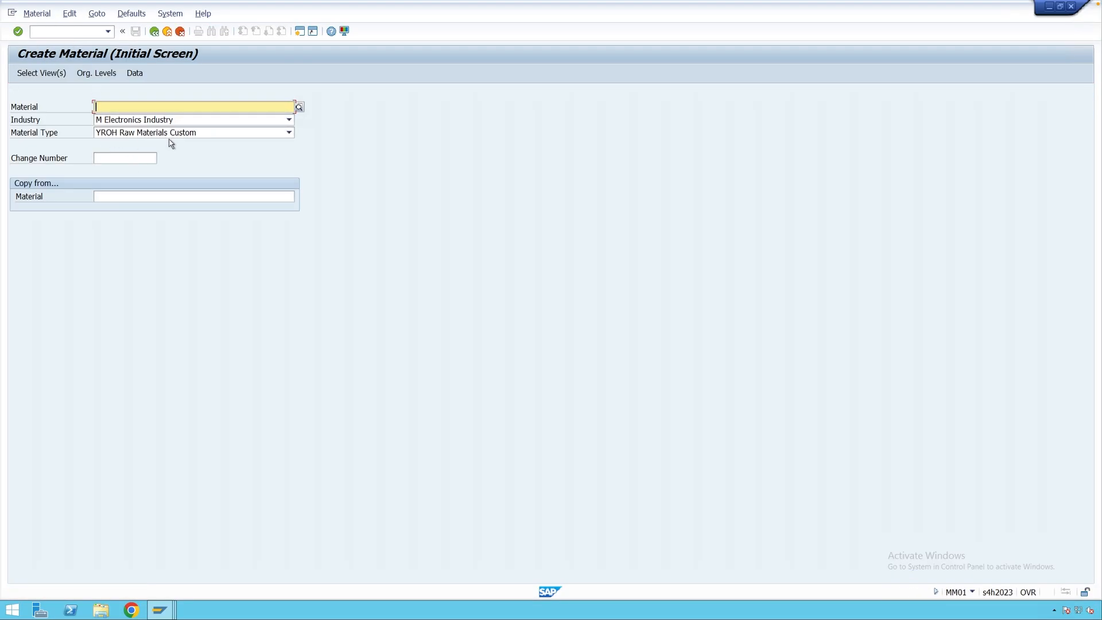
pyautogui.press('Return')
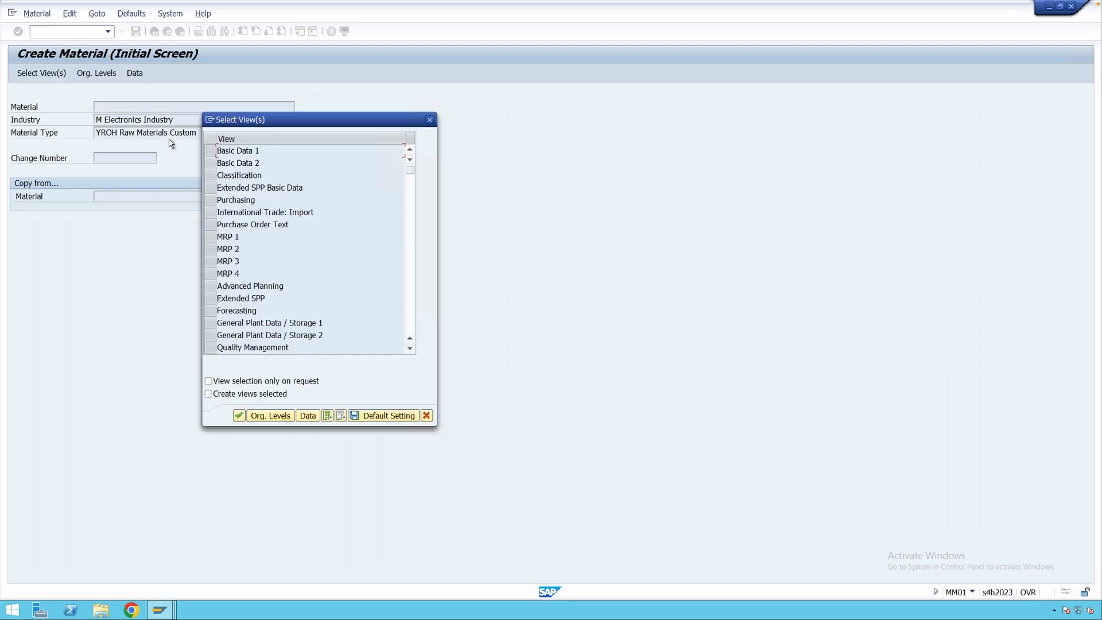
pyautogui.click(210, 152)
pyautogui.press('Return')
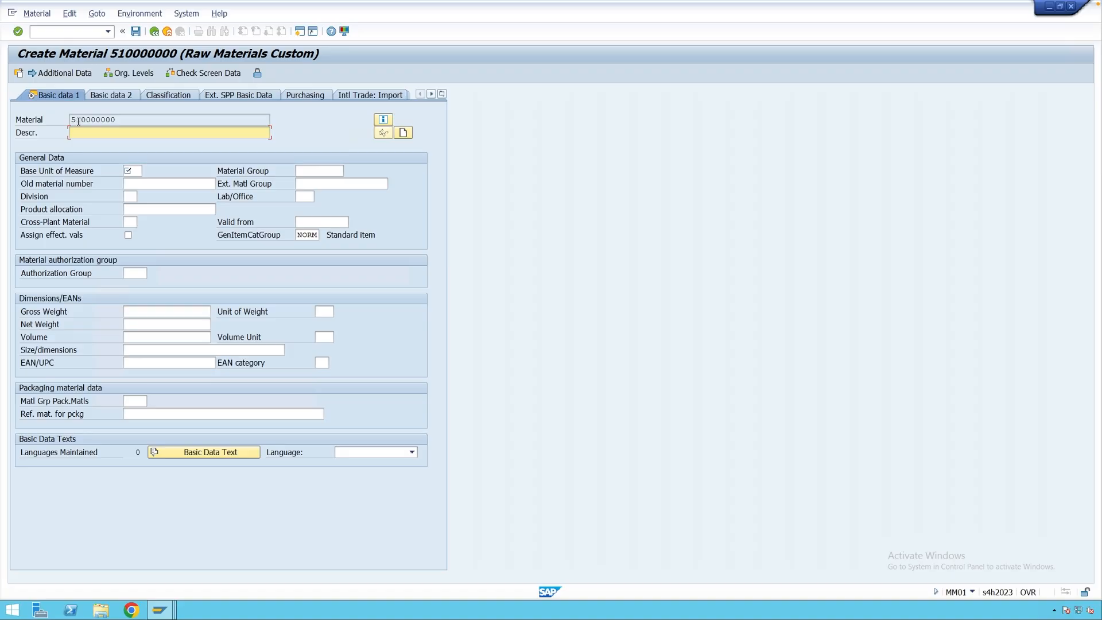
pyautogui.moveTo(116, 120); pyautogui.dragTo(73, 119)
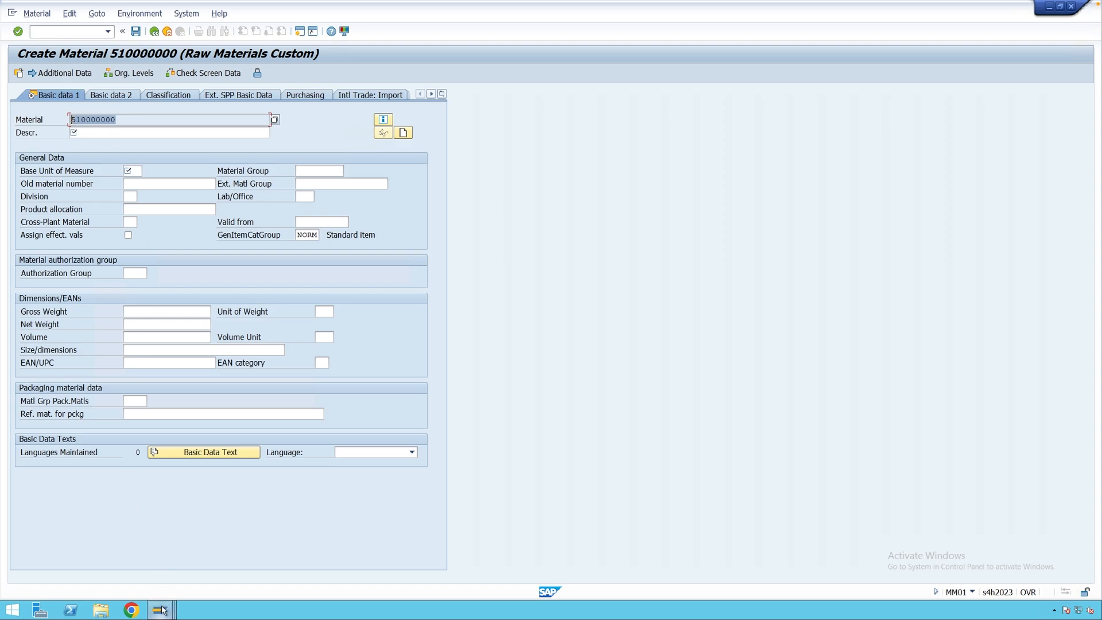
# - Return to Custom Group's interval in the MMNR session and compare its starting number with the new material's number
pyautogui.moveTo(163, 610)
pyautogui.click(177, 574)
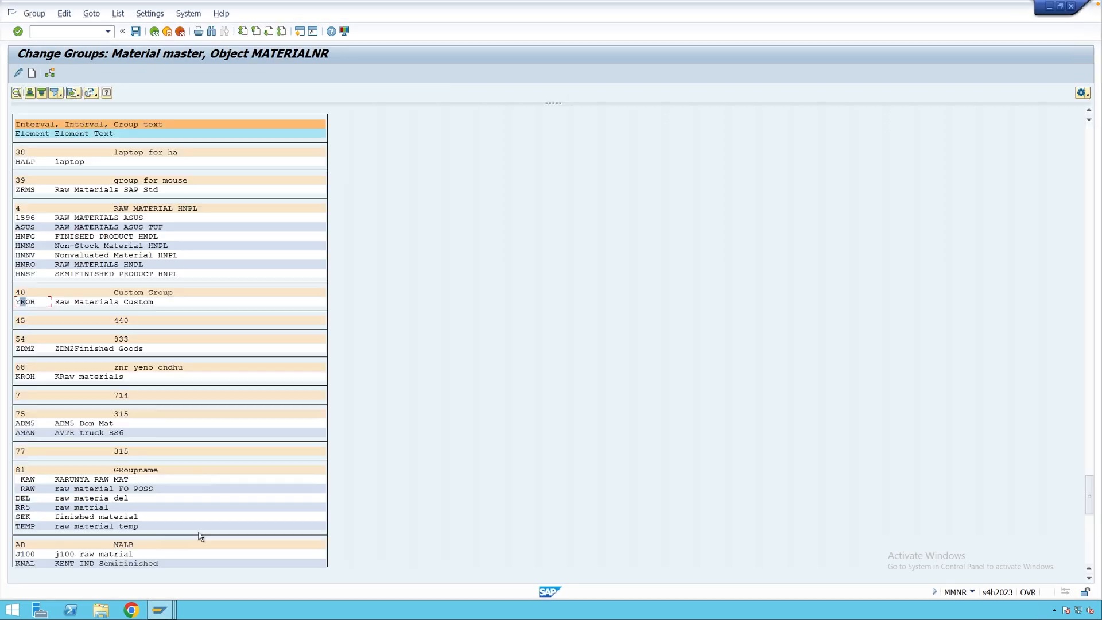
pyautogui.click(154, 32)
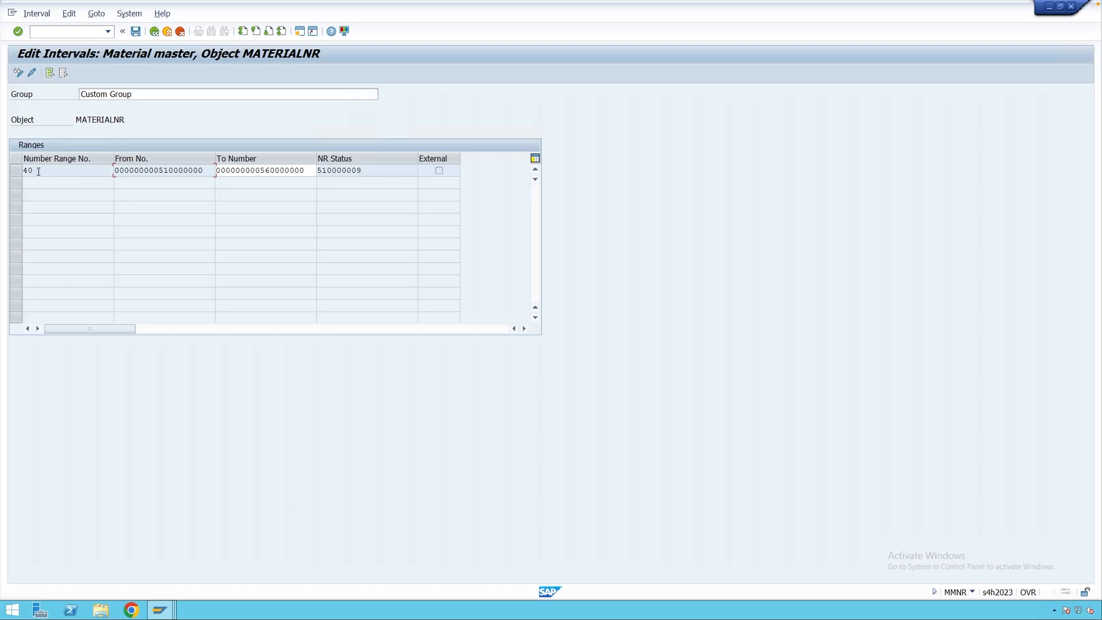
pyautogui.click(68, 173)
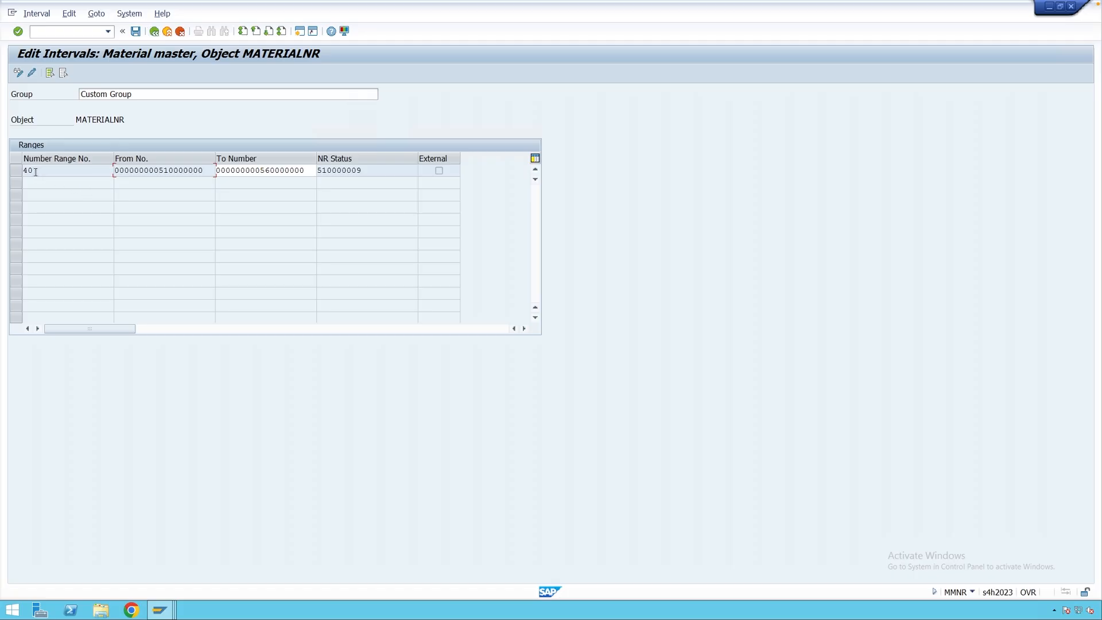
pyautogui.moveTo(159, 172); pyautogui.dragTo(205, 172)
pyautogui.click(164, 171)
pyautogui.moveTo(159, 610)
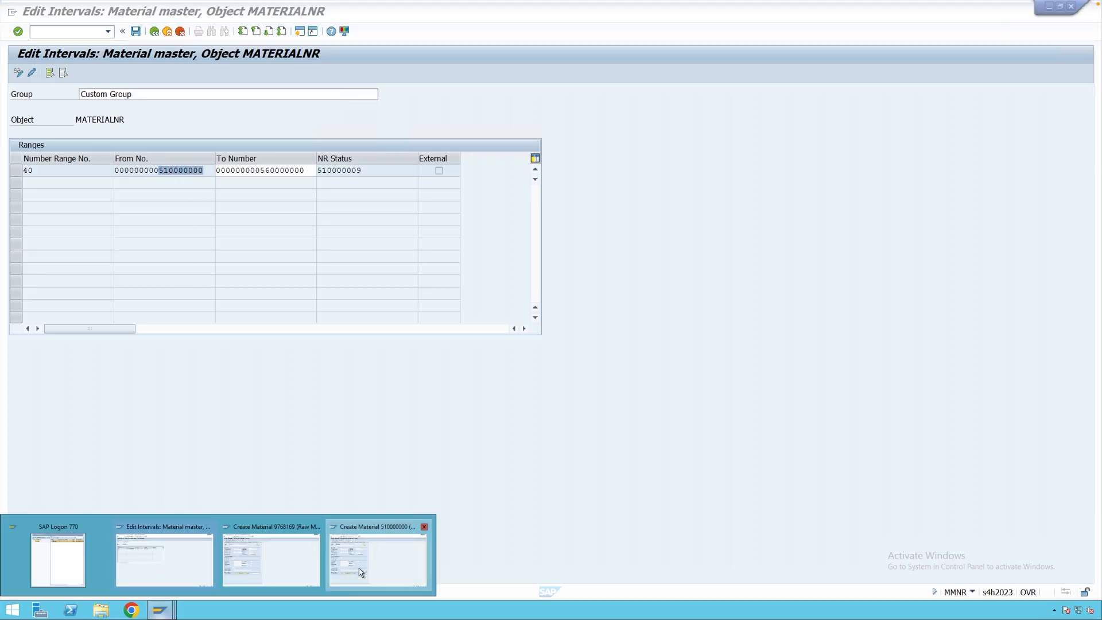
pyautogui.click(376, 557)
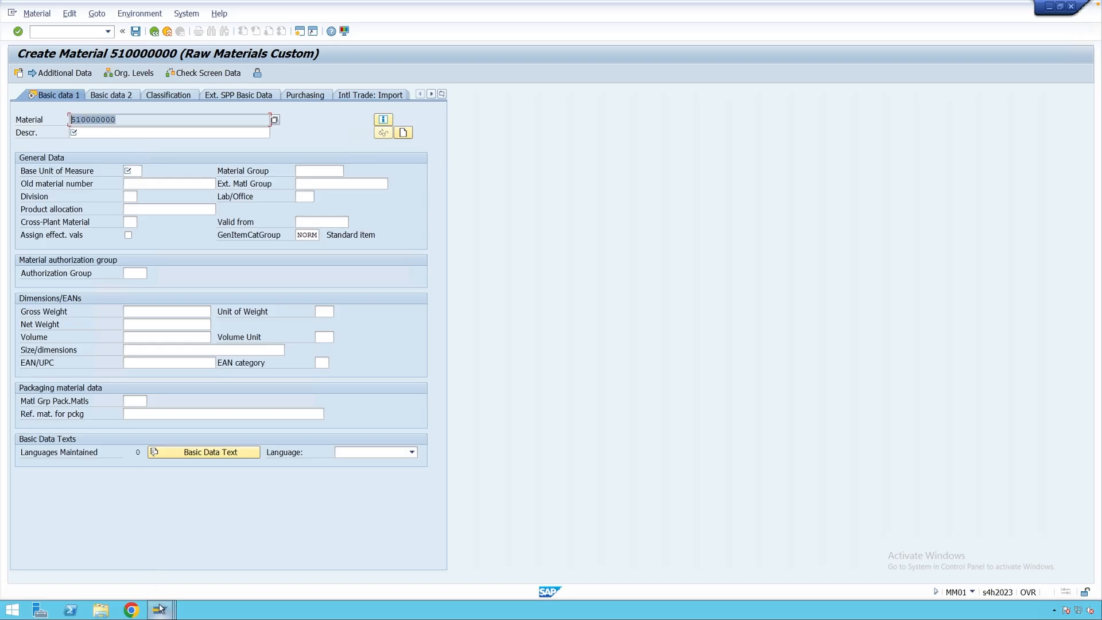
pyautogui.moveTo(159, 610)
pyautogui.click(169, 585)
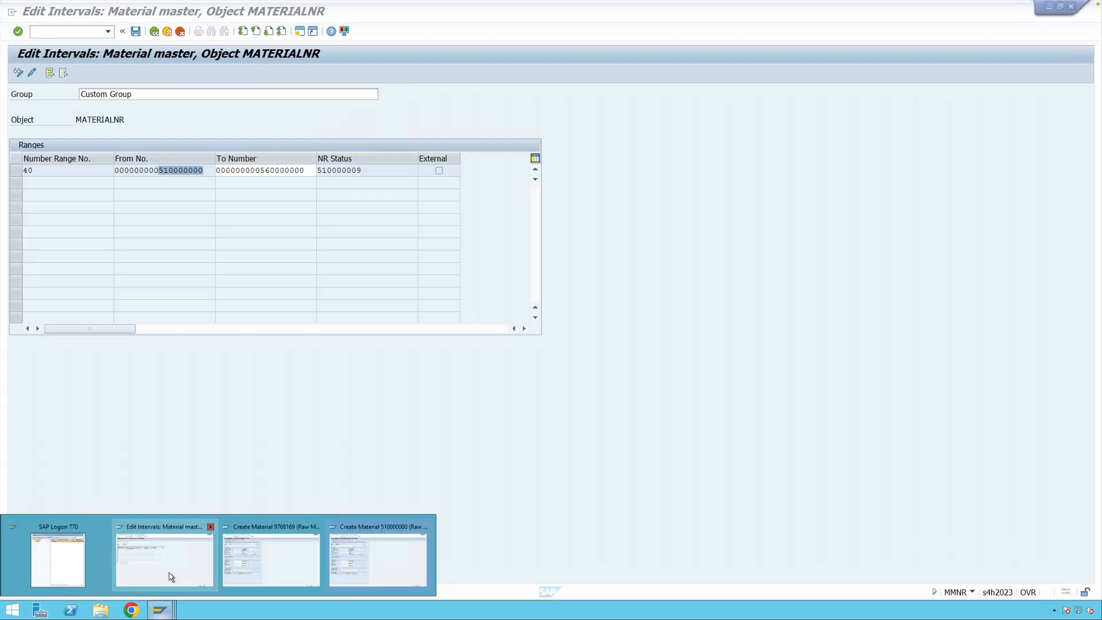
pyautogui.click(146, 169)
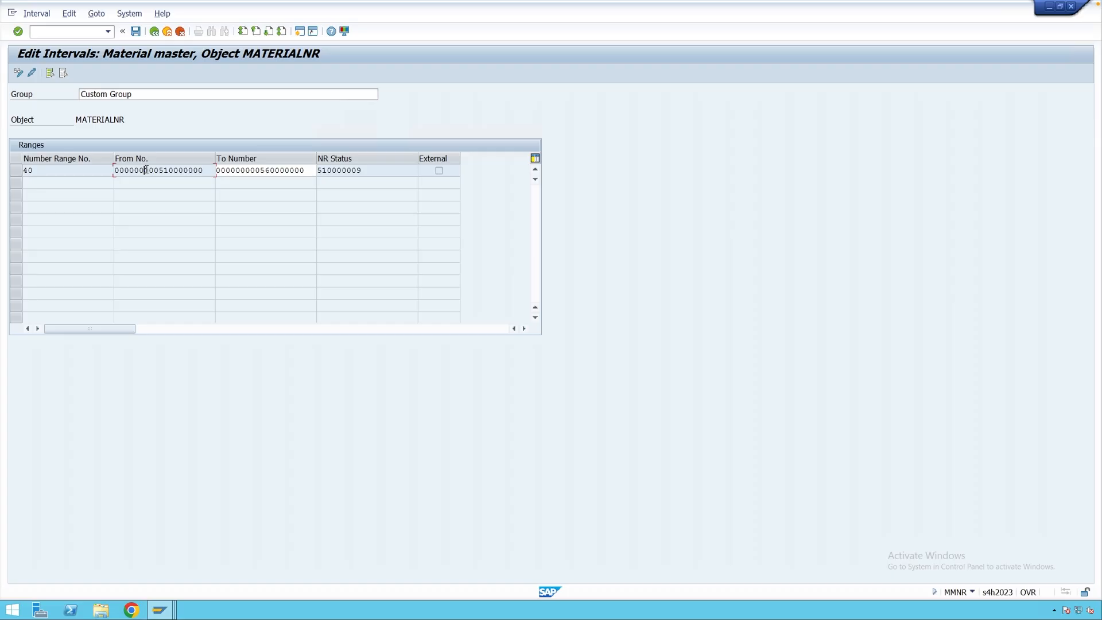
# - Leave the group's interval, open the full list of material number intervals and examine the starting number of range 01
pyautogui.press('F3')
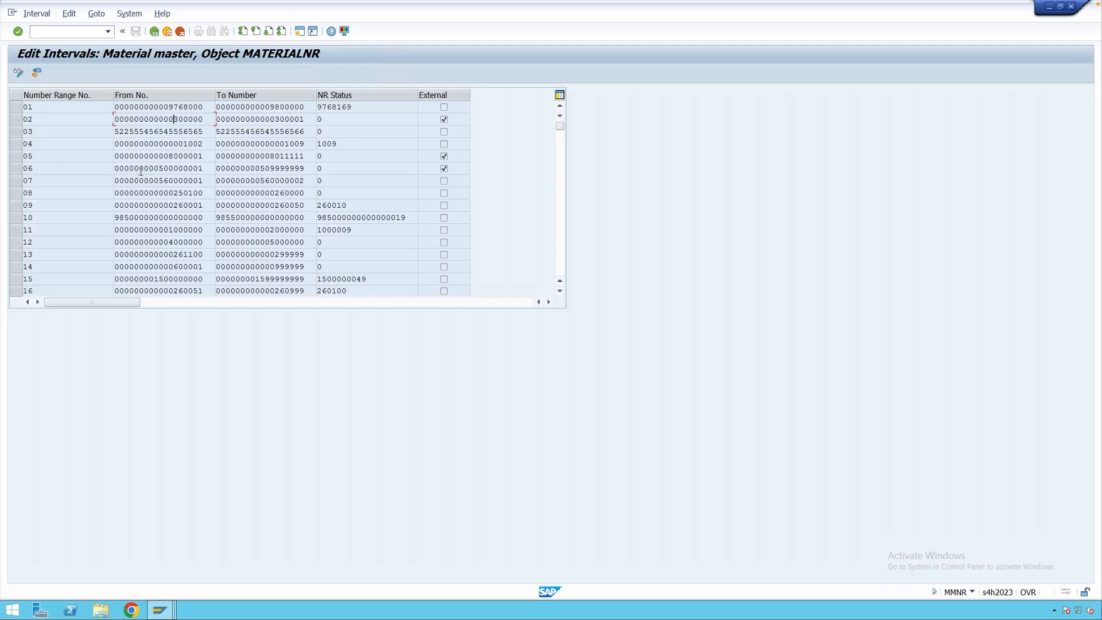
pyautogui.moveTo(169, 107); pyautogui.dragTo(121, 107)
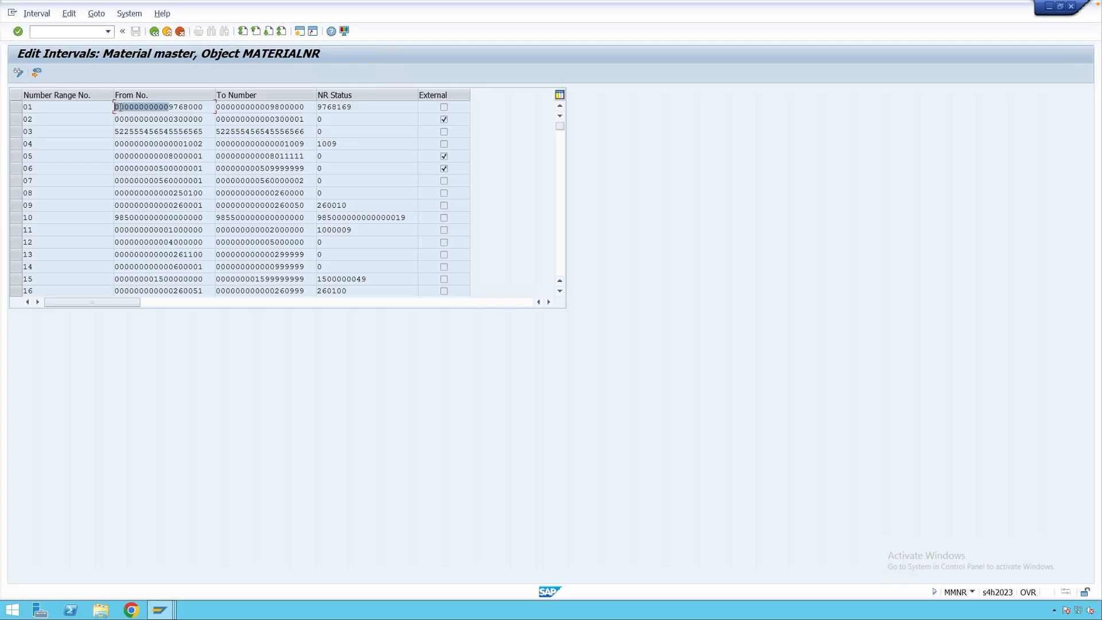